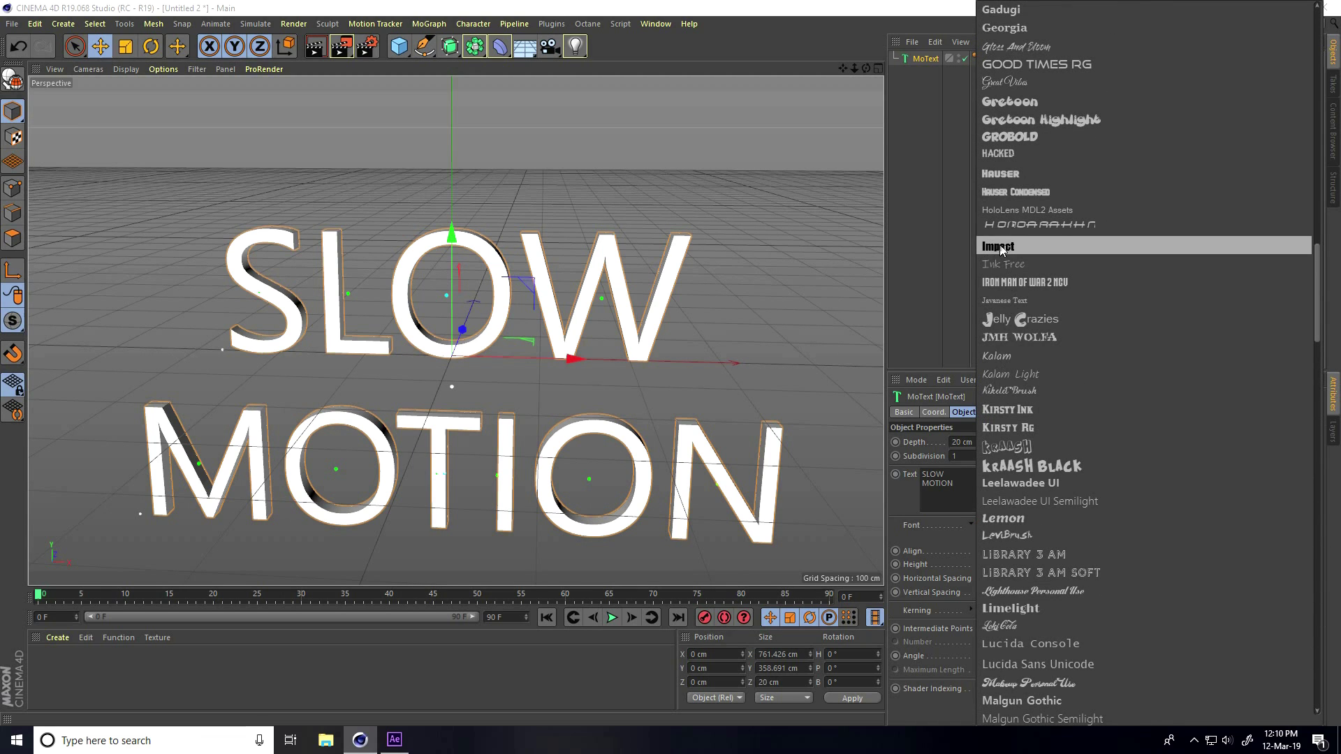
- Set the SLOW MOTION text's font to Impact and its vertical spacing to -45 cm
{"action": "left_click", "coordinate": [1030, 250]}
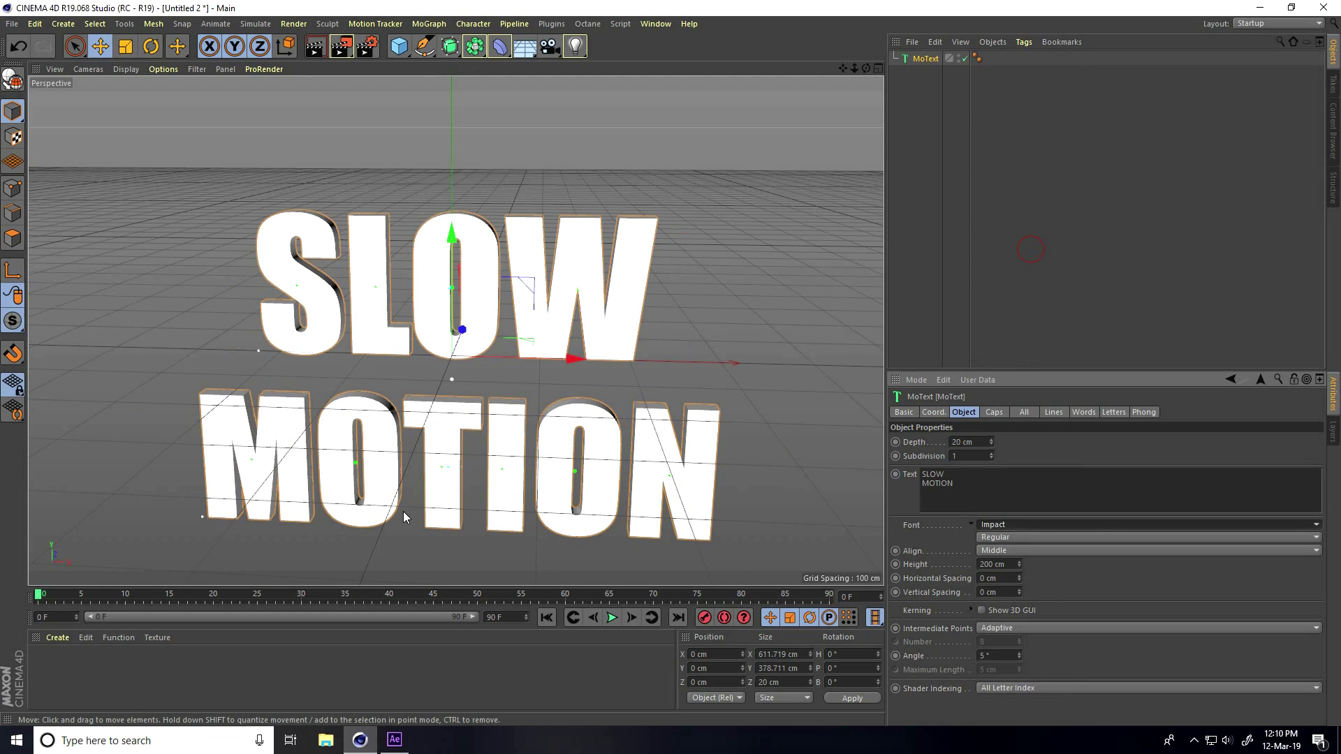
{"action": "left_click_drag", "start_coordinate": [436, 495], "coordinate": [445, 477], "text": "alt"}
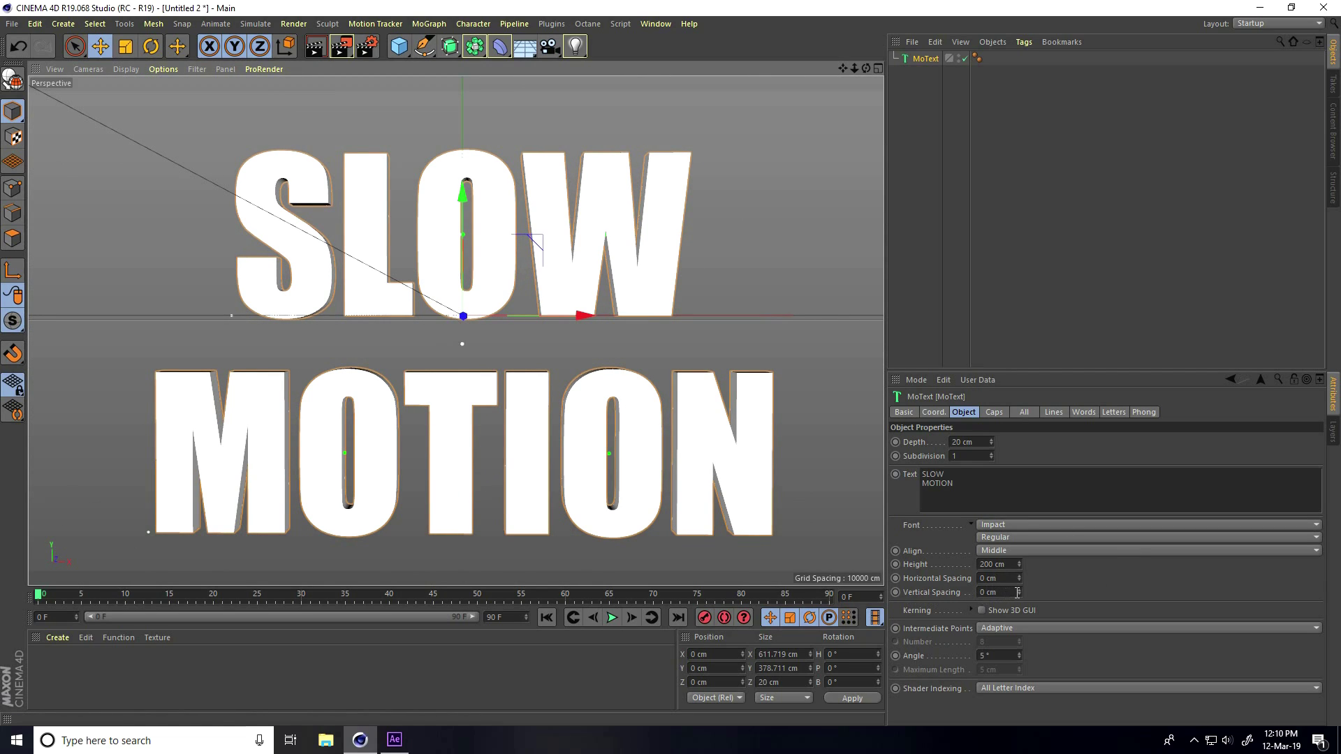
{"action": "left_click_drag", "start_coordinate": [1017, 590], "coordinate": [1017, 590]}
- Set the MoText extrusion depth to 30 cm
{"action": "left_click_drag", "start_coordinate": [482, 425], "coordinate": [537, 201], "text": "alt"}
{"action": "right_click_drag", "start_coordinate": [537, 198], "coordinate": [569, 185], "text": "alt"}
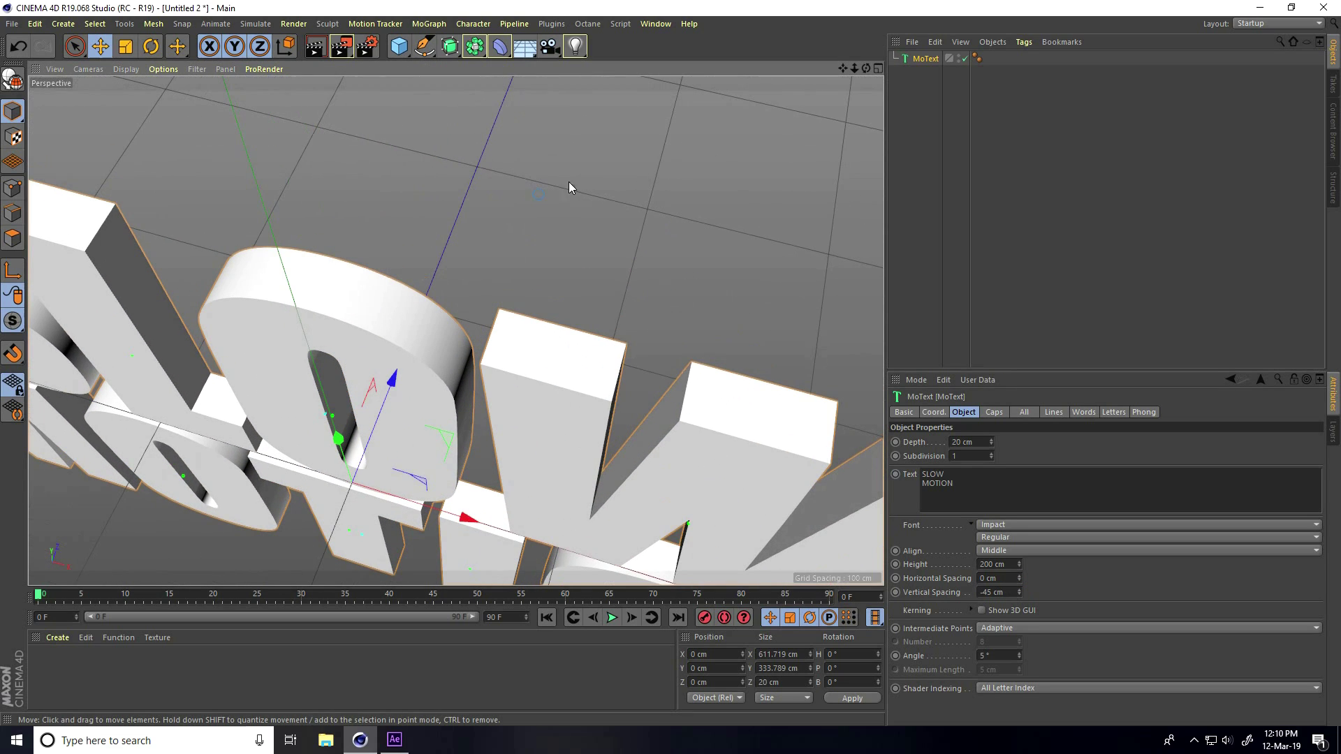
{"action": "left_click", "coordinate": [986, 438]}
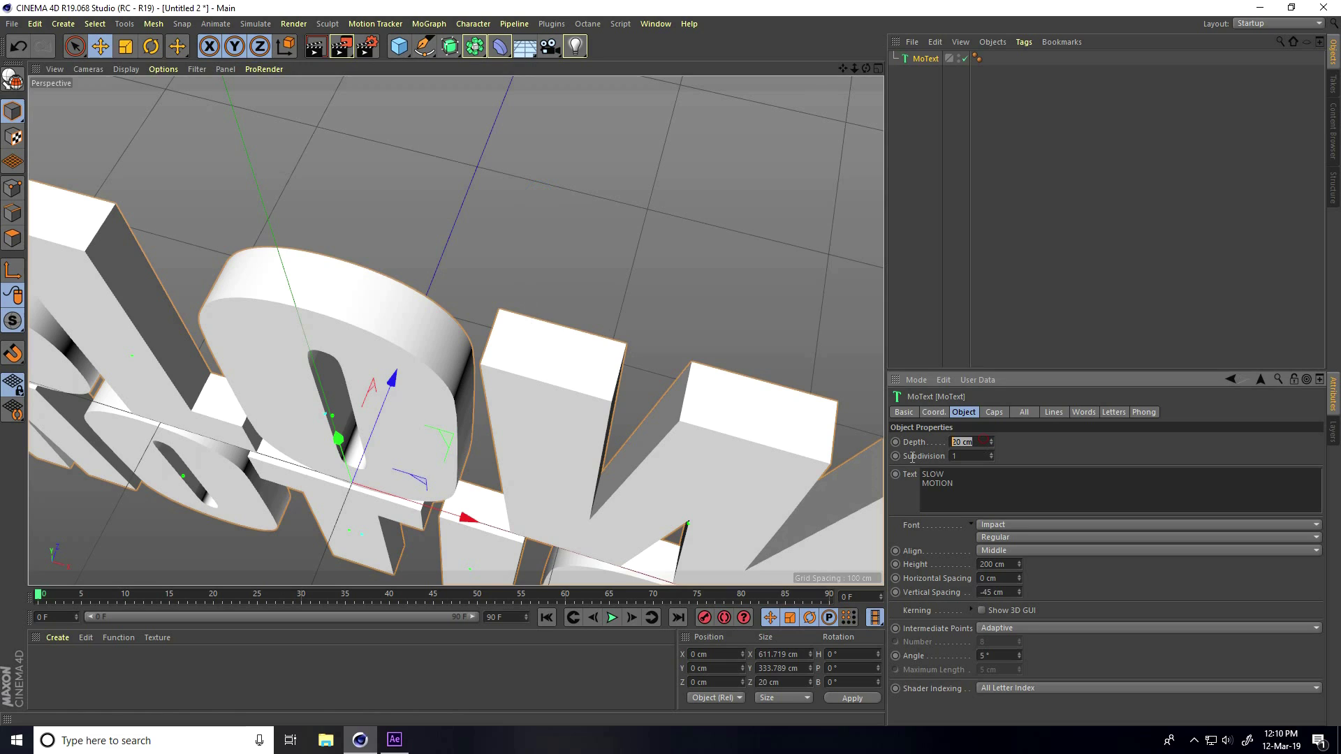
{"action": "type", "text": "30"}
{"action": "key", "text": "Return"}
{"action": "left_click_drag", "start_coordinate": [504, 405], "coordinate": [494, 241], "text": "alt"}
{"action": "left_click", "coordinate": [994, 412]}
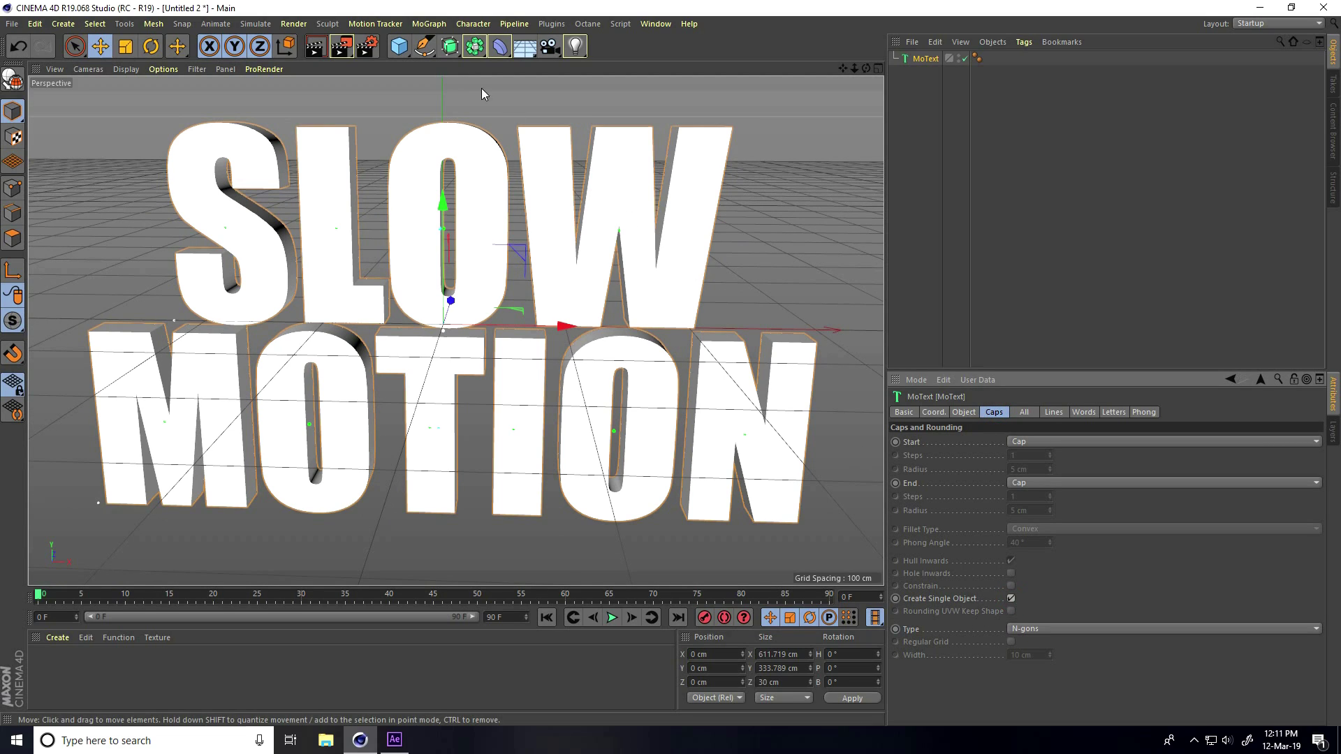
- Add a Voronoi Fracture object and make the MoText its child
{"action": "left_click", "coordinate": [425, 27]}
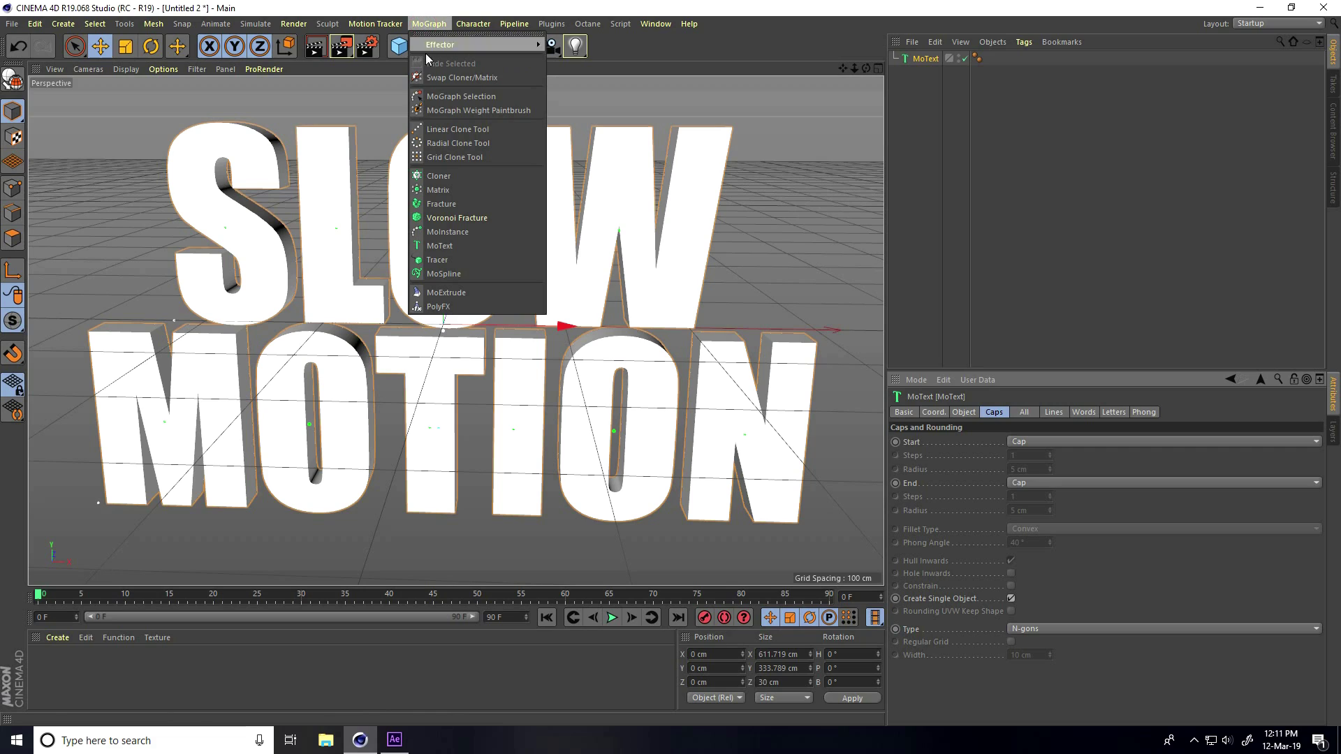
{"action": "left_click", "coordinate": [450, 219]}
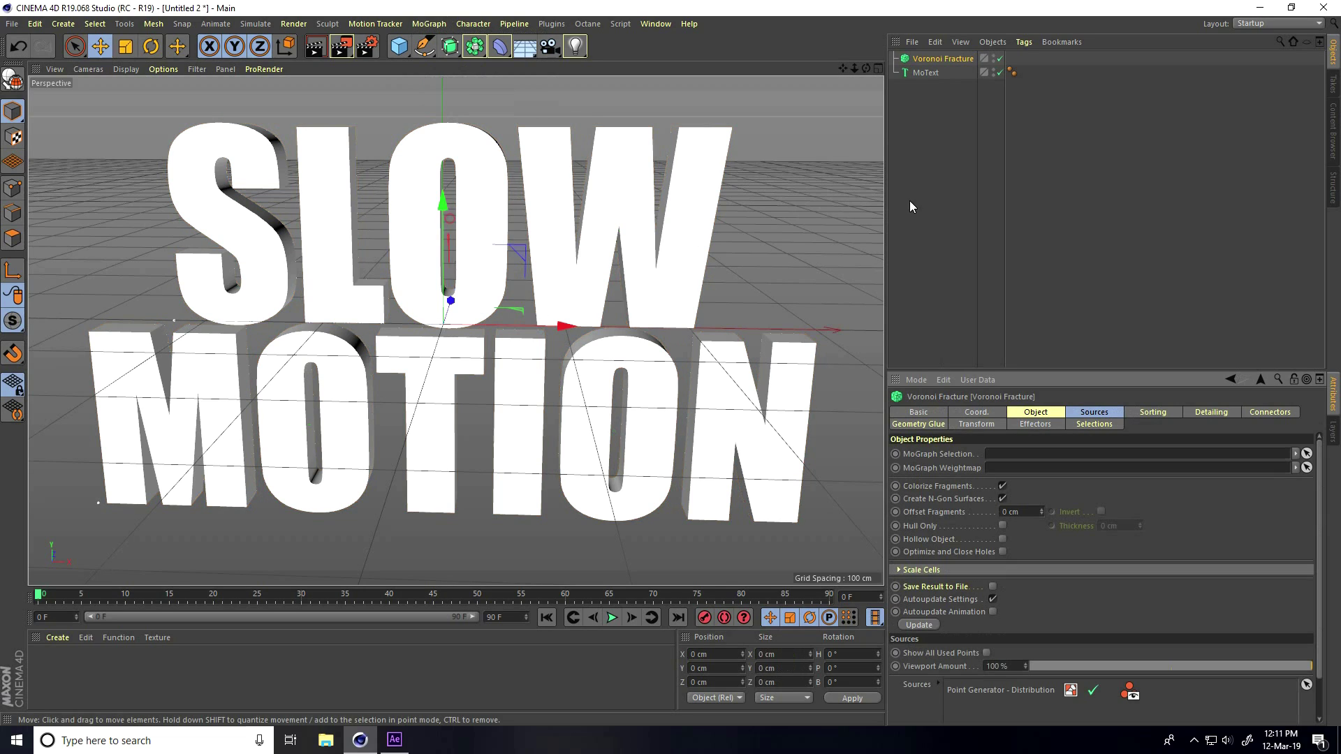
{"action": "left_click", "coordinate": [929, 73]}
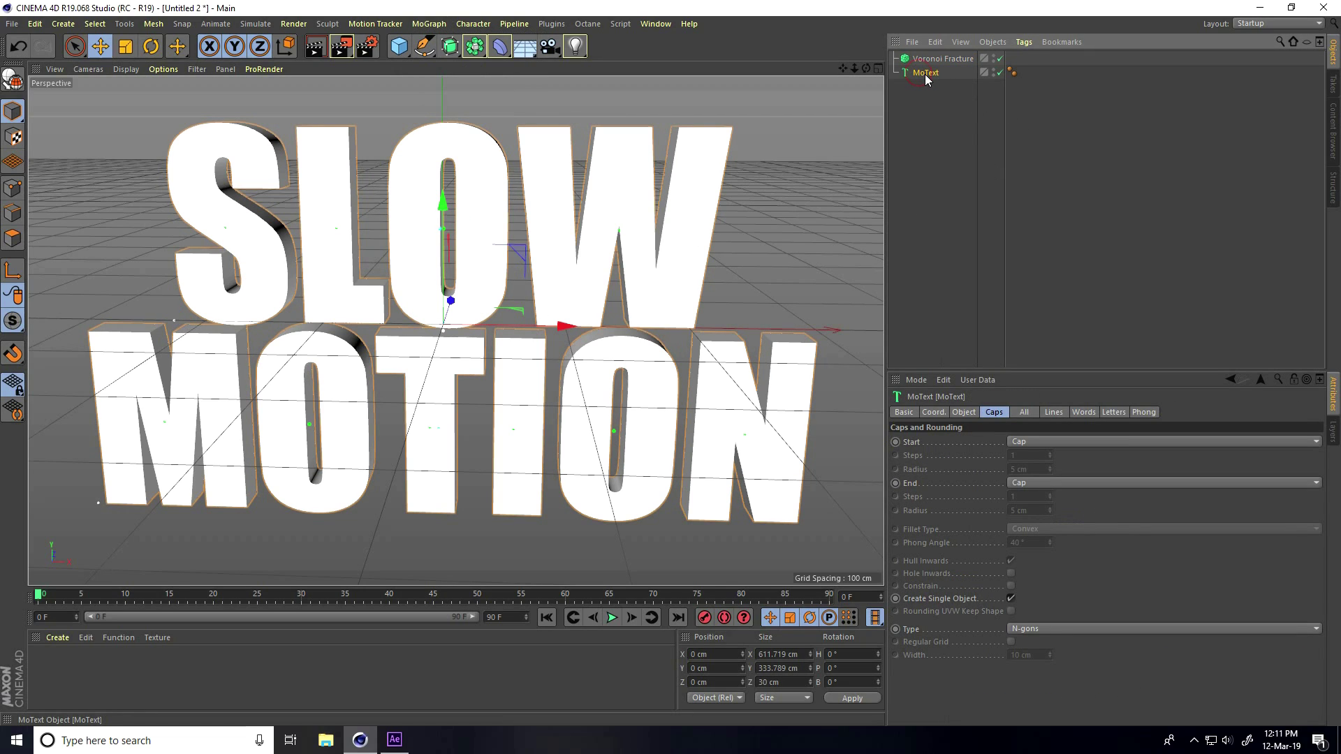
{"action": "left_click_drag", "start_coordinate": [926, 74], "coordinate": [925, 59]}
- Disable Colorize Fragments on the Voronoi Fracture and display the viewport in Gouraud Shading (Lines)
{"action": "left_click", "coordinate": [922, 60]}
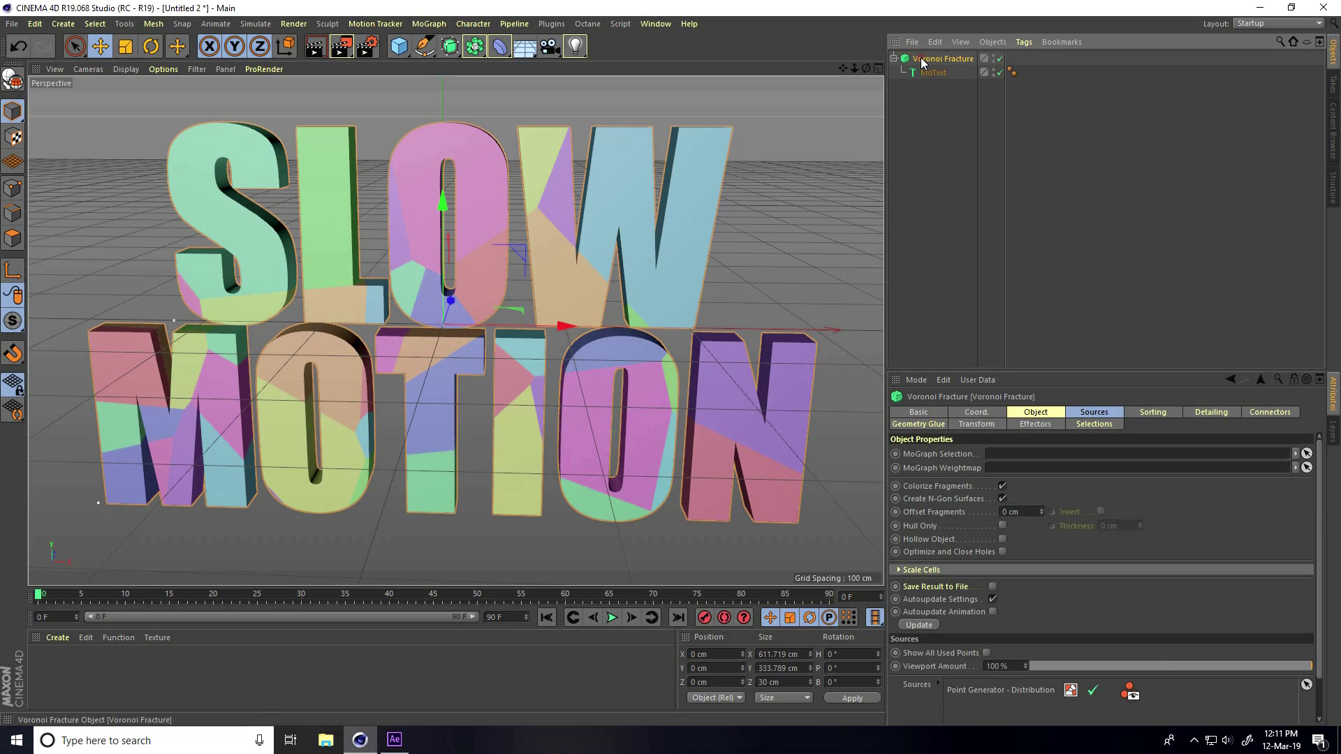
{"action": "left_click", "coordinate": [1035, 412]}
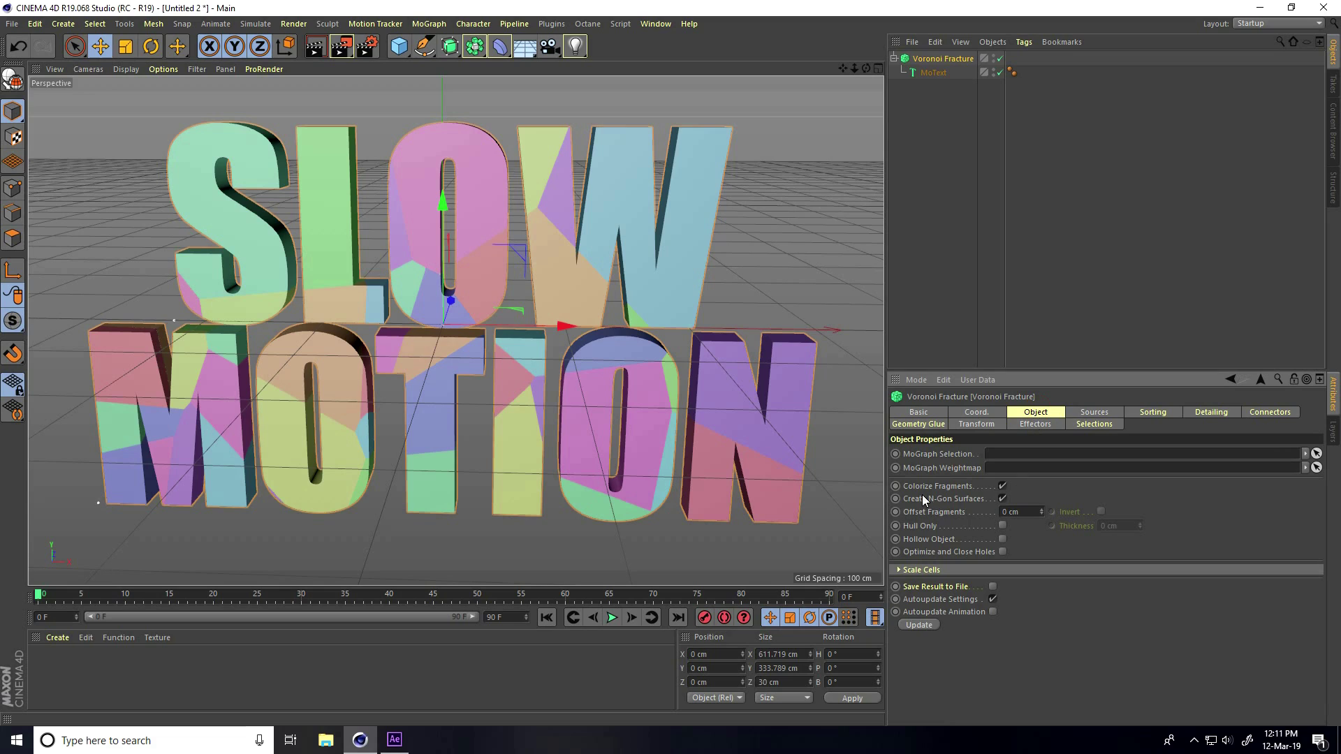
{"action": "left_click", "coordinate": [1004, 487]}
{"action": "left_click", "coordinate": [132, 68]}
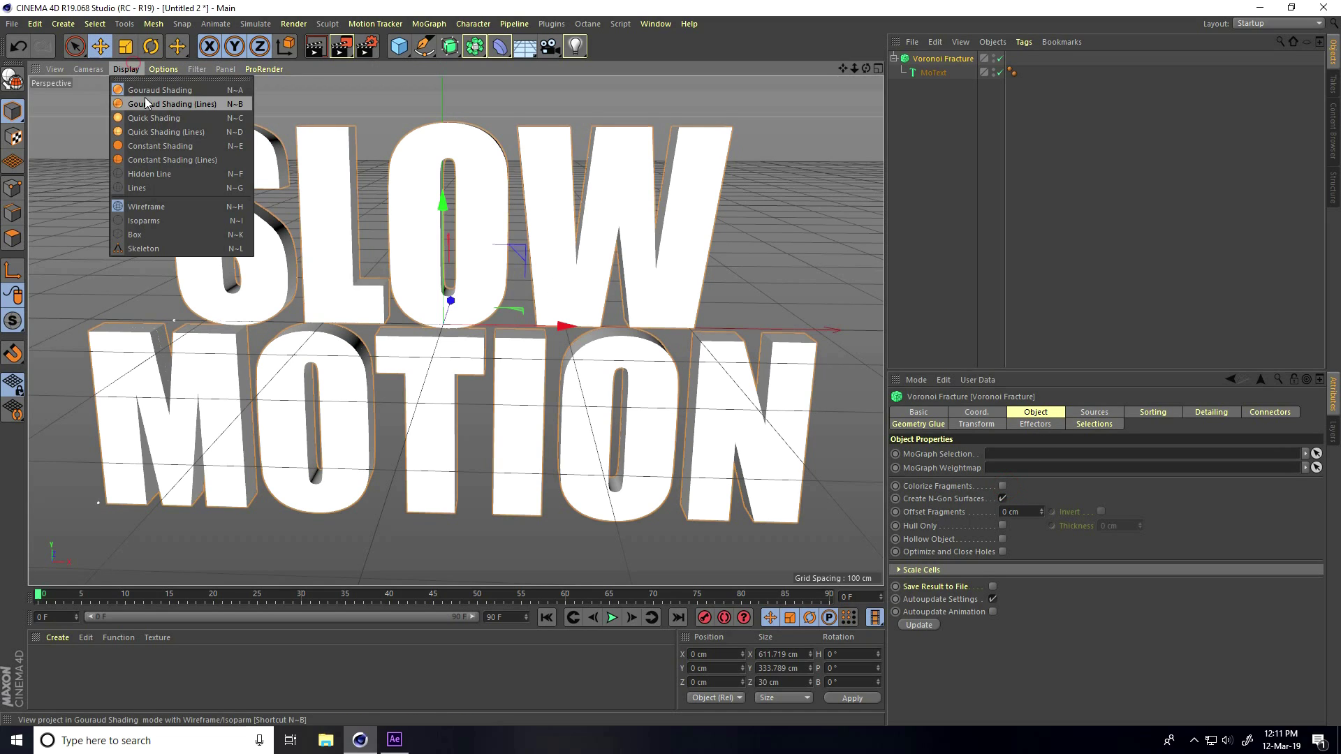
{"action": "left_click", "coordinate": [144, 98]}
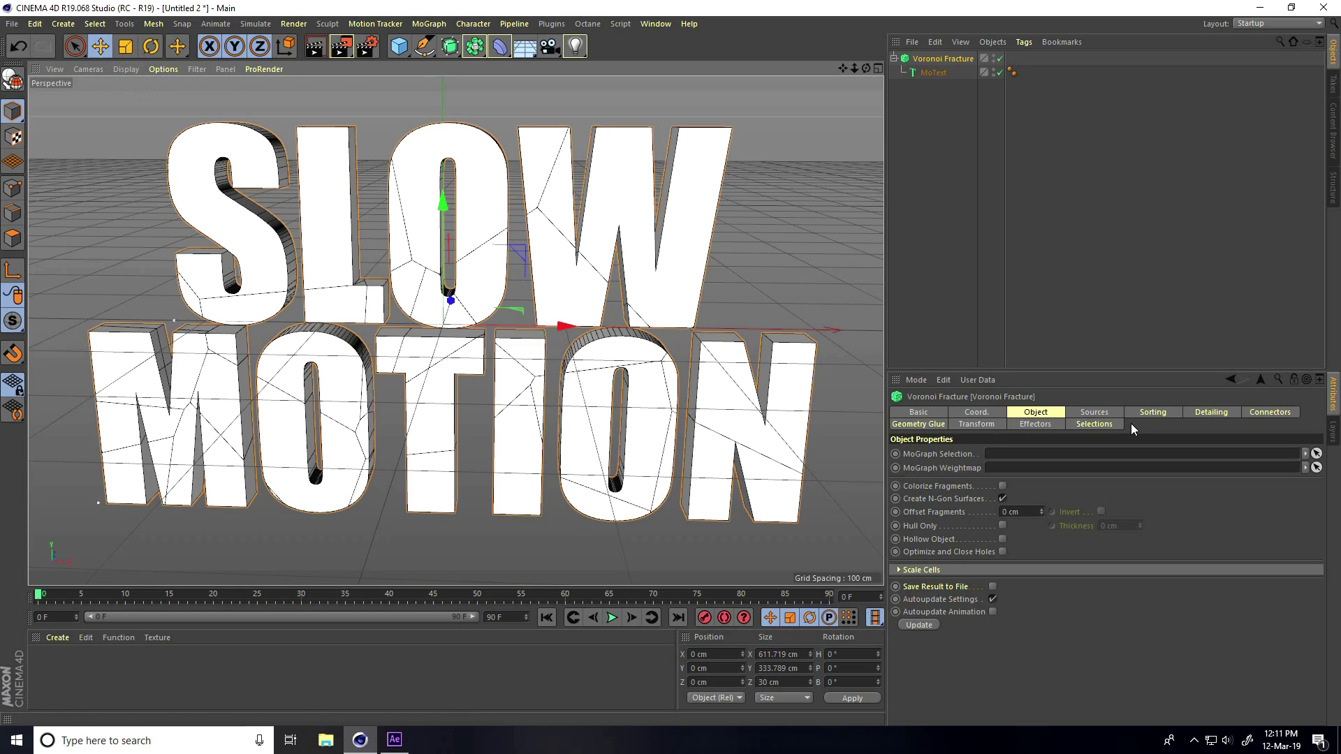
- Set the fracture's Point Generator to Normal distribution with a point amount of 200 and High Quality enabled
{"action": "left_click", "coordinate": [1101, 416]}
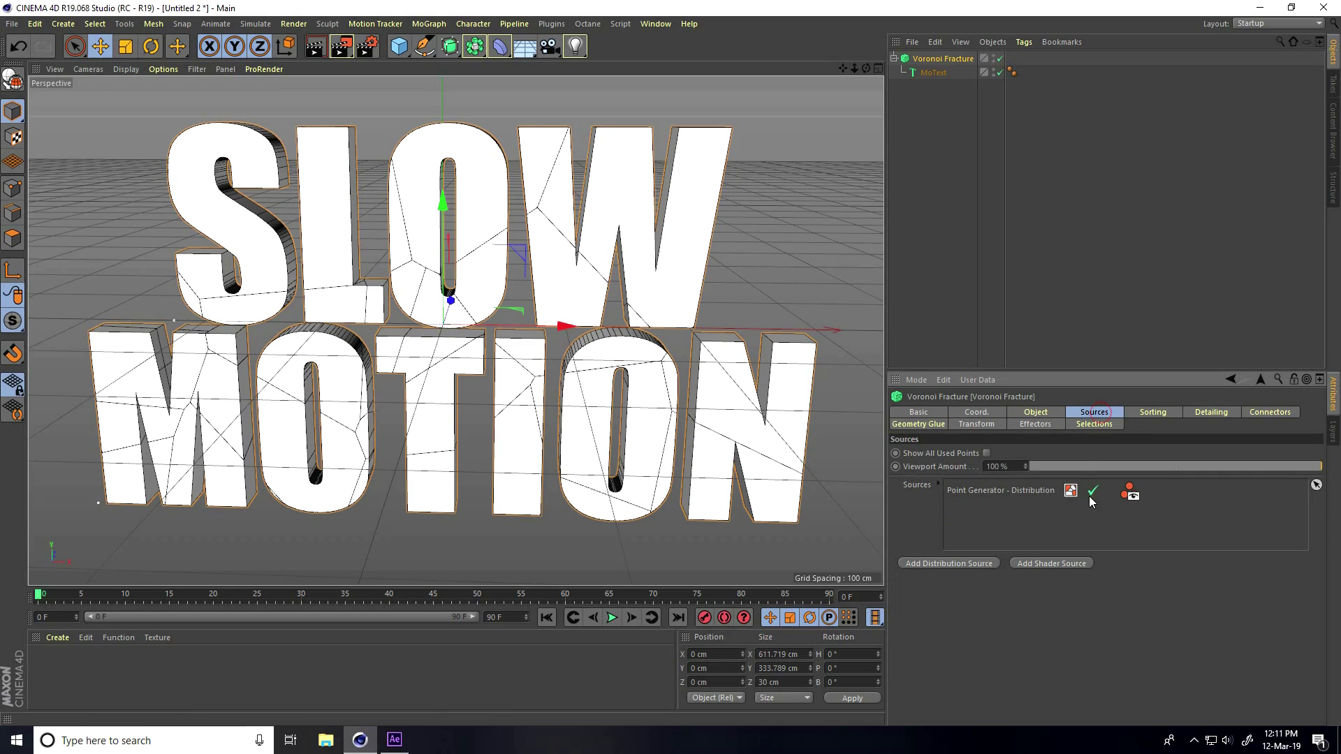
{"action": "left_click", "coordinate": [983, 490]}
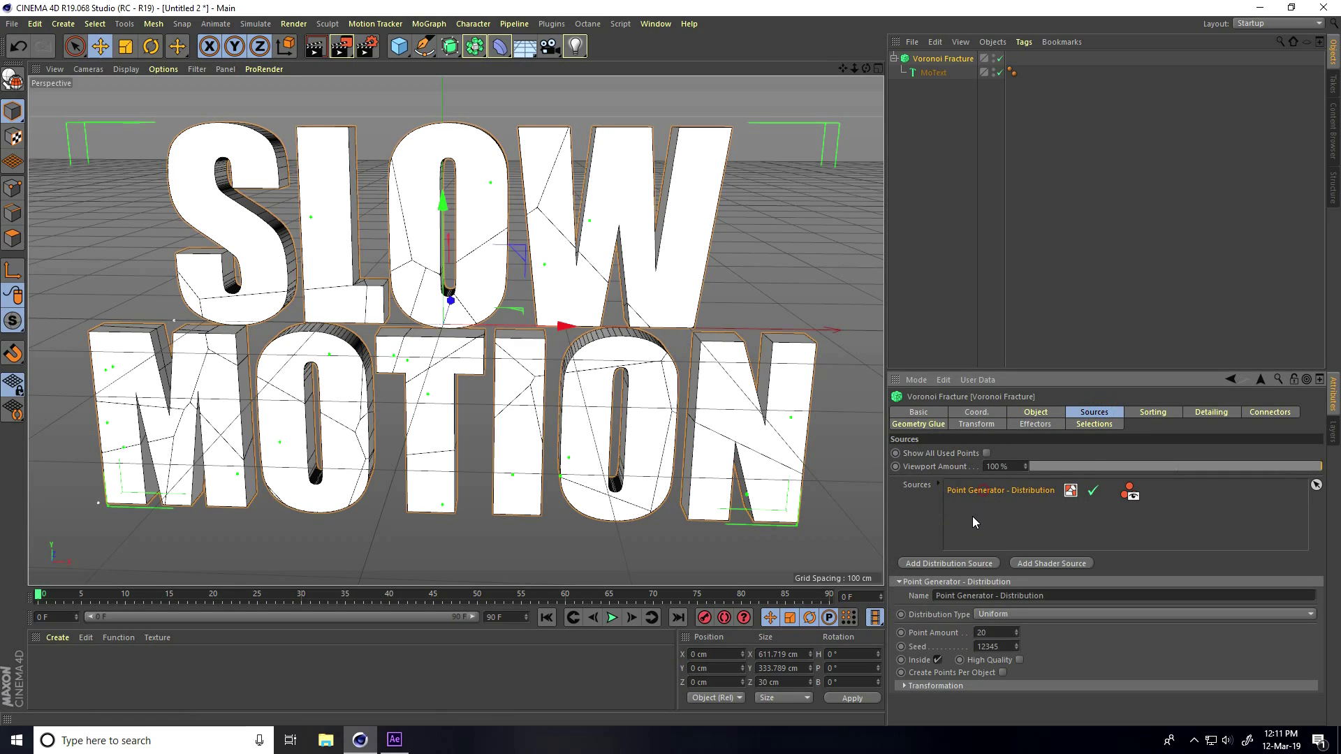
{"action": "left_click", "coordinate": [993, 614]}
{"action": "left_click", "coordinate": [1007, 643]}
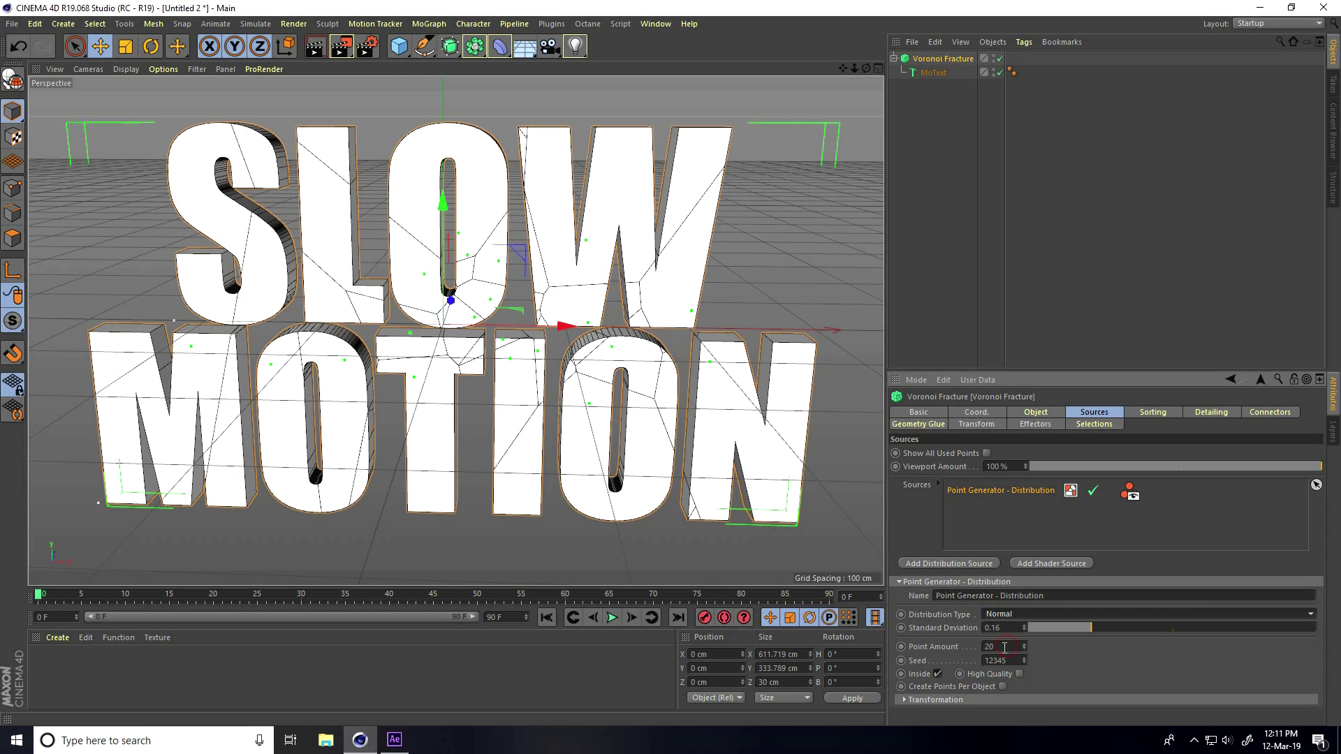
{"action": "left_click", "coordinate": [1006, 646]}
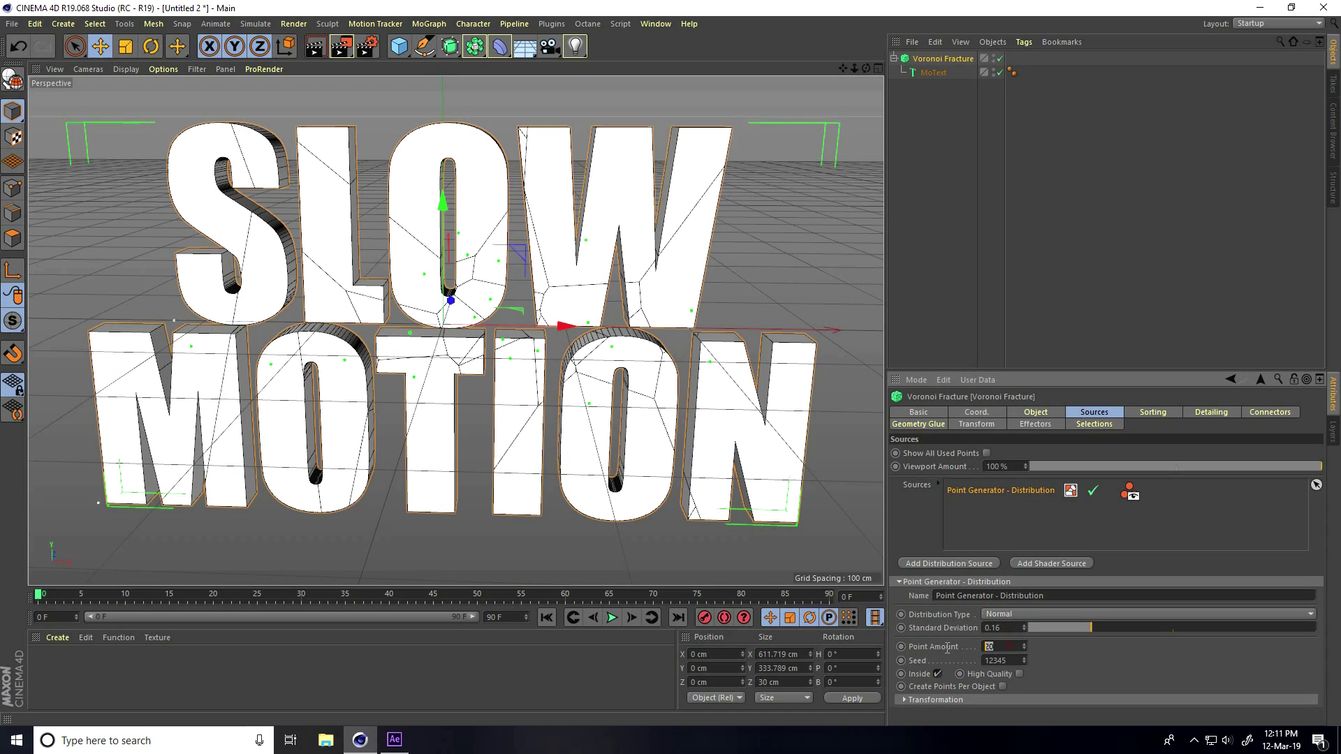
{"action": "type", "text": "200"}
{"action": "key", "text": "Return"}
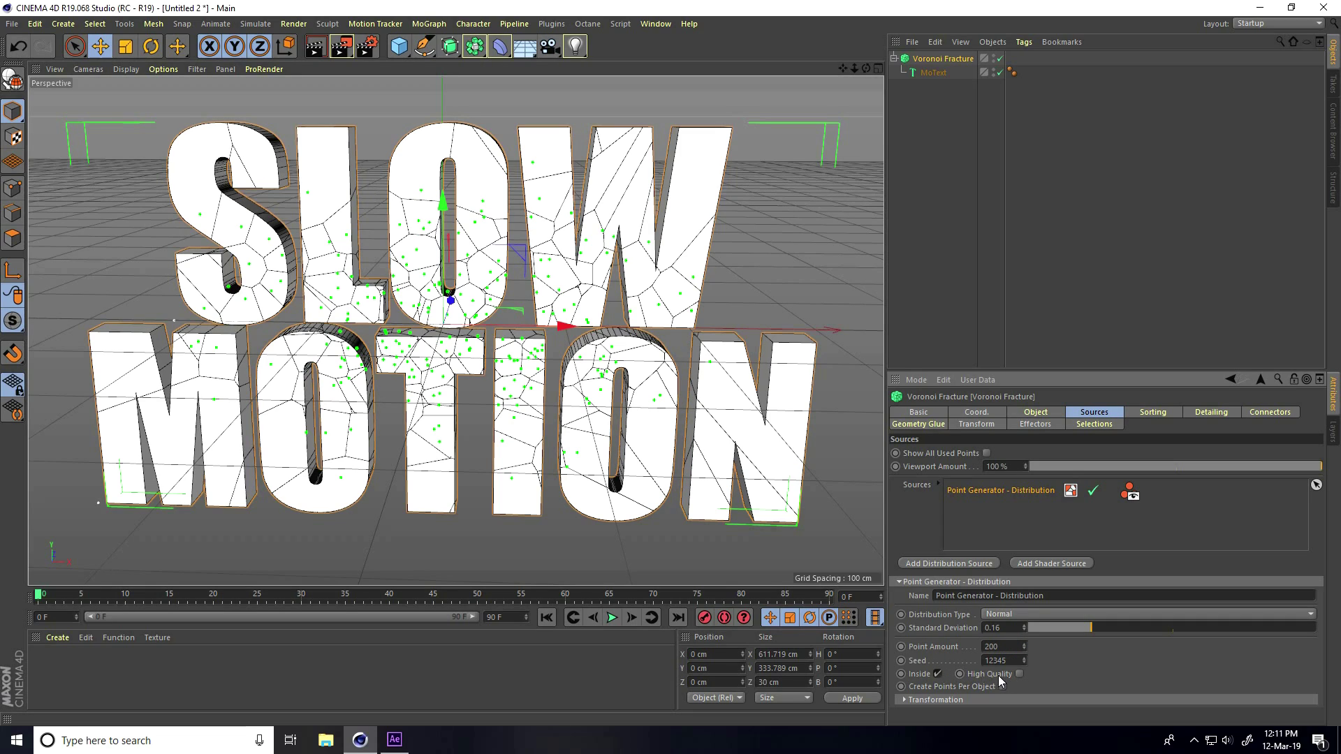
{"action": "left_click", "coordinate": [1019, 674]}
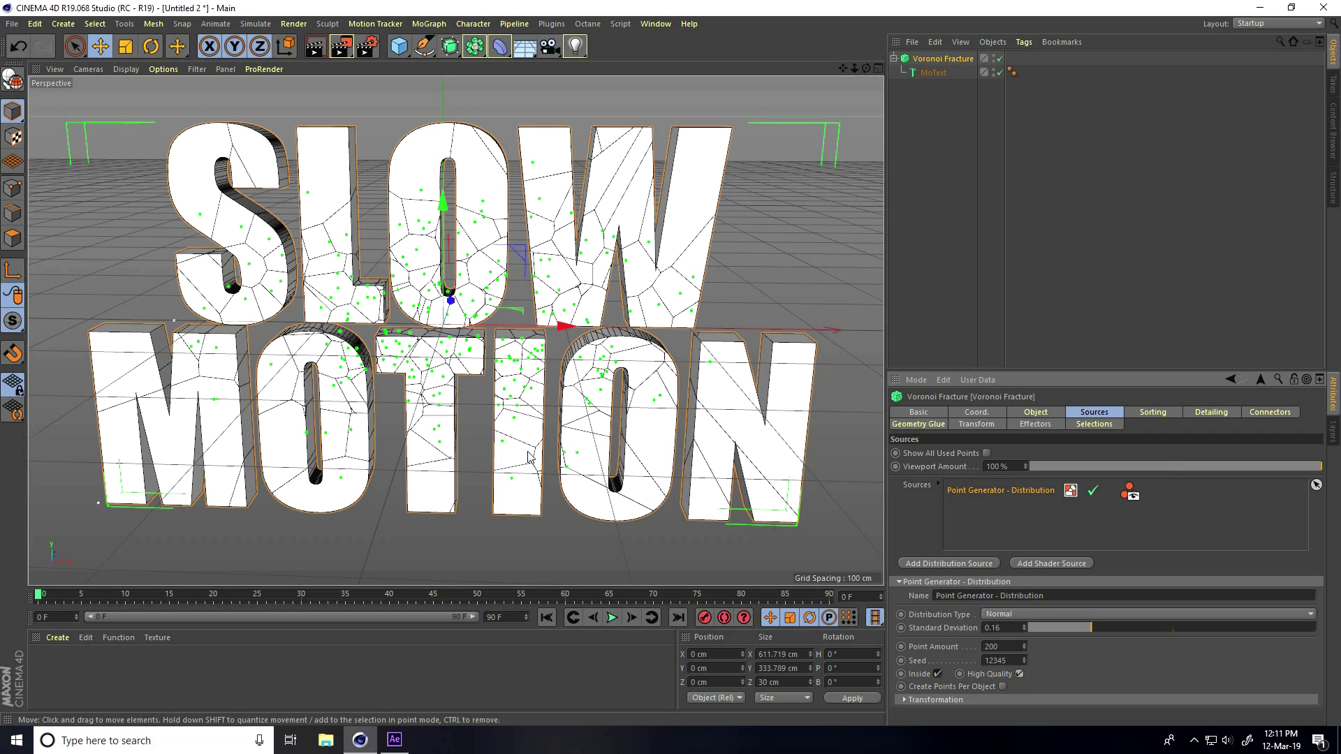
{"action": "left_click_drag", "start_coordinate": [529, 453], "coordinate": [536, 438], "text": "alt"}
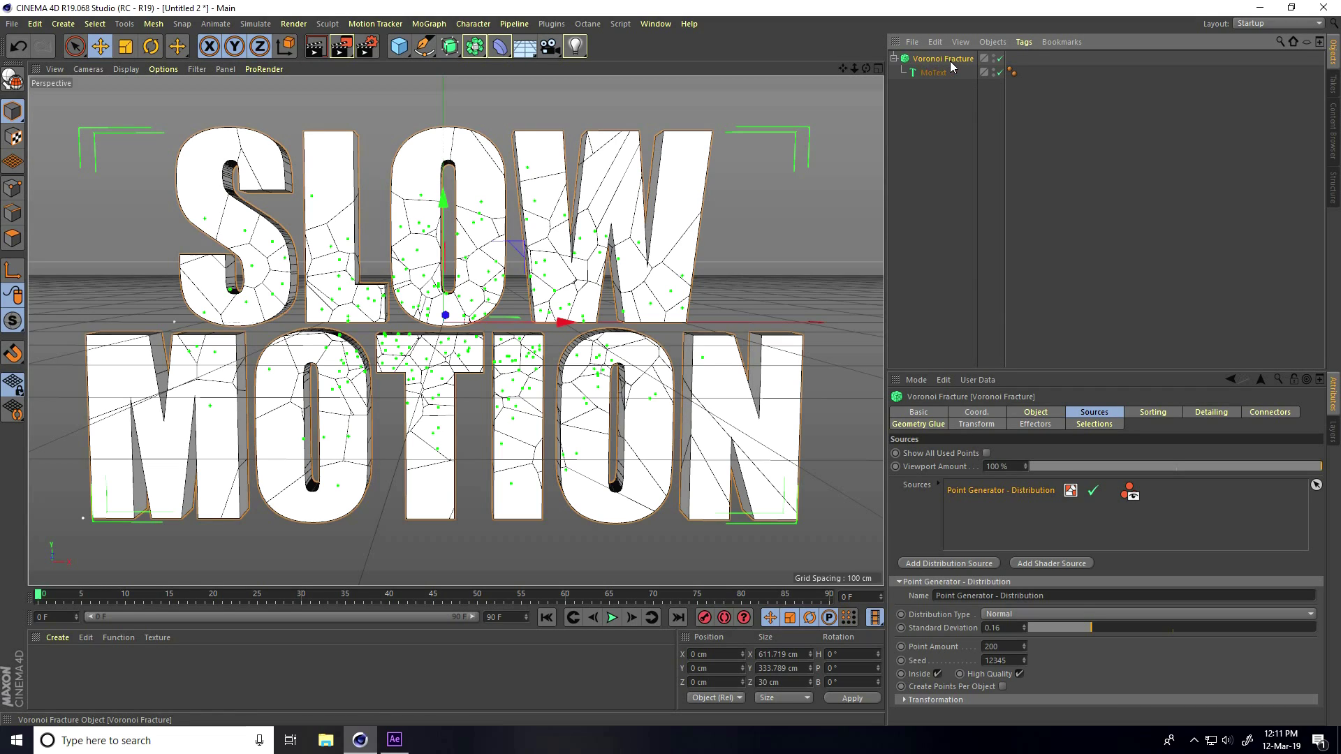
- Add a Push Apart effector to the Voronoi Fracture with a radius of 20 cm and 25 iterations
{"action": "left_click", "coordinate": [435, 26]}
{"action": "mouse_move", "coordinate": [441, 50]}
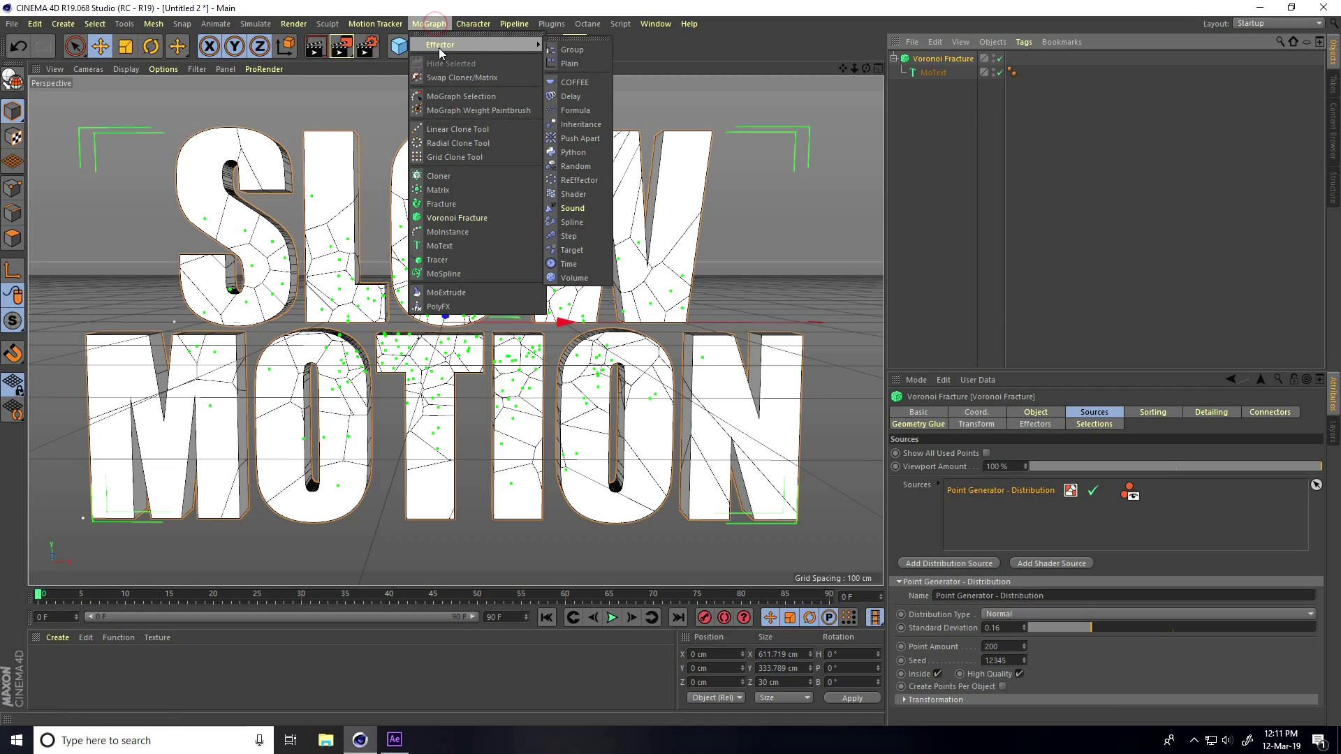
{"action": "left_click", "coordinate": [597, 141]}
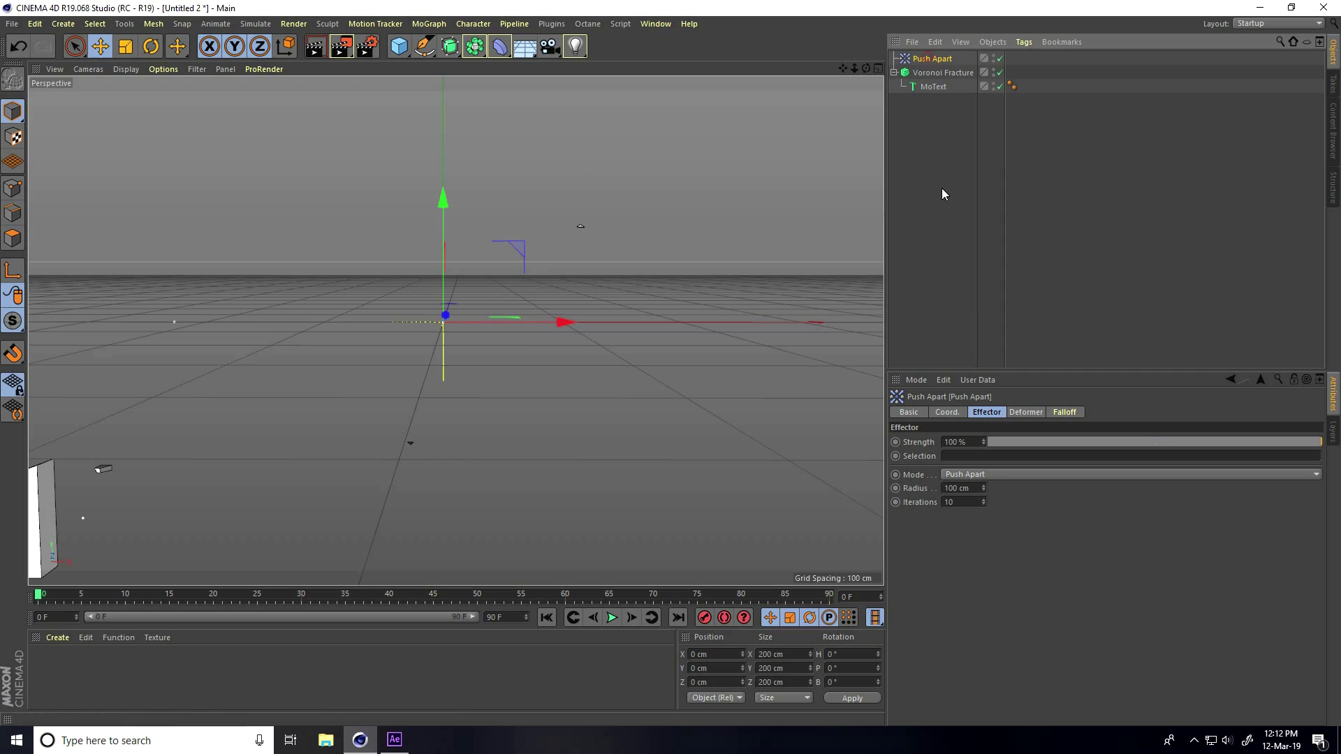
{"action": "double_click", "coordinate": [957, 489]}
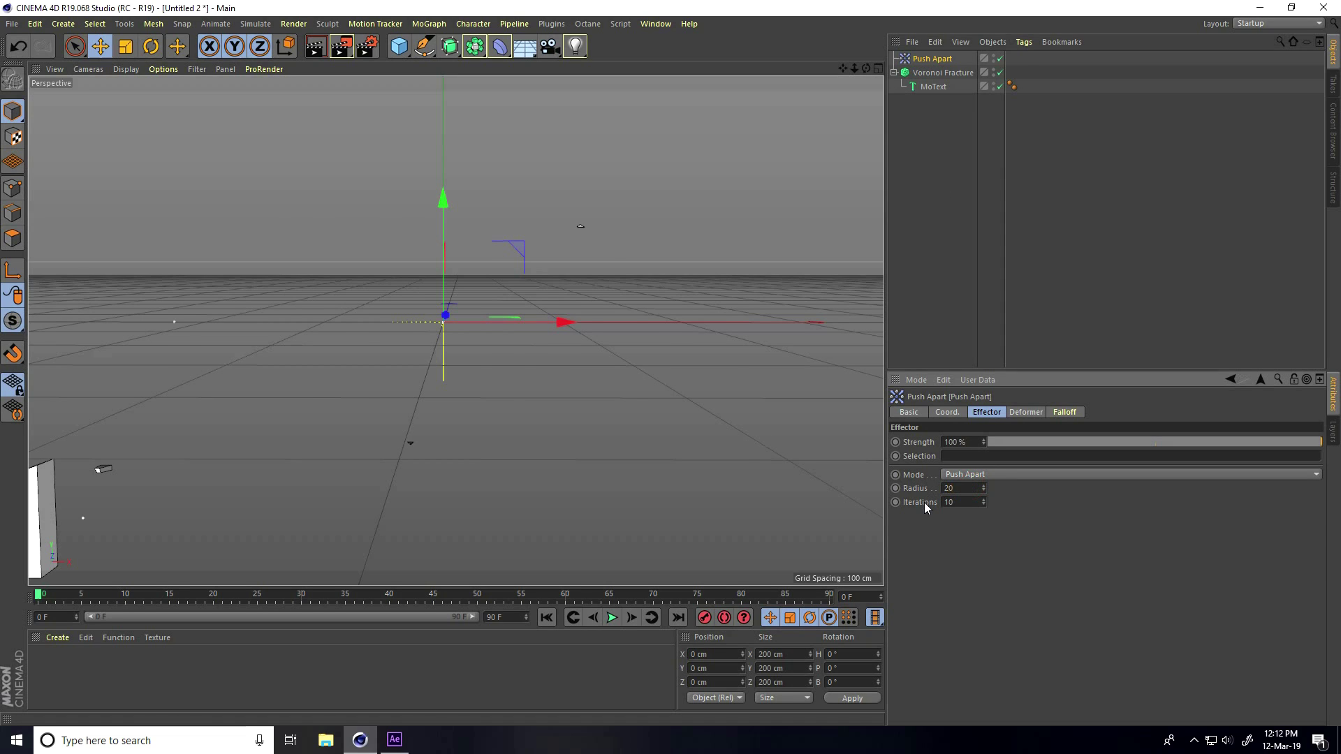
{"action": "key", "text": "Return"}
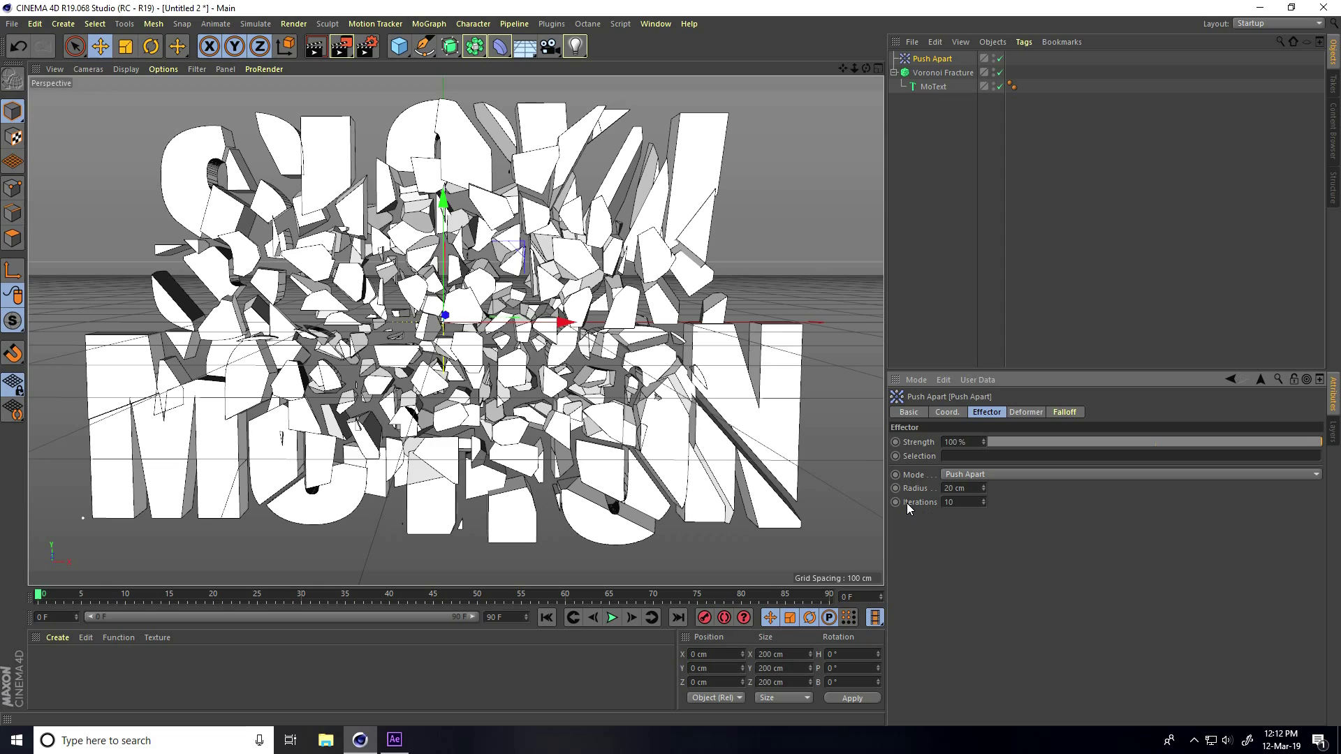
{"action": "double_click", "coordinate": [950, 503]}
{"action": "type", "text": "25"}
{"action": "key", "text": "Return"}
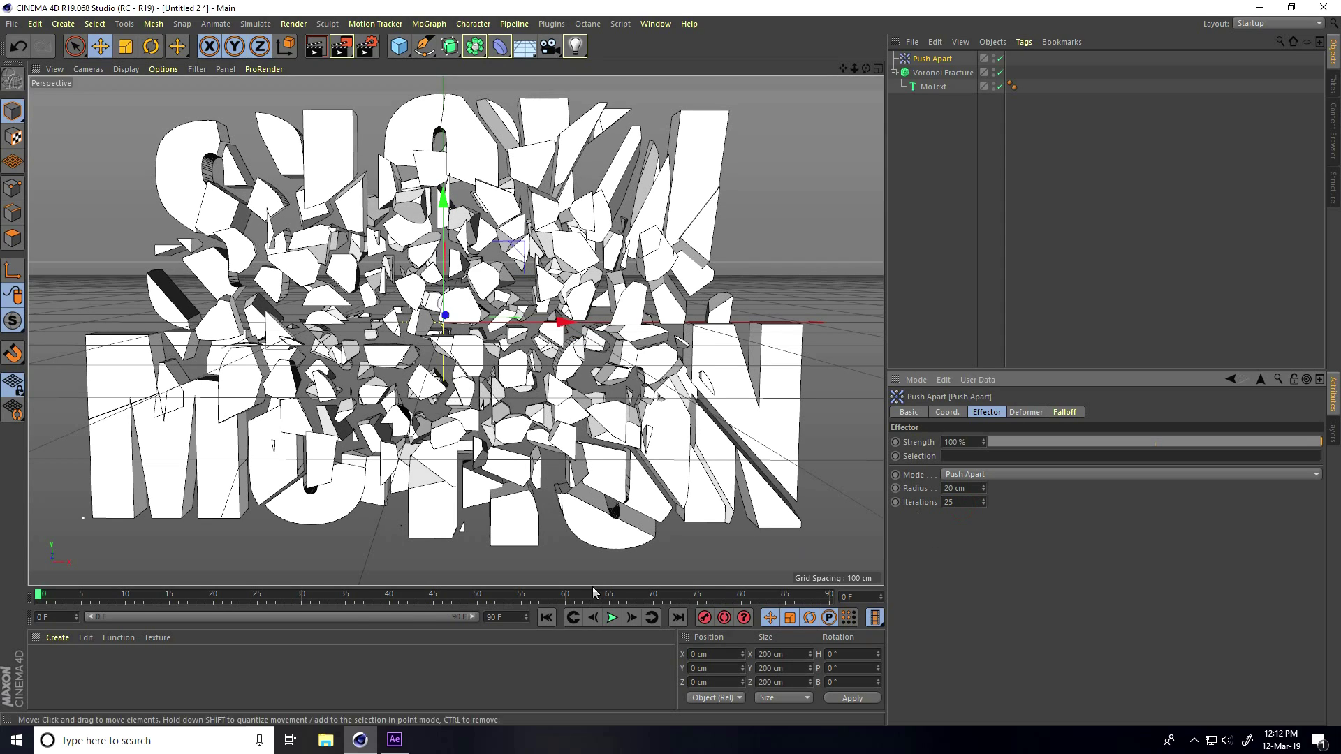
- Extend the project length to 600 frames and stretch the preview range to cover all of it
{"action": "double_click", "coordinate": [520, 617]}
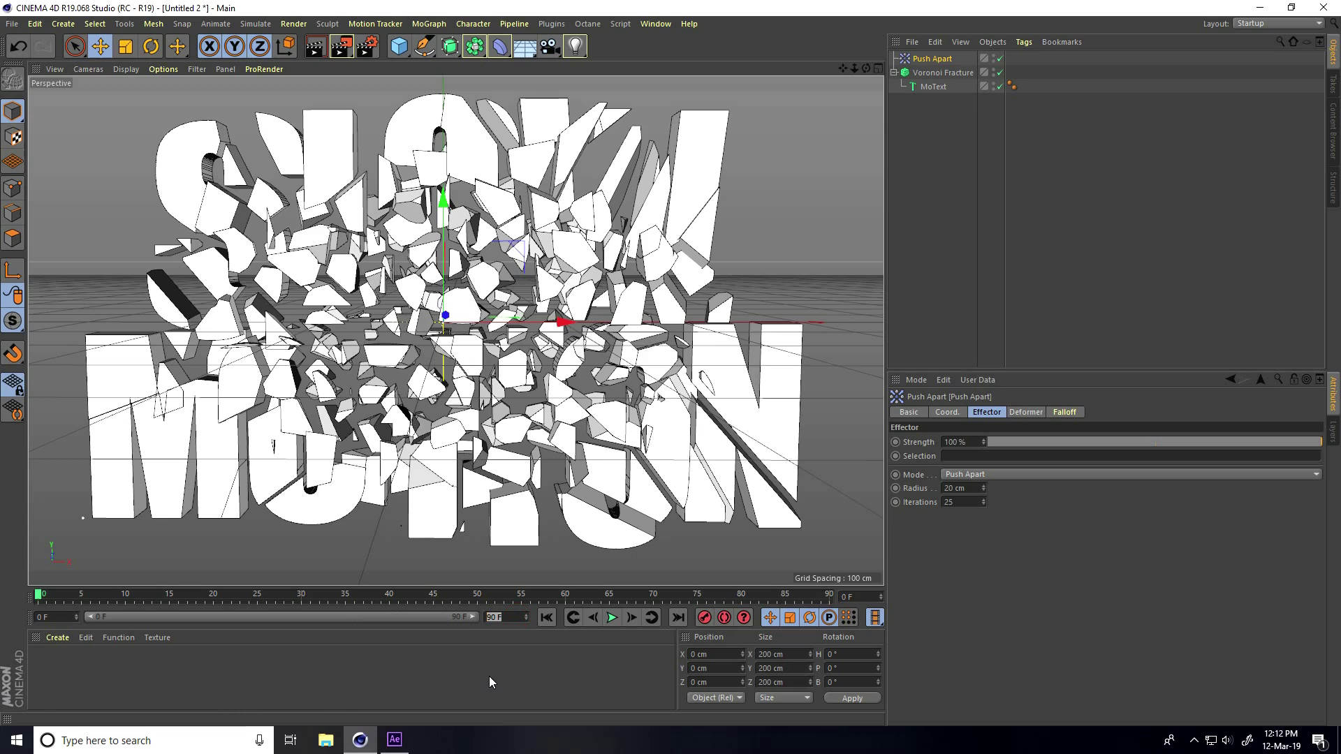
{"action": "type", "text": "600"}
{"action": "key", "text": "Return"}
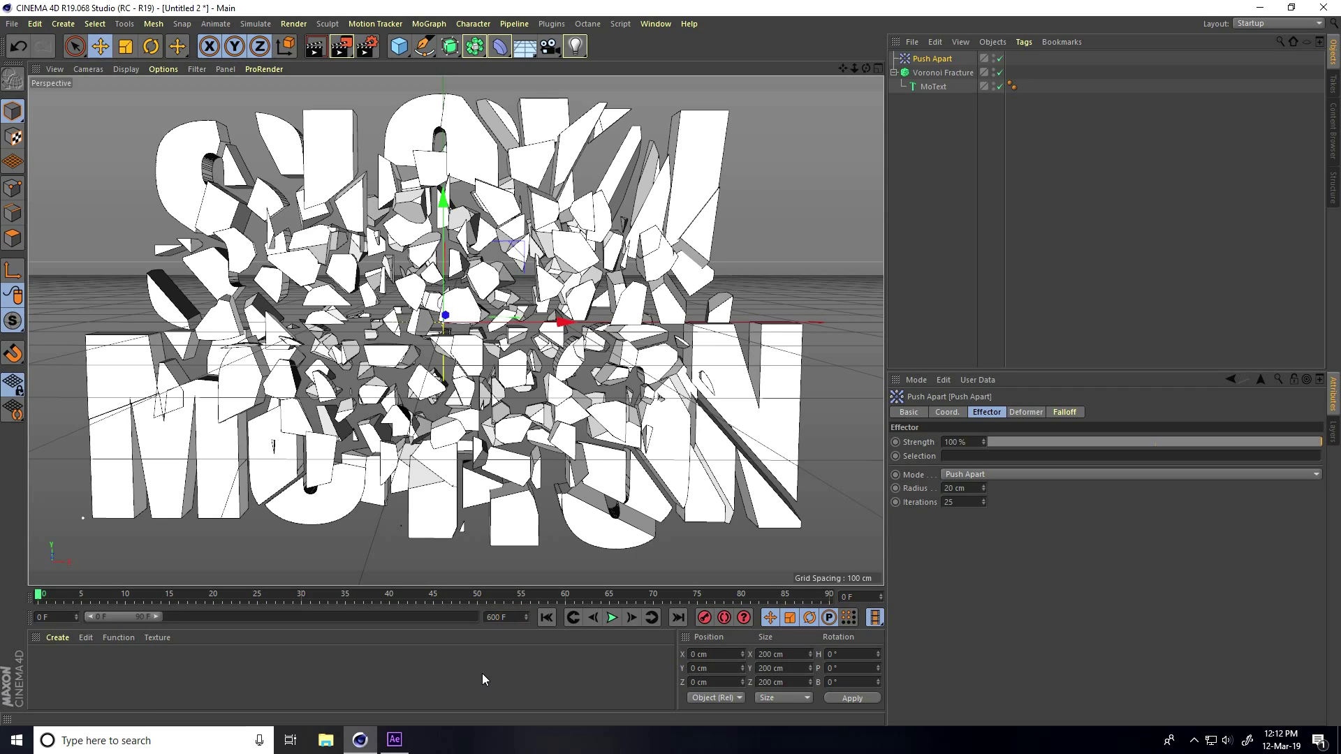
{"action": "left_click_drag", "start_coordinate": [153, 618], "coordinate": [508, 620]}
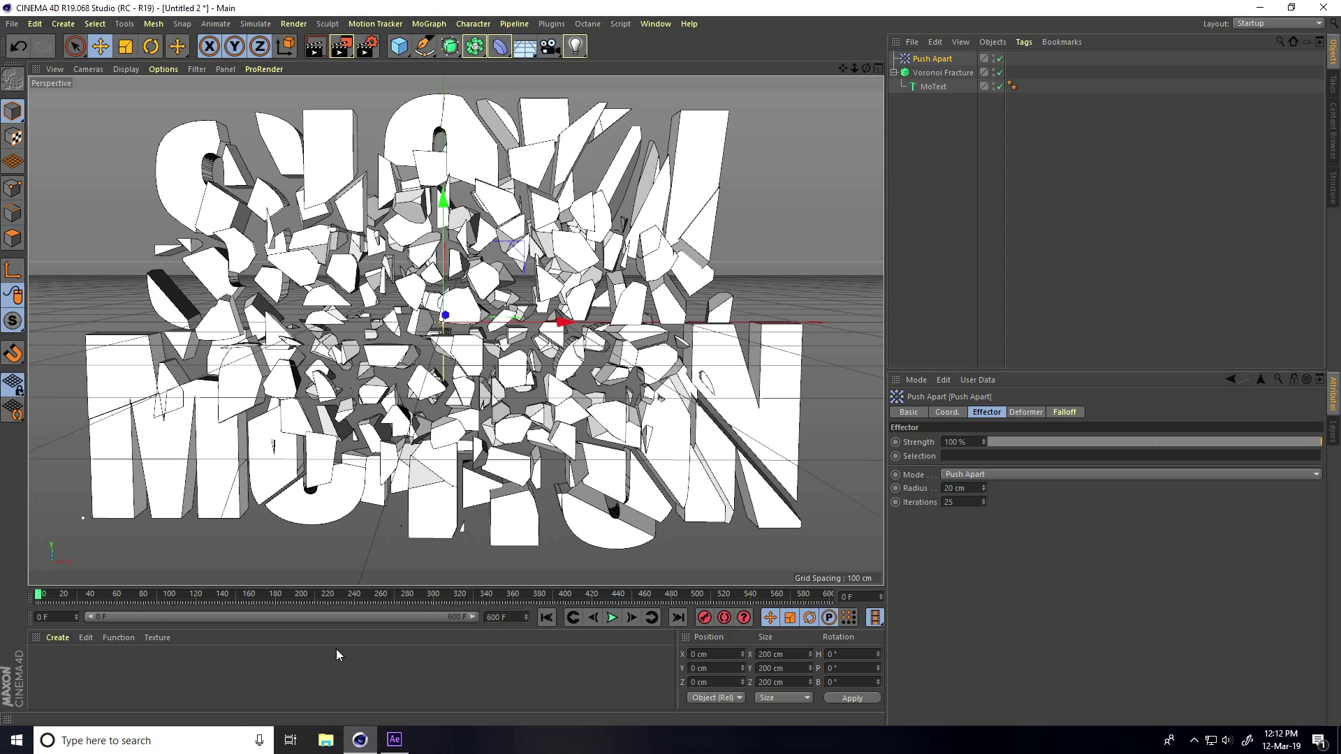
- Keyframe the Push Apart effector's Strength at 0% on frame 120
{"action": "left_click_drag", "start_coordinate": [40, 600], "coordinate": [201, 602]}
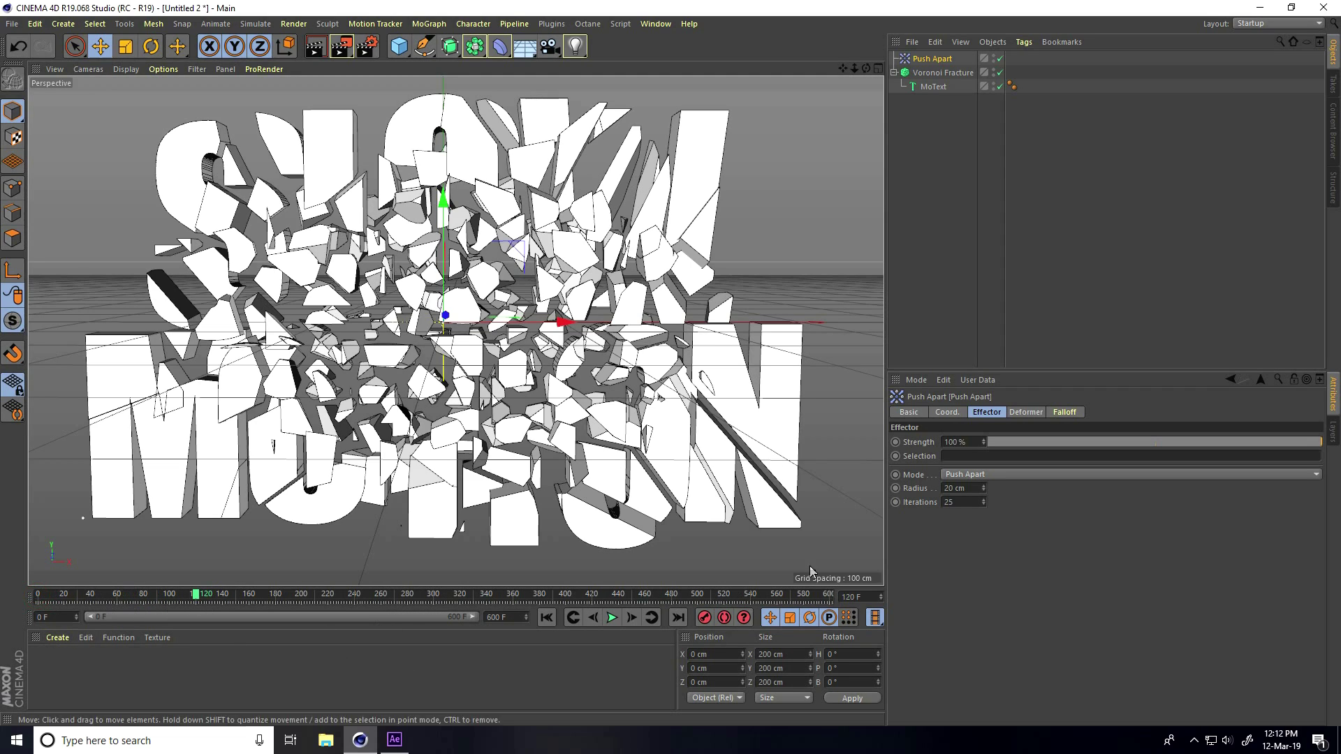
{"action": "left_click_drag", "start_coordinate": [1006, 441], "coordinate": [965, 442]}
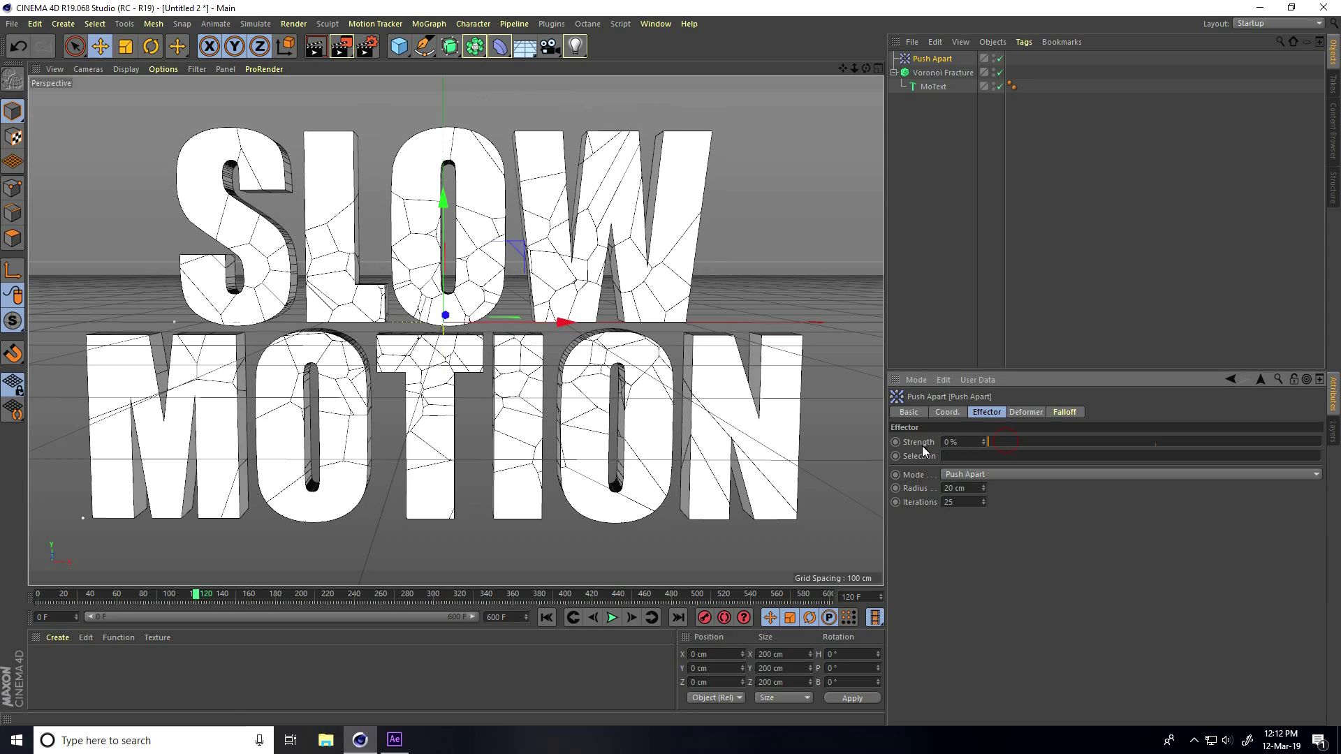
{"action": "left_click", "coordinate": [895, 443]}
- Keyframe the Push Apart effector's Strength at 100% on frame 520
{"action": "left_click_drag", "start_coordinate": [198, 599], "coordinate": [712, 601]}
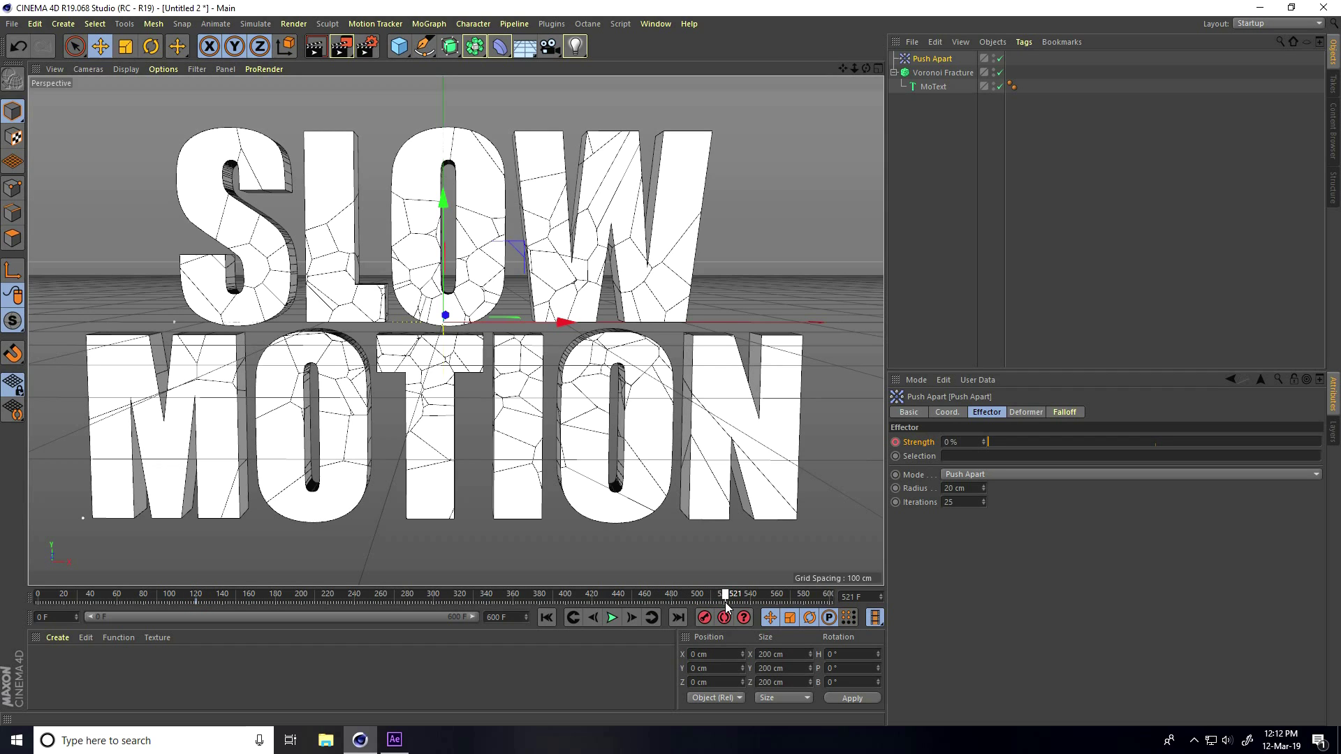
{"action": "left_click_drag", "start_coordinate": [724, 601], "coordinate": [723, 602]}
{"action": "mouse_move", "coordinate": [1007, 441]}
{"action": "left_mouse_down"}
{"action": "mouse_move", "coordinate": [1083, 442]}
{"action": "mouse_move", "coordinate": [1007, 441]}
{"action": "left_mouse_up"}
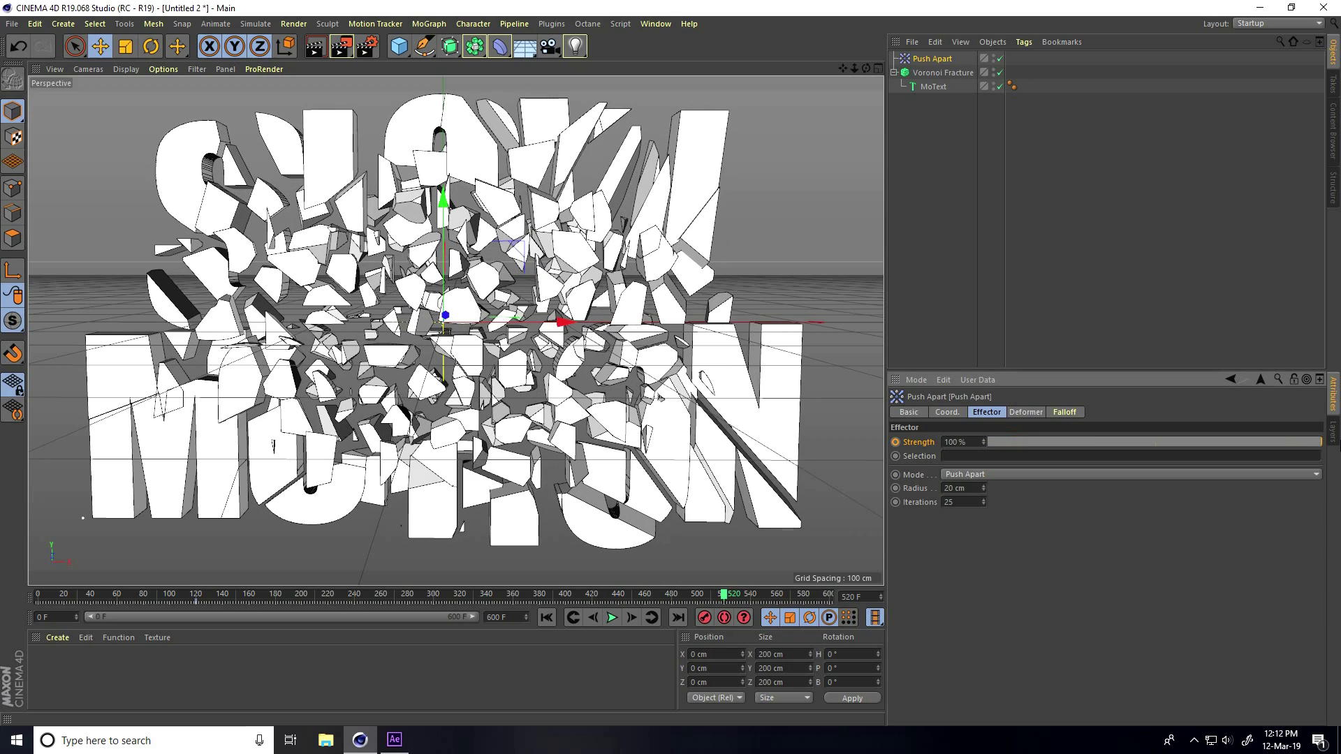
{"action": "left_click", "coordinate": [895, 442]}
- Play the animation from the first frame to check how the text breaks apart
{"action": "left_click", "coordinate": [547, 617]}
{"action": "left_click", "coordinate": [612, 617]}
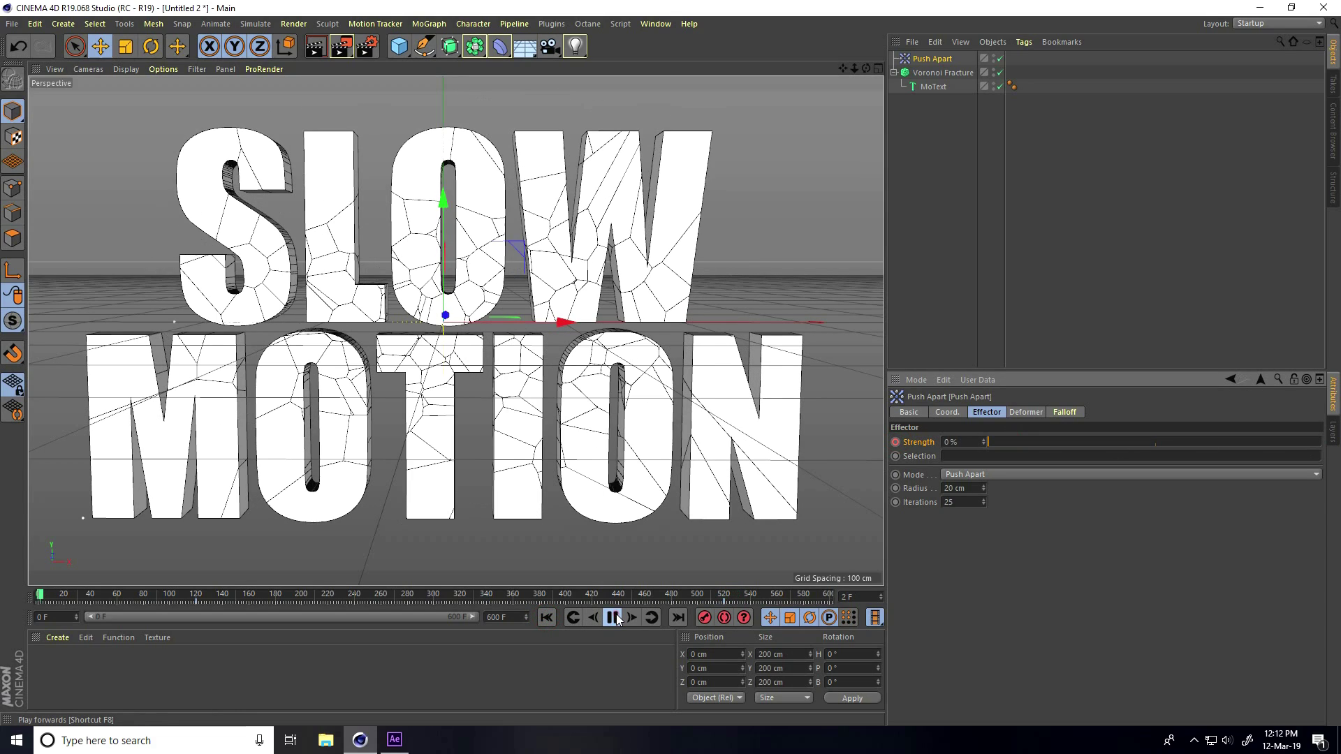
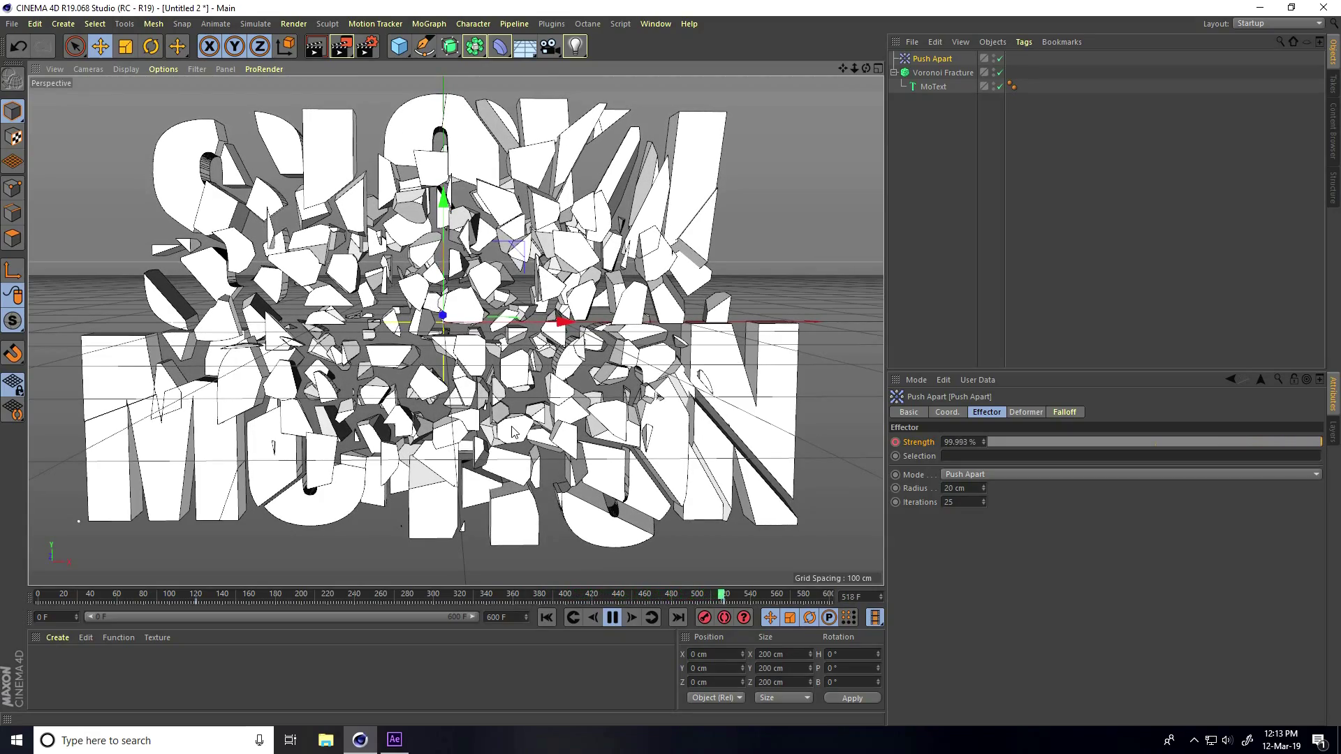
{"action": "left_click", "coordinate": [611, 617]}
{"action": "left_click", "coordinate": [1020, 412]}
{"action": "left_click", "coordinate": [975, 413]}
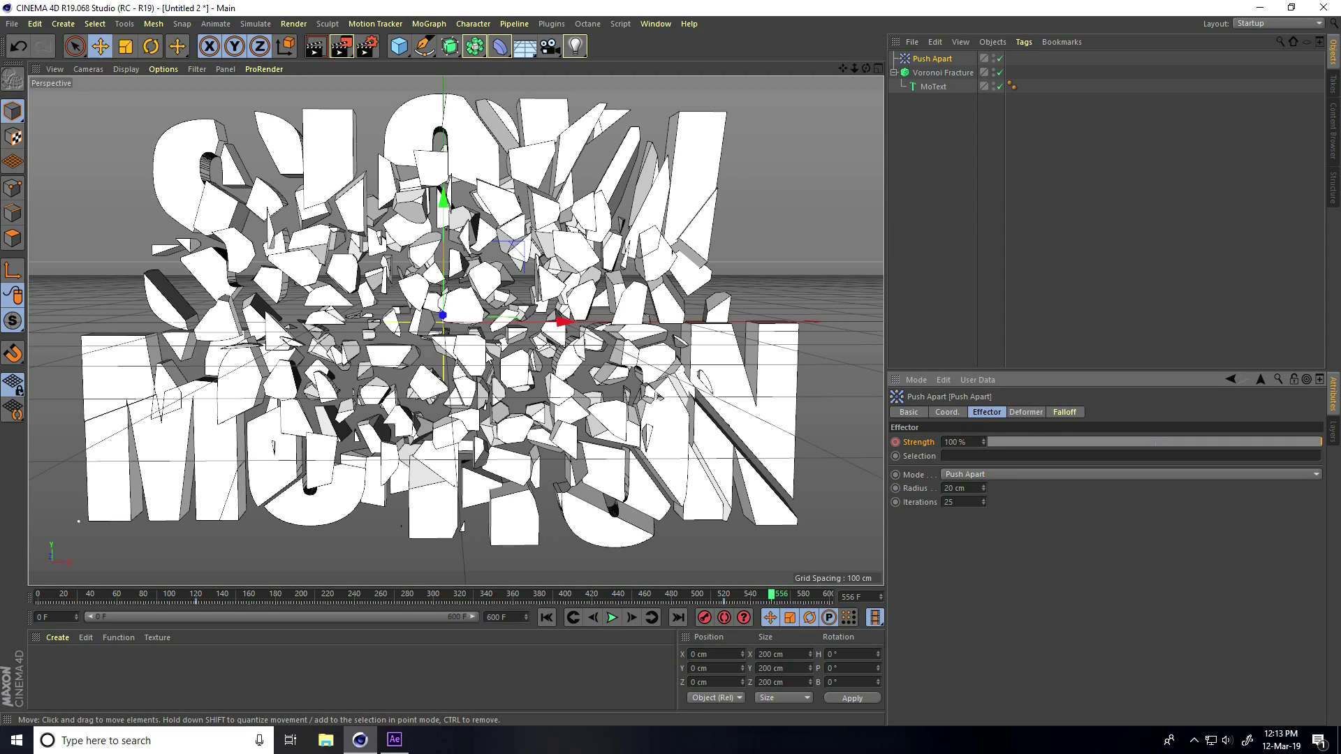
- Add a Random effector to the Voronoi Fracture object
{"action": "left_click", "coordinate": [927, 74]}
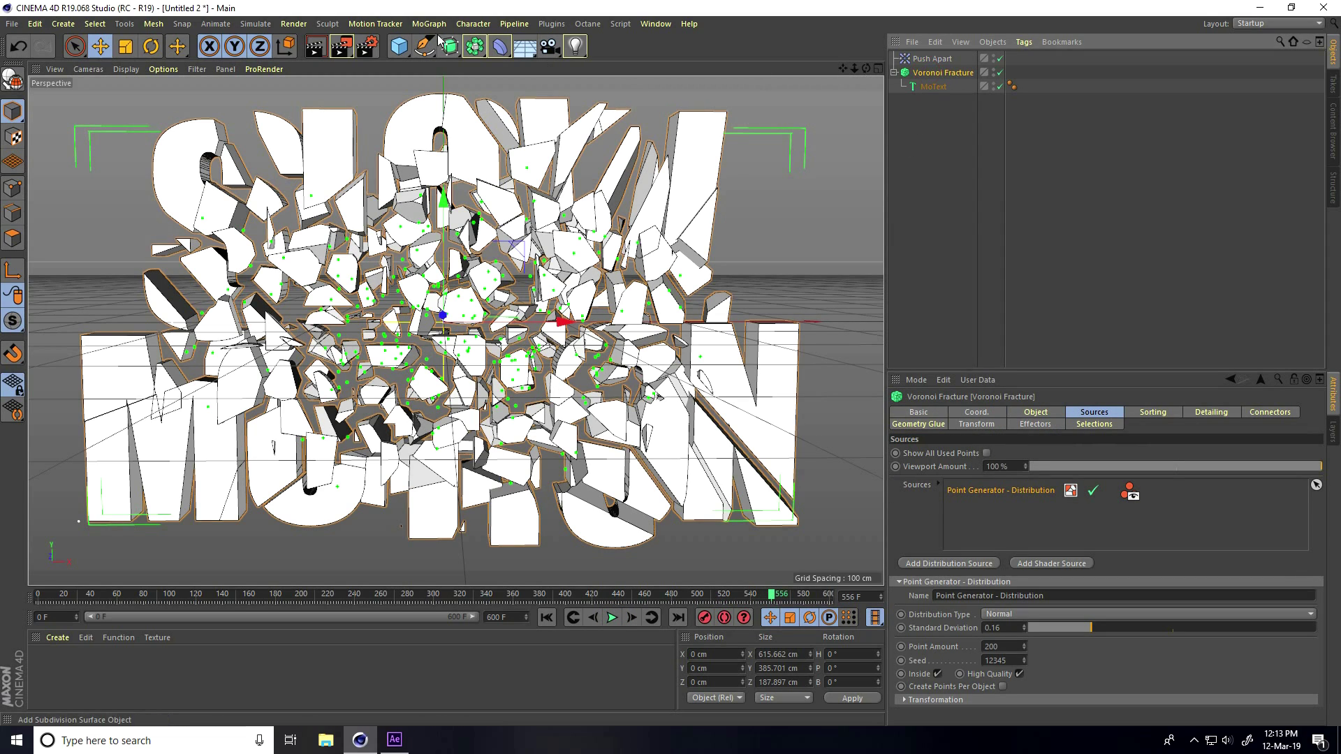
{"action": "left_click", "coordinate": [430, 25]}
{"action": "mouse_move", "coordinate": [489, 45]}
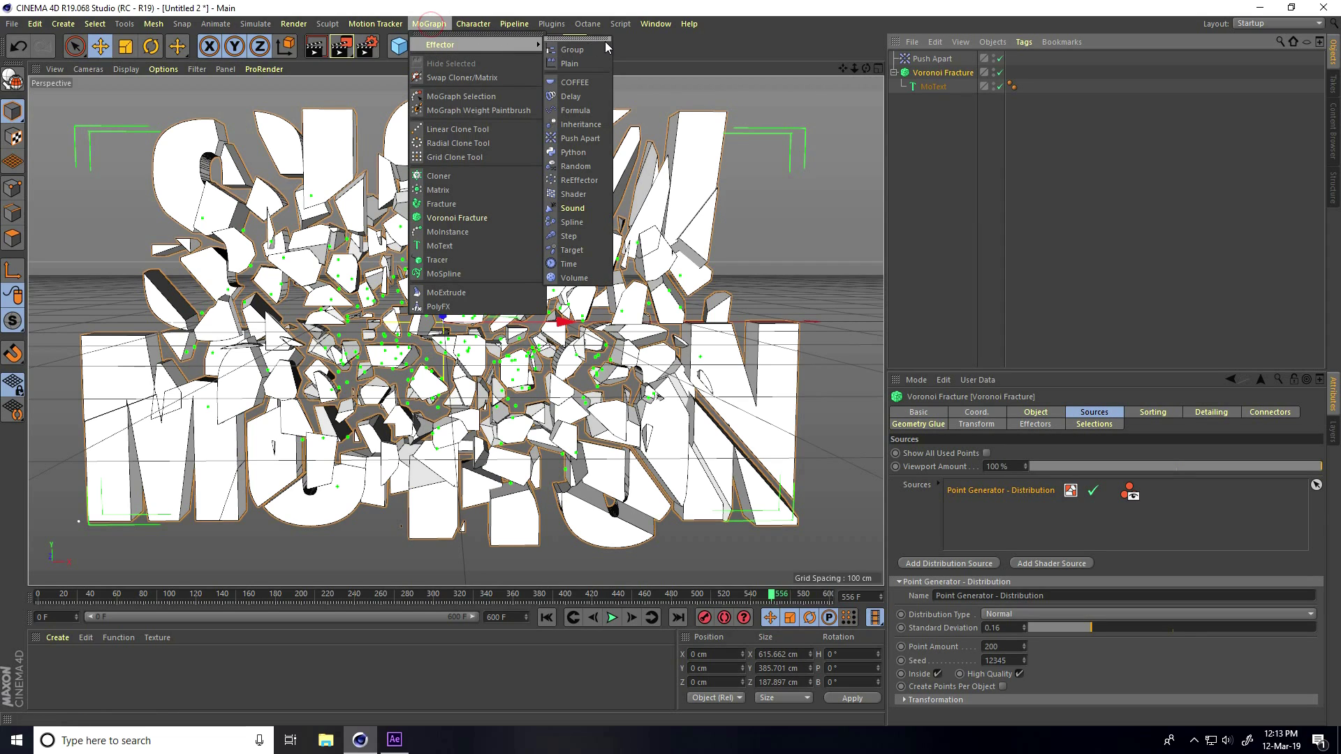
{"action": "left_click", "coordinate": [590, 172]}
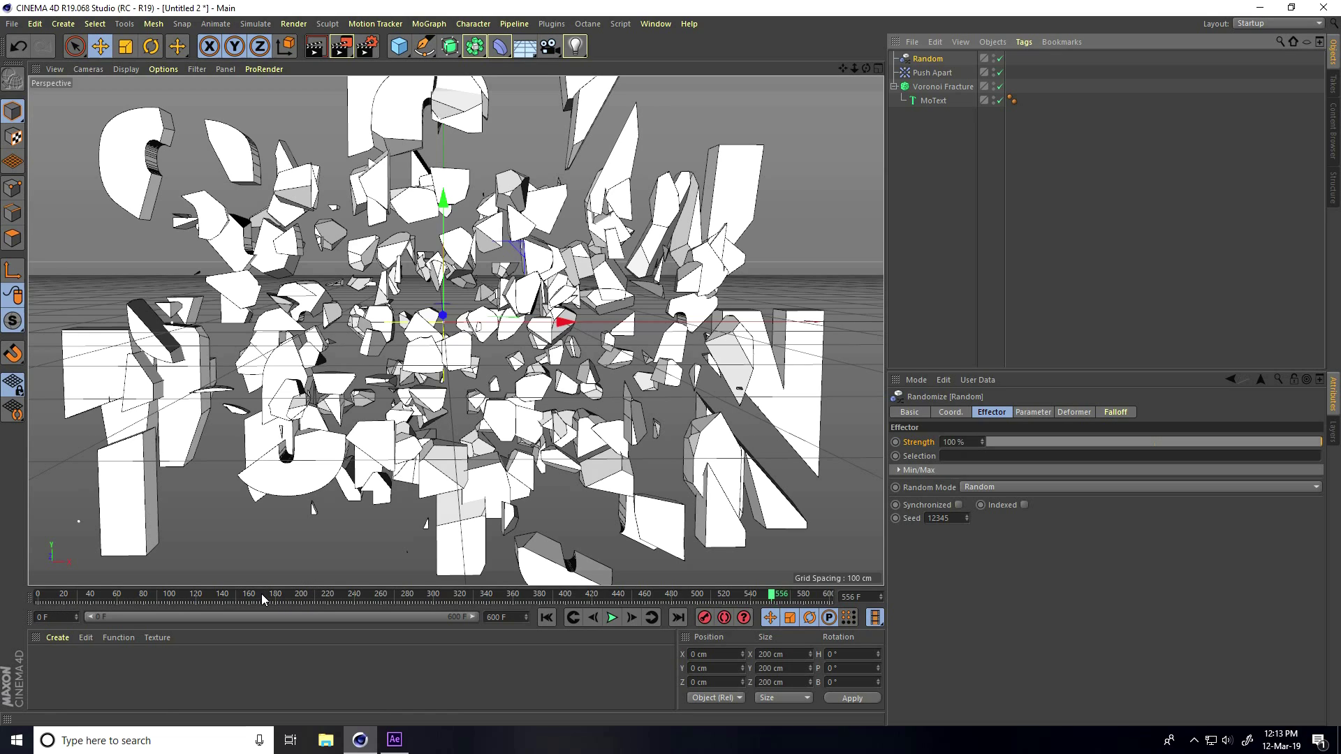
- On frame 120, keyframe the Random effector's X, Y and Z position at 0 cm and its enabled rotation at 0°
{"action": "left_click", "coordinate": [196, 595]}
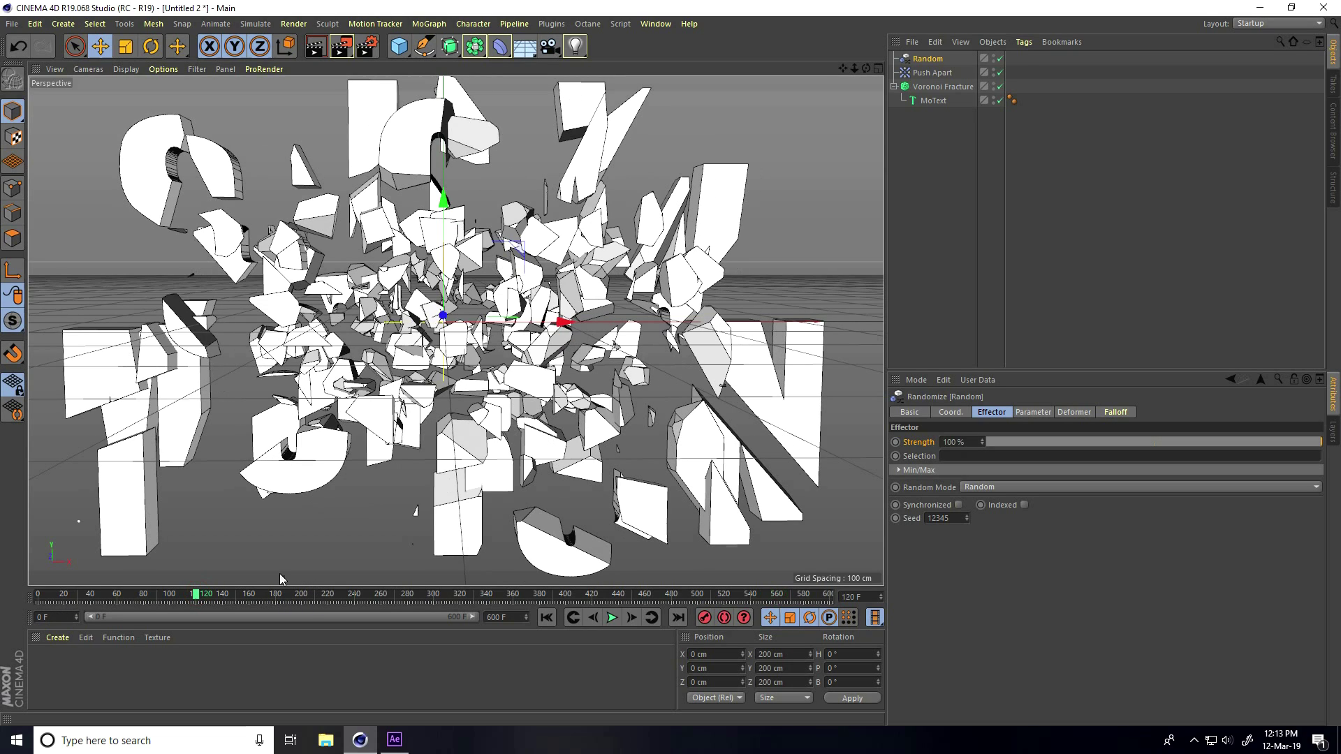
{"action": "left_click", "coordinate": [1035, 412]}
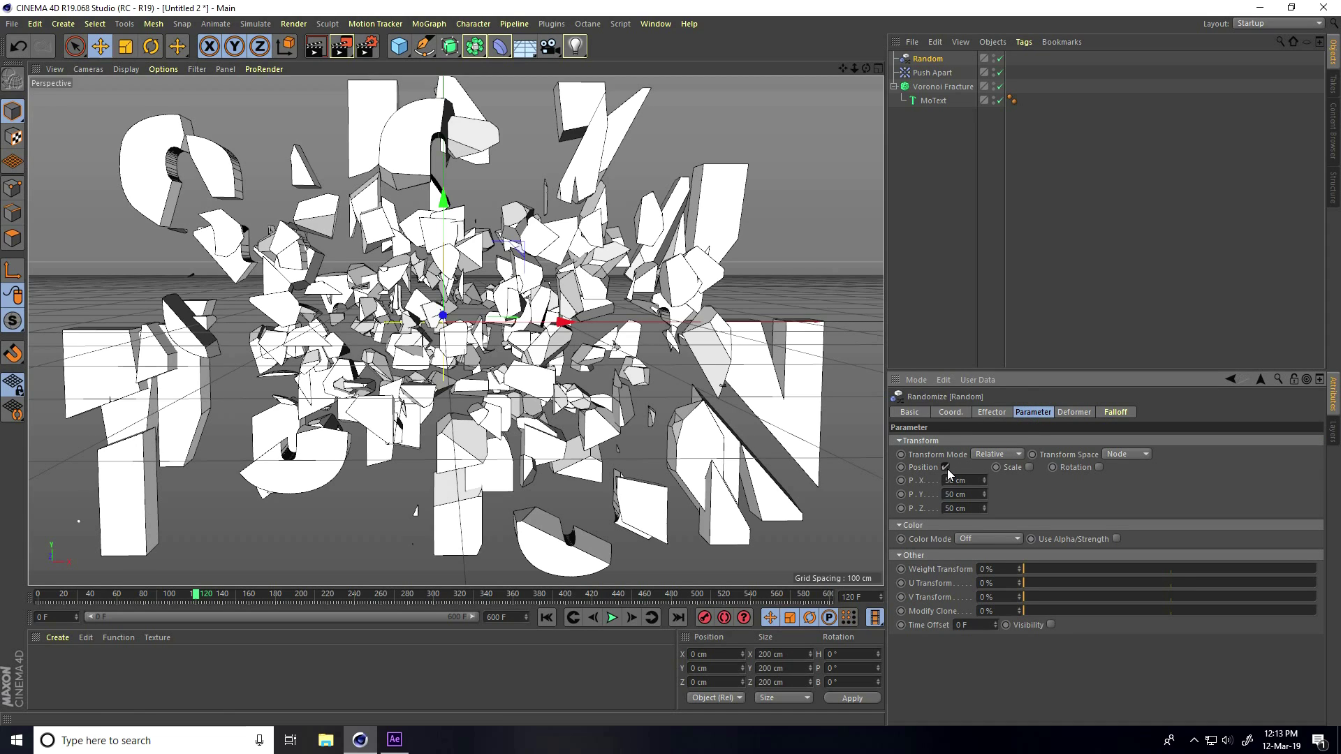
{"action": "left_click", "coordinate": [968, 481]}
{"action": "type", "text": "0"}
{"action": "key", "text": "Tab"}
{"action": "type", "text": "0"}
{"action": "key", "text": "Tab"}
{"action": "type", "text": "0"}
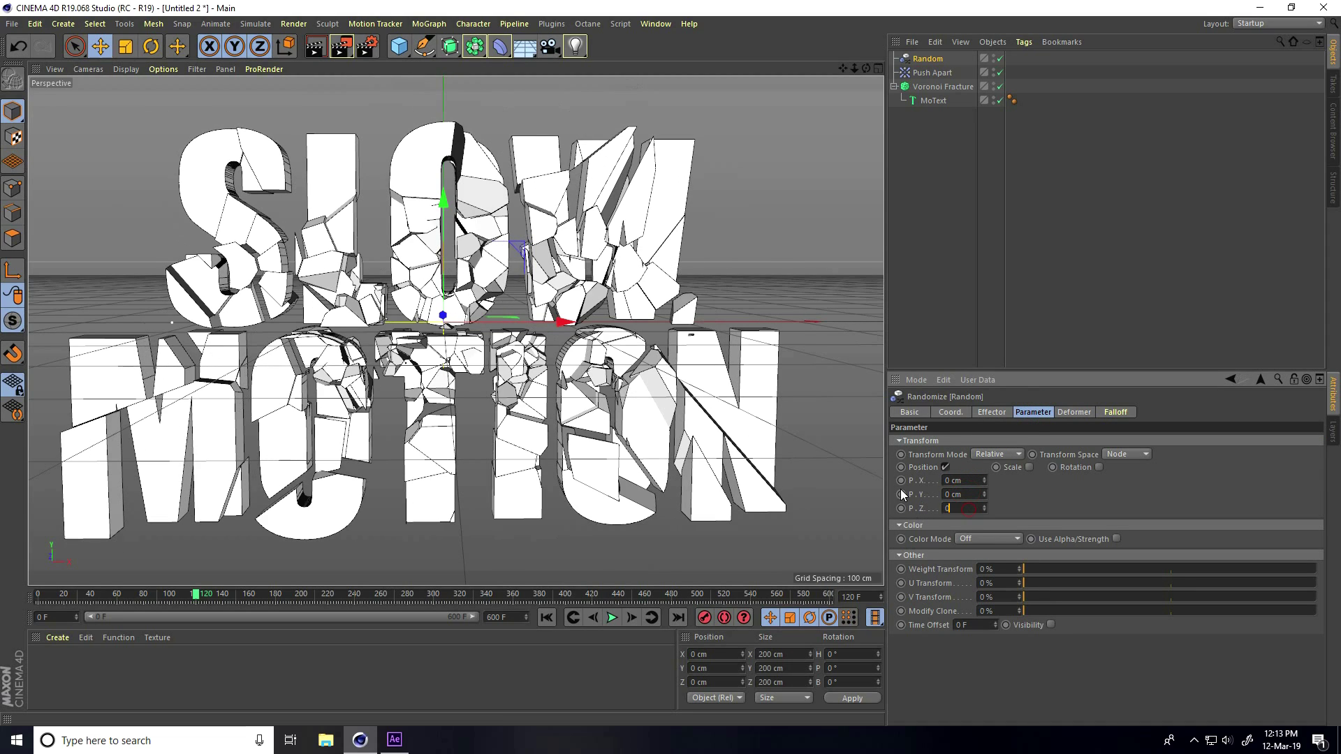
{"action": "left_click", "coordinate": [900, 494], "text": "ctrl"}
{"action": "left_click", "coordinate": [900, 509], "text": "ctrl"}
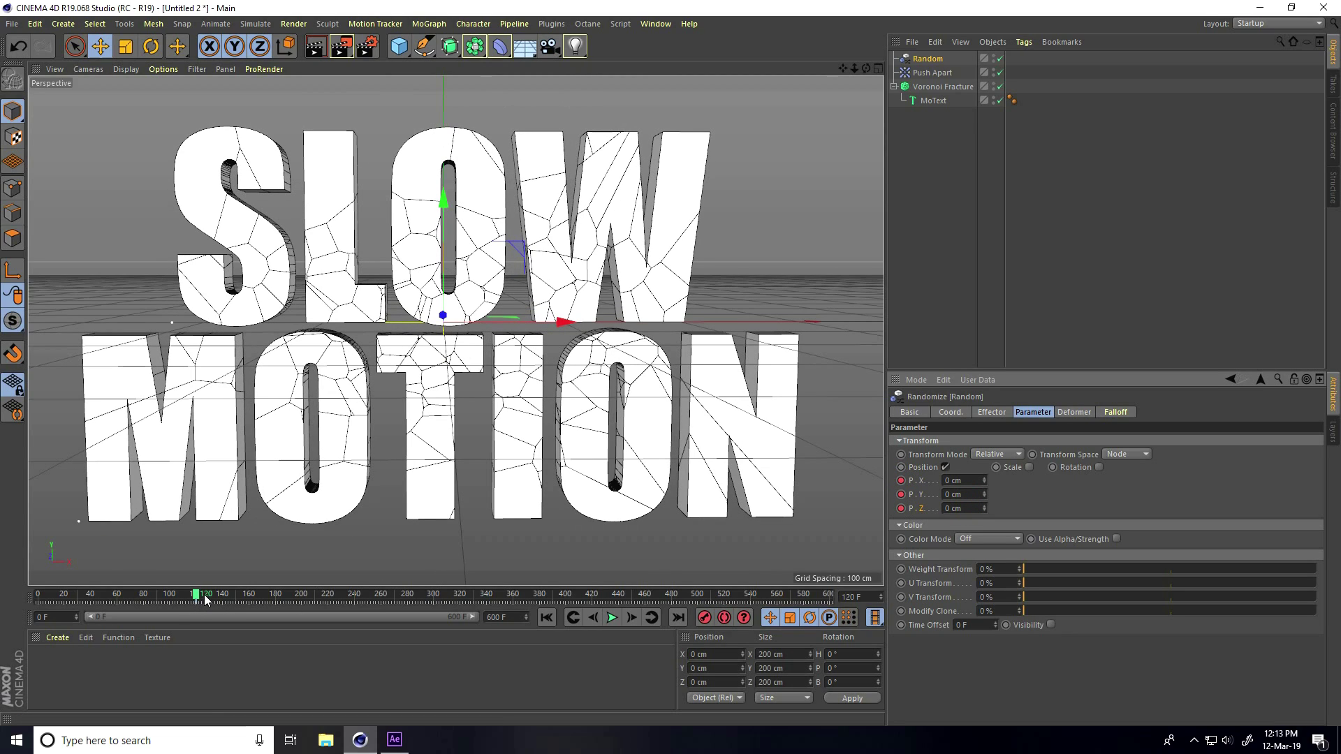
{"action": "left_click", "coordinate": [1098, 467]}
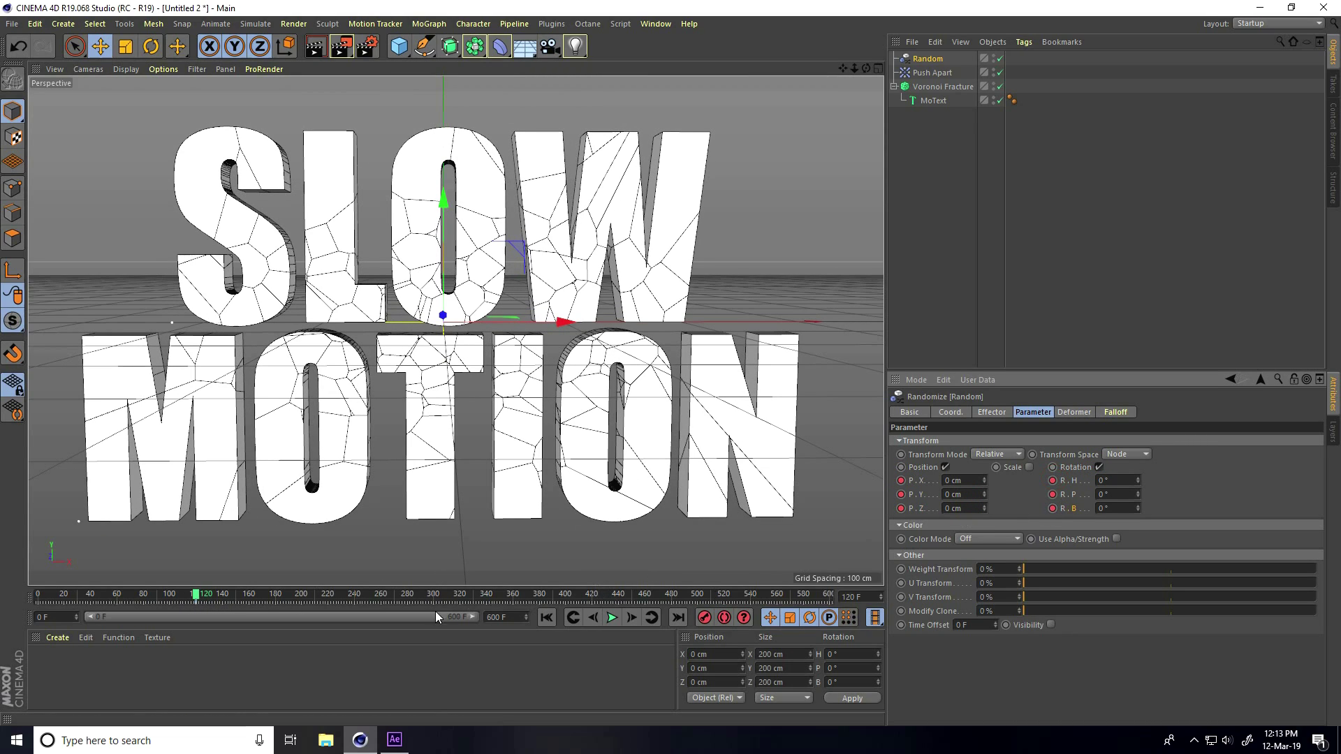
- On frame 201, keyframe the Random effector's X and Y position at 5 cm
{"action": "left_click_drag", "start_coordinate": [197, 598], "coordinate": [300, 605]}
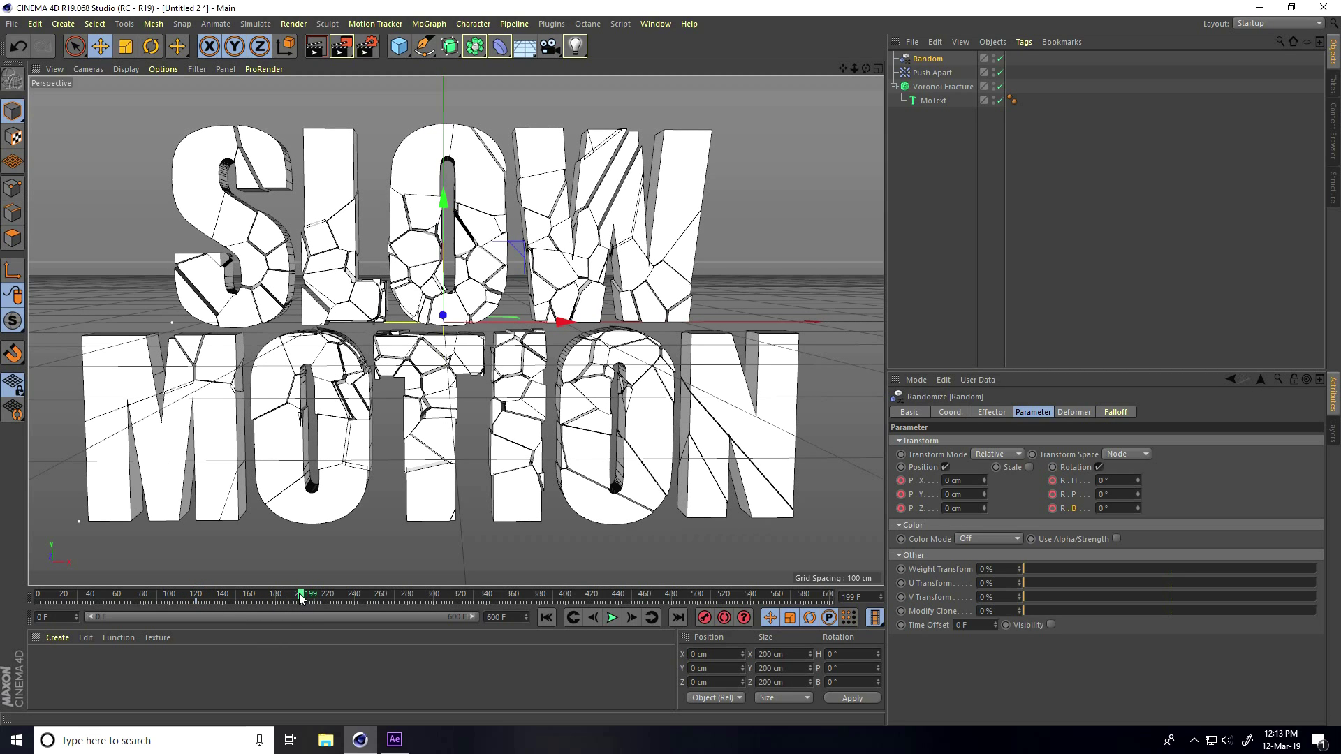
{"action": "left_click_drag", "start_coordinate": [300, 598], "coordinate": [303, 598]}
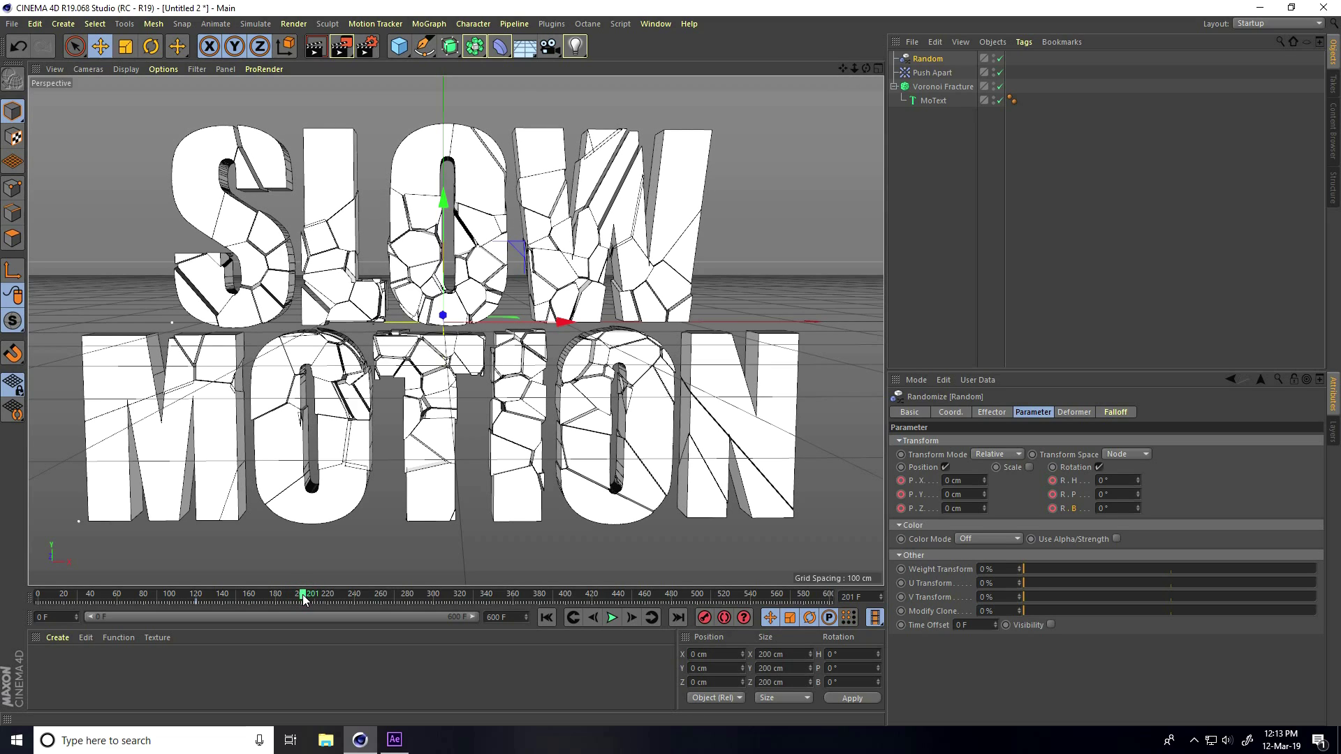
{"action": "left_click", "coordinate": [966, 481]}
{"action": "type", "text": "5"}
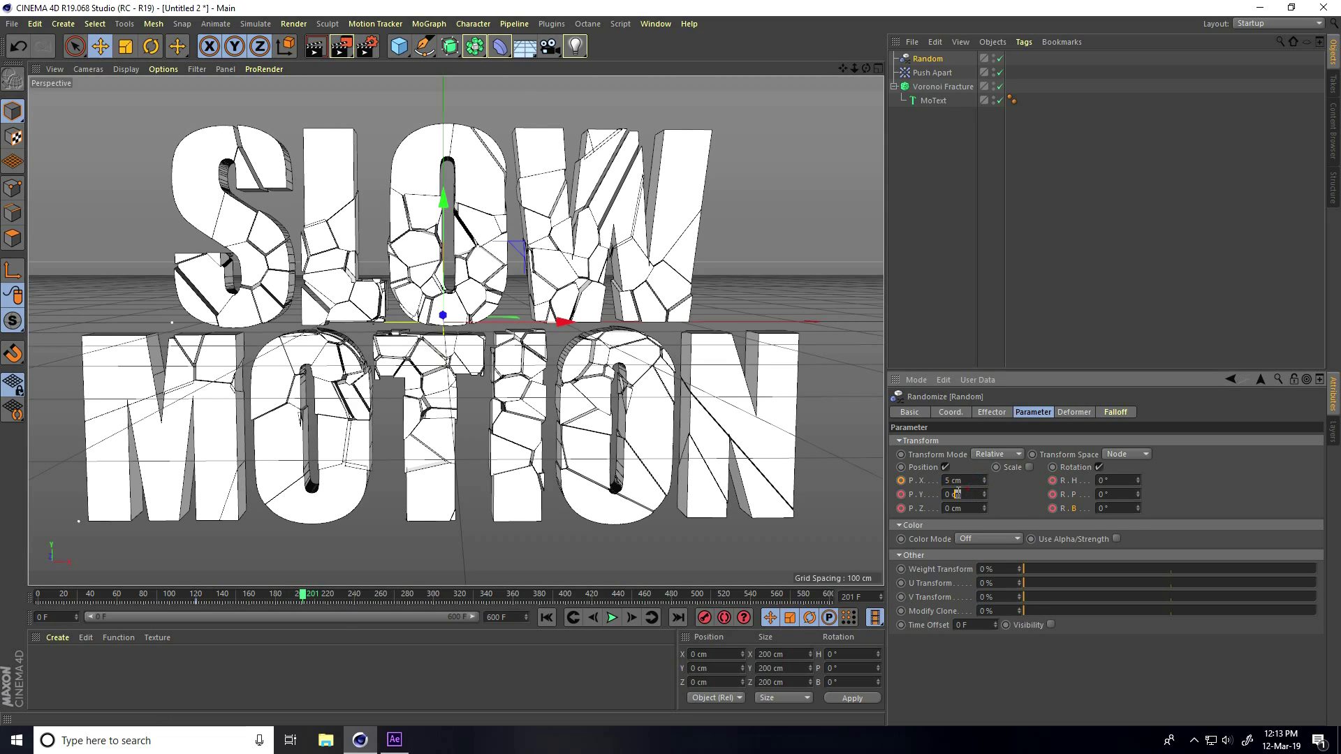
{"action": "type", "text": "5"}
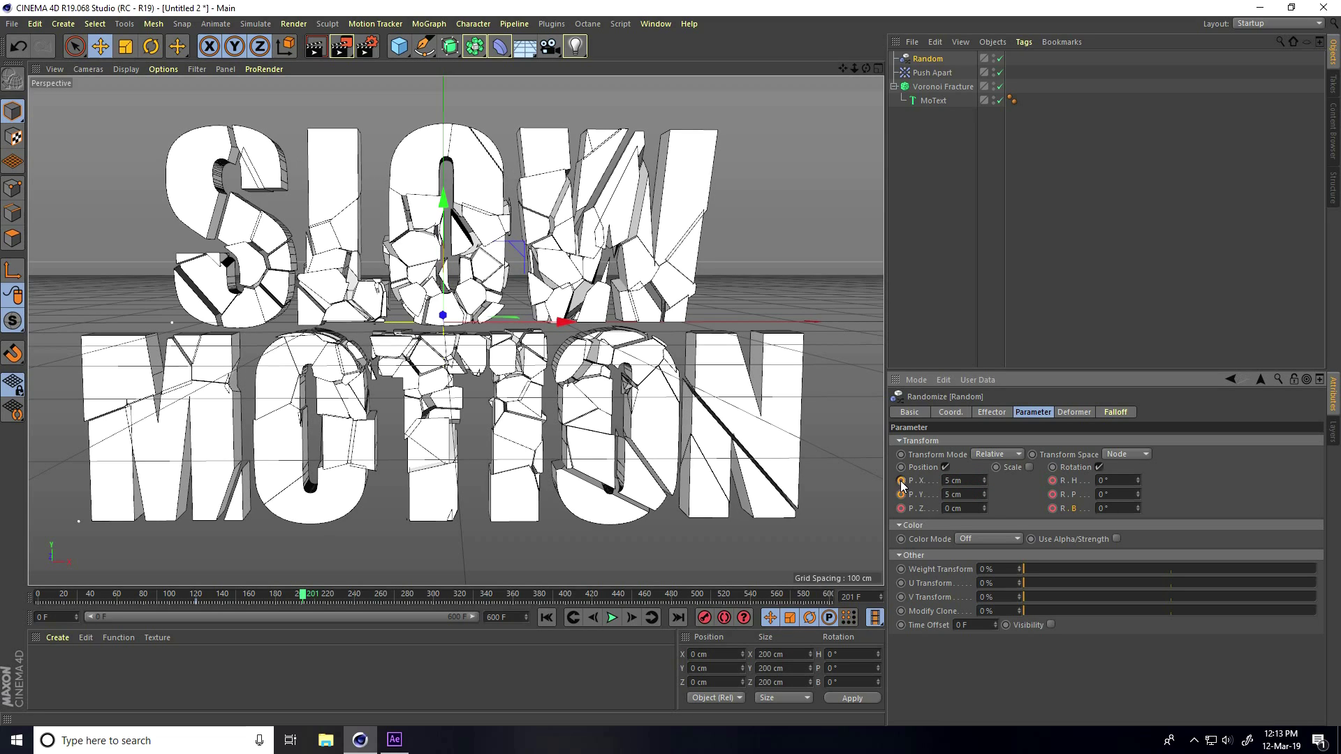
{"action": "key", "text": "Return"}
- Keyframe the Random effector's H and P rotation at 5° on frame 201
{"action": "type", "text": "5"}
{"action": "key", "text": "Tab"}
{"action": "type", "text": "5"}
{"action": "key", "text": "Return"}
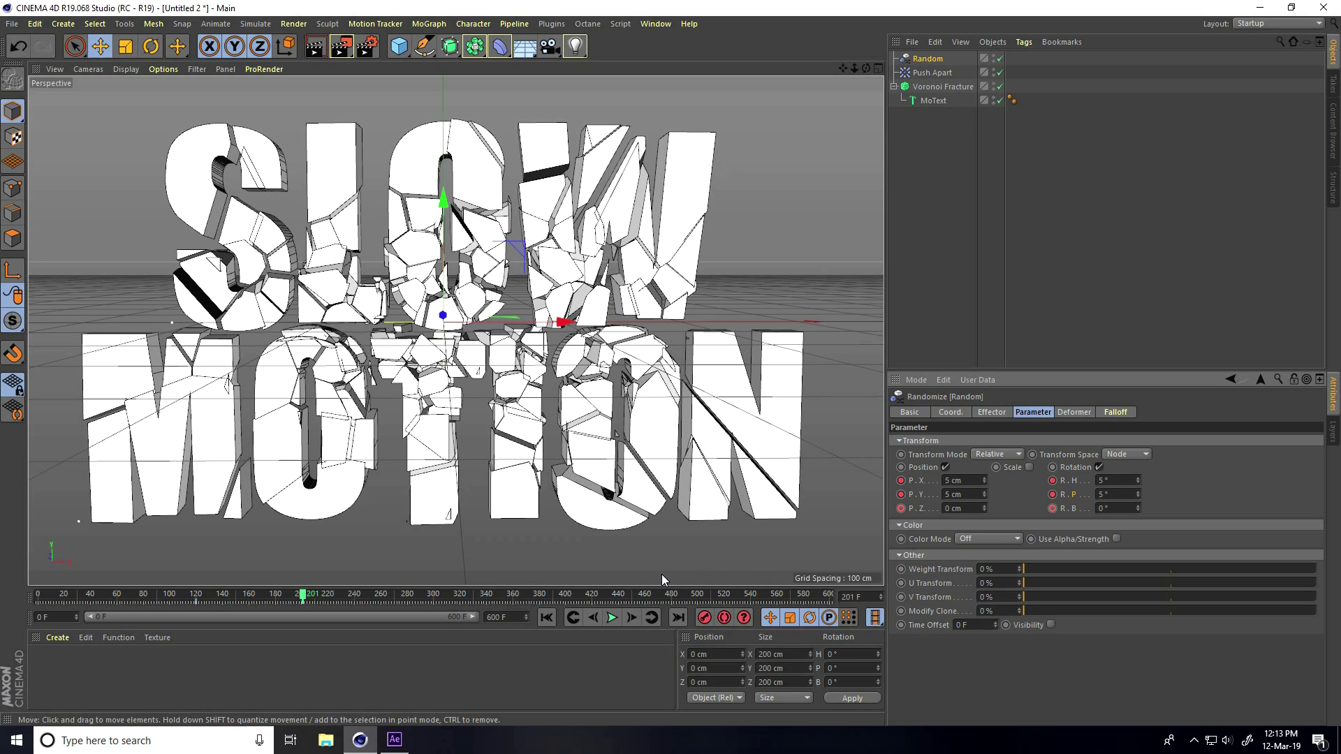
- Play the animation from the first frame to check the effect of the Random effector on the fragments
{"action": "left_click", "coordinate": [541, 619]}
{"action": "left_click", "coordinate": [612, 618]}
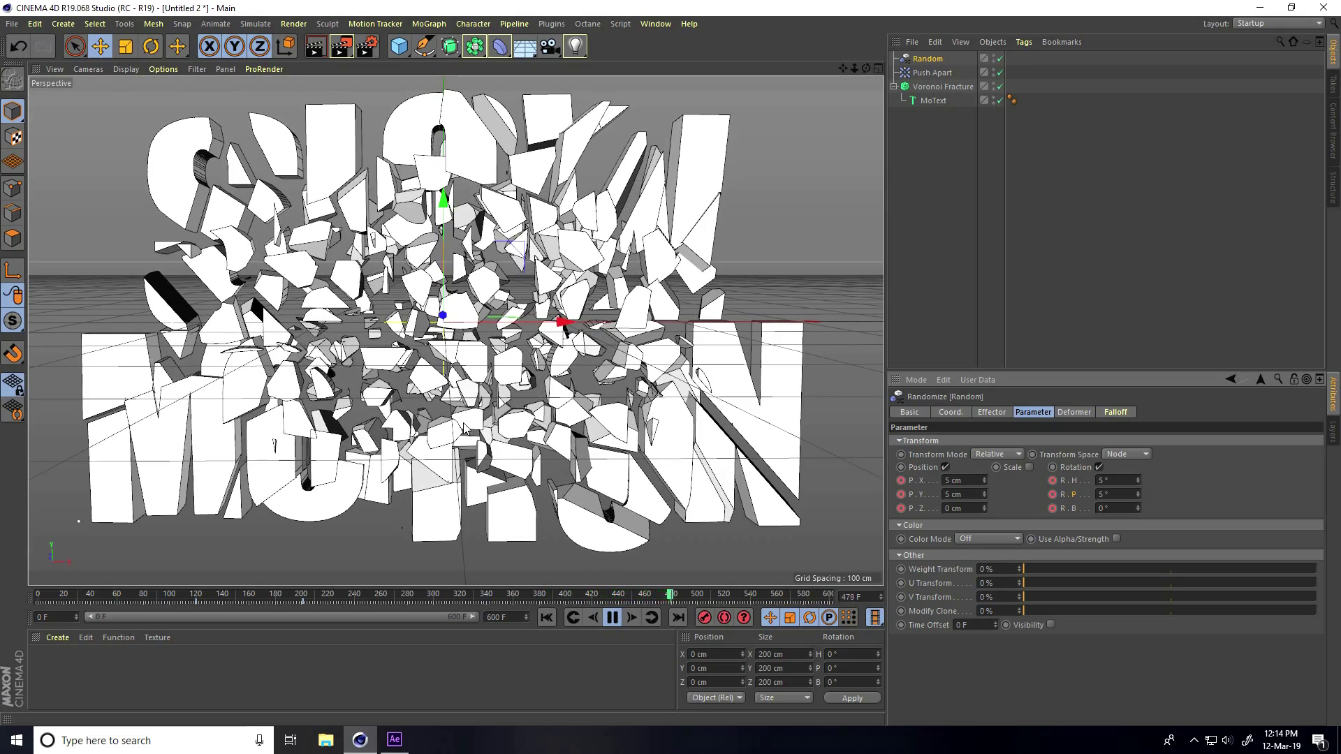
{"action": "left_click", "coordinate": [611, 617]}
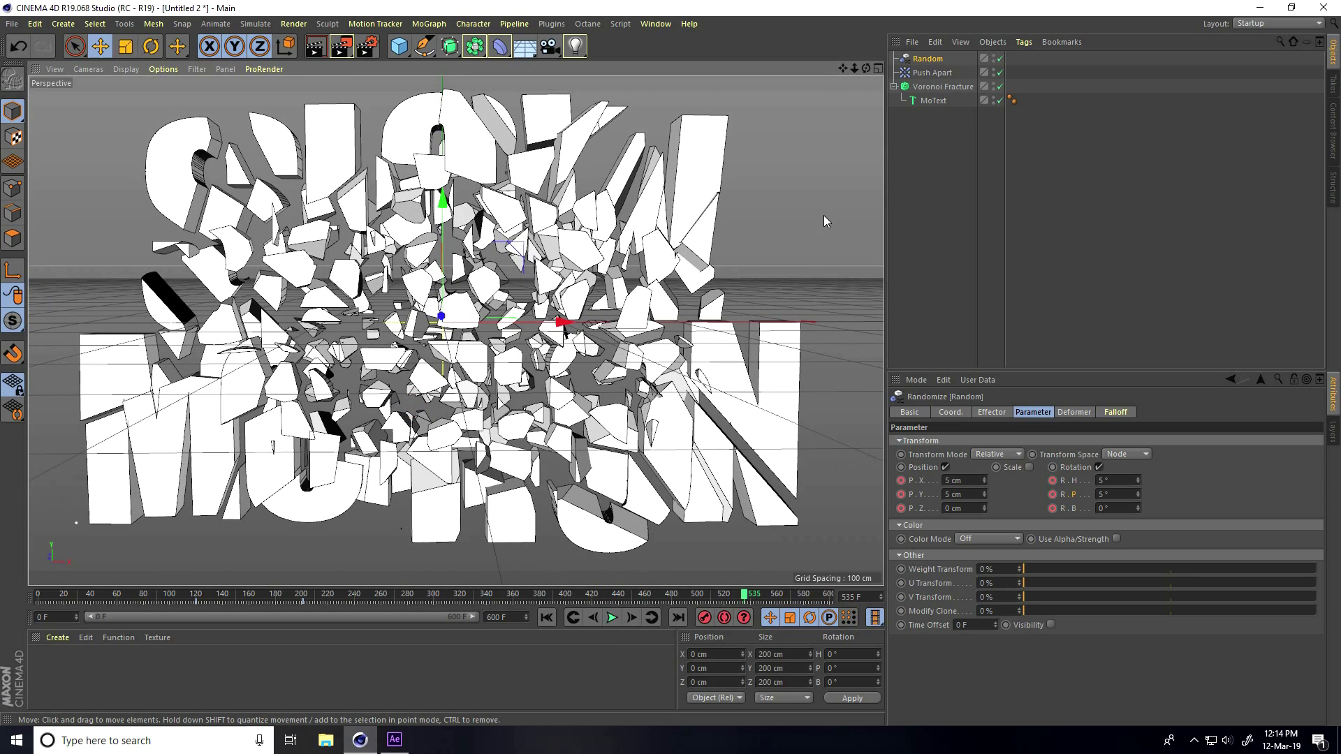
- Add a Plain effector to the Voronoi Fracture object and set its Y position to 0 cm
{"action": "left_click", "coordinate": [943, 86]}
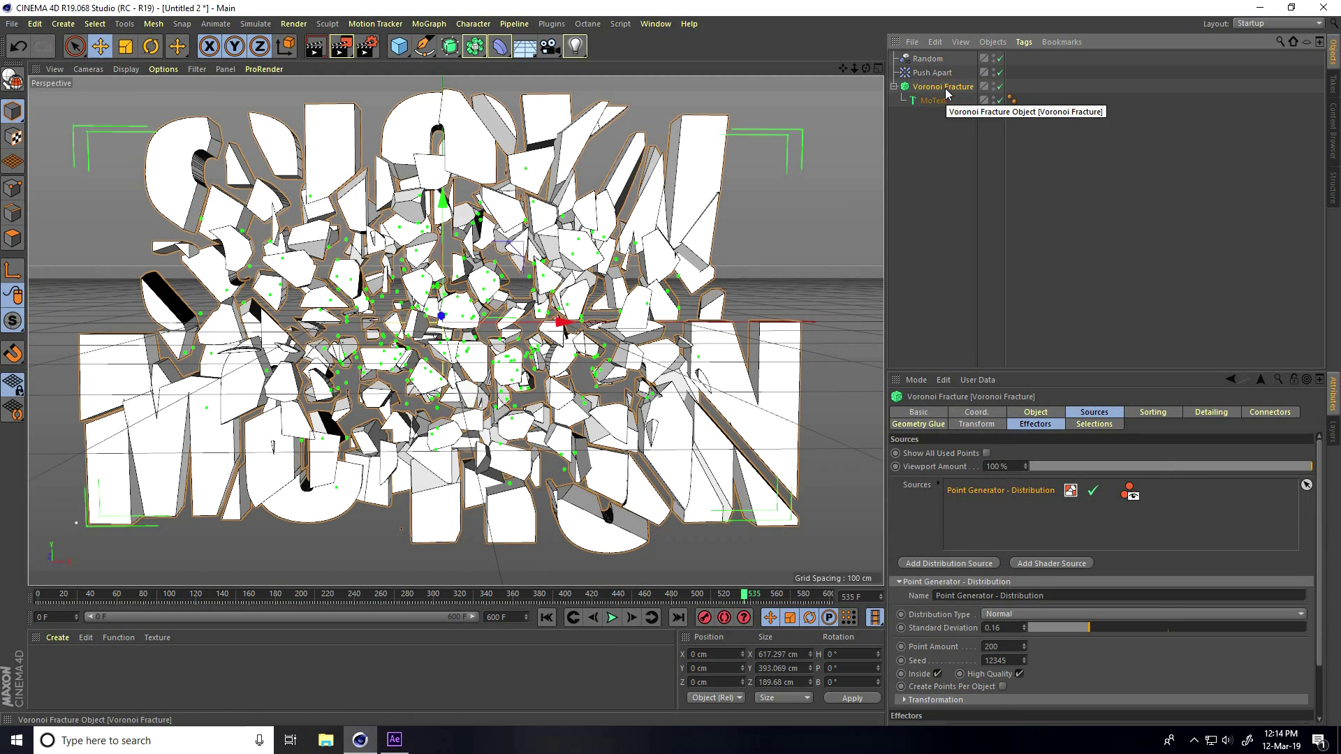
{"action": "left_click", "coordinate": [428, 23]}
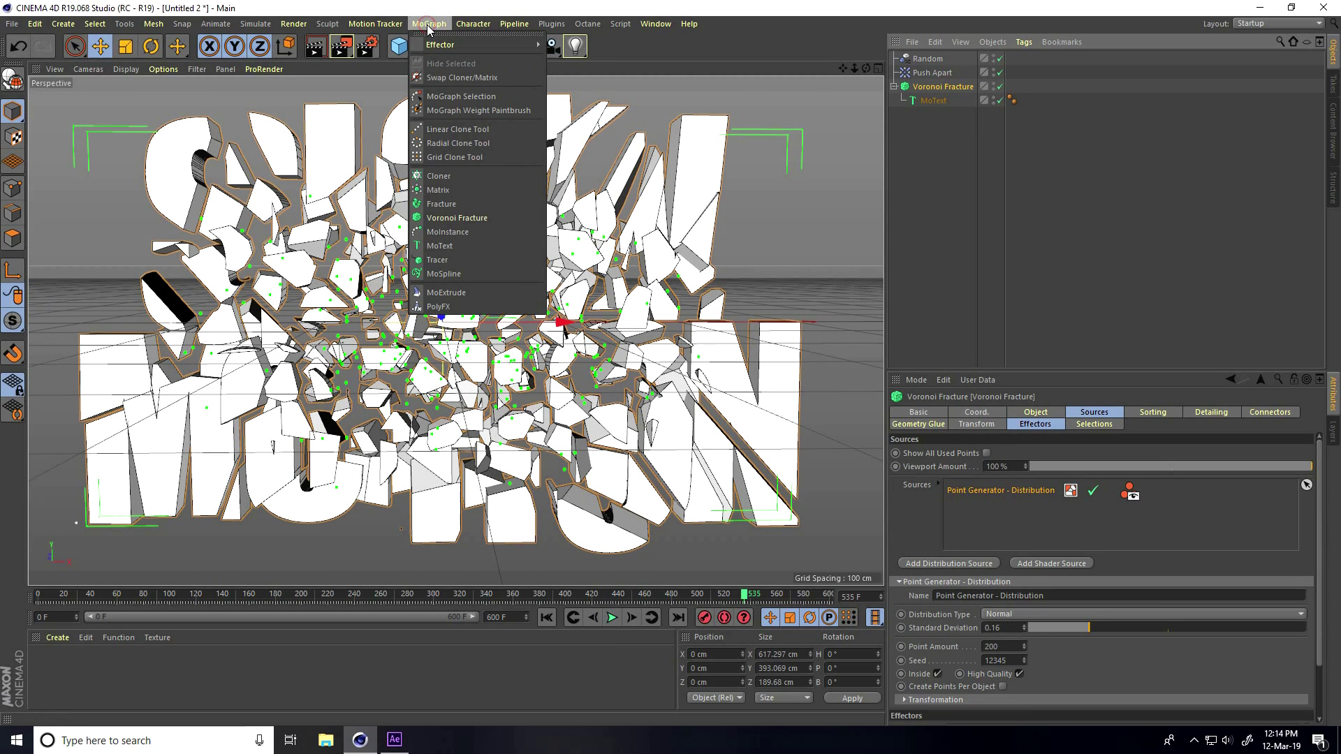
{"action": "mouse_move", "coordinate": [460, 44]}
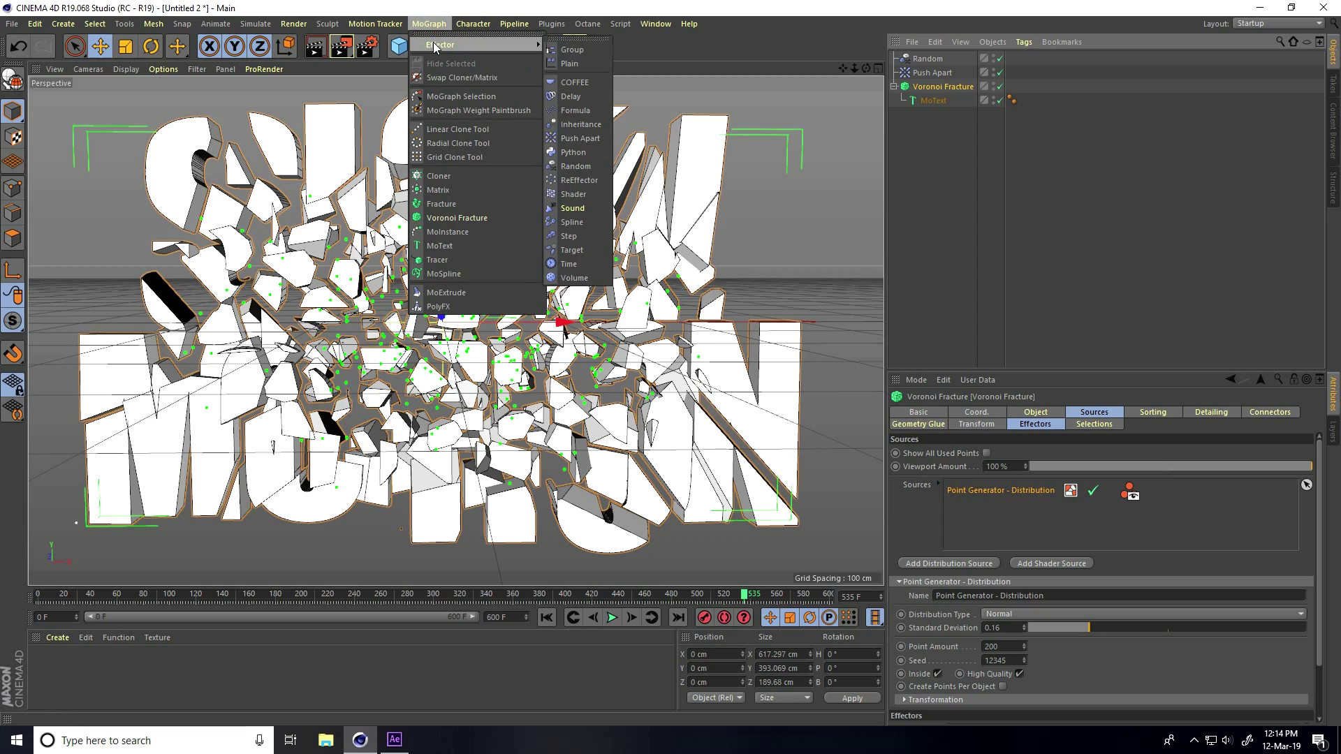
{"action": "left_click", "coordinate": [579, 65]}
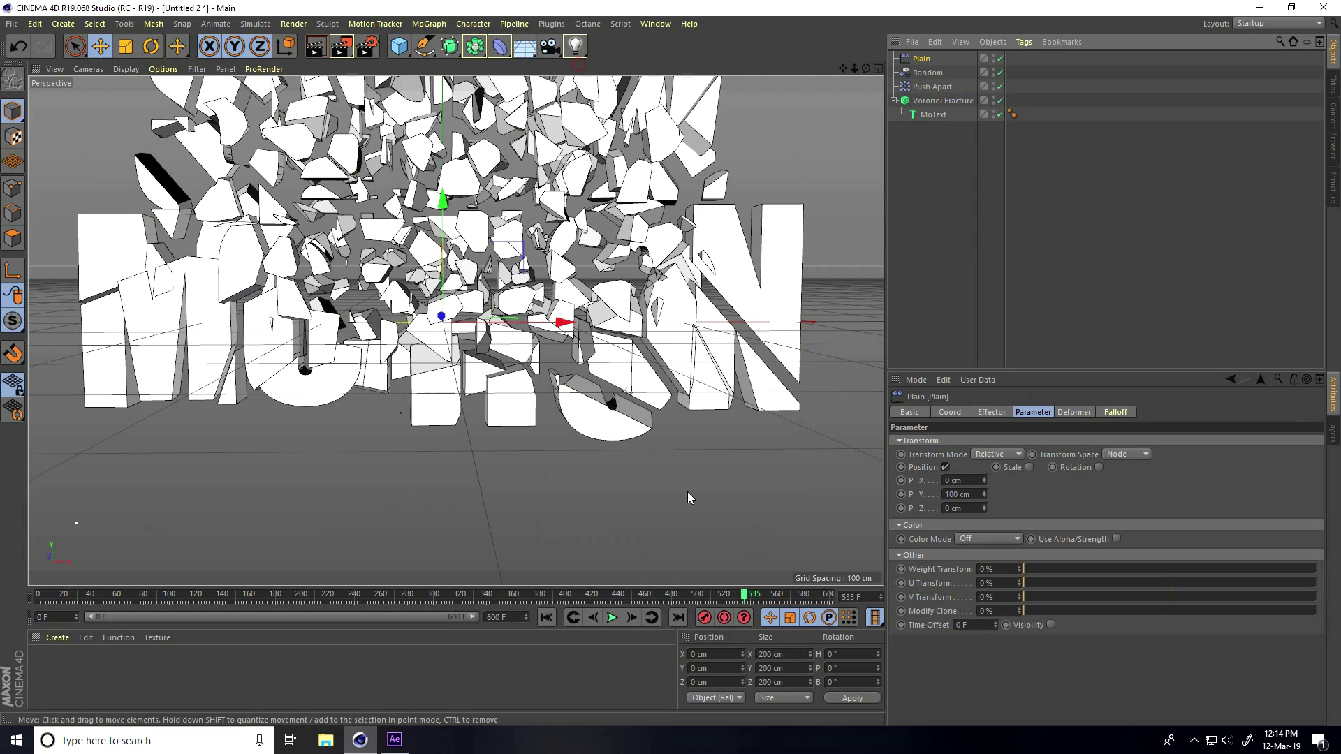
{"action": "left_click", "coordinate": [958, 494]}
{"action": "key", "text": "Return"}
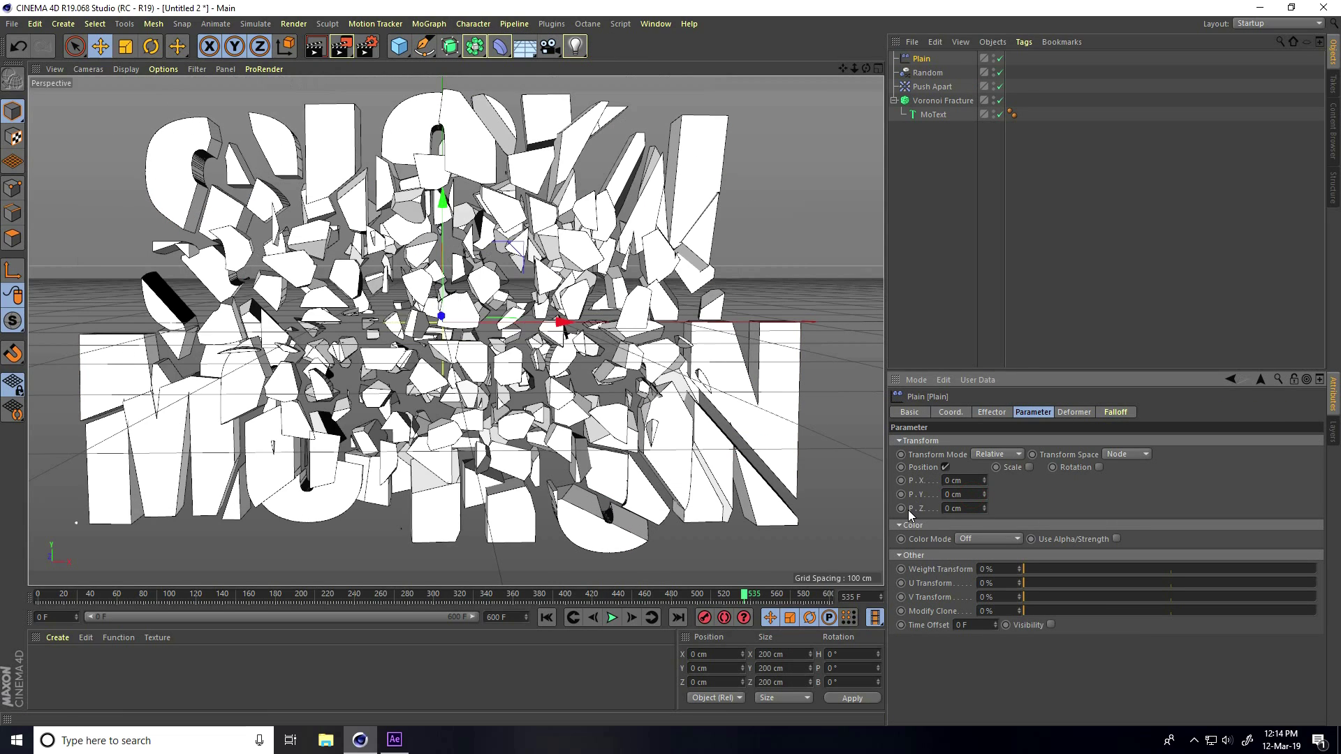
- On frame 501, keyframe the Plain effector's Z position at 0 cm and its enabled H, P and B rotation at 0°
{"action": "left_click_drag", "start_coordinate": [746, 596], "coordinate": [700, 596]}
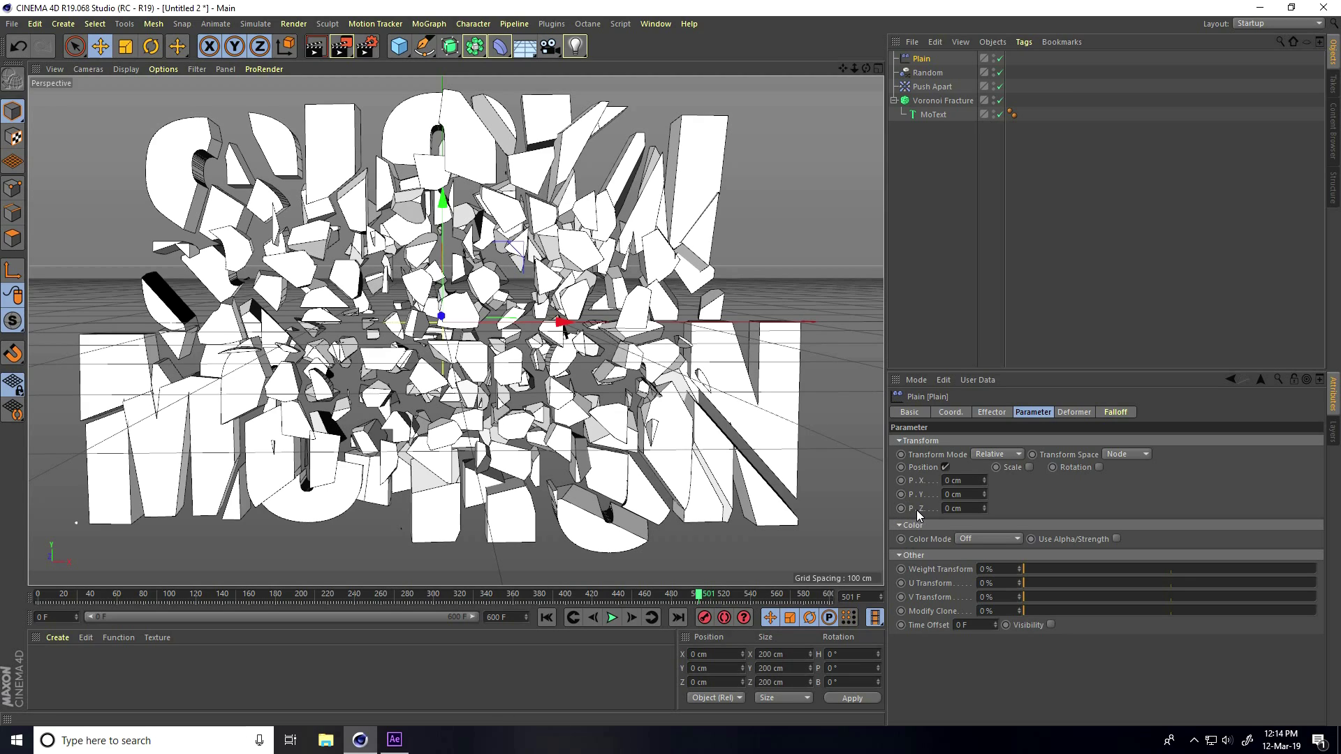
{"action": "left_click", "coordinate": [902, 509], "text": "ctrl"}
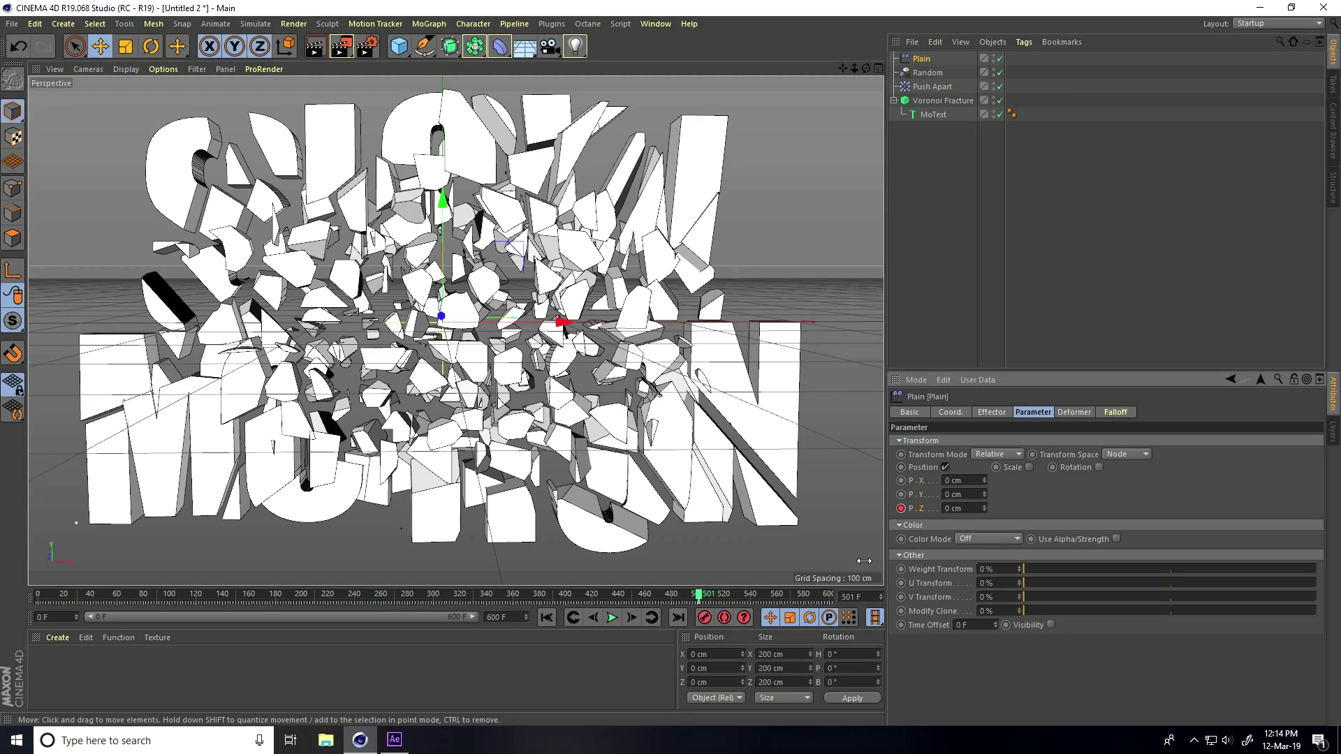
{"action": "left_click", "coordinate": [1099, 467]}
{"action": "left_click", "coordinate": [1052, 480], "text": "ctrl"}
{"action": "left_click", "coordinate": [1052, 494], "text": "ctrl"}
{"action": "left_click", "coordinate": [1053, 508], "text": "ctrl"}
- On frame 540, keyframe the Plain effector's Z position at -1000 cm and its rotation at H 20°, P 90° and B -40°
{"action": "left_click_drag", "start_coordinate": [699, 595], "coordinate": [747, 600]}
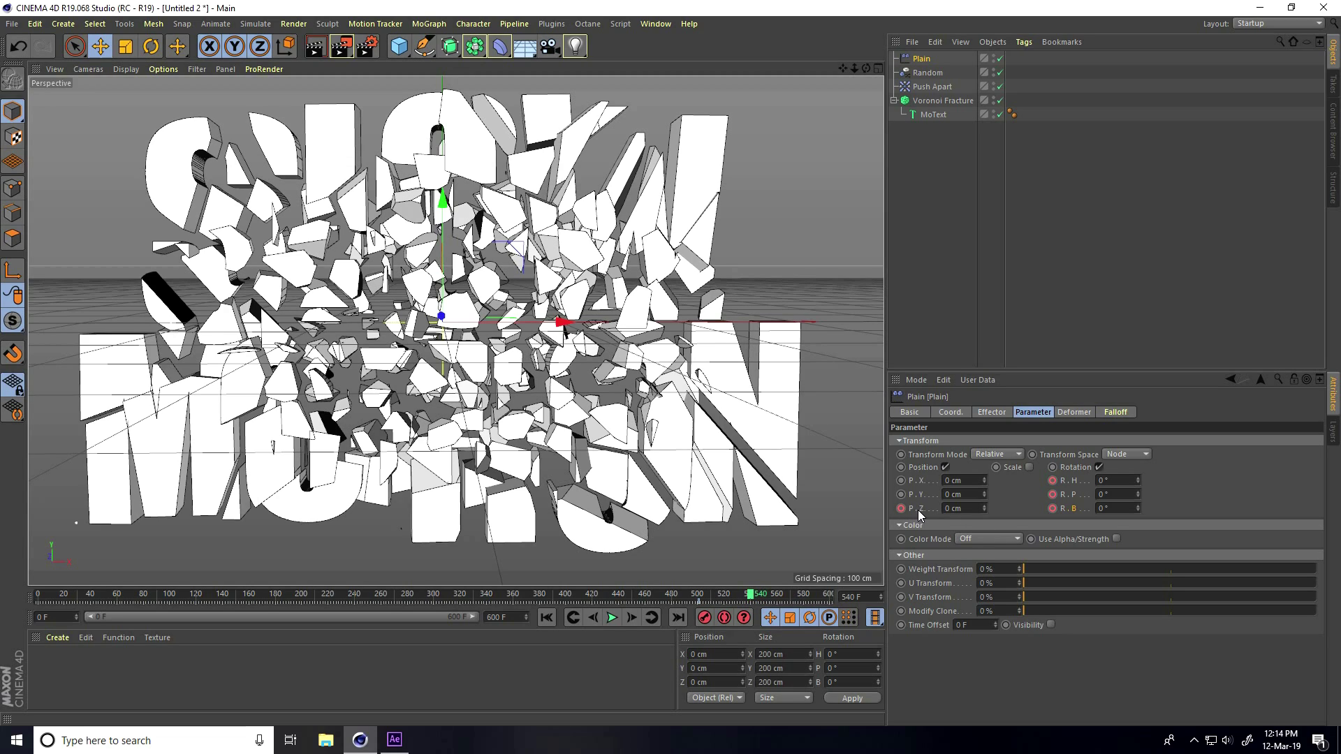
{"action": "double_click", "coordinate": [948, 509]}
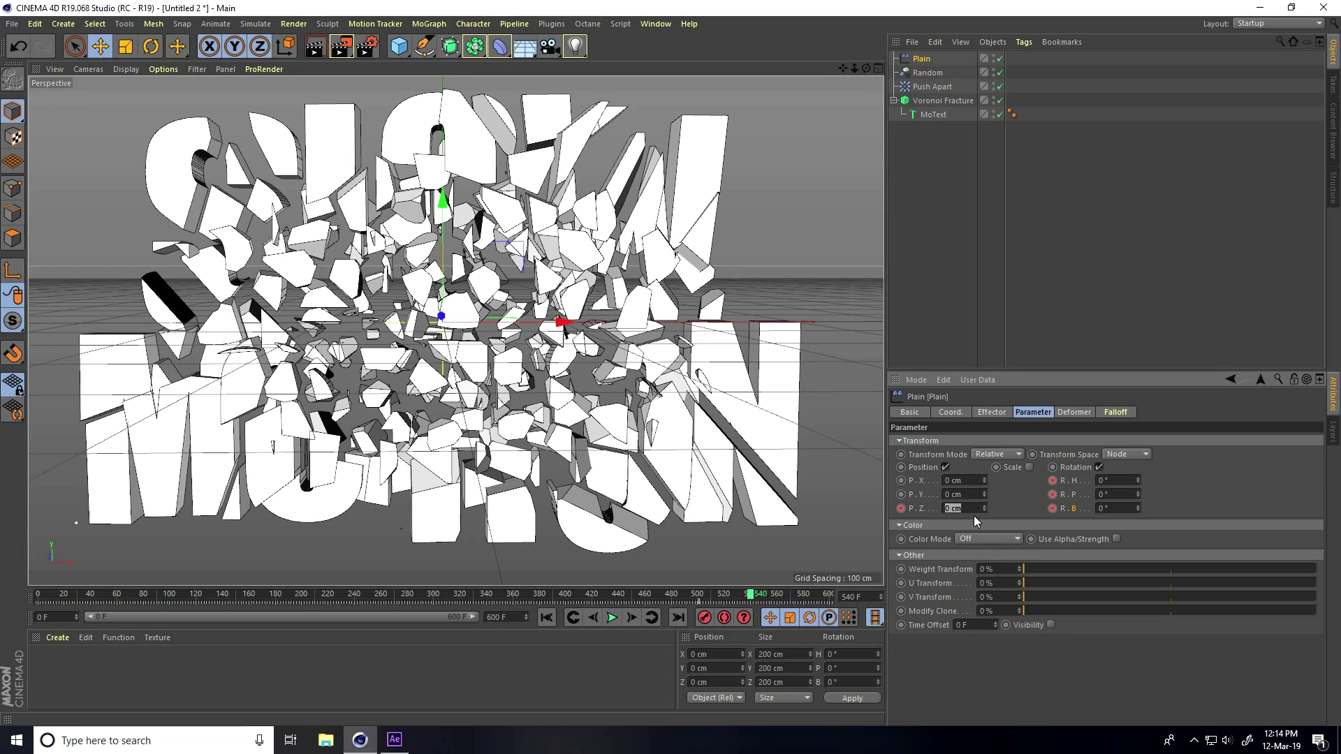
{"action": "type", "text": "-1000"}
{"action": "key", "text": "Return"}
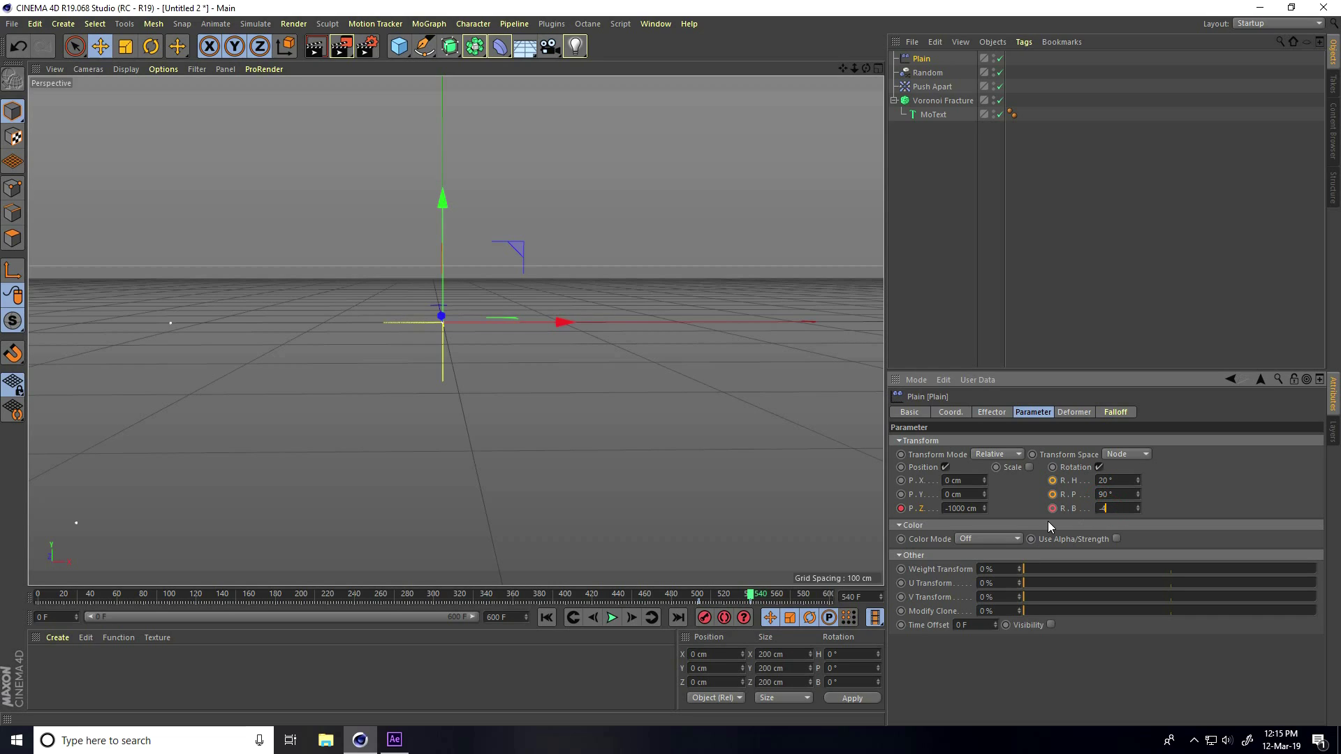
{"action": "left_click", "coordinate": [1052, 508], "text": "ctrl"}
- Play the whole animation from the start to check how the fragments fly past the view, and return to frame 0
{"action": "left_click", "coordinate": [553, 618]}
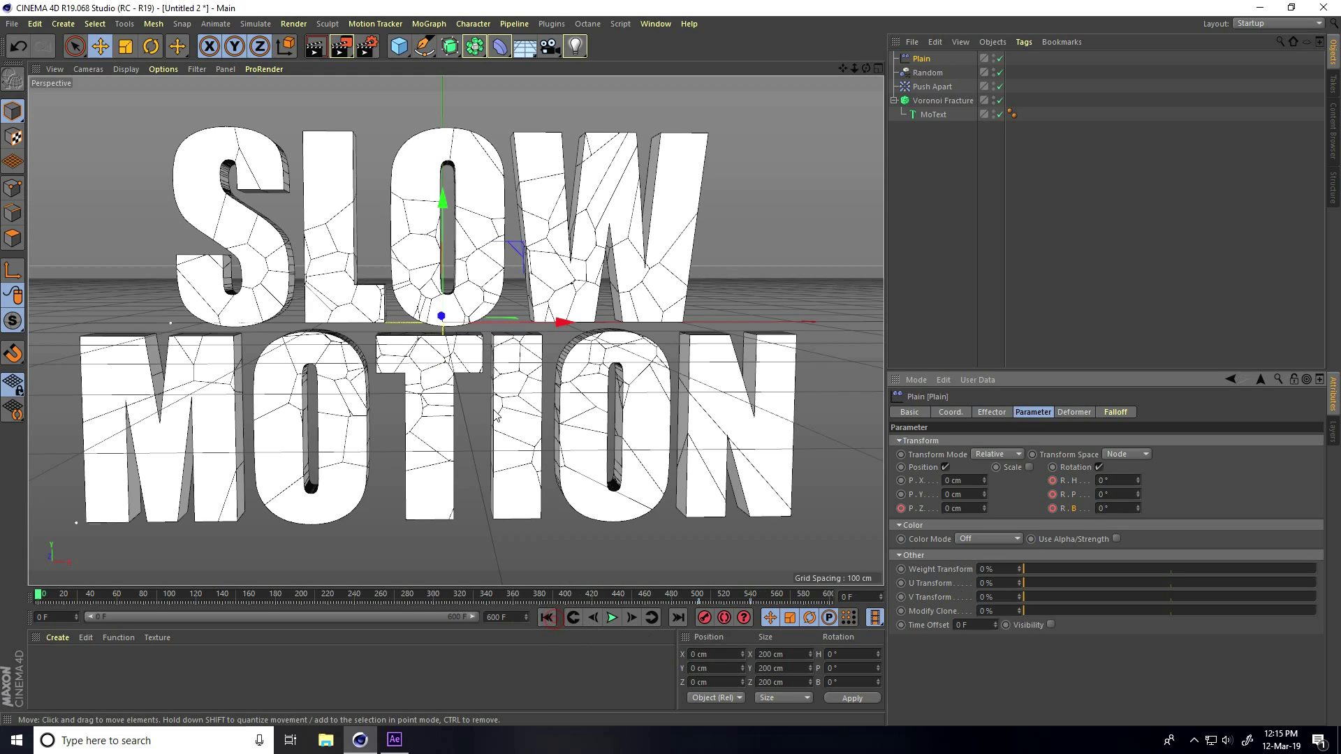
{"action": "left_click", "coordinate": [612, 618]}
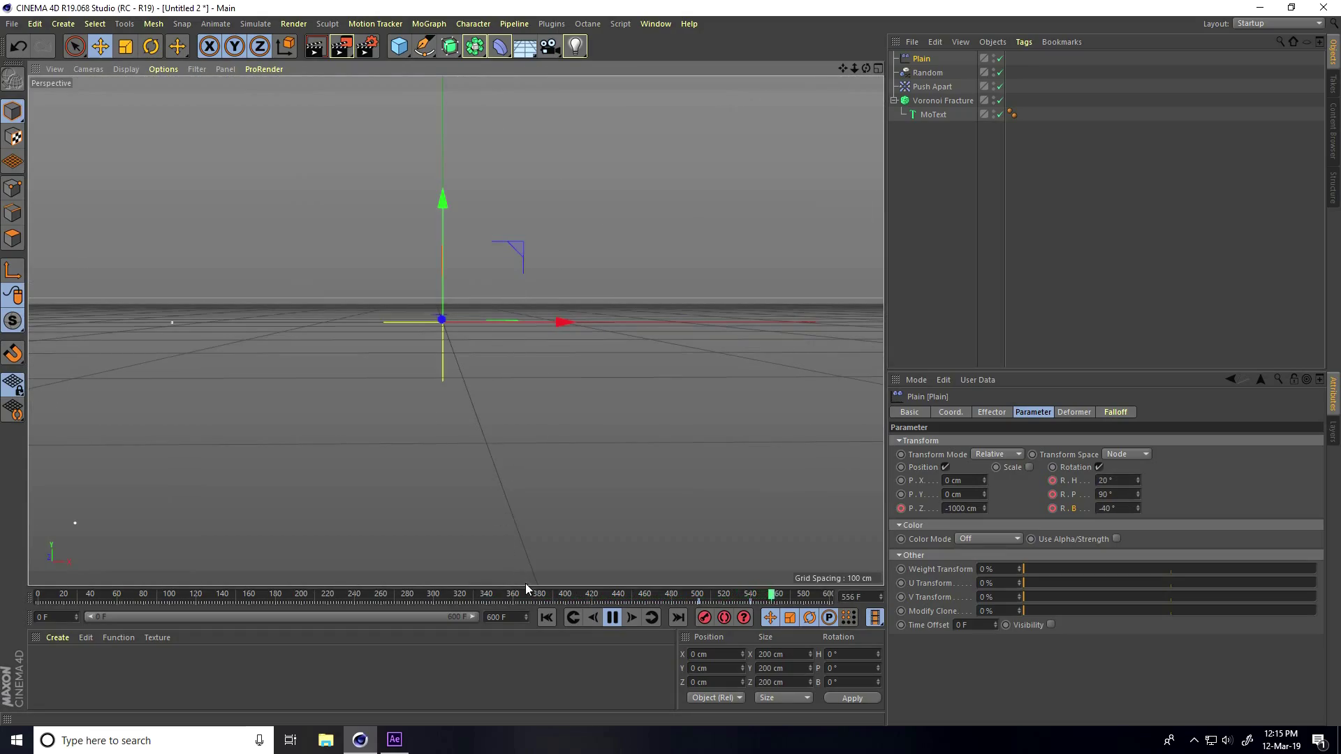
{"action": "left_click", "coordinate": [546, 617]}
{"action": "left_click", "coordinate": [613, 618]}
{"action": "left_click", "coordinate": [546, 618]}
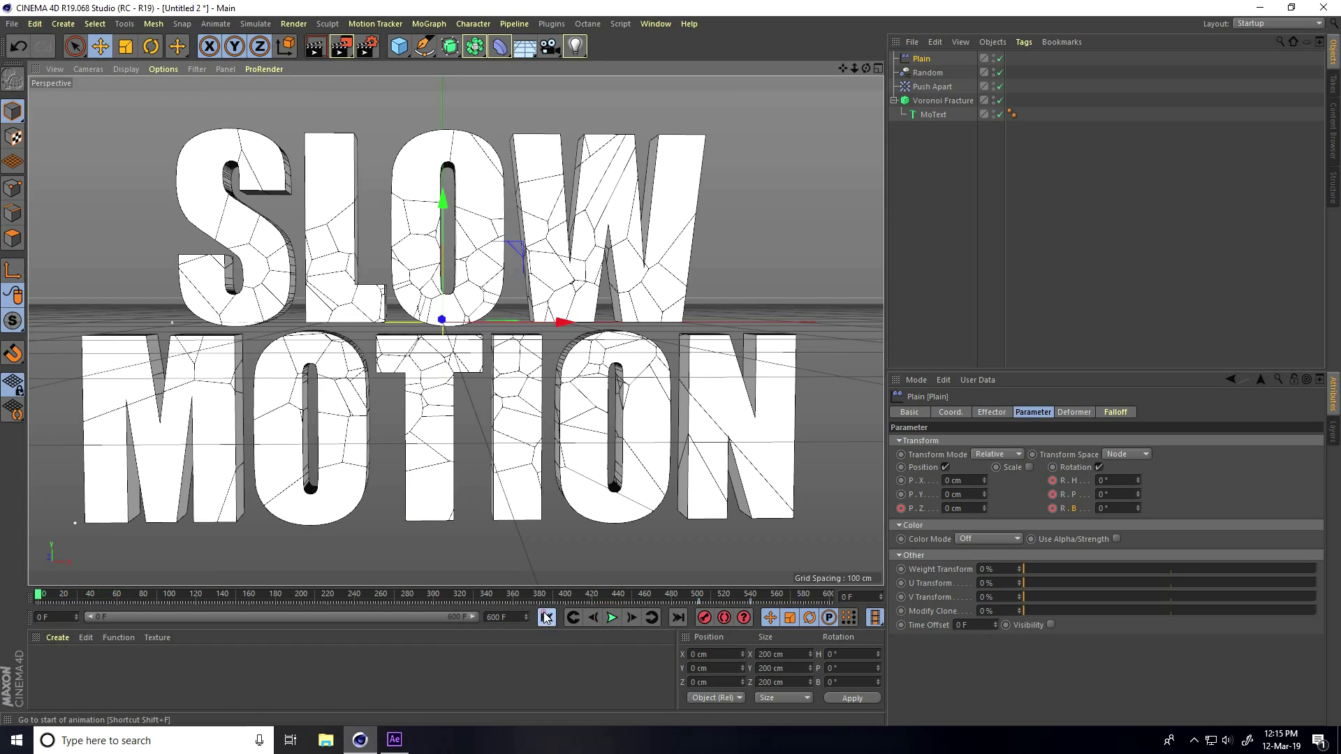
- Add a camera from the current view of the text and look through it
{"action": "left_click_drag", "start_coordinate": [455, 433], "coordinate": [456, 433], "text": "alt"}
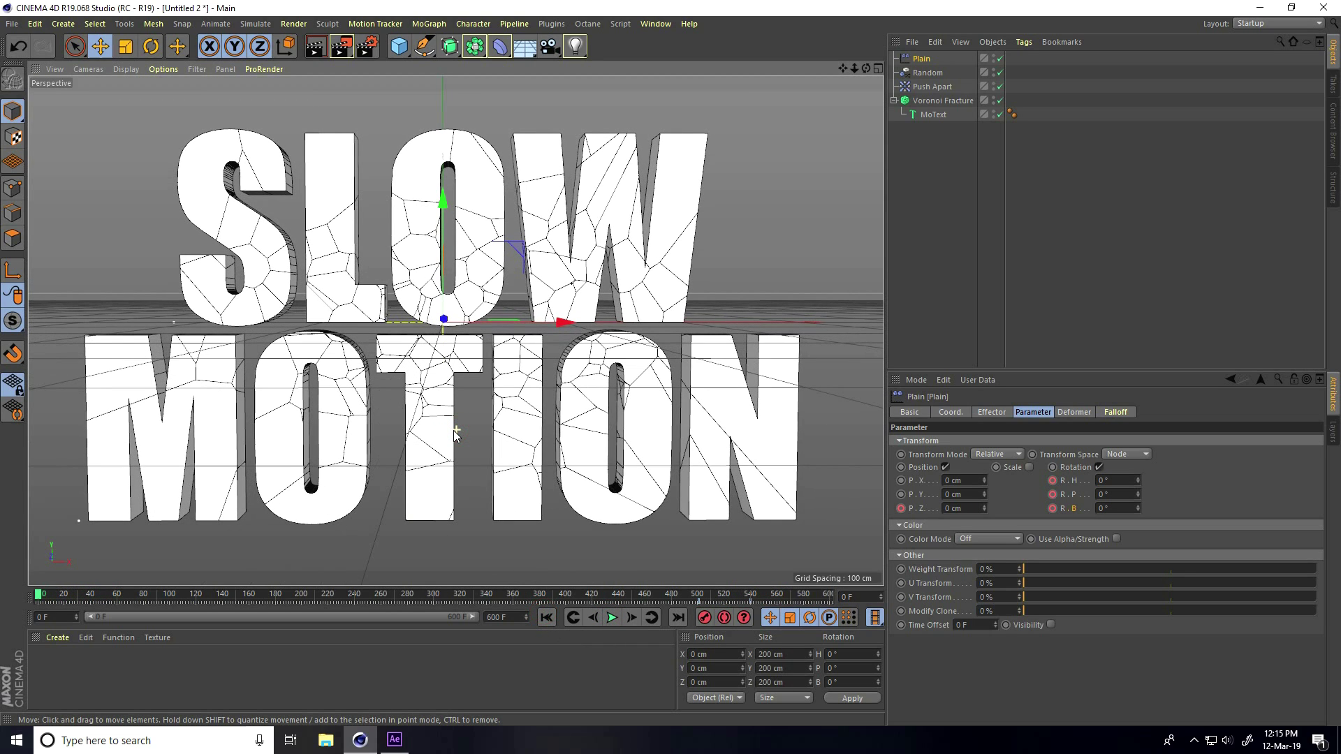
{"action": "left_click_drag", "start_coordinate": [550, 47], "coordinate": [601, 66]}
{"action": "left_click", "coordinate": [1000, 58]}
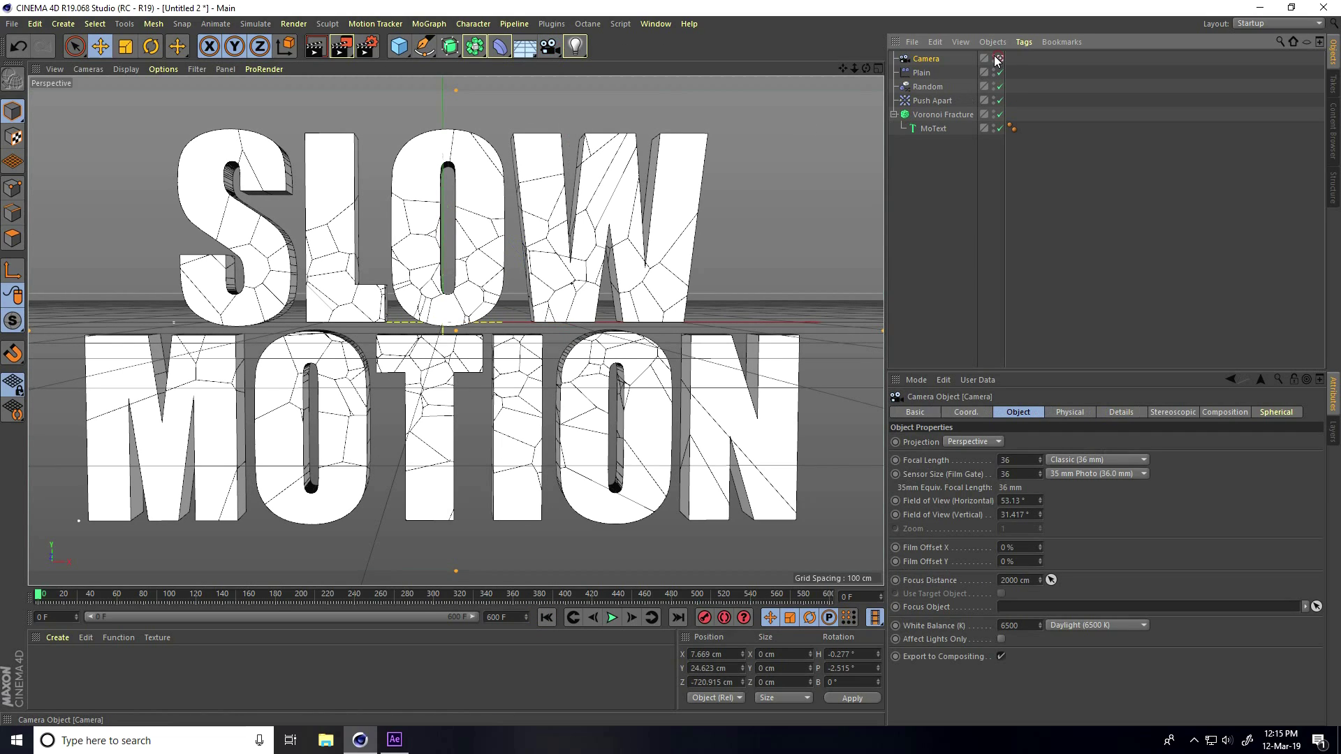
- Set the camera's X, Y and Z position to 0 cm
{"action": "double_click", "coordinate": [707, 654]}
{"action": "type", "text": "0"}
{"action": "double_click", "coordinate": [733, 669]}
{"action": "type", "text": "0"}
{"action": "double_click", "coordinate": [718, 681]}
{"action": "type", "text": "0"}
{"action": "key", "text": "Return"}
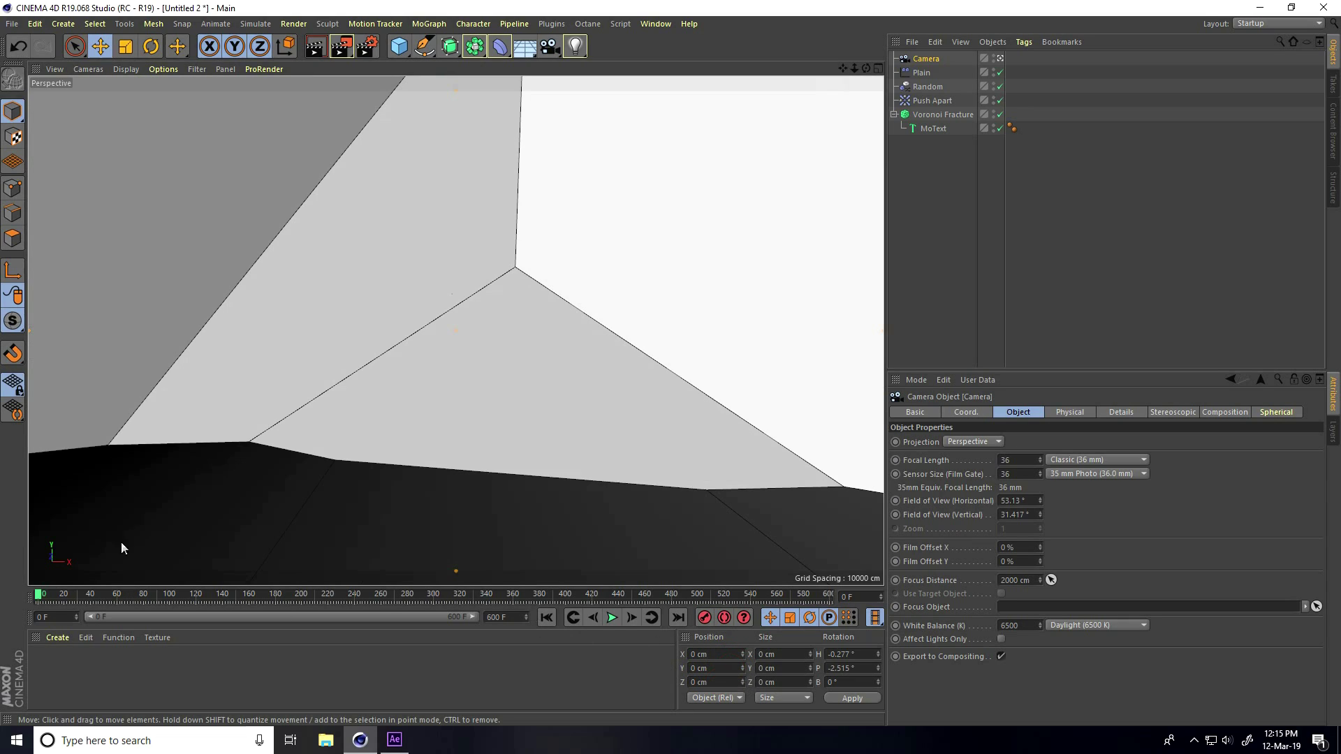
- Reset the camera's H and P rotation to 0°
{"action": "double_click", "coordinate": [863, 655]}
{"action": "type", "text": "0"}
{"action": "double_click", "coordinate": [853, 669]}
{"action": "type", "text": "0"}
{"action": "key", "text": "Return"}
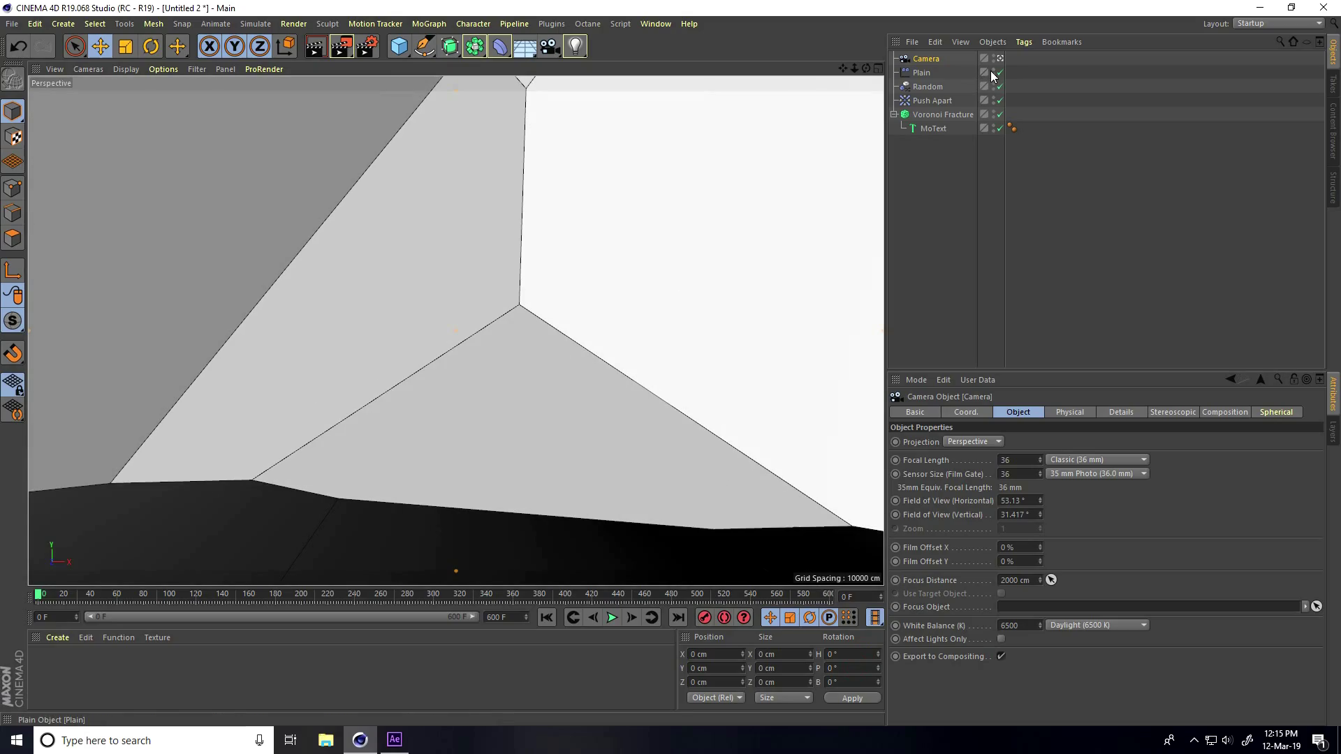
- Move the camera slightly back along Z to about -3.6 cm, check its view of the text, and return to the default view
{"action": "scroll", "coordinate": [474, 364], "scroll_direction": "down", "scroll_amount": 10}
{"action": "left_click_drag", "start_coordinate": [473, 364], "coordinate": [482, 370], "text": "alt"}
{"action": "scroll", "coordinate": [482, 372], "scroll_direction": "up", "scroll_amount": 8}
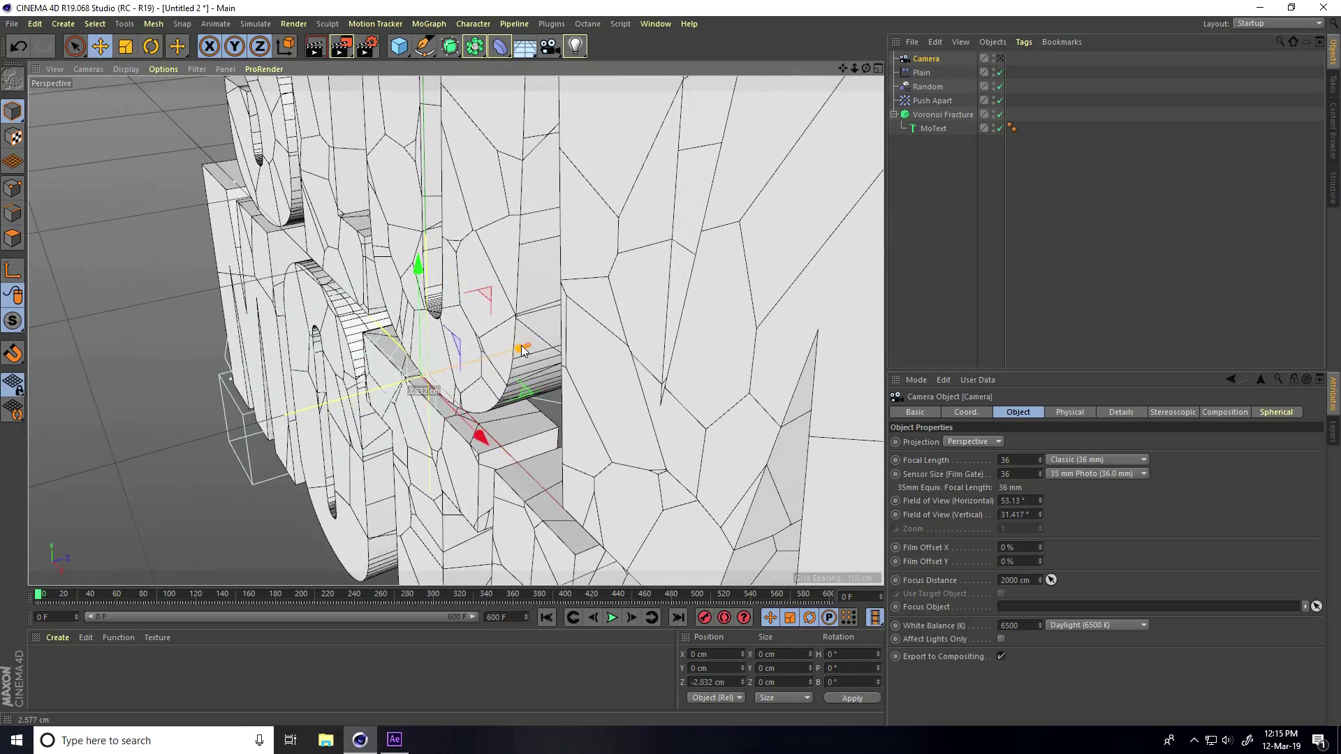
{"action": "left_click", "coordinate": [1001, 60]}
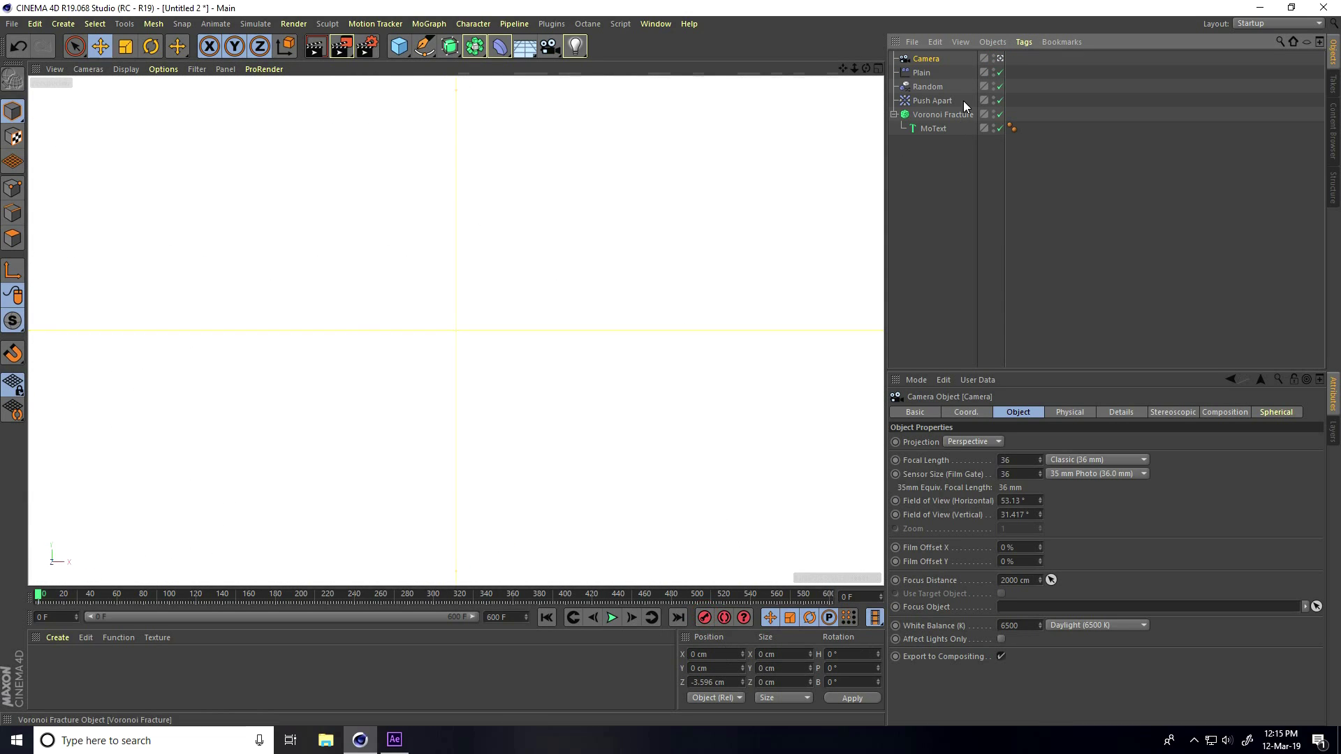
{"action": "left_click", "coordinate": [1000, 59]}
{"action": "left_click", "coordinate": [1000, 59]}
{"action": "left_click_drag", "start_coordinate": [489, 349], "coordinate": [572, 363], "text": "alt"}
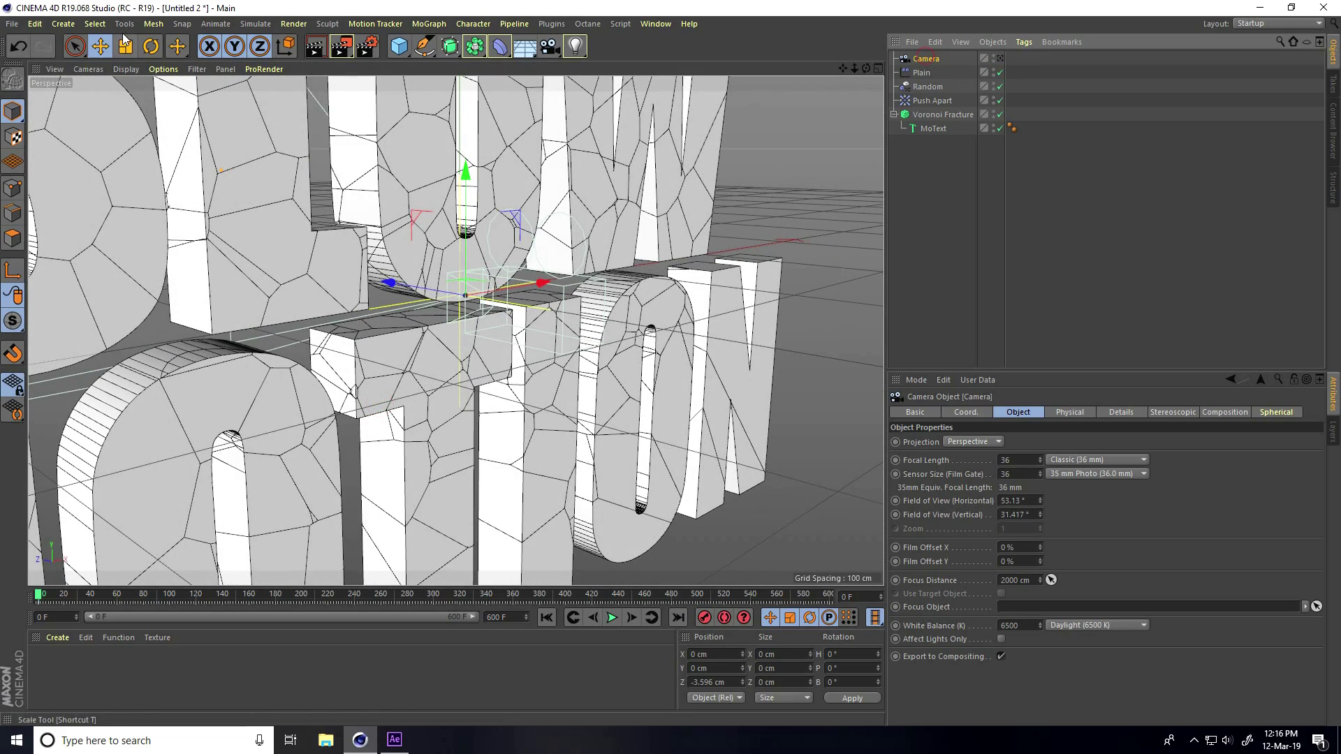
- Rotate the camera's bank to -45° and keyframe its position and rotation at frame 0
{"action": "left_click", "coordinate": [151, 46]}
{"action": "left_click_drag", "start_coordinate": [416, 260], "coordinate": [421, 292]}
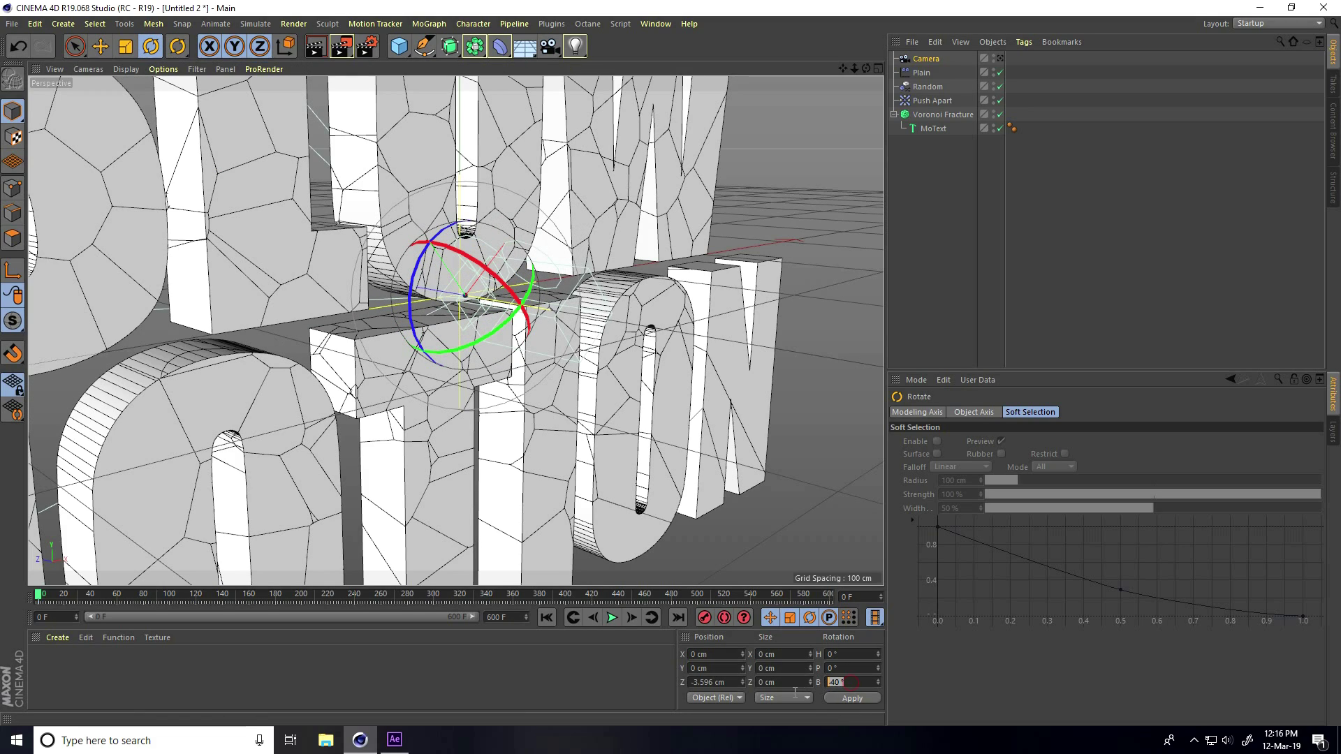
{"action": "type", "text": "45"}
{"action": "key", "text": "Return"}
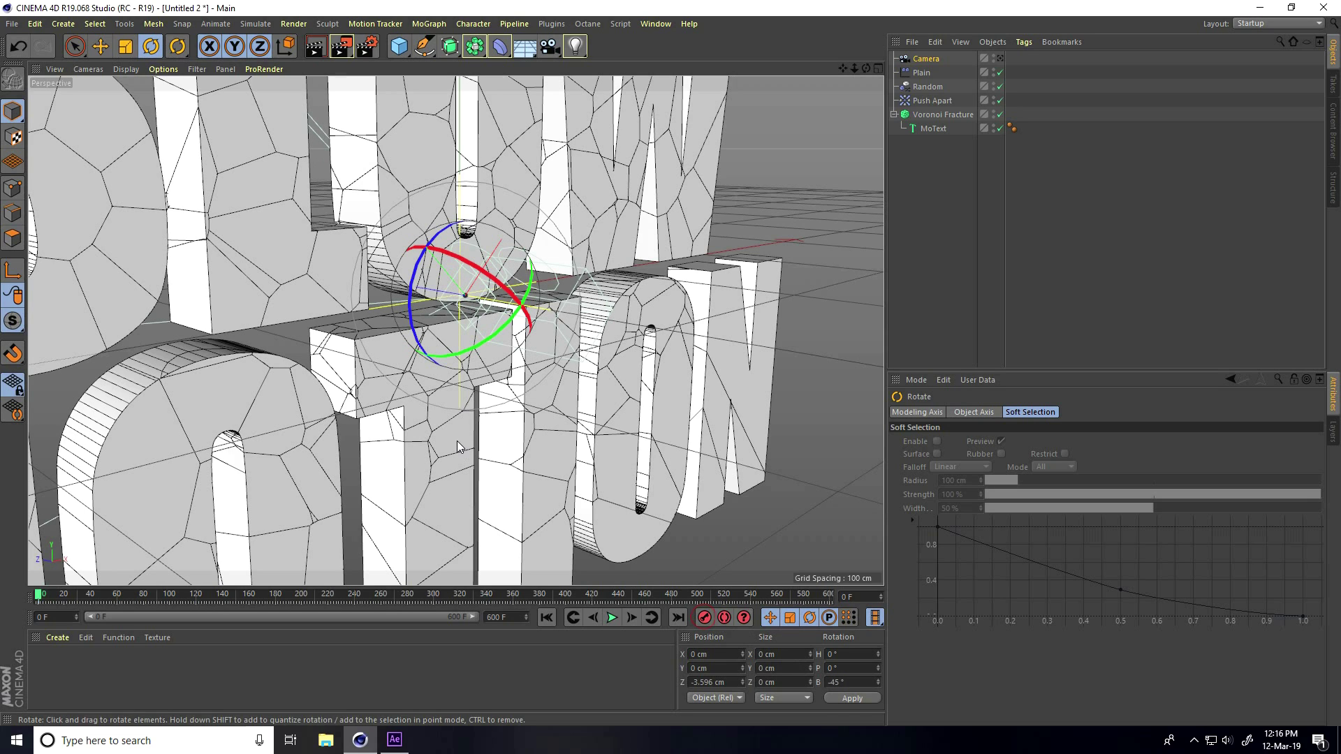
- At frame 250, pull the camera back from the text along Z to about -665 cm
{"action": "left_click_drag", "start_coordinate": [37, 598], "coordinate": [335, 597]}
{"action": "mouse_move", "coordinate": [361, 597]}
{"action": "left_mouse_down"}
{"action": "mouse_move", "coordinate": [380, 598]}
{"action": "mouse_move", "coordinate": [367, 597]}
{"action": "left_mouse_up"}
{"action": "scroll", "coordinate": [339, 322], "scroll_direction": "down", "scroll_amount": 1}
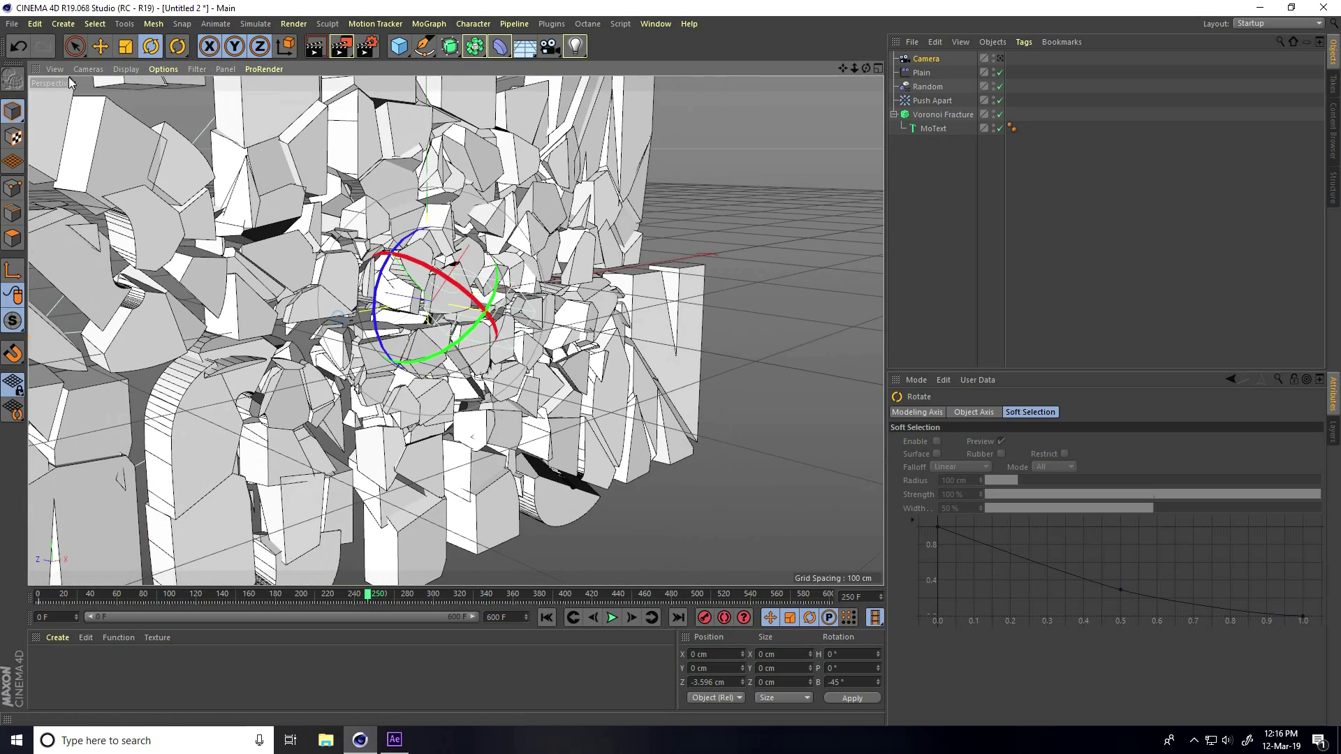
{"action": "key", "text": "e"}
{"action": "left_click_drag", "start_coordinate": [347, 288], "coordinate": [559, 291]}
{"action": "key", "text": "F5"}
{"action": "middle_click", "coordinate": [560, 291]}
{"action": "scroll", "coordinate": [589, 245], "scroll_direction": "down", "scroll_amount": 3}
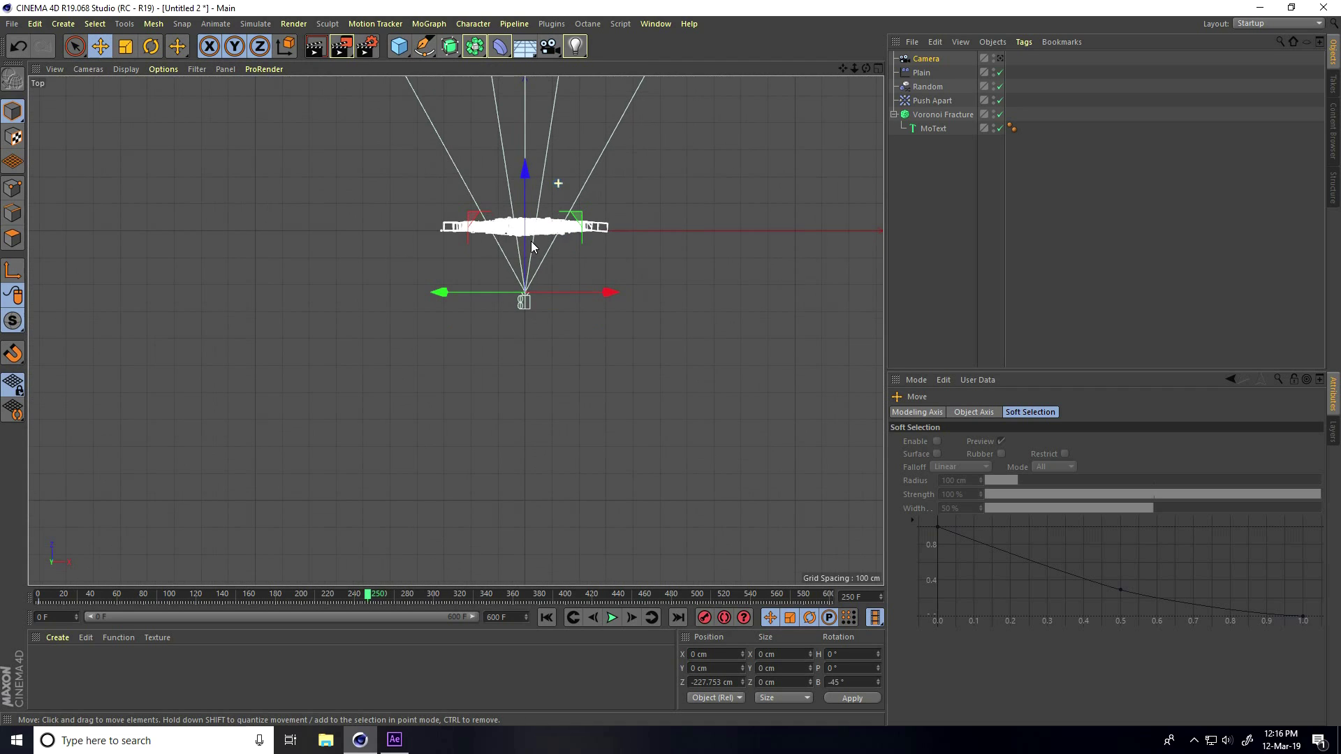
{"action": "left_click_drag", "start_coordinate": [525, 178], "coordinate": [531, 290]}
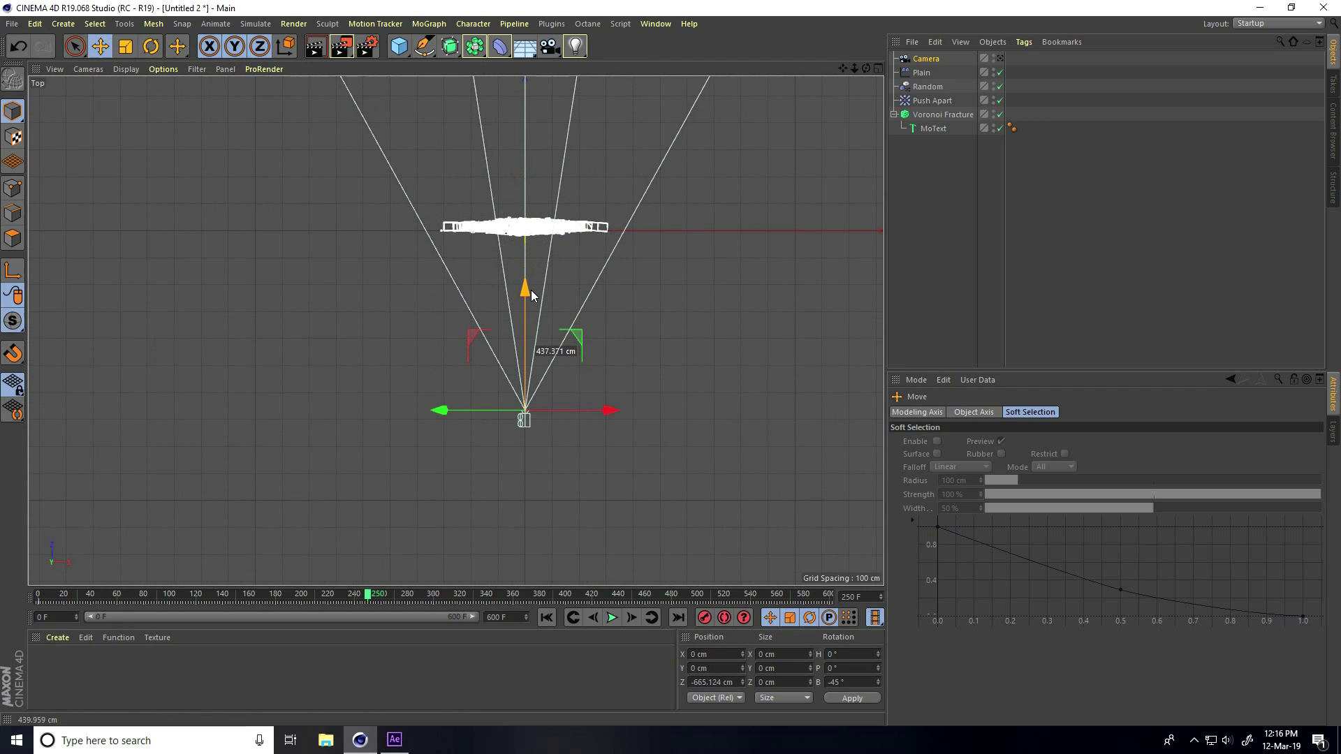
- Look through the camera, set its Z position to -800 cm and its bank to 0°, and keyframe it at frame 250
{"action": "key", "text": "F5"}
{"action": "key", "text": "F1"}
{"action": "left_click", "coordinate": [1000, 59]}
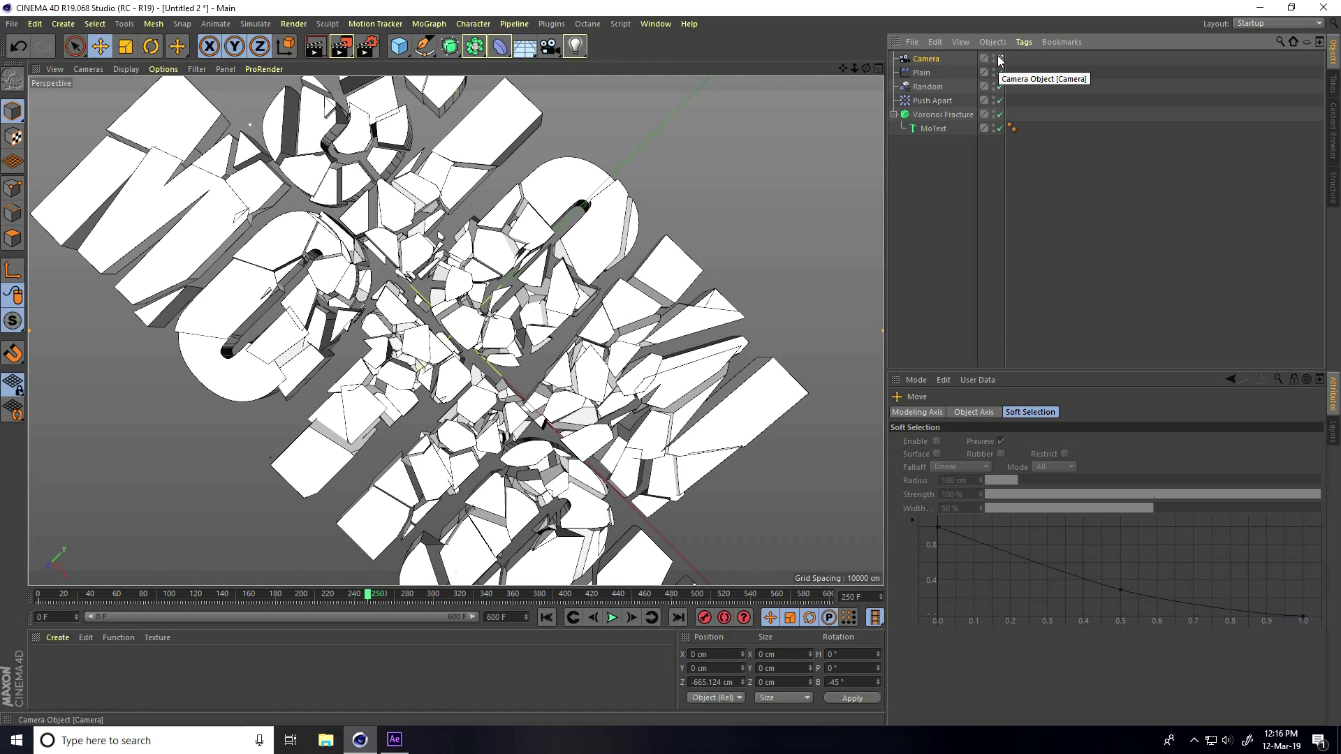
{"action": "left_click", "coordinate": [928, 60]}
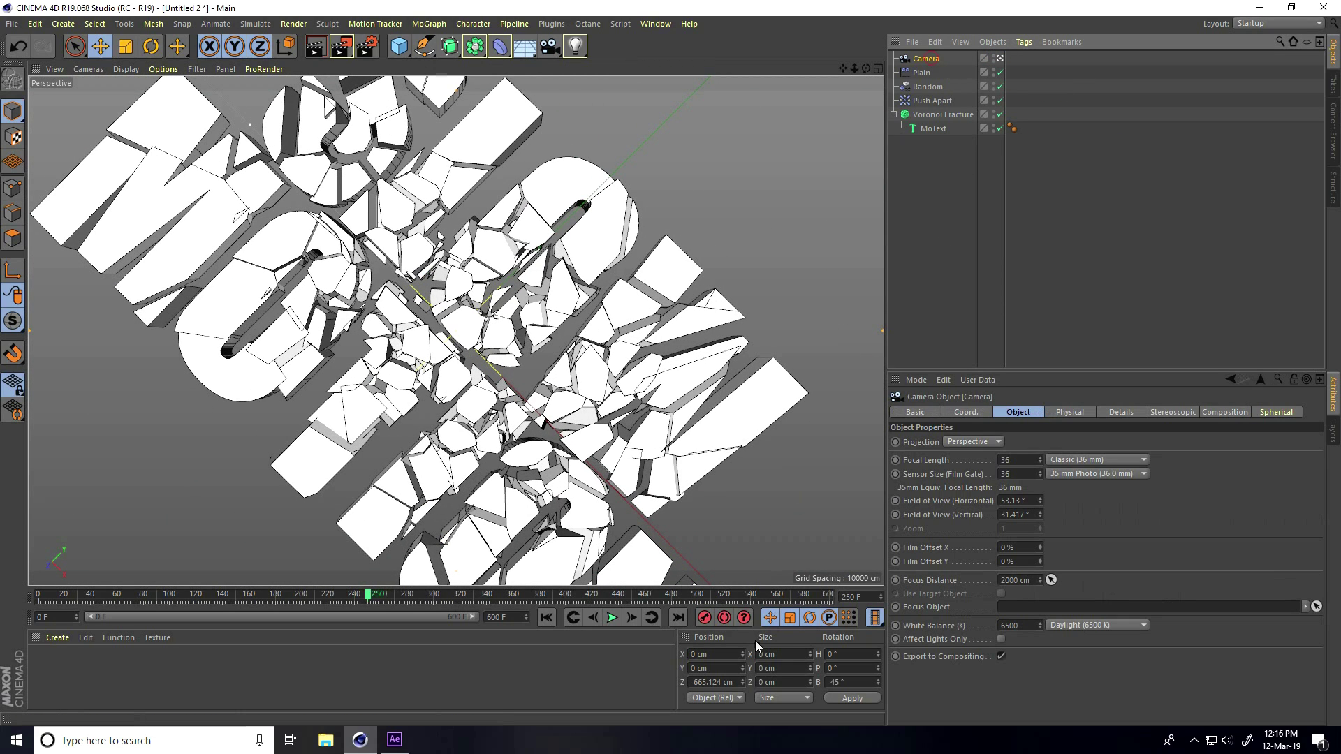
{"action": "left_click", "coordinate": [737, 682]}
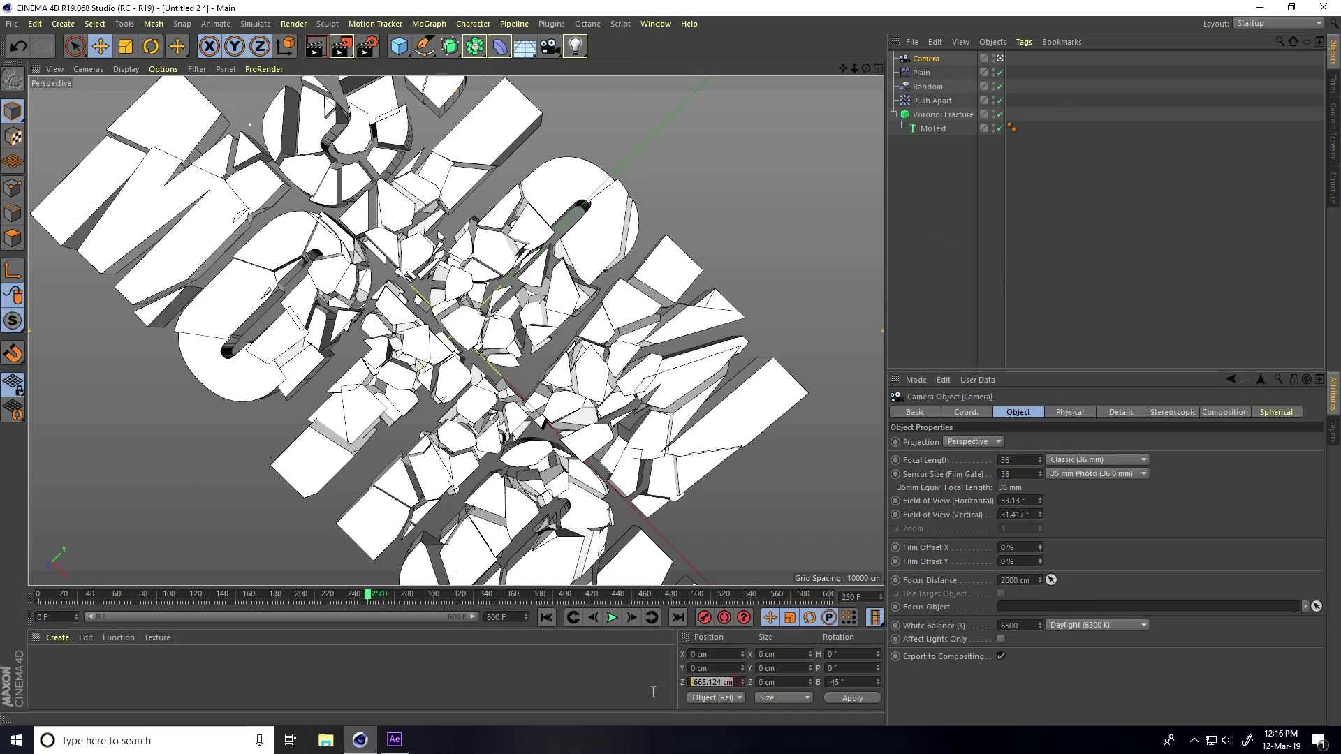
{"action": "type", "text": "-800"}
{"action": "key", "text": "Return"}
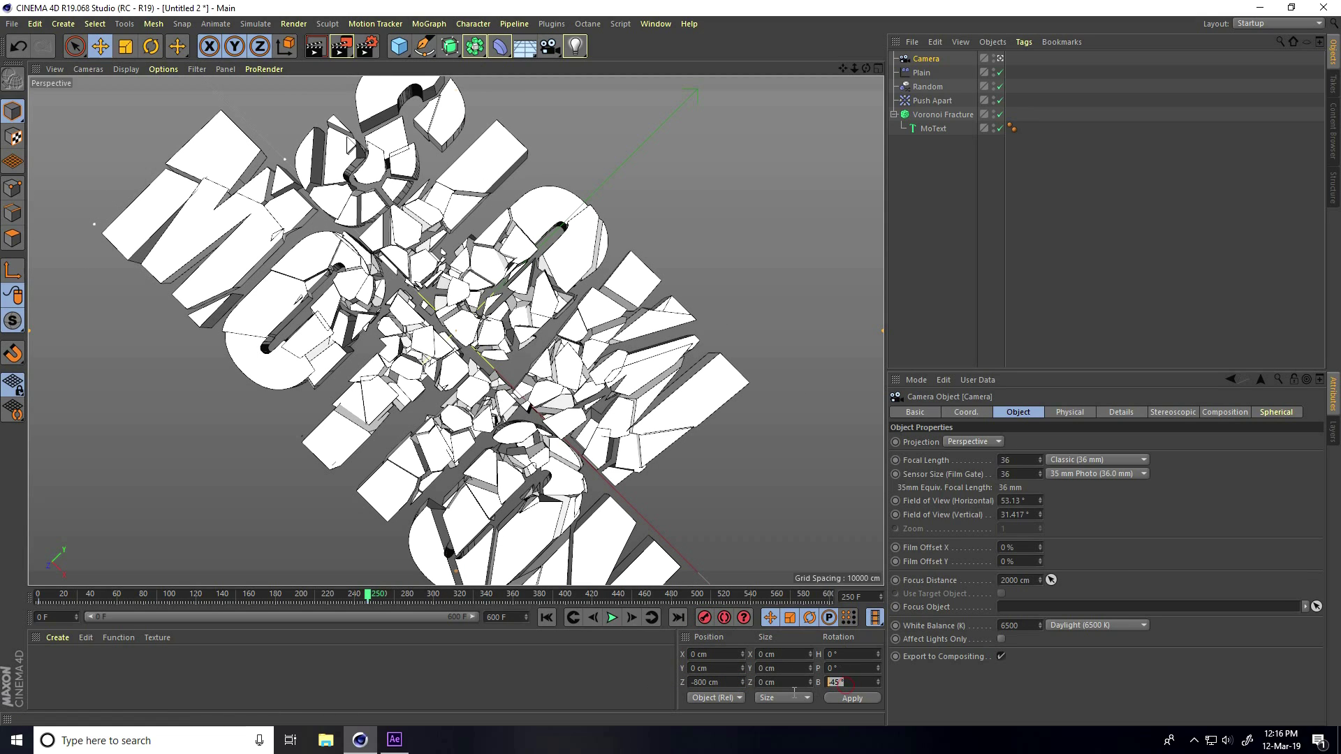
{"action": "type", "text": "0"}
{"action": "key", "text": "Return"}
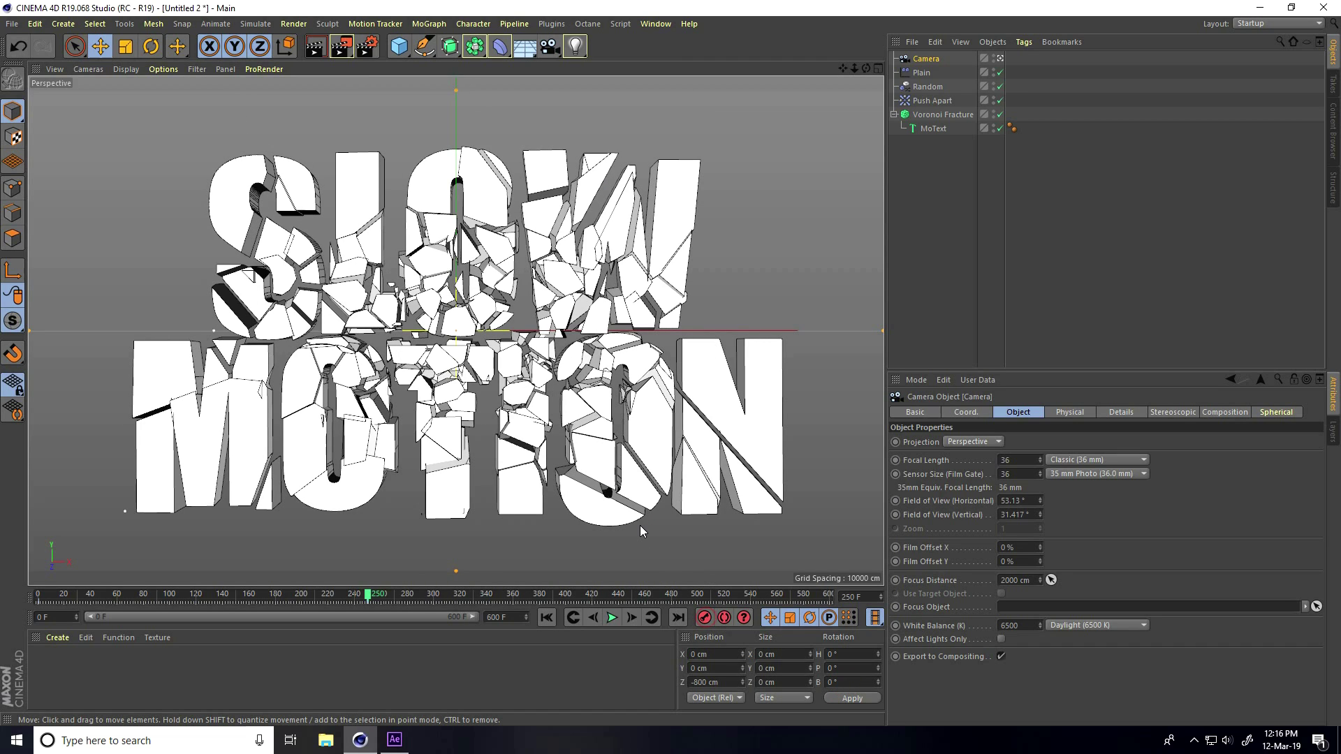
- Play the animation through the camera from the start, return to frame 0, and leave the camera view
{"action": "left_click", "coordinate": [546, 617]}
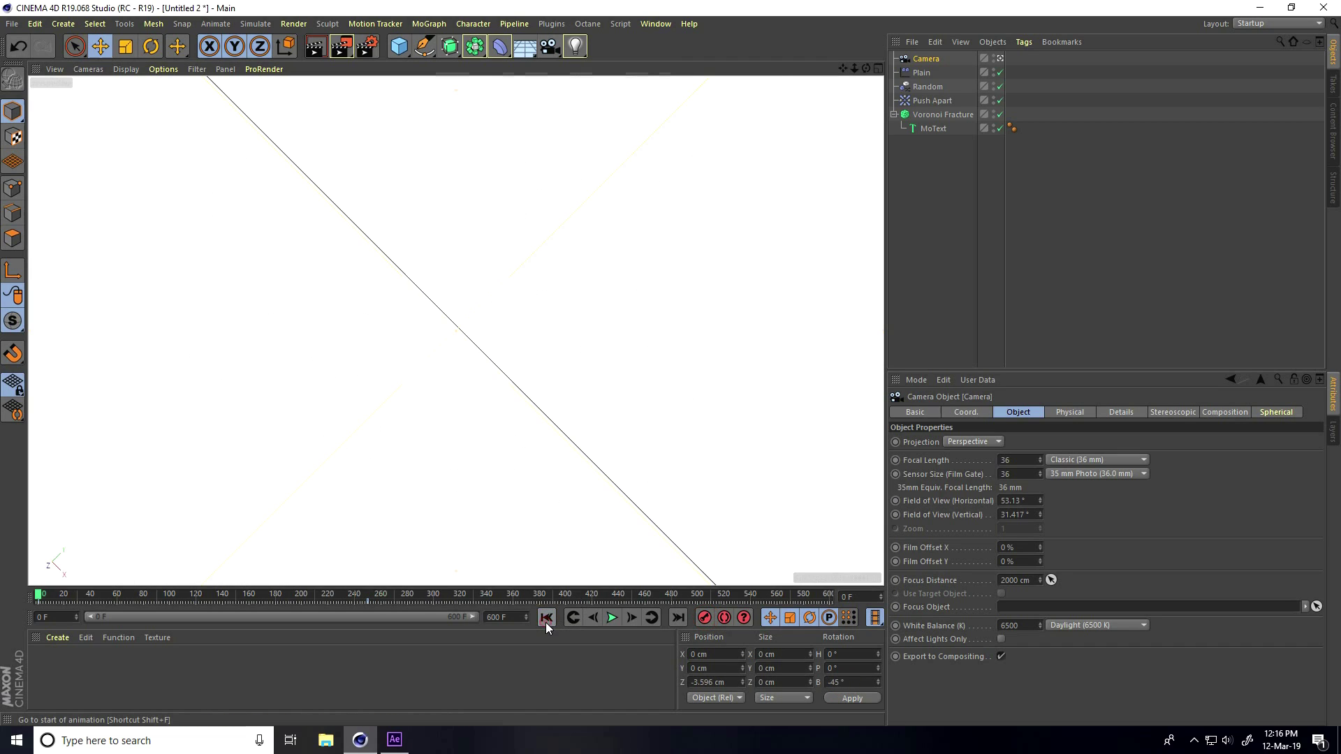
{"action": "left_click", "coordinate": [613, 618]}
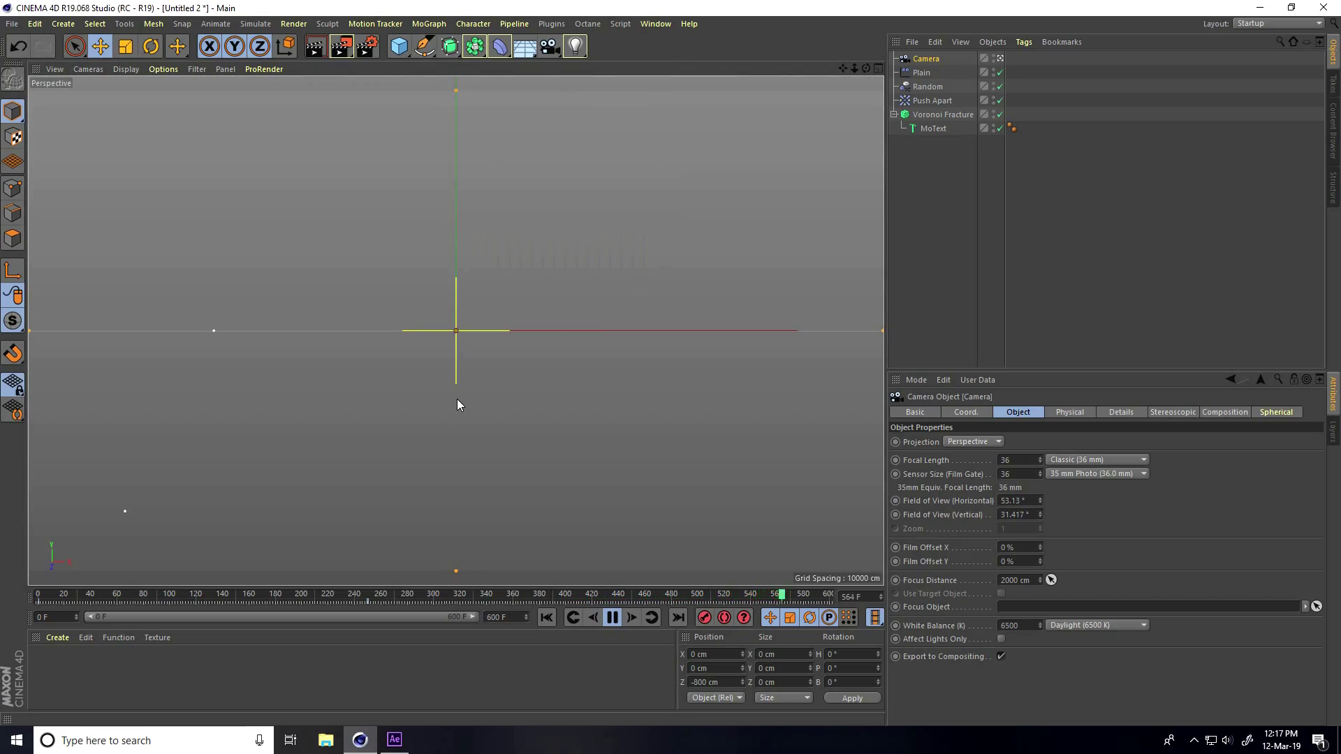
{"action": "left_click", "coordinate": [611, 617]}
{"action": "left_click", "coordinate": [547, 617]}
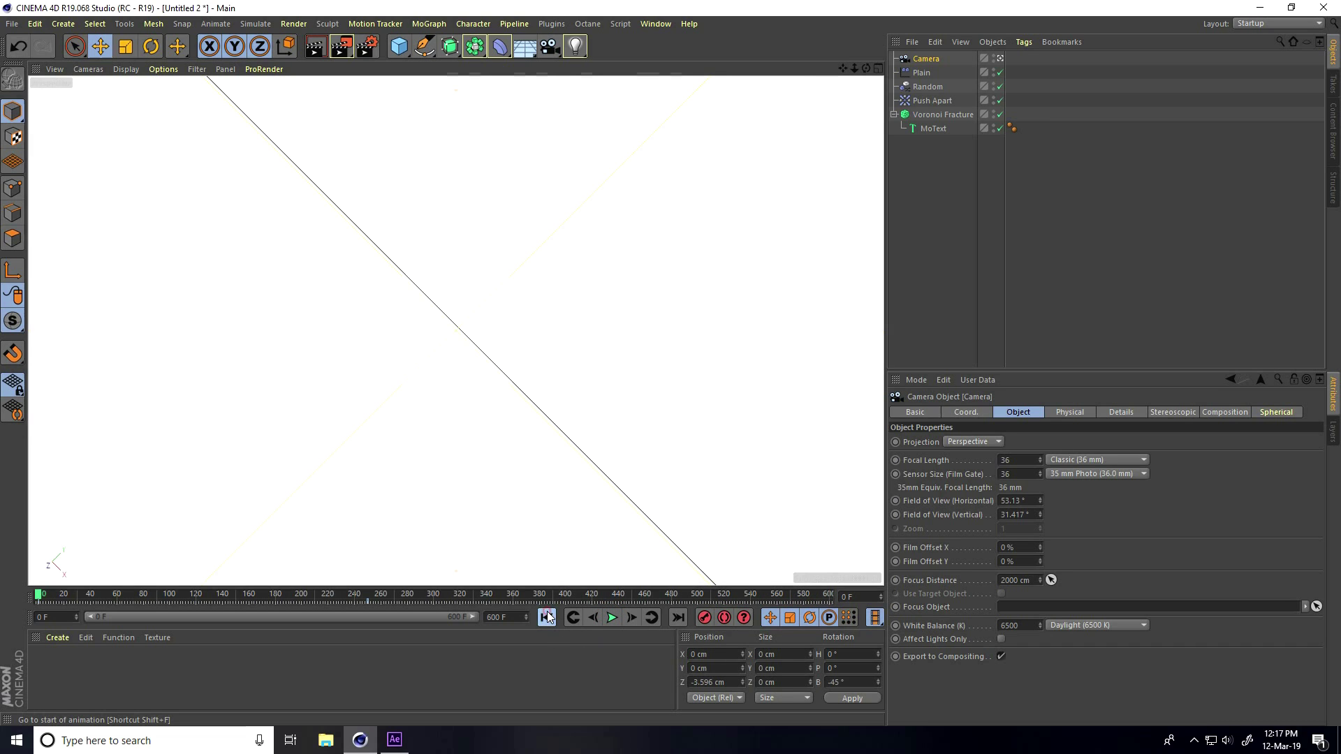
{"action": "left_click", "coordinate": [1000, 58]}
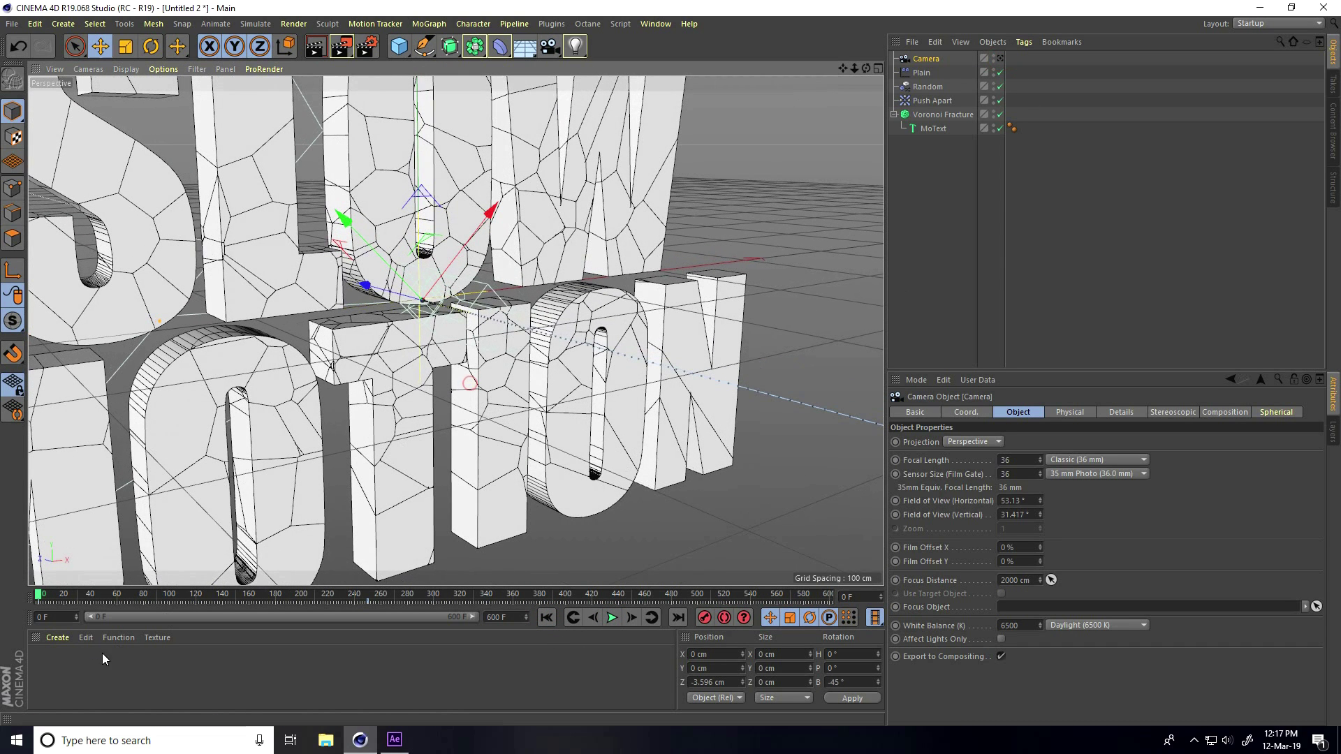
- Create a material and load Rusted_Metal_02_Diffuse from the metal scratch texture folder as its color texture, without copying it to the project
{"action": "double_click", "coordinate": [58, 664]}
{"action": "double_click", "coordinate": [45, 667]}
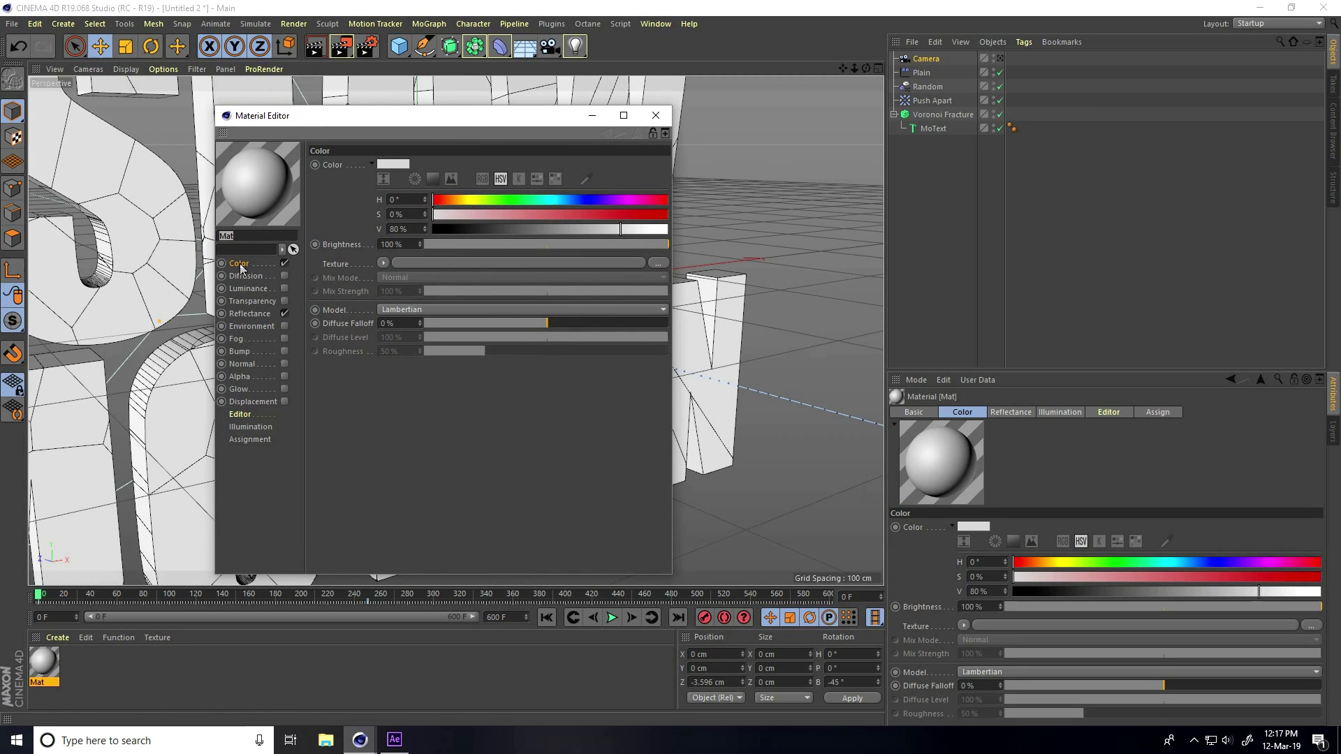
{"action": "left_click", "coordinate": [662, 262]}
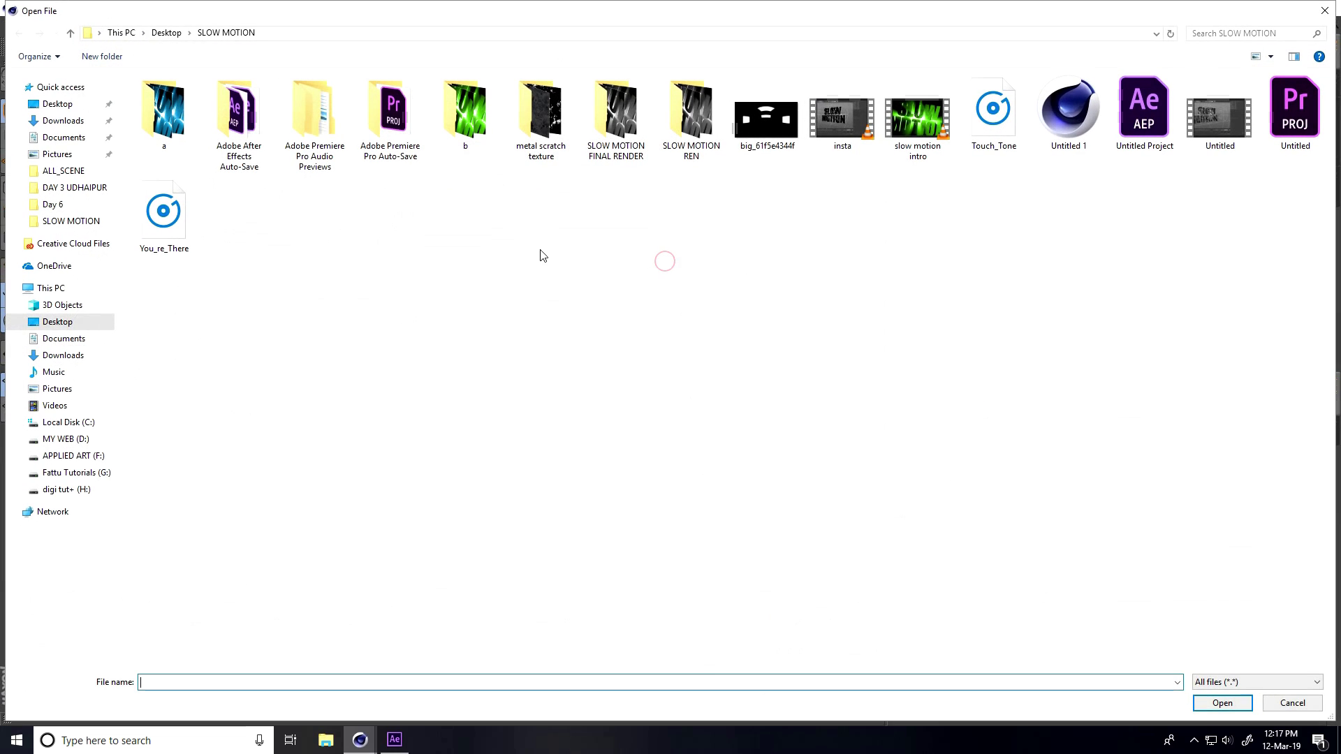
{"action": "left_click", "coordinate": [529, 150]}
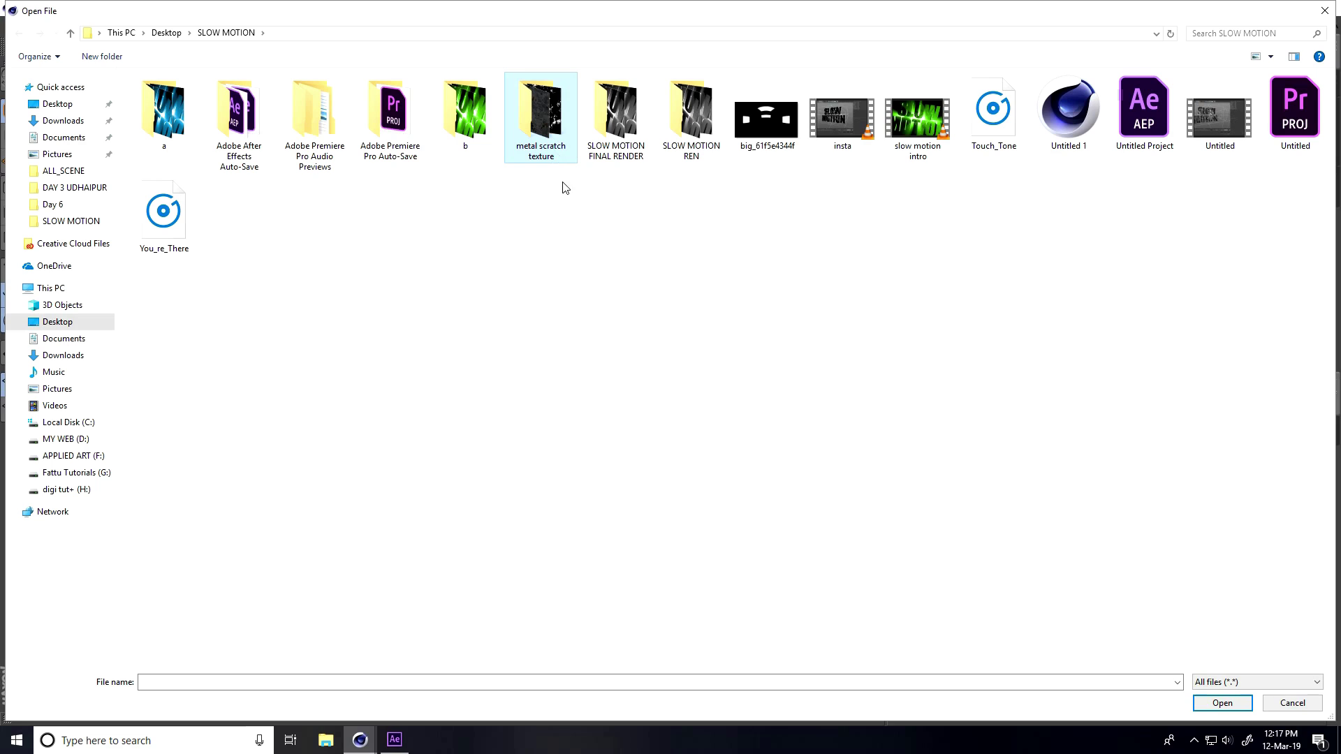
{"action": "double_click", "coordinate": [562, 137]}
{"action": "left_click", "coordinate": [266, 121]}
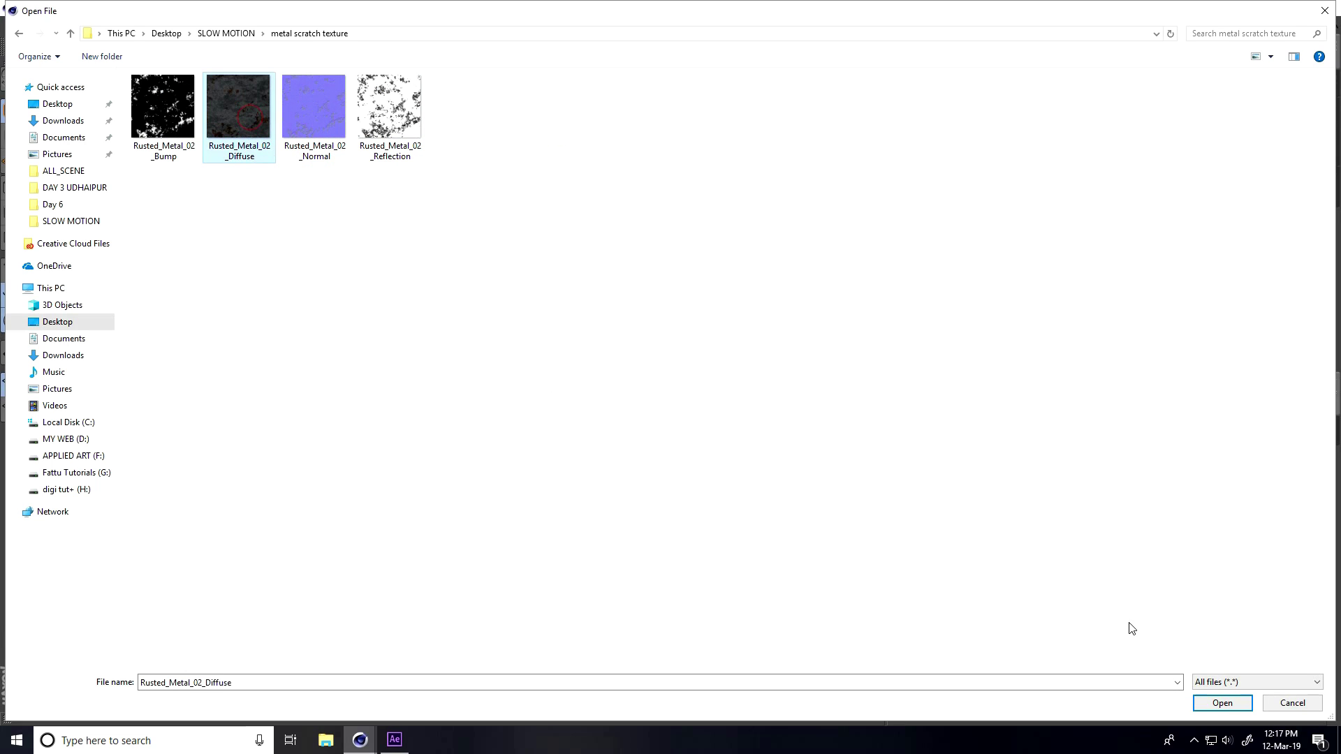
{"action": "left_click", "coordinate": [1222, 703]}
{"action": "left_click", "coordinate": [738, 418]}
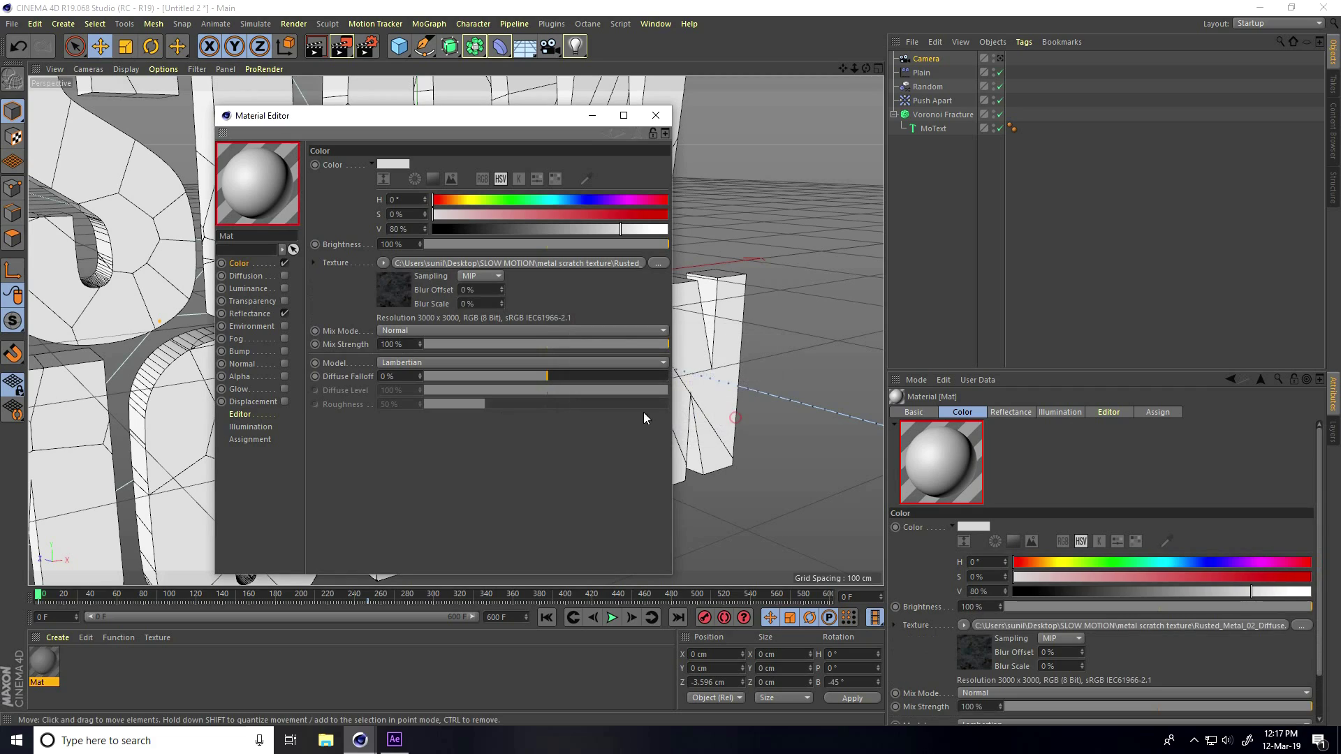
- Load Rusted_Metal_02_Reflection as the layer color texture of the material's Default Specular, without copying it to the project
{"action": "left_click", "coordinate": [246, 313]}
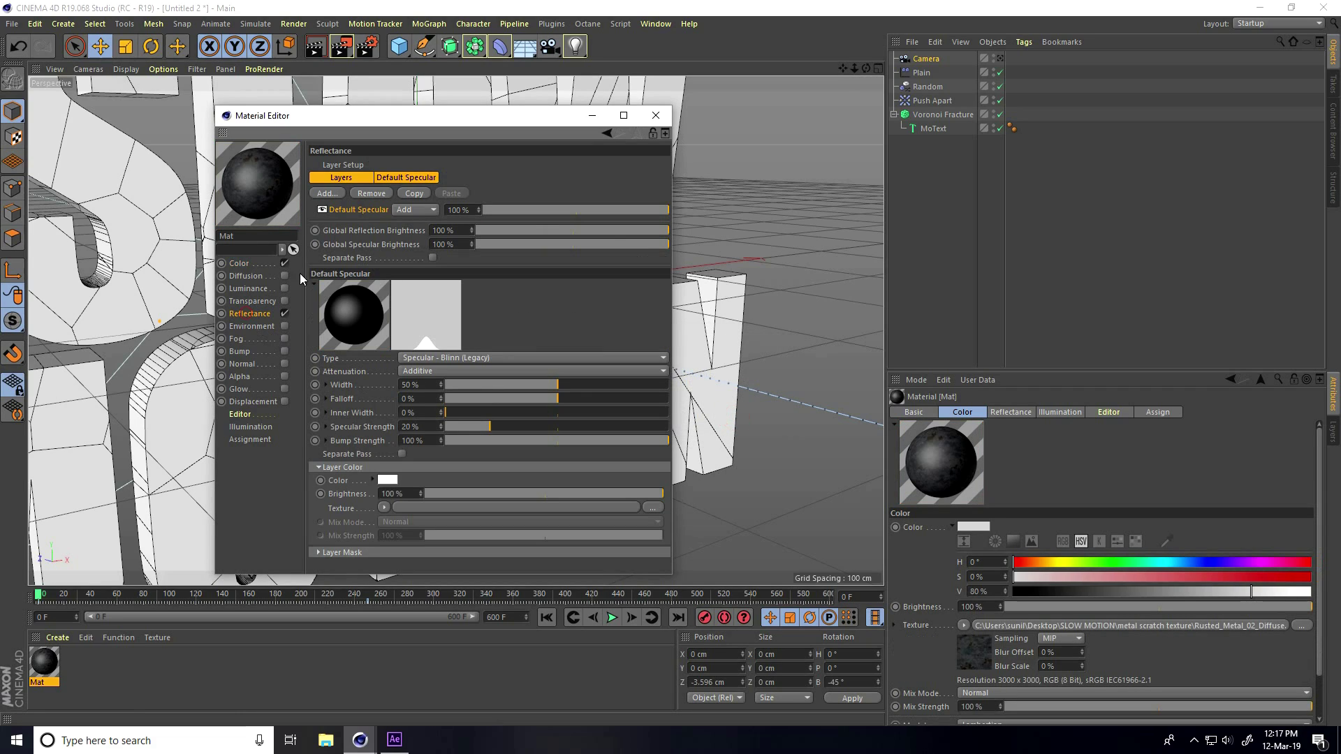
{"action": "left_click", "coordinate": [401, 177]}
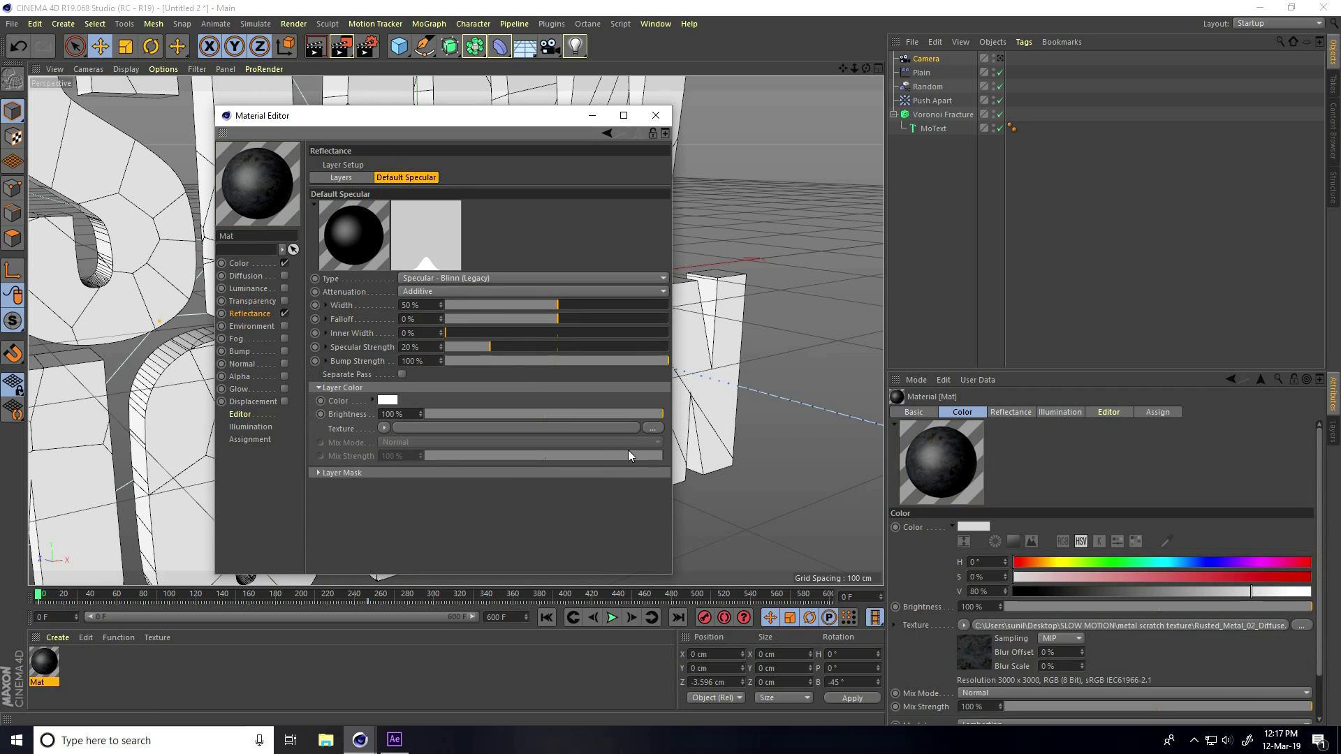
{"action": "left_click", "coordinate": [650, 432]}
{"action": "left_click", "coordinate": [393, 117]}
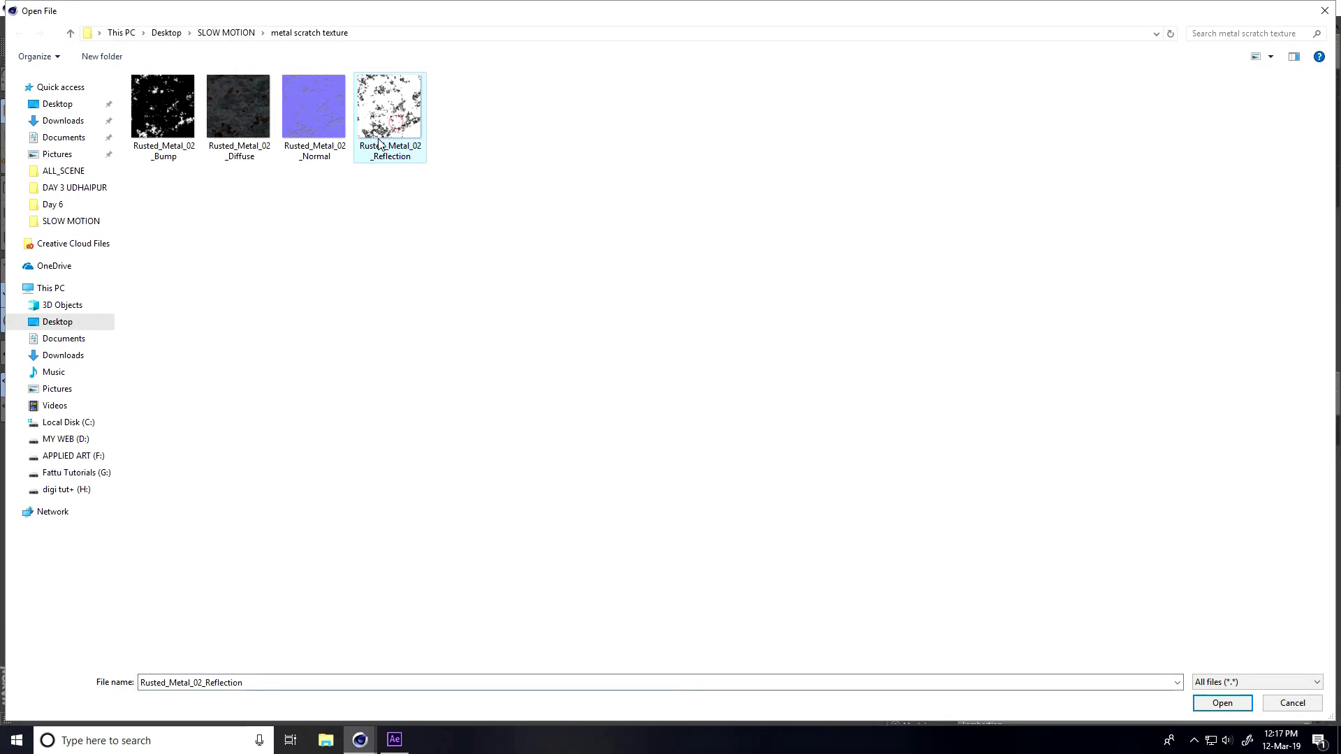
{"action": "left_click", "coordinate": [1222, 703]}
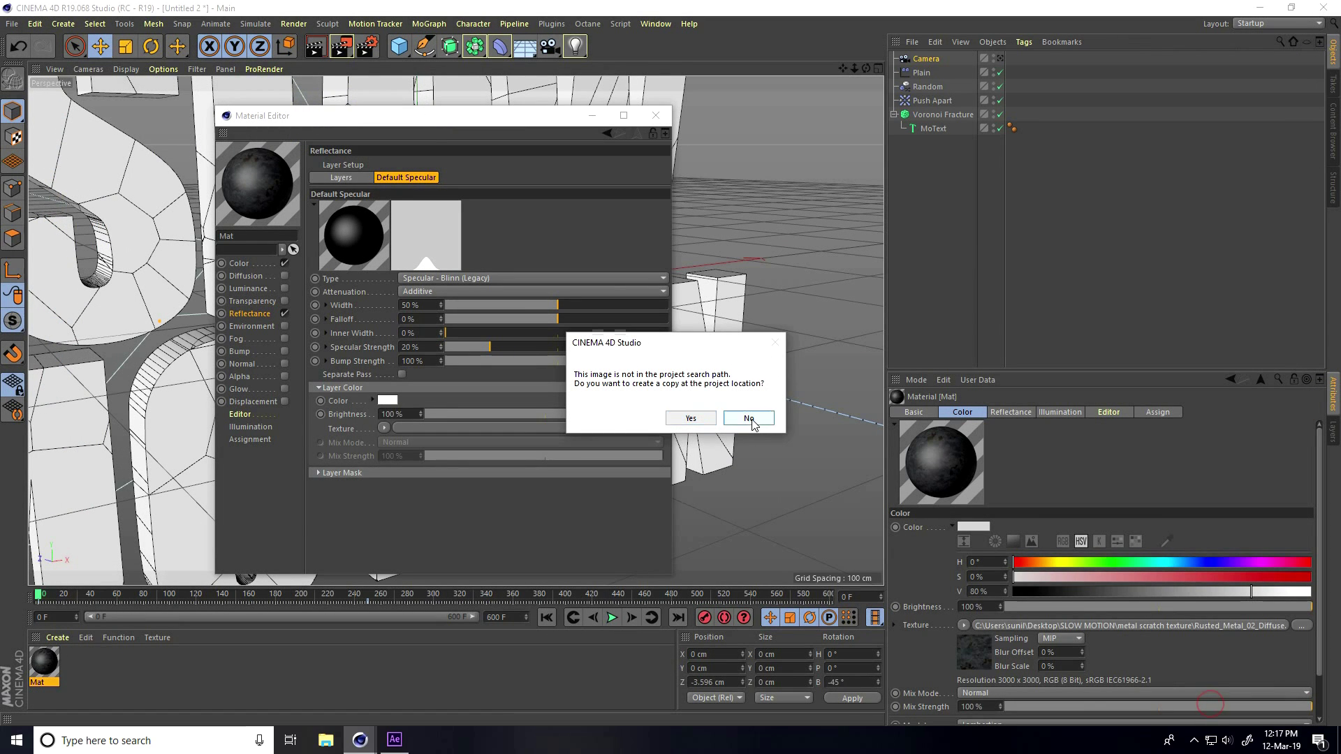
{"action": "left_click", "coordinate": [753, 421]}
- Add a Reflection (Legacy) layer to the material with 20% roughness and 50% layer color brightness
{"action": "left_click", "coordinate": [339, 178]}
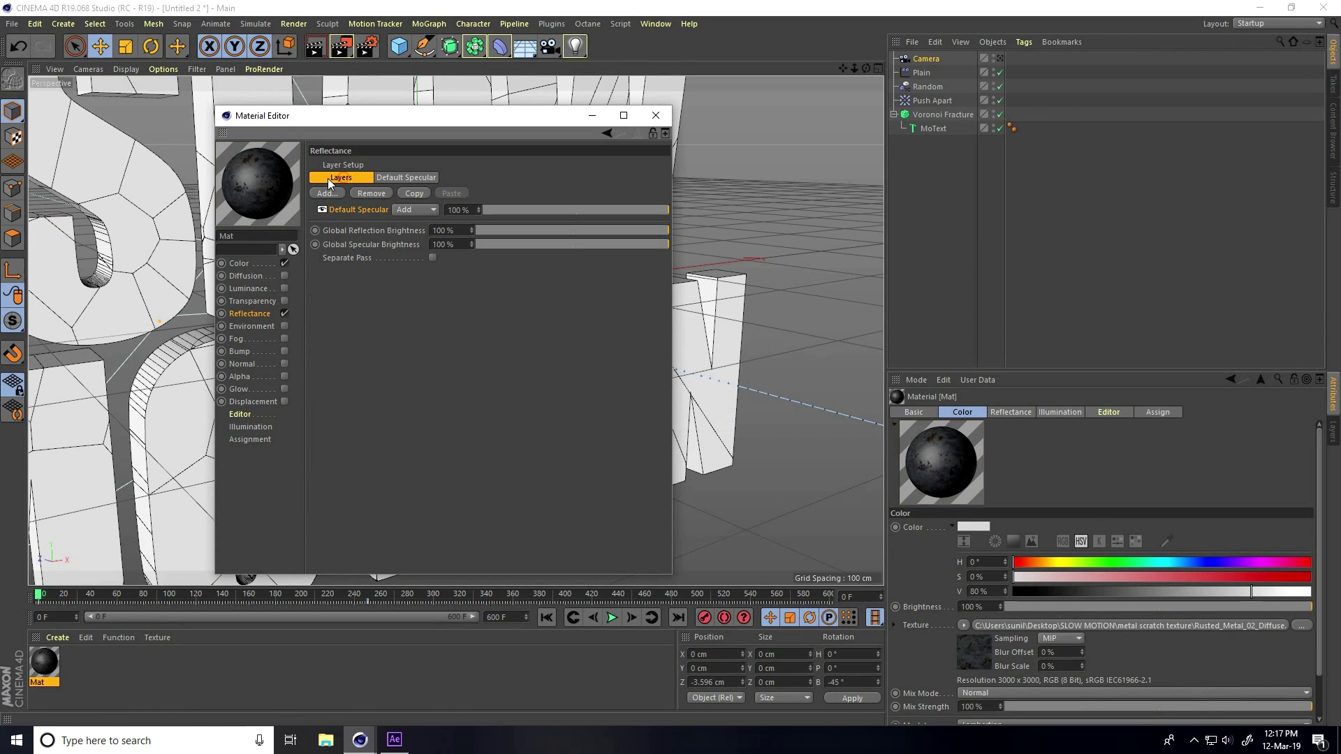
{"action": "left_click", "coordinate": [325, 195]}
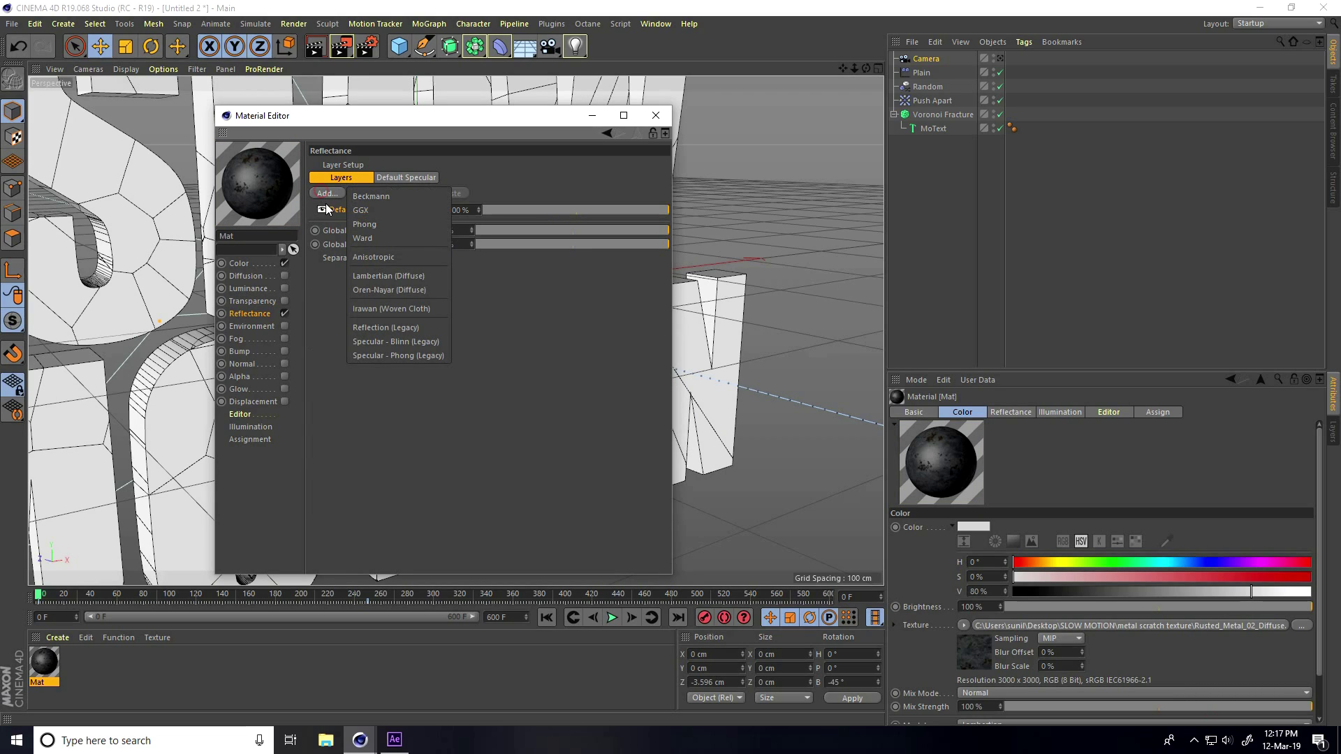
{"action": "left_click", "coordinate": [392, 329]}
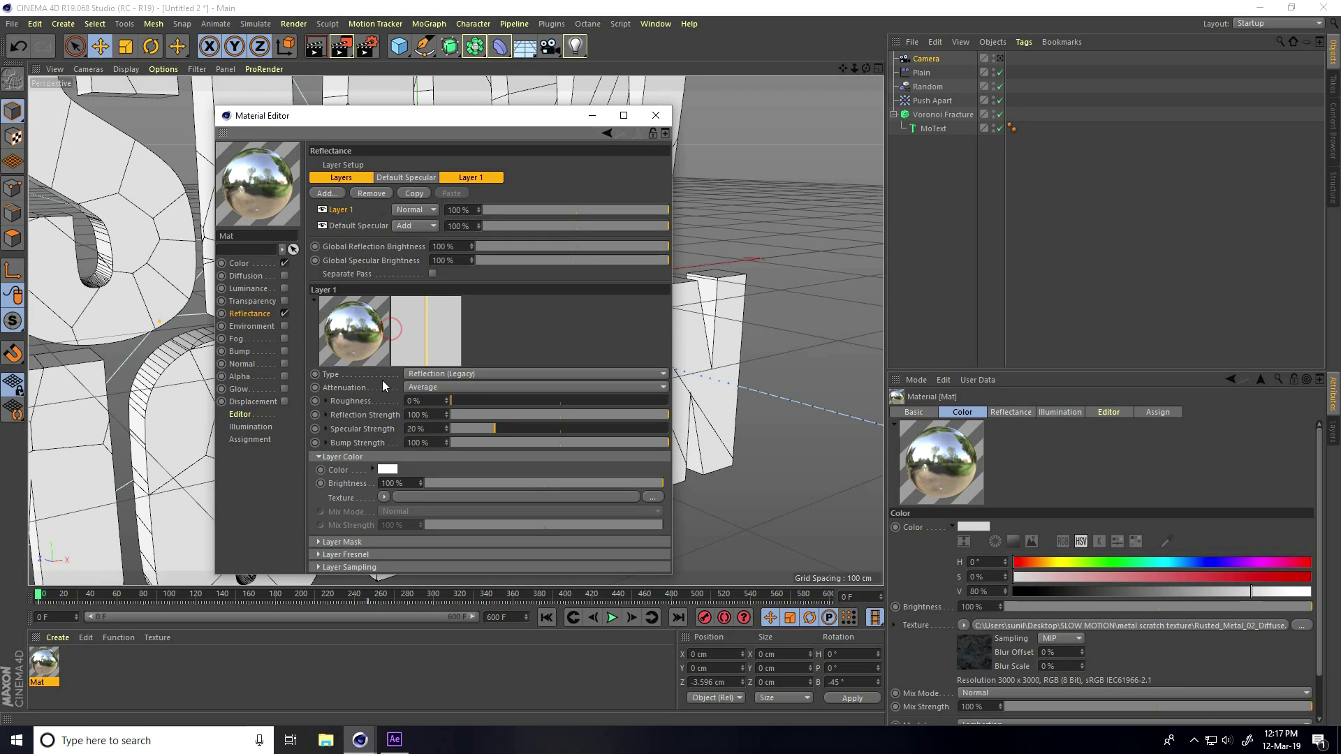
{"action": "type", "text": "20"}
{"action": "key", "text": "Return"}
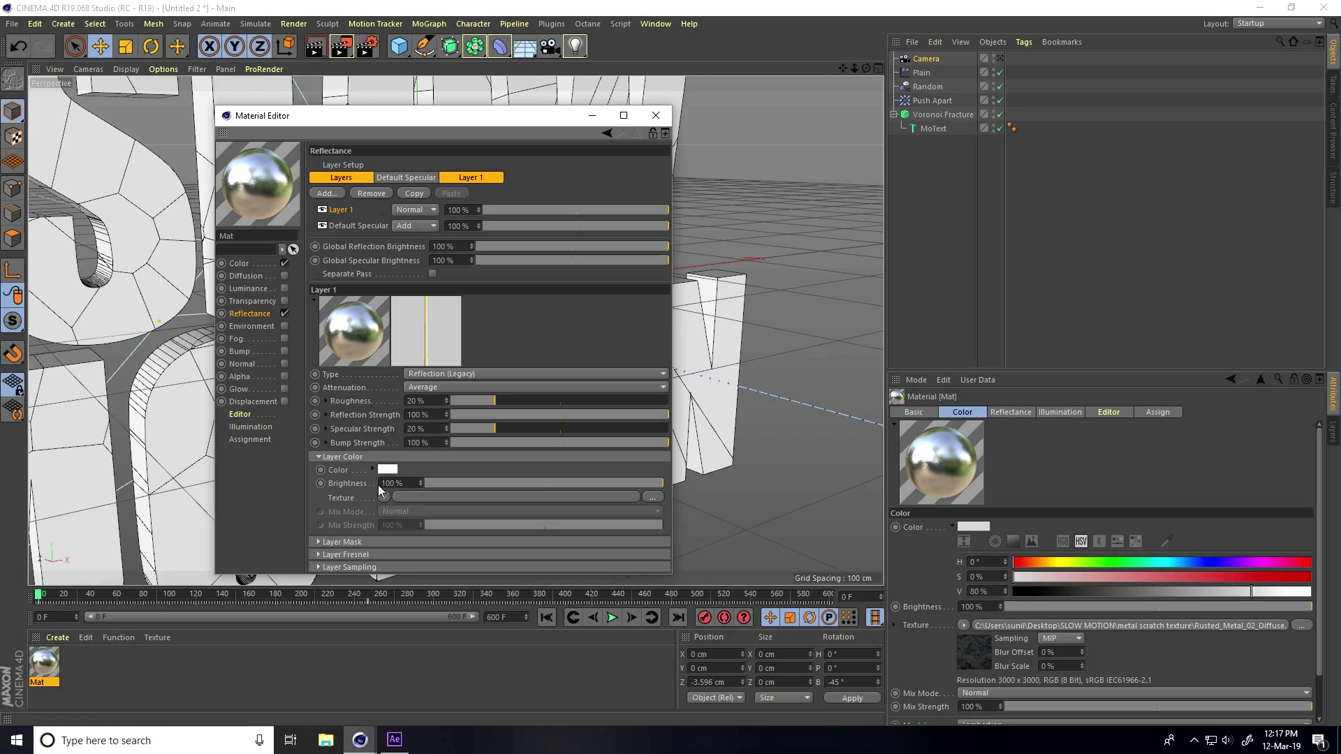
{"action": "type", "text": "50"}
{"action": "key", "text": "Return"}
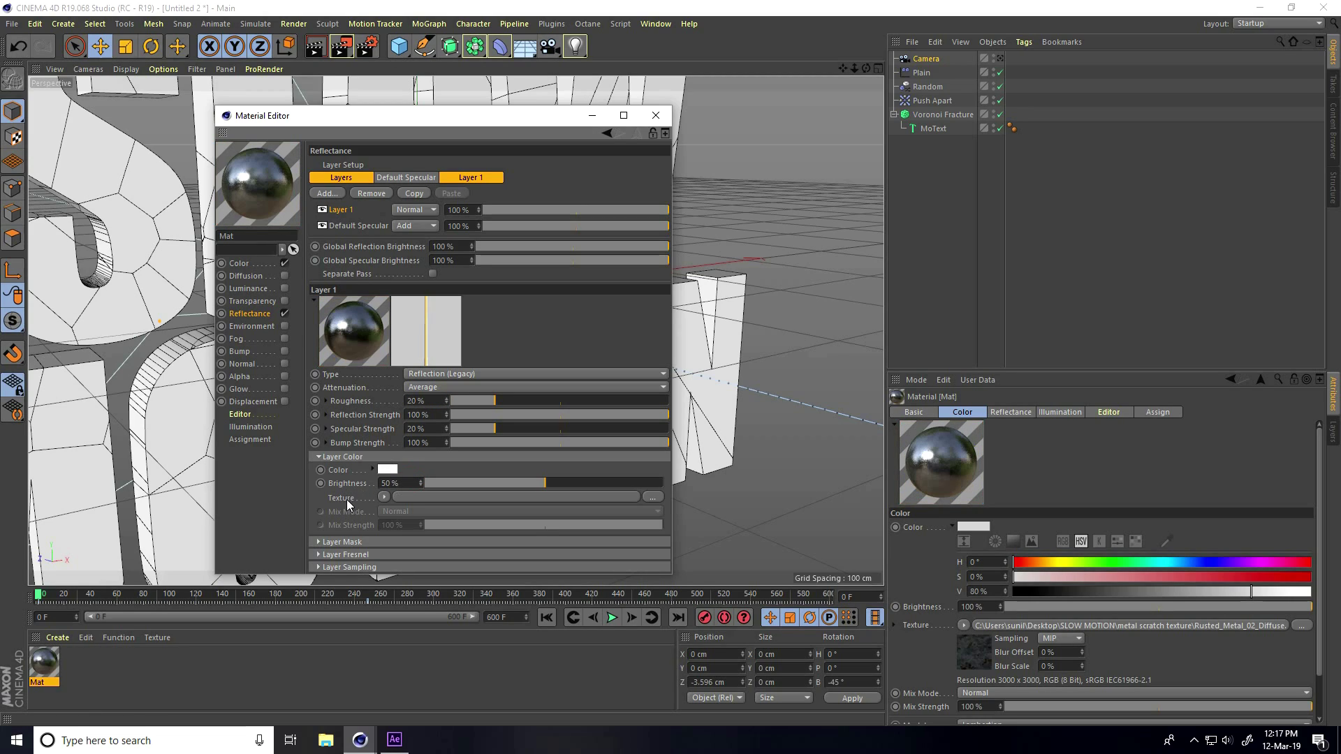
- Assign a Fresnel shader as the reflection layer's color texture with a mix strength of 50%
{"action": "left_click", "coordinate": [385, 497]}
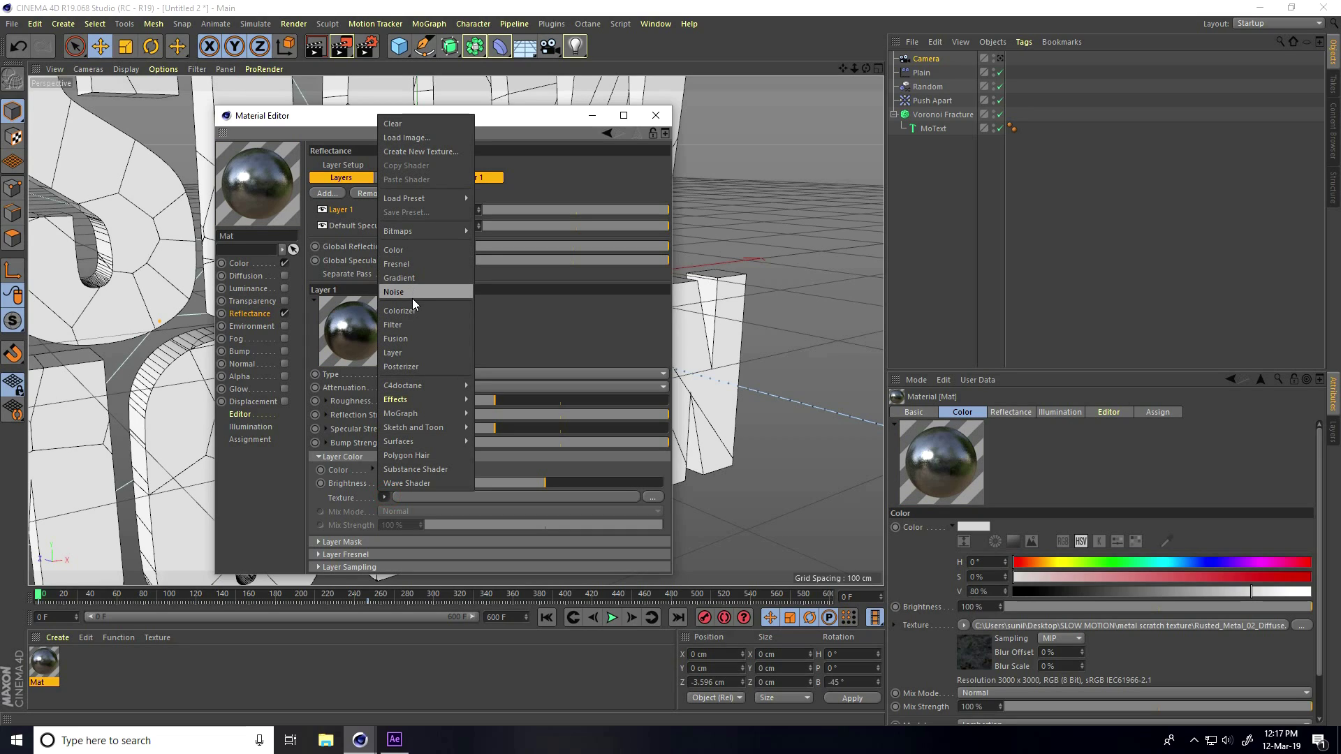
{"action": "left_click", "coordinate": [421, 262]}
{"action": "scroll", "coordinate": [341, 446], "scroll_direction": "down", "scroll_amount": 1}
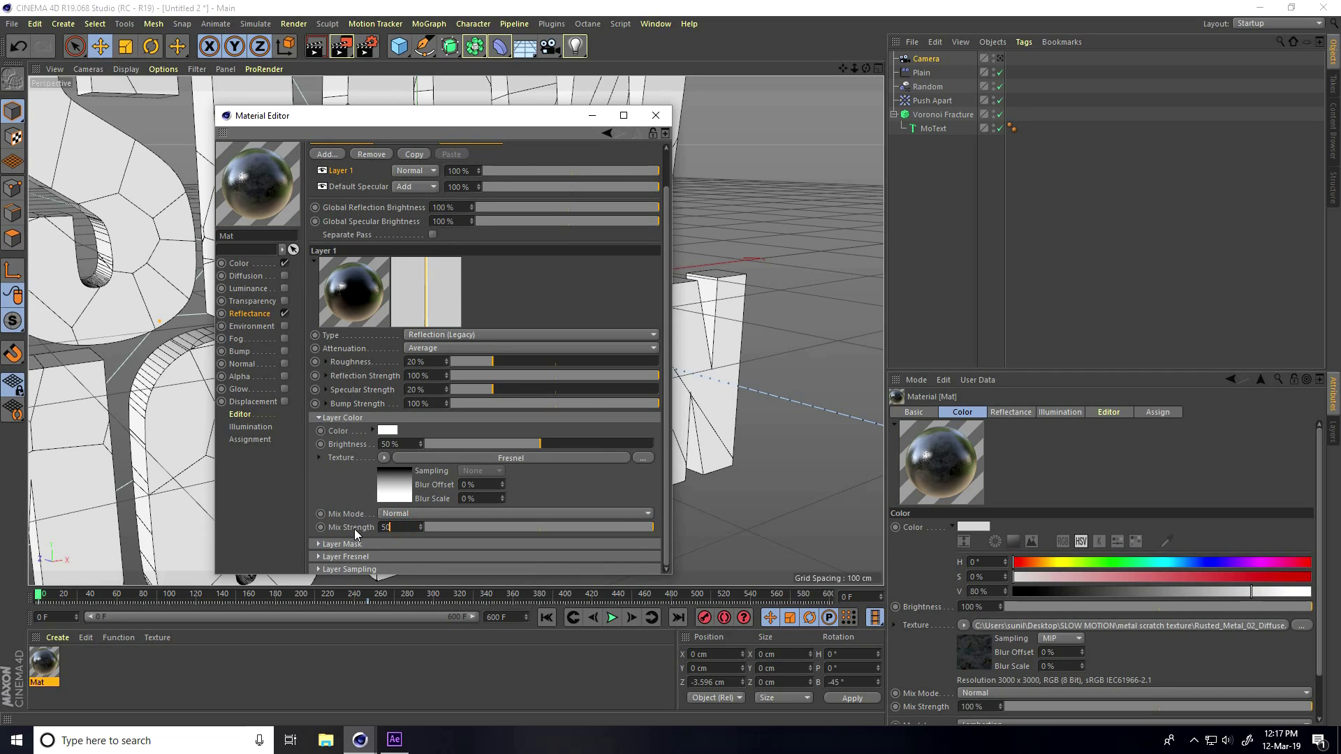
{"action": "key", "text": "Return"}
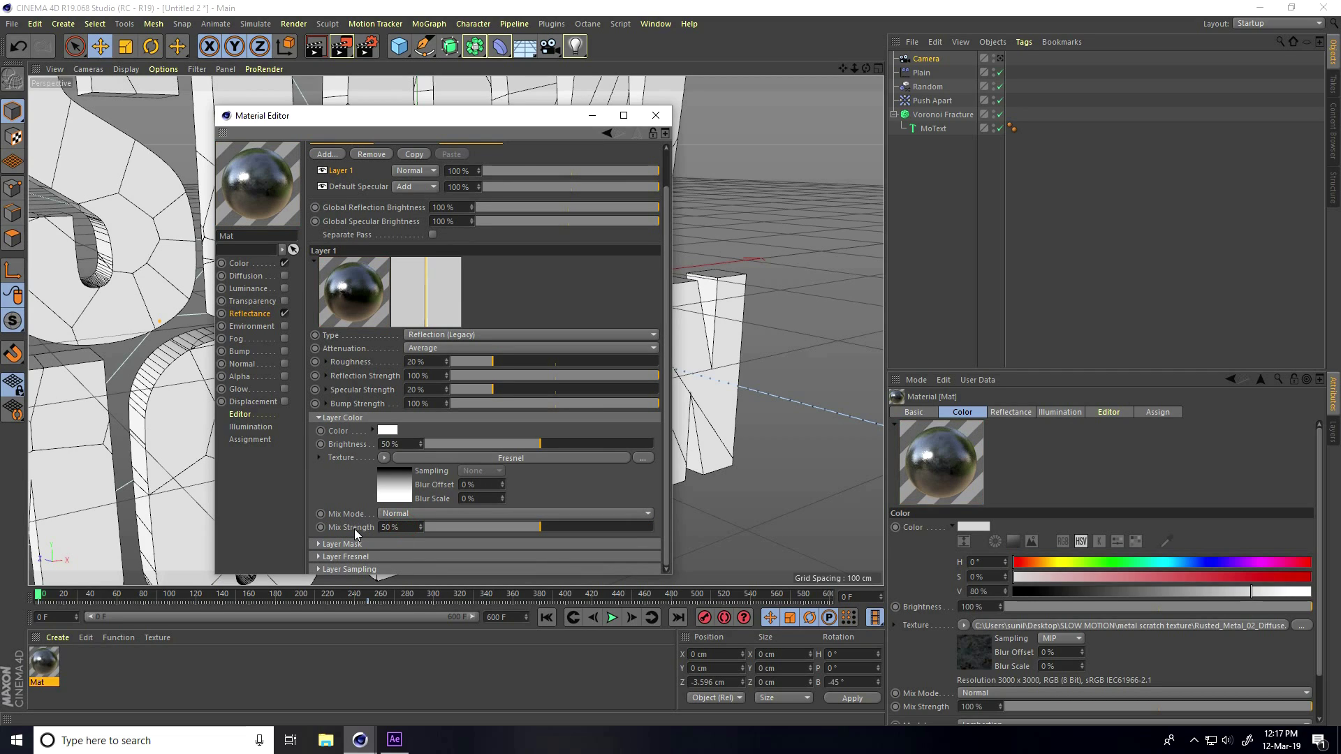
- Enable the material's Bump channel and load Rusted_Metal_02_Bump as its texture, without copying it to the project
{"action": "left_click", "coordinate": [285, 351]}
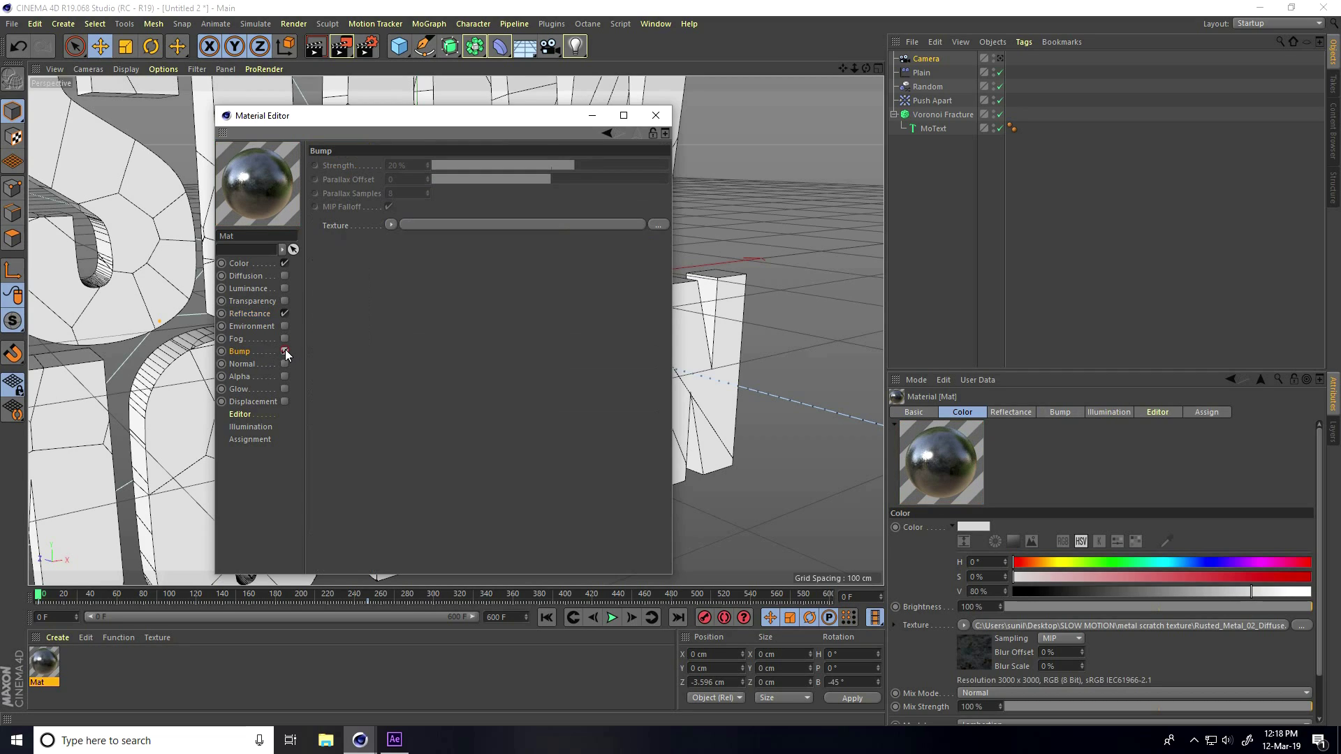
{"action": "left_click", "coordinate": [657, 224]}
{"action": "left_click", "coordinate": [168, 114]}
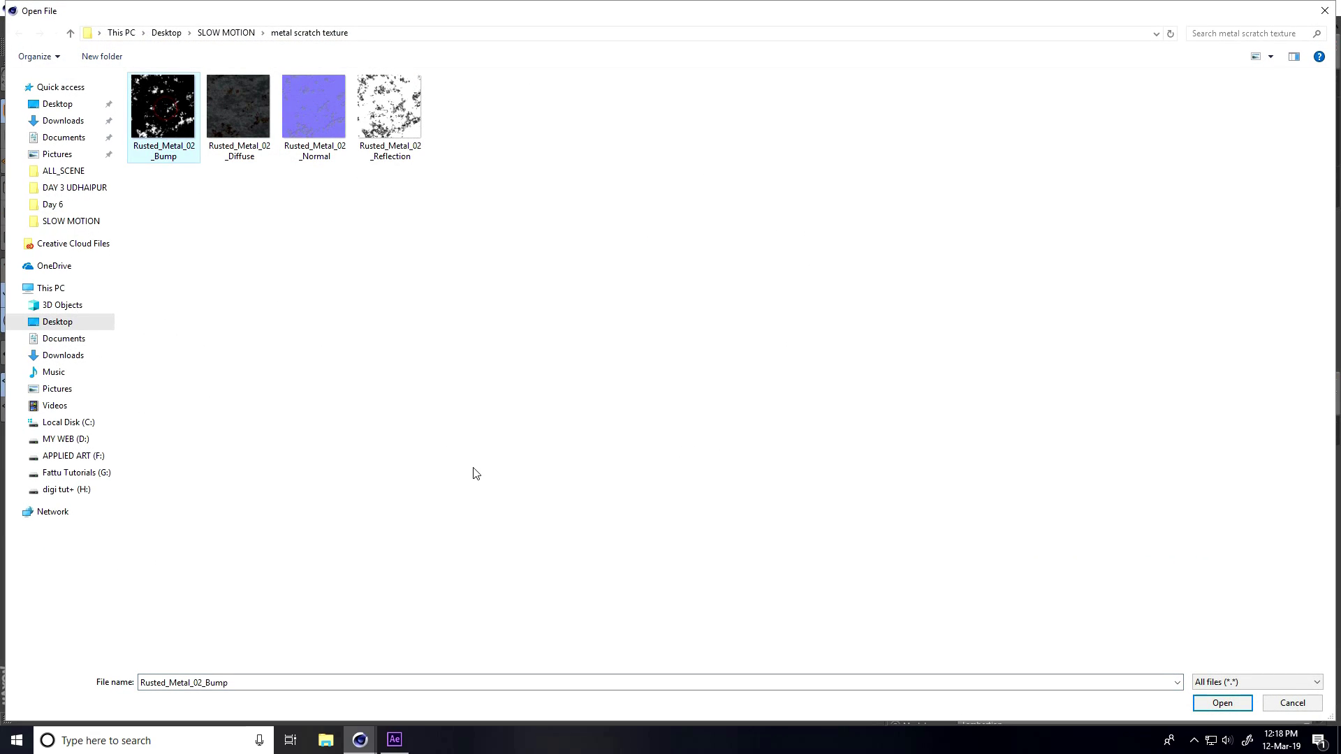
{"action": "left_click", "coordinate": [1222, 703]}
{"action": "left_click", "coordinate": [732, 417]}
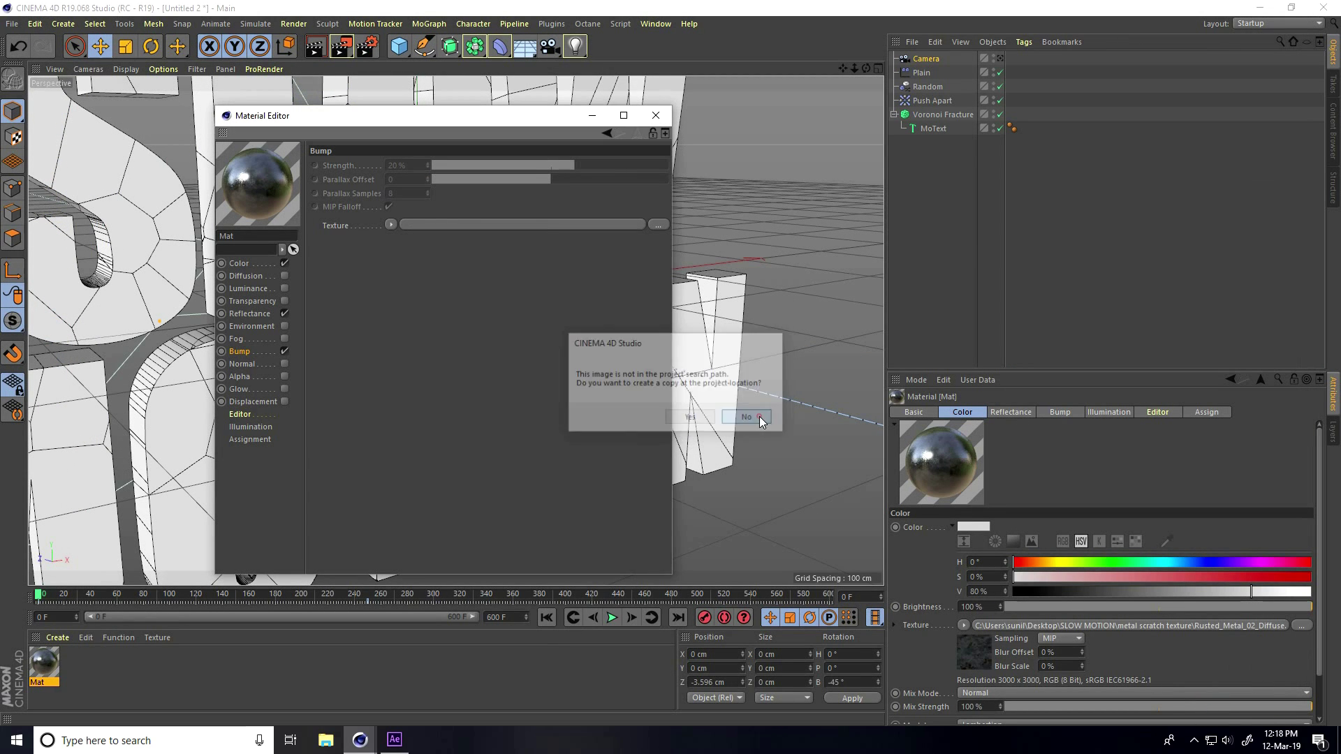
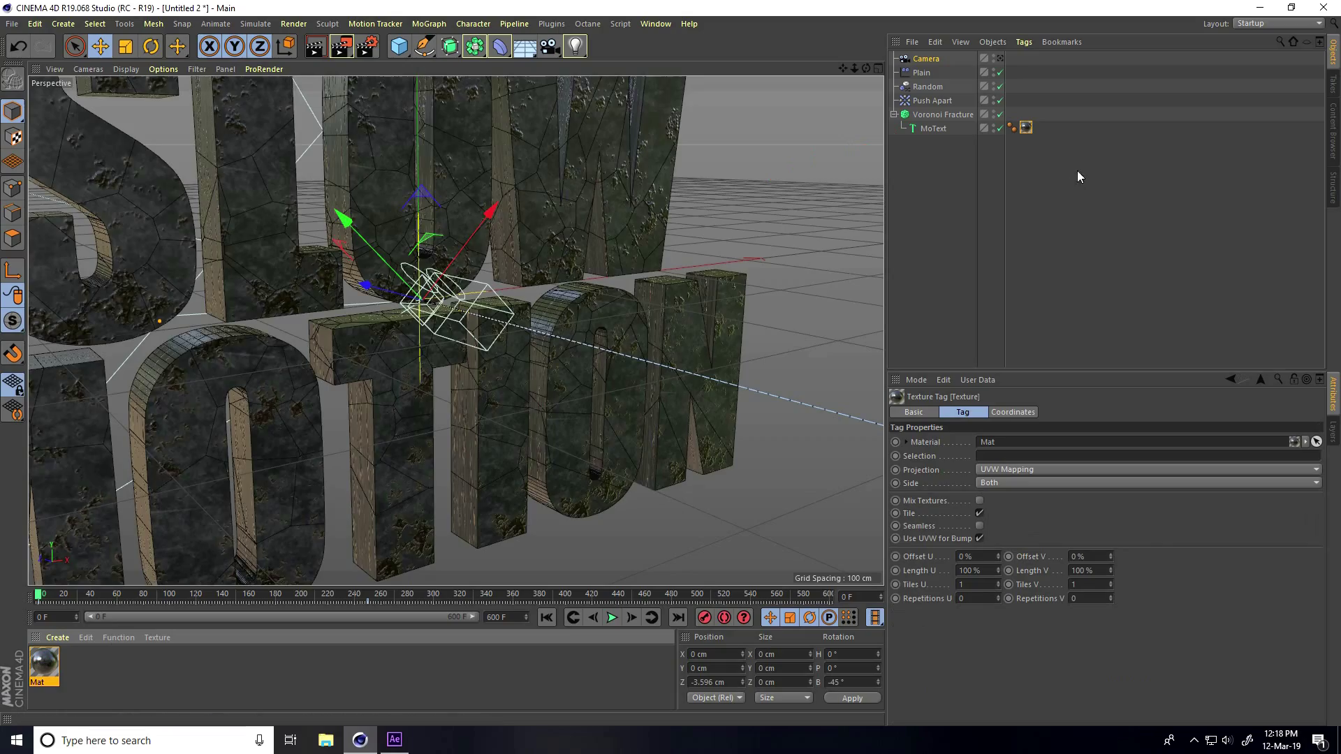
- Render a preview of the whole SLOW MOTION text in the viewport to check the rusted-metal material
{"action": "left_click_drag", "start_coordinate": [565, 269], "coordinate": [419, 300], "text": "alt"}
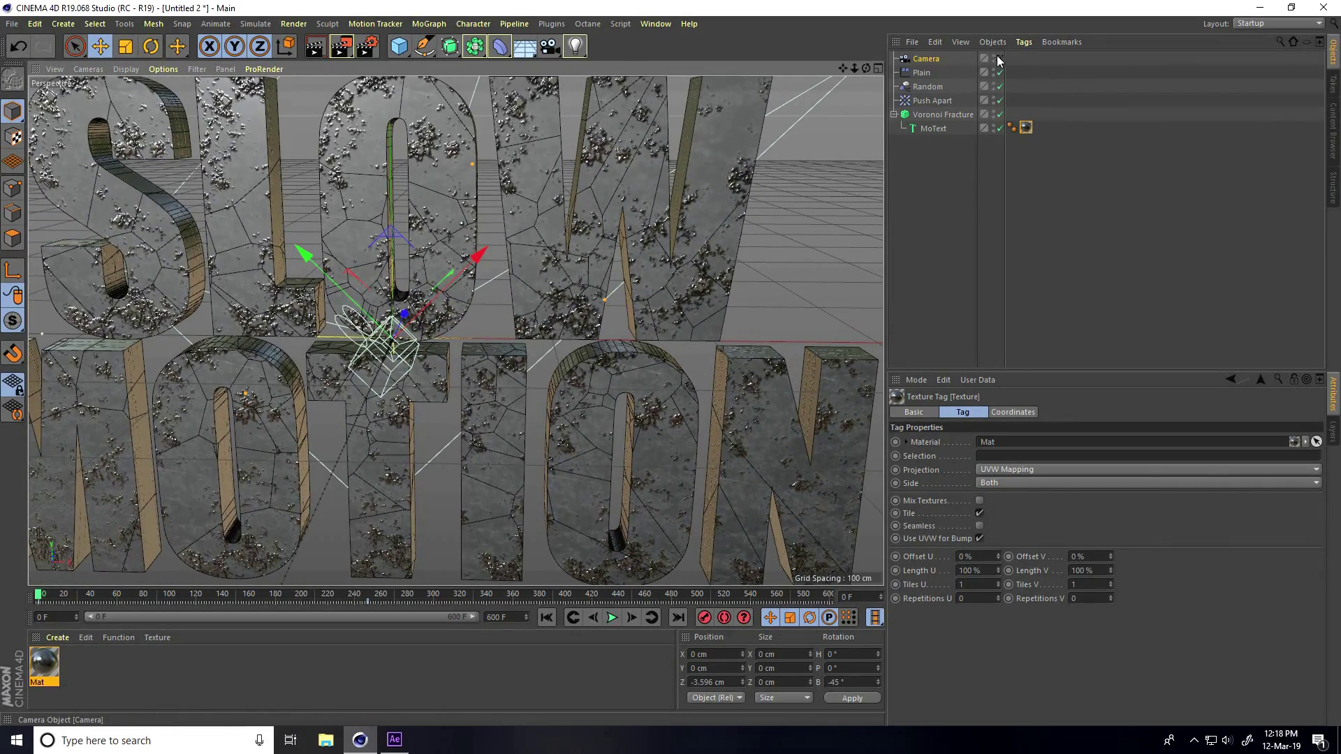
{"action": "left_click_drag", "start_coordinate": [410, 216], "coordinate": [323, 66], "text": "alt"}
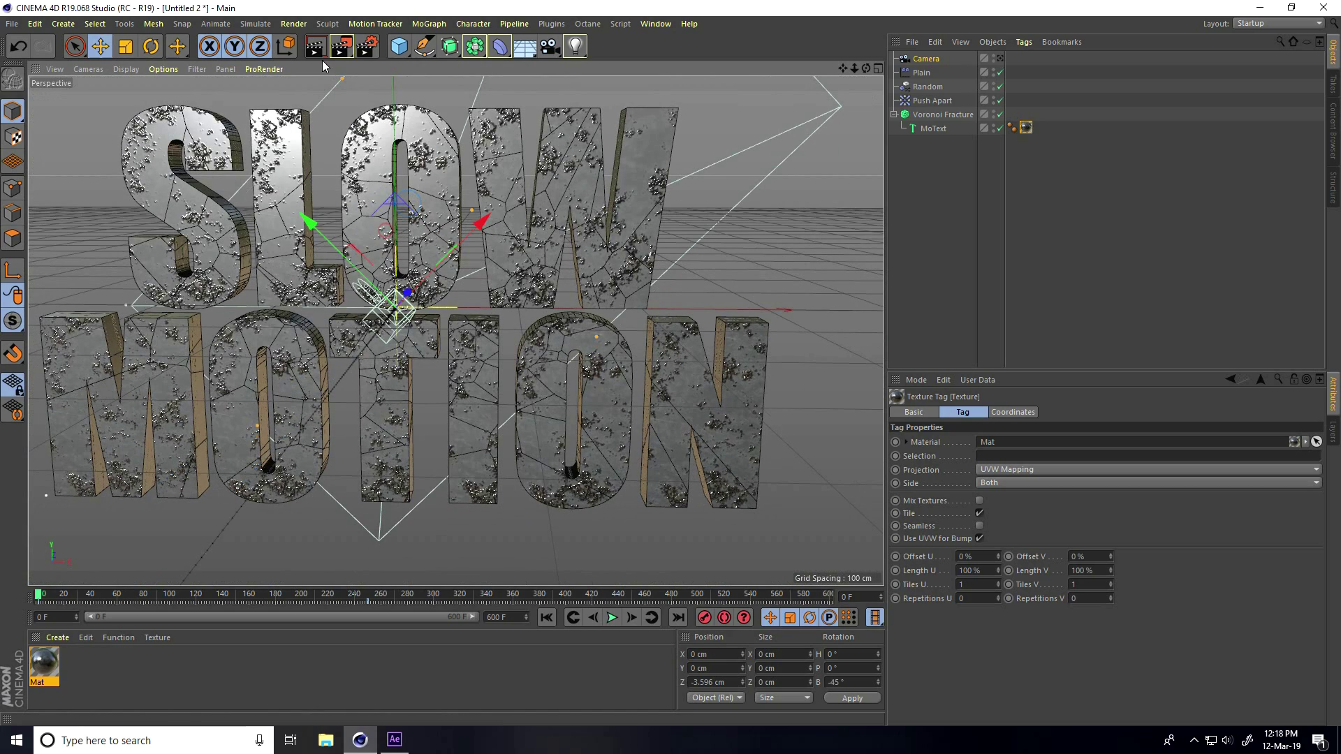
{"action": "left_click", "coordinate": [315, 47]}
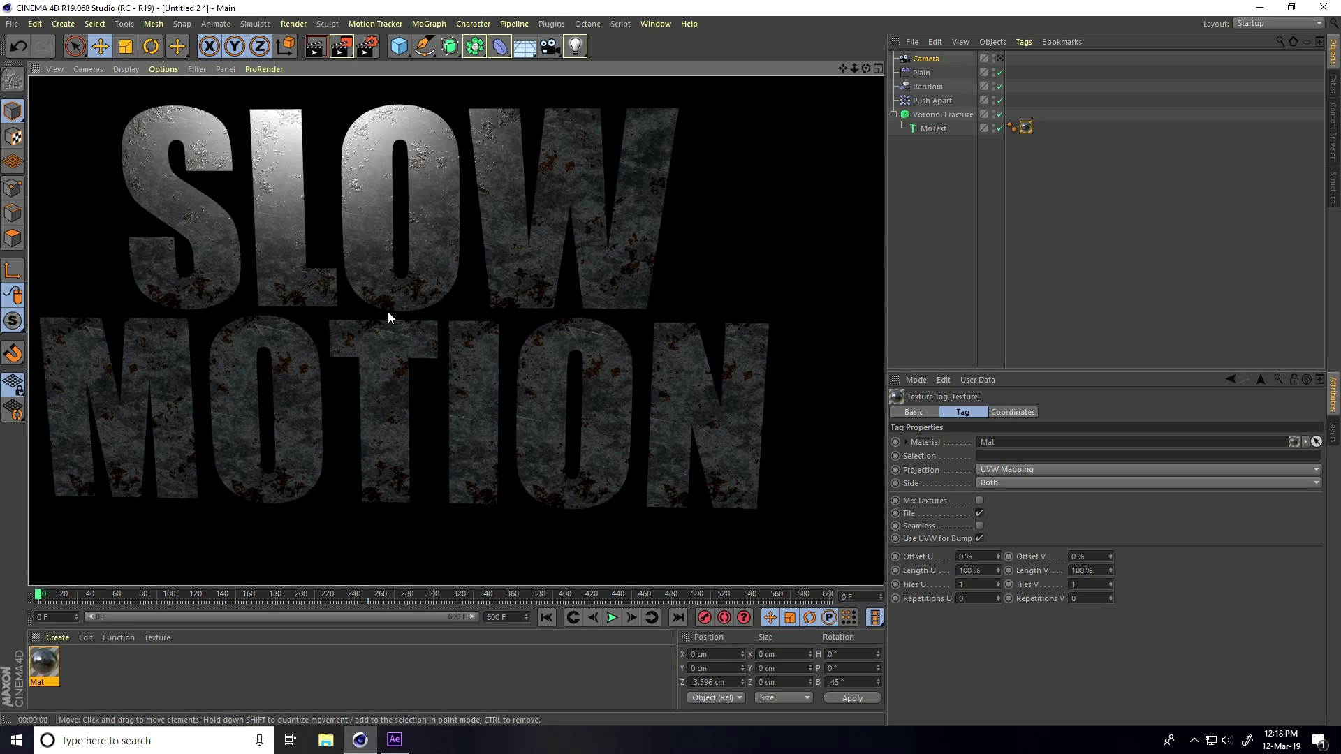
{"action": "left_click", "coordinate": [457, 317]}
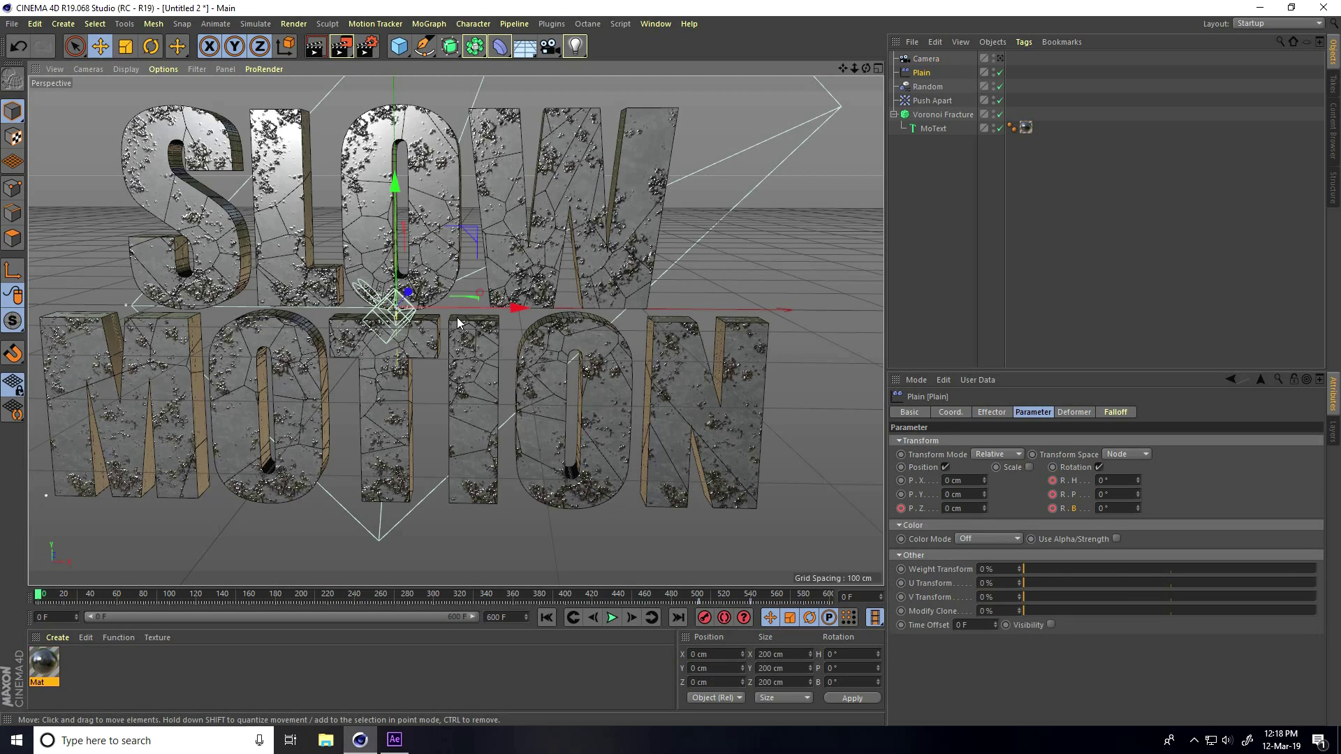
- Add a Sky object and create a second material with Color and Reflectance disabled and Luminance enabled
{"action": "left_click", "coordinate": [523, 49]}
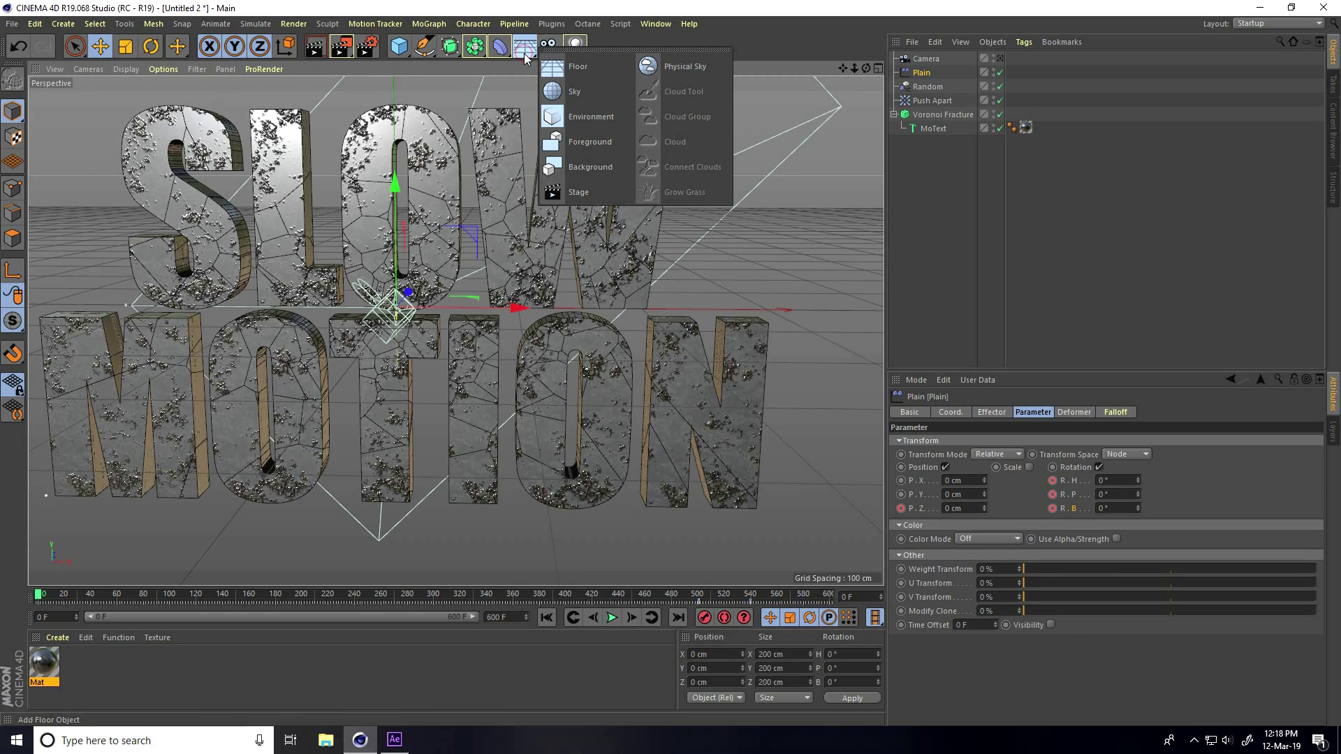
{"action": "left_click", "coordinate": [568, 93]}
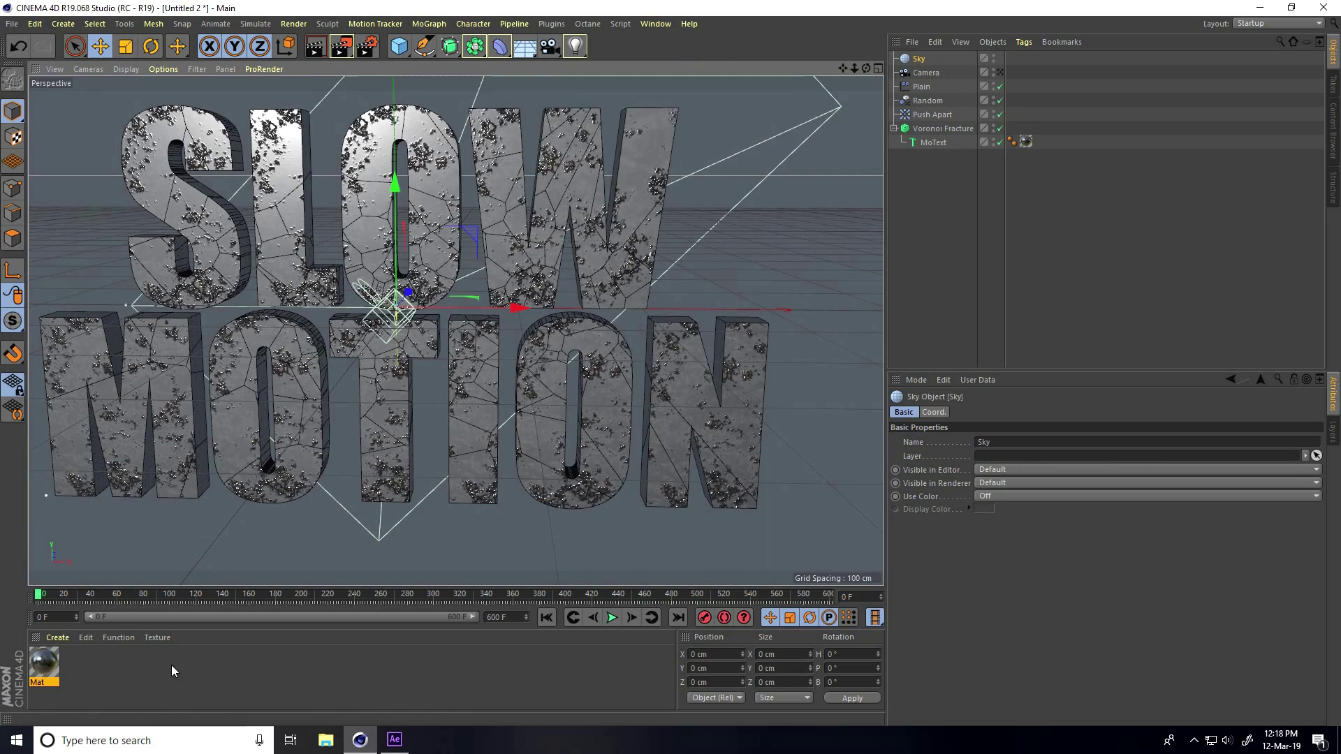
{"action": "double_click", "coordinate": [95, 678]}
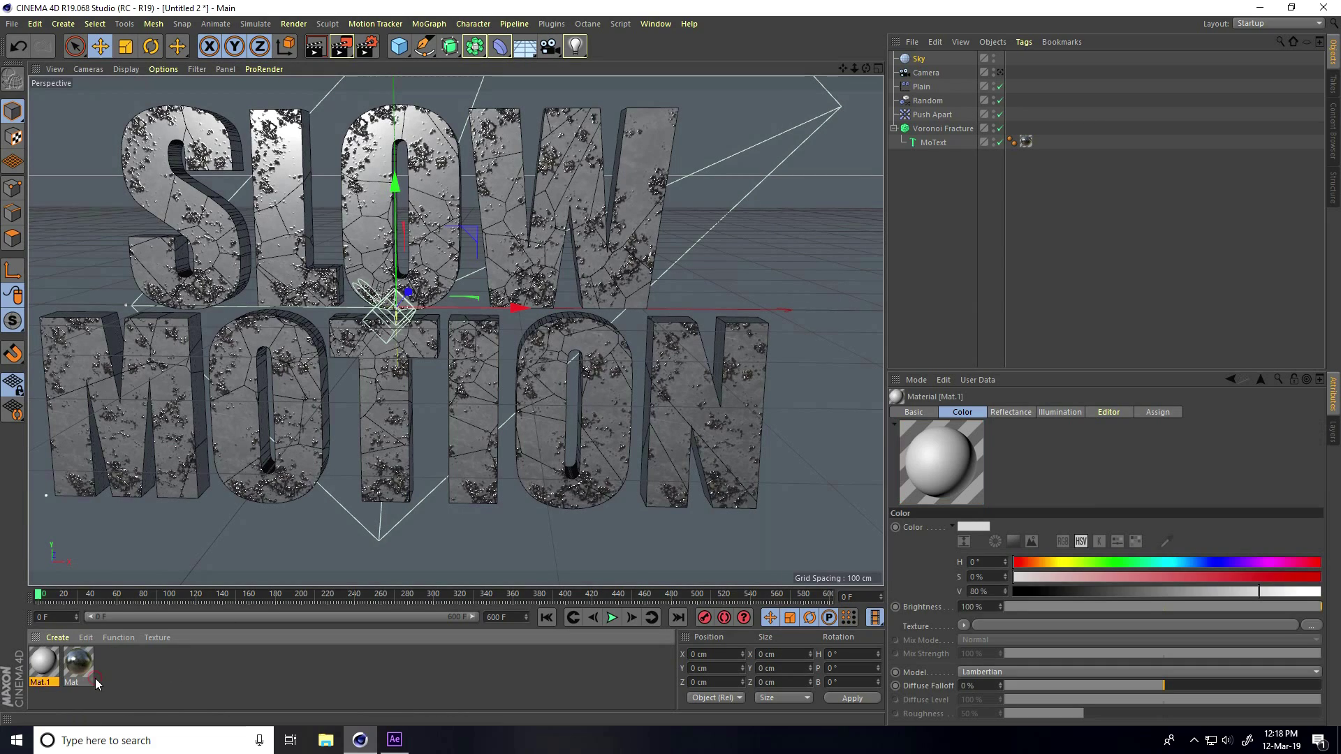
{"action": "double_click", "coordinate": [44, 664]}
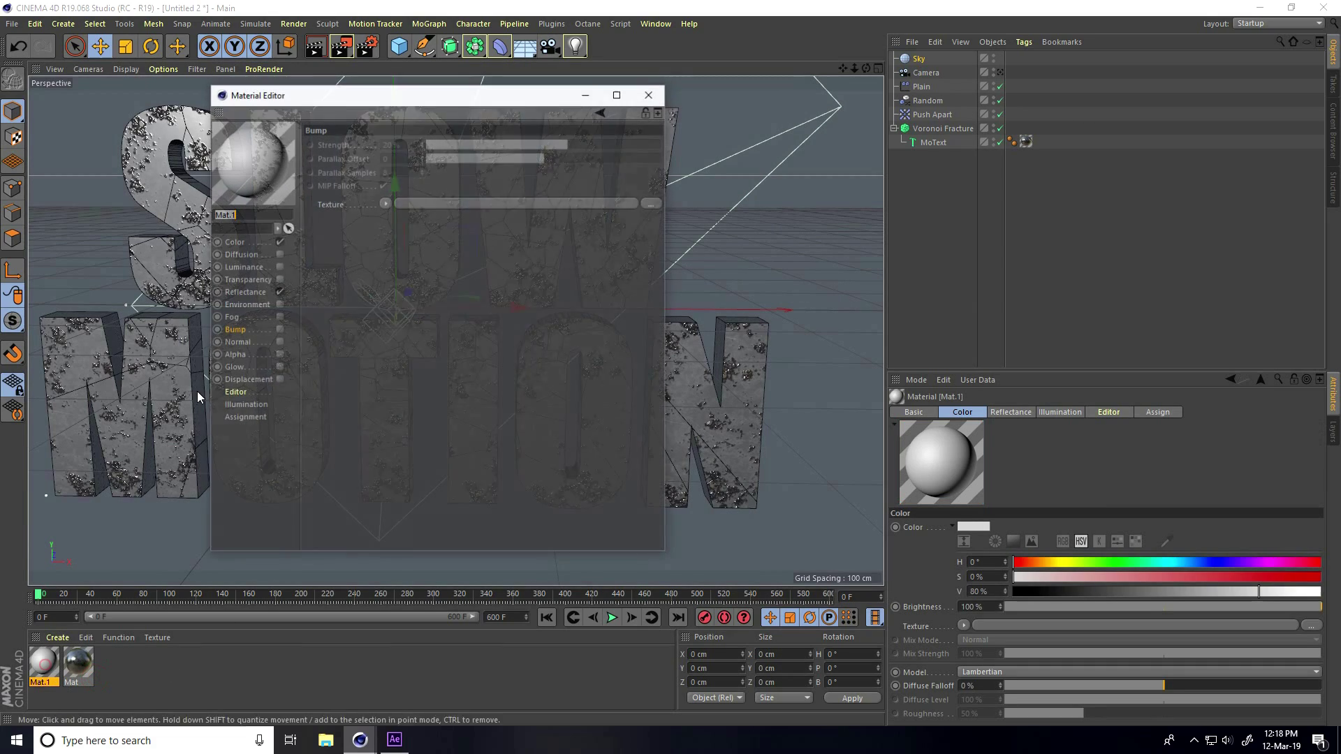
{"action": "left_click", "coordinate": [279, 241]}
{"action": "left_click", "coordinate": [279, 292]}
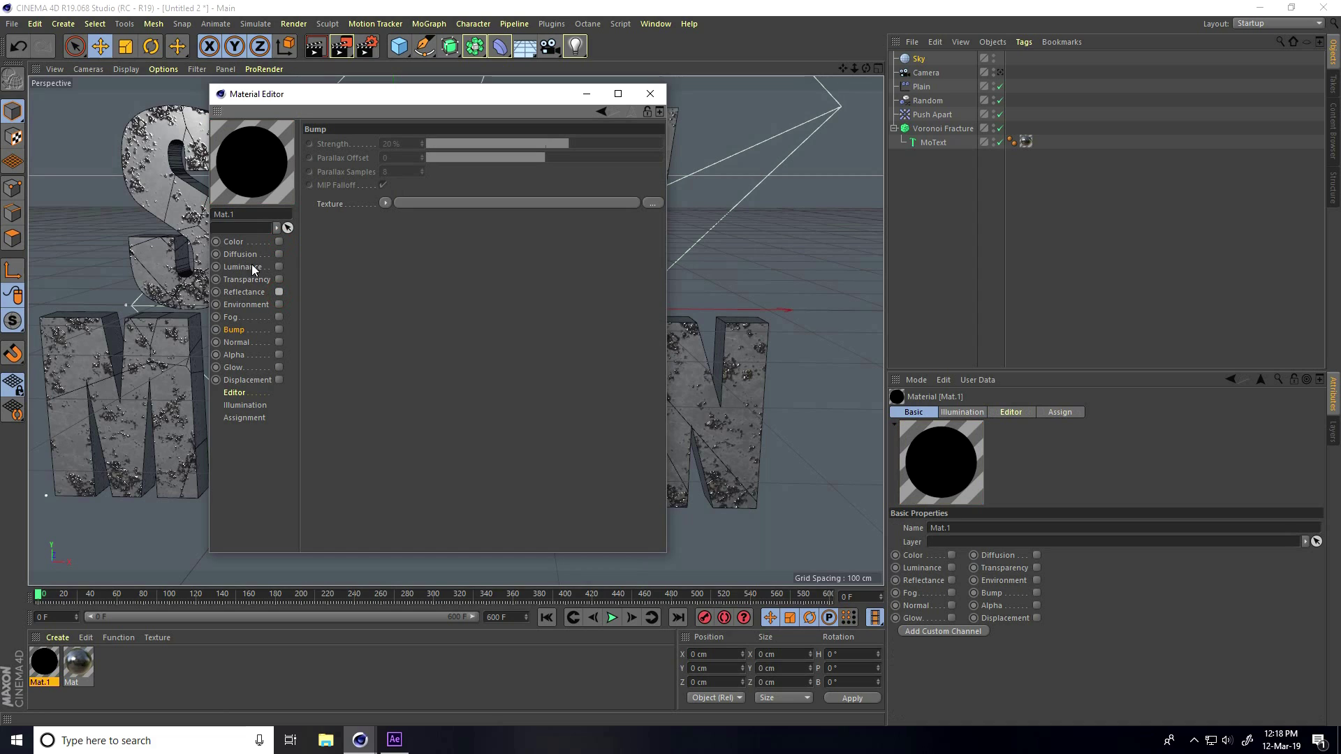
{"action": "left_click", "coordinate": [279, 266]}
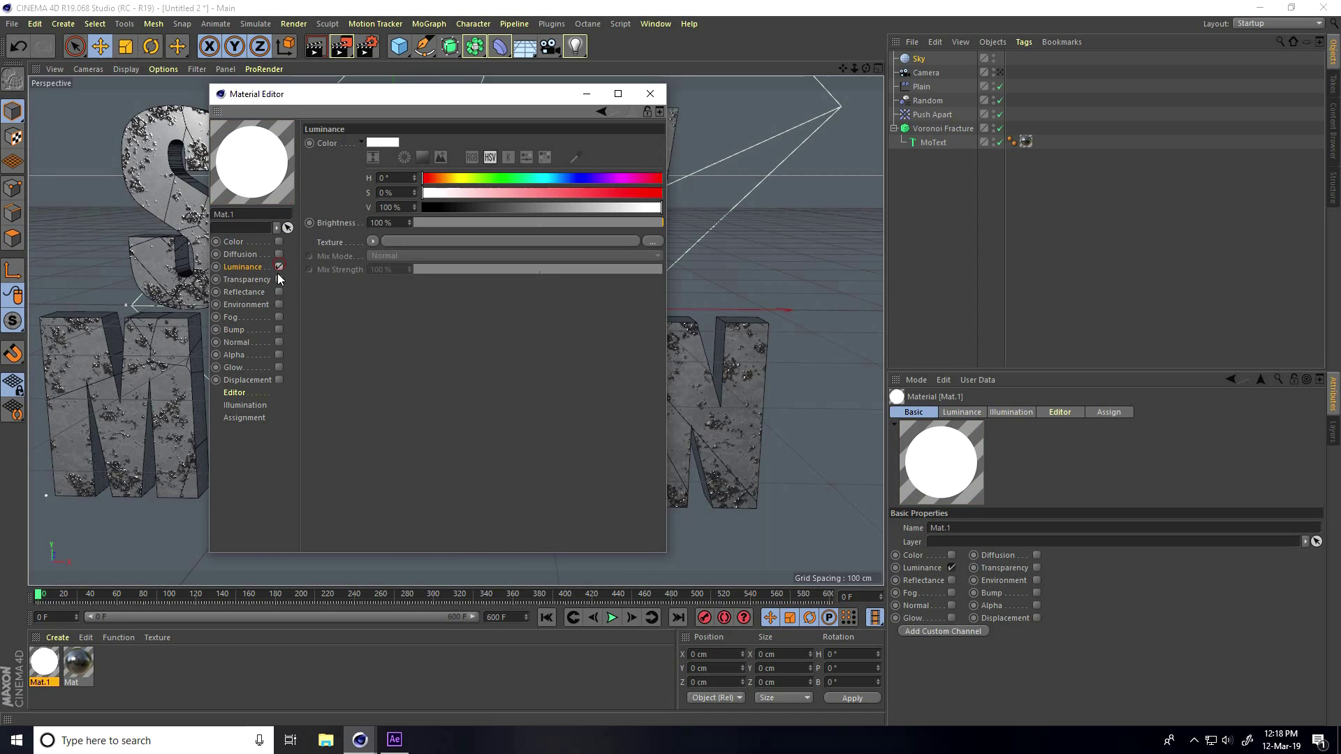
- Load big_61f5e4344f from the SLOW MOTION folder as the new material's luminance texture, without copying it to the project
{"action": "left_click", "coordinate": [652, 242]}
{"action": "left_click", "coordinate": [68, 35]}
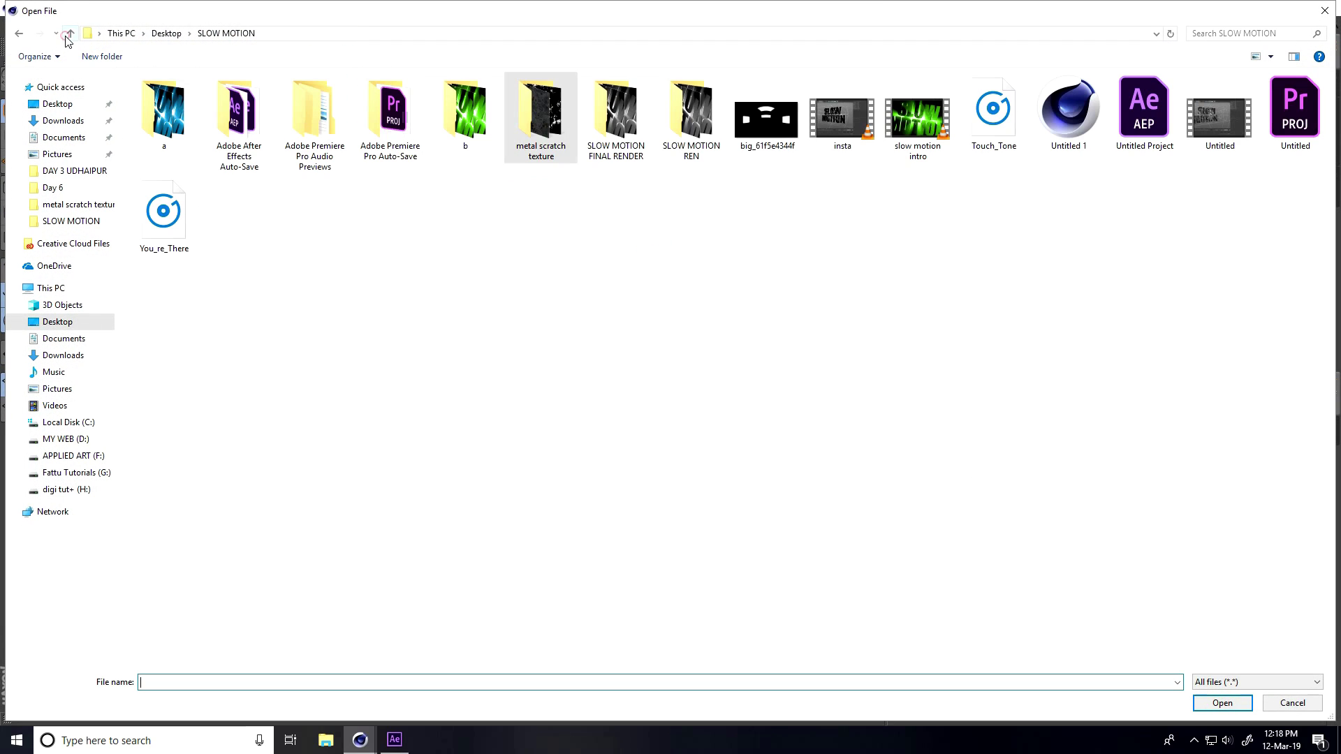
{"action": "left_click", "coordinate": [761, 126]}
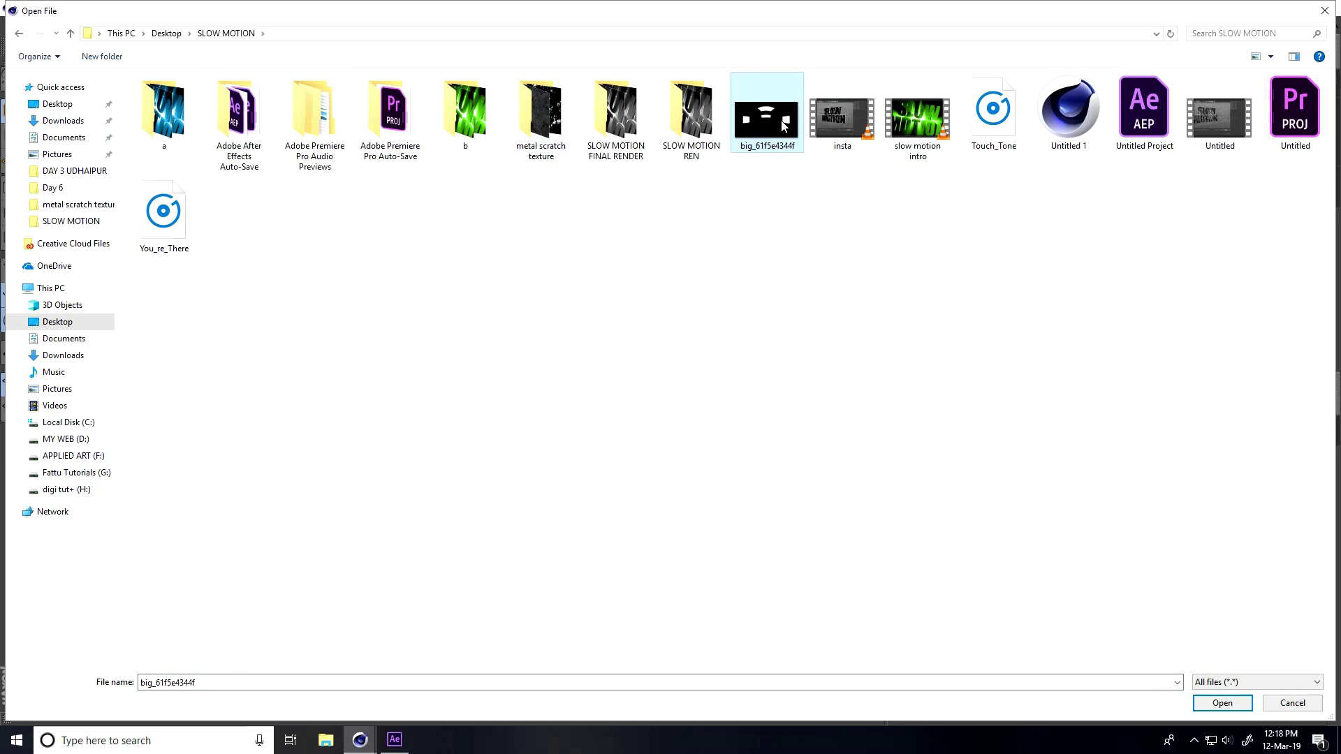
{"action": "left_click", "coordinate": [1228, 704]}
{"action": "left_click", "coordinate": [749, 417]}
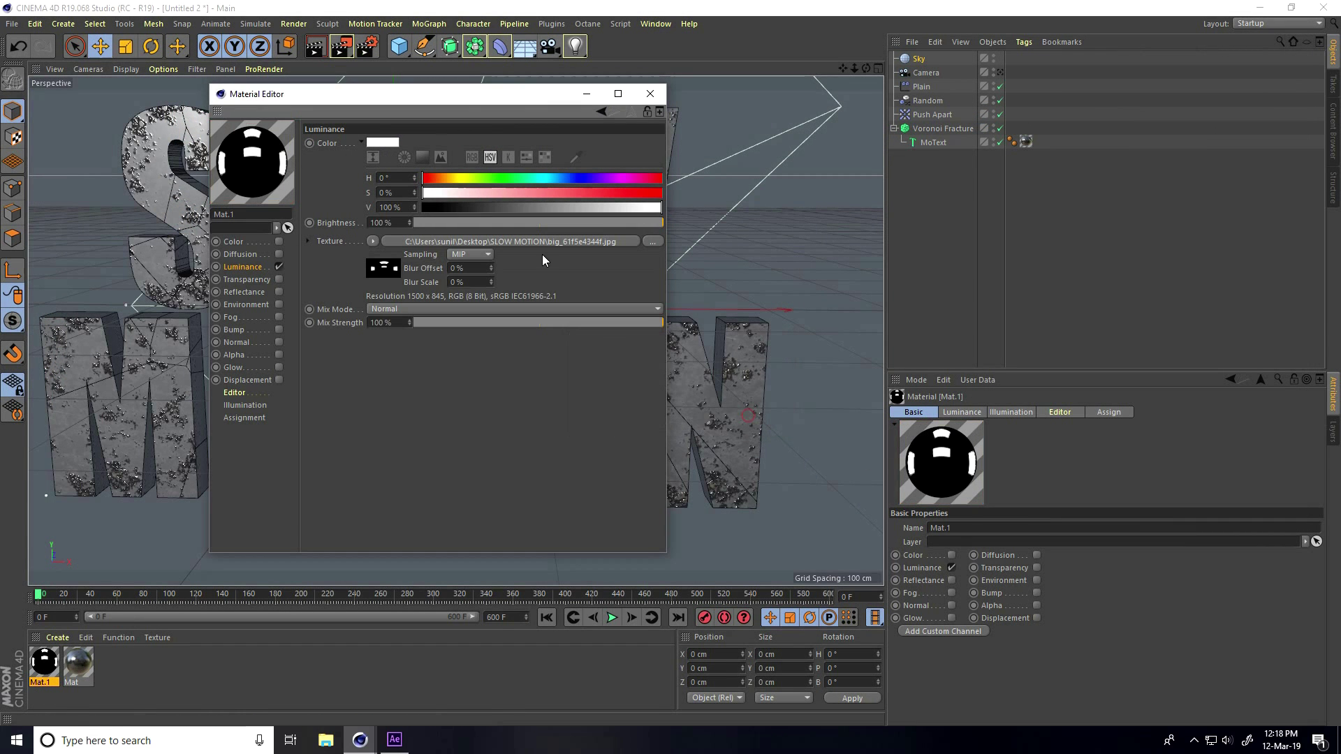
{"action": "left_click", "coordinate": [648, 93]}
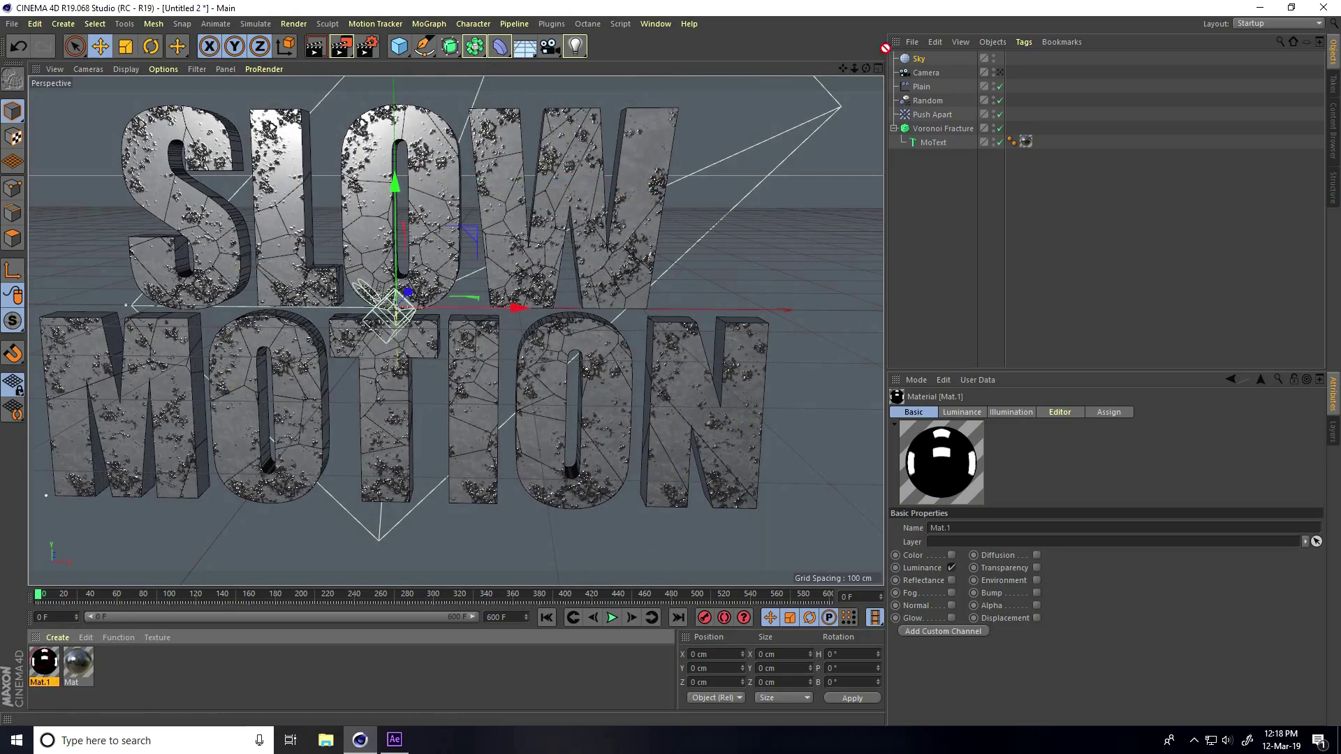
- Apply the luminance material to the Sky object
{"action": "left_click_drag", "start_coordinate": [885, 48], "coordinate": [916, 58]}
{"action": "left_click_drag", "start_coordinate": [447, 315], "coordinate": [366, 301], "text": "alt"}
{"action": "scroll", "coordinate": [471, 272], "scroll_direction": "up", "scroll_amount": 3}
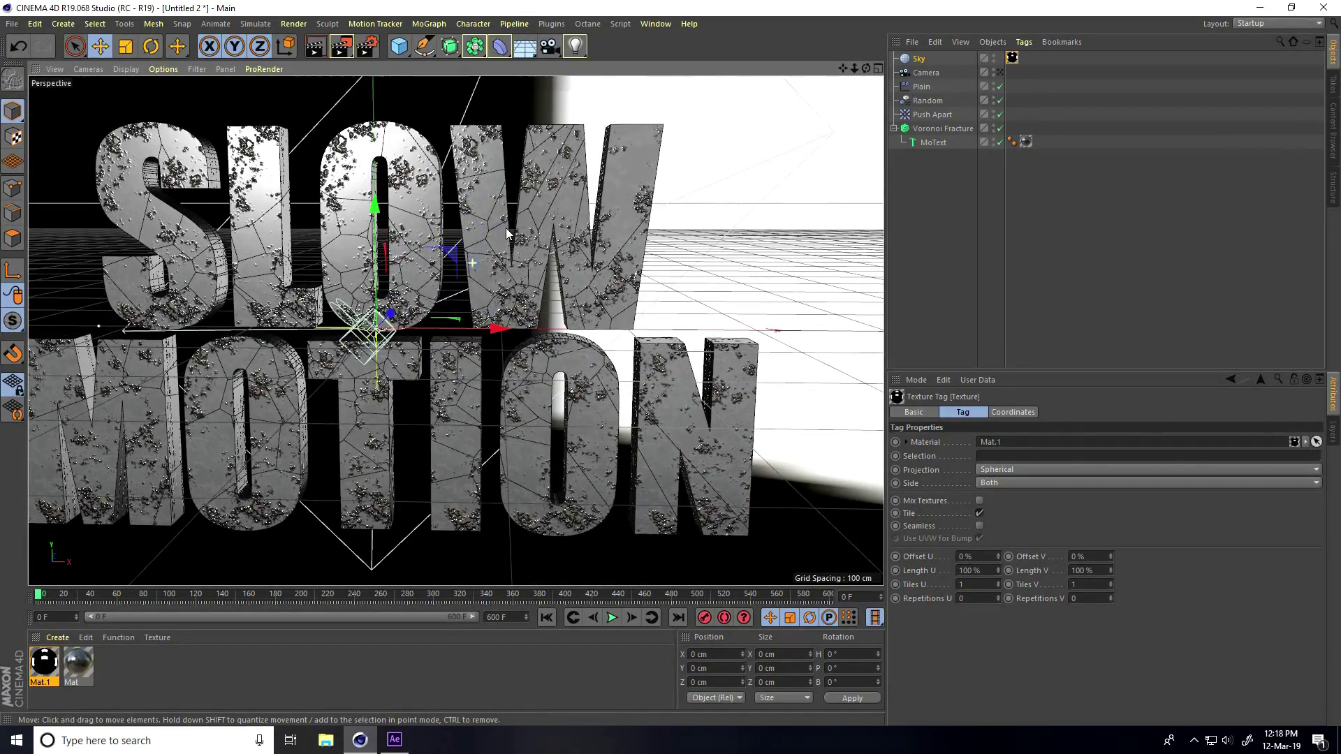
- Add a Compositing tag to the Sky object and turn off Seen by Camera
{"action": "left_click", "coordinate": [917, 60]}
{"action": "right_click", "coordinate": [918, 64]}
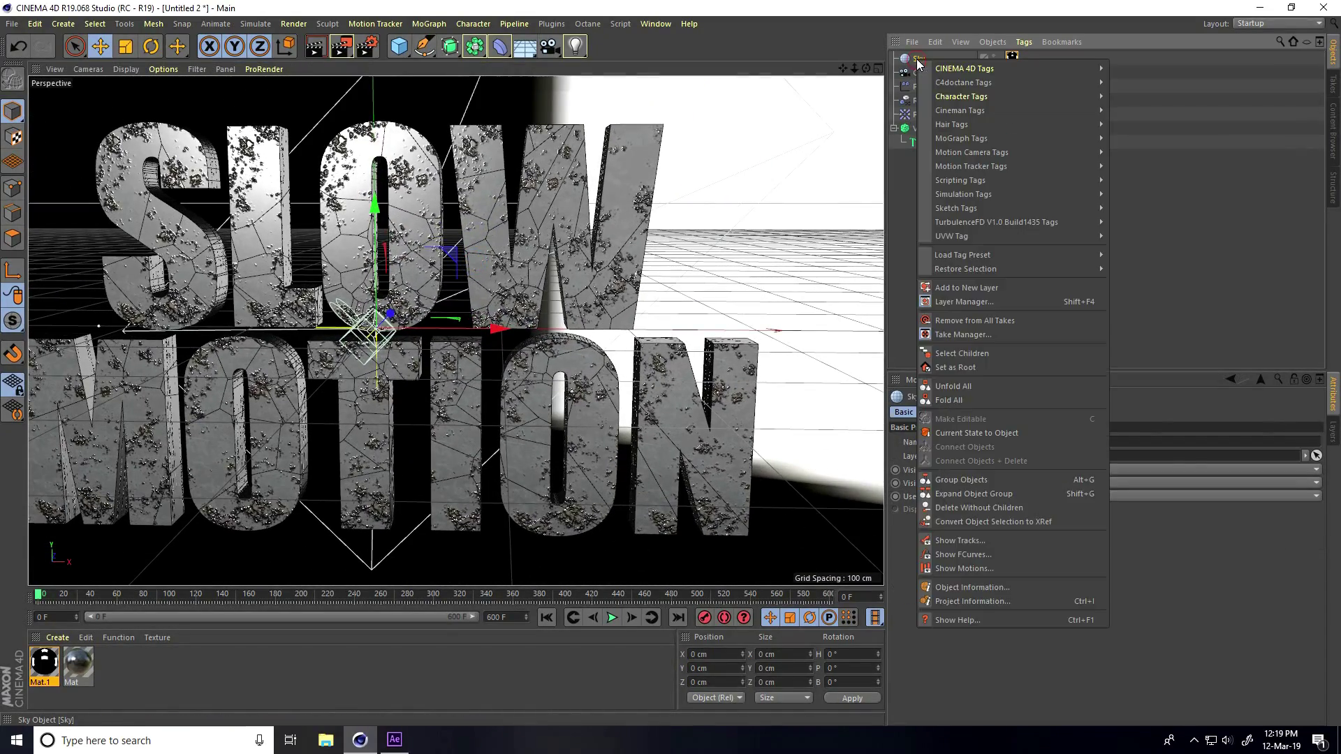
{"action": "mouse_move", "coordinate": [1014, 67]}
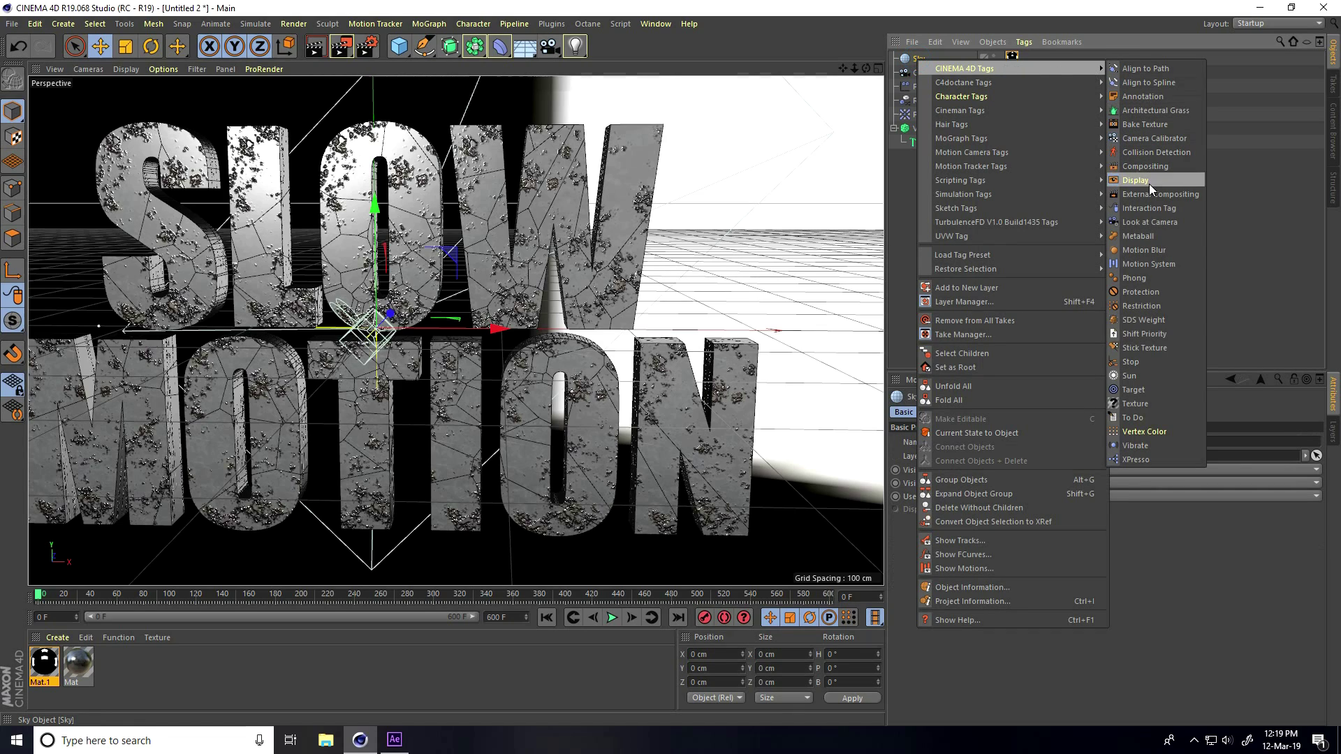
{"action": "left_click", "coordinate": [1166, 167]}
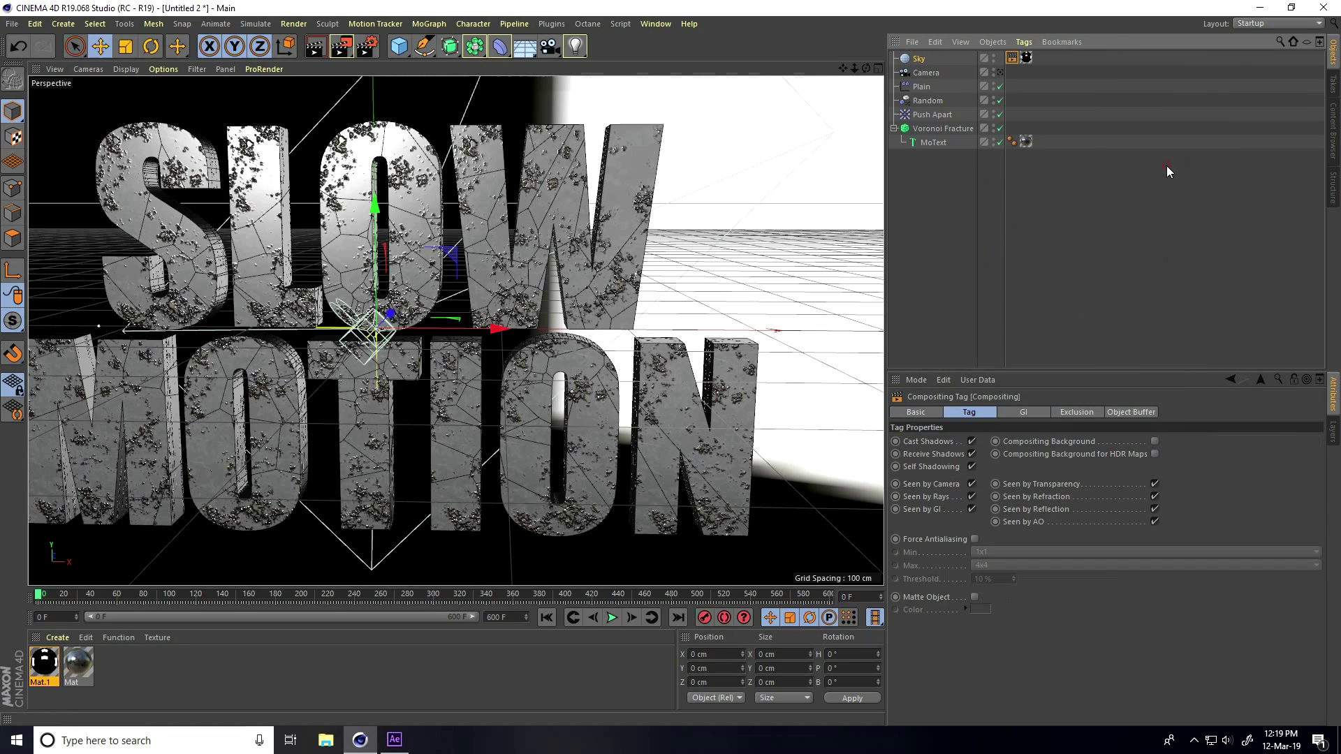
{"action": "left_click", "coordinate": [970, 484]}
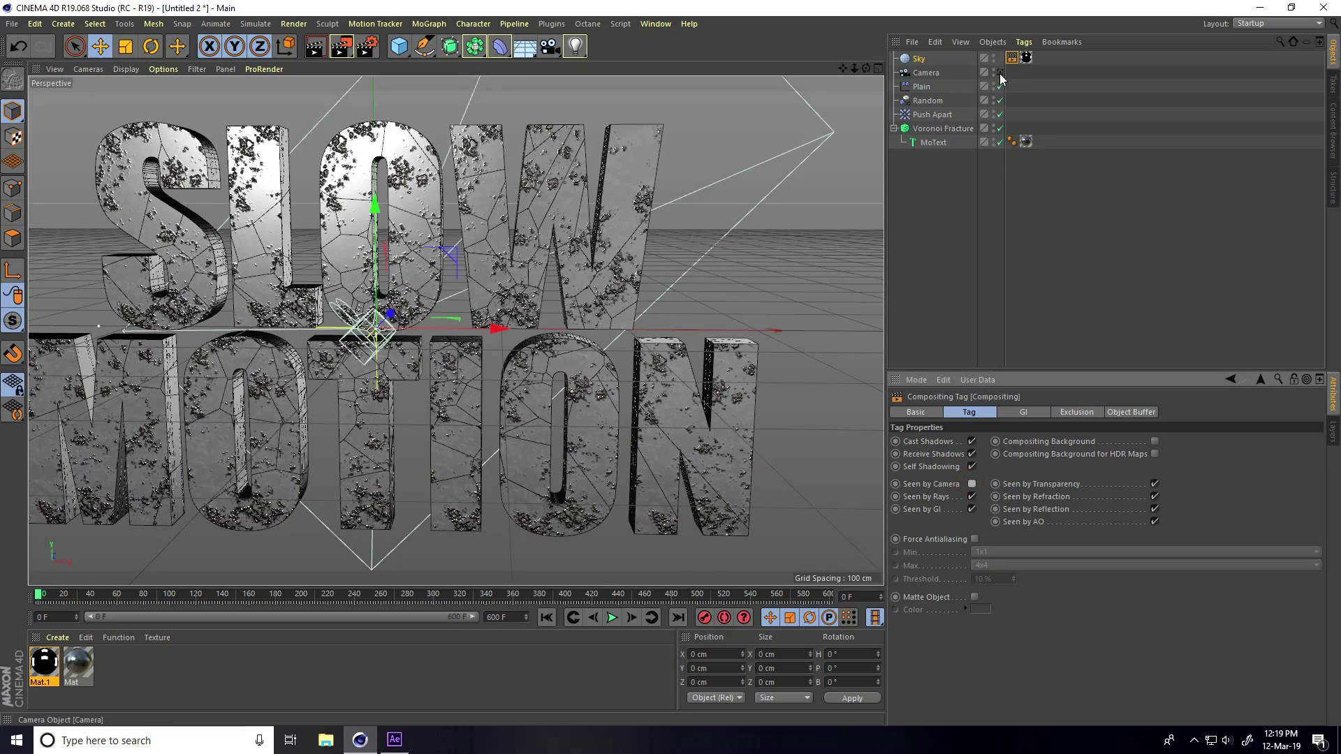
- Play the animation through the camera view up to frame 360, with a test render of the view at frame 83
{"action": "key", "text": "o"}
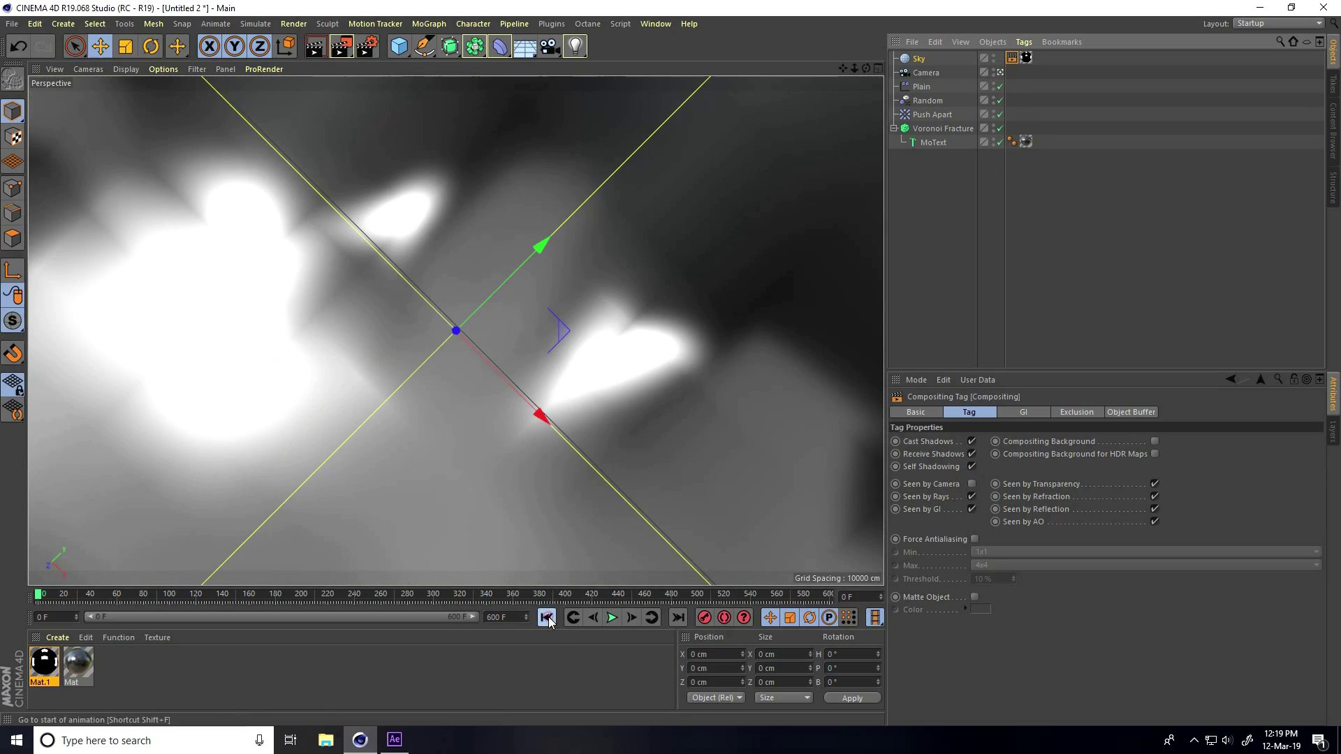
{"action": "left_click", "coordinate": [611, 617]}
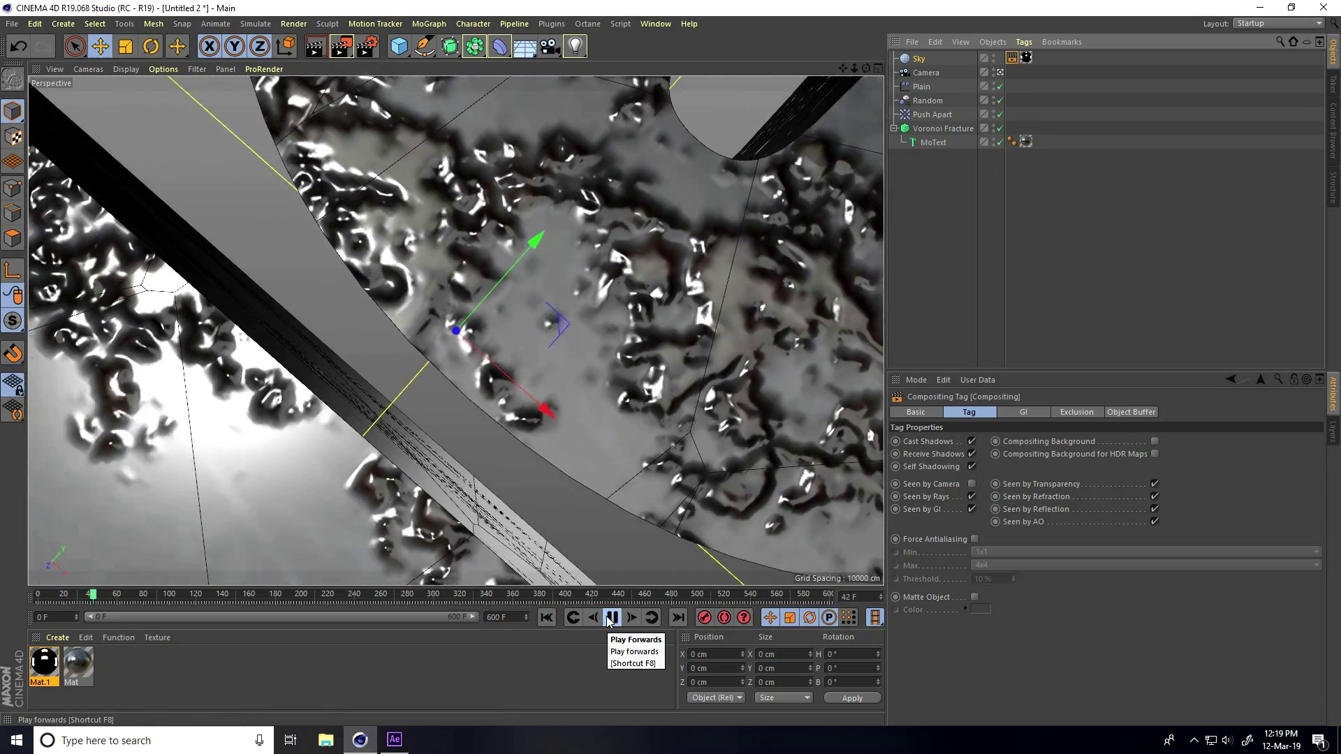
{"action": "left_click", "coordinate": [611, 617]}
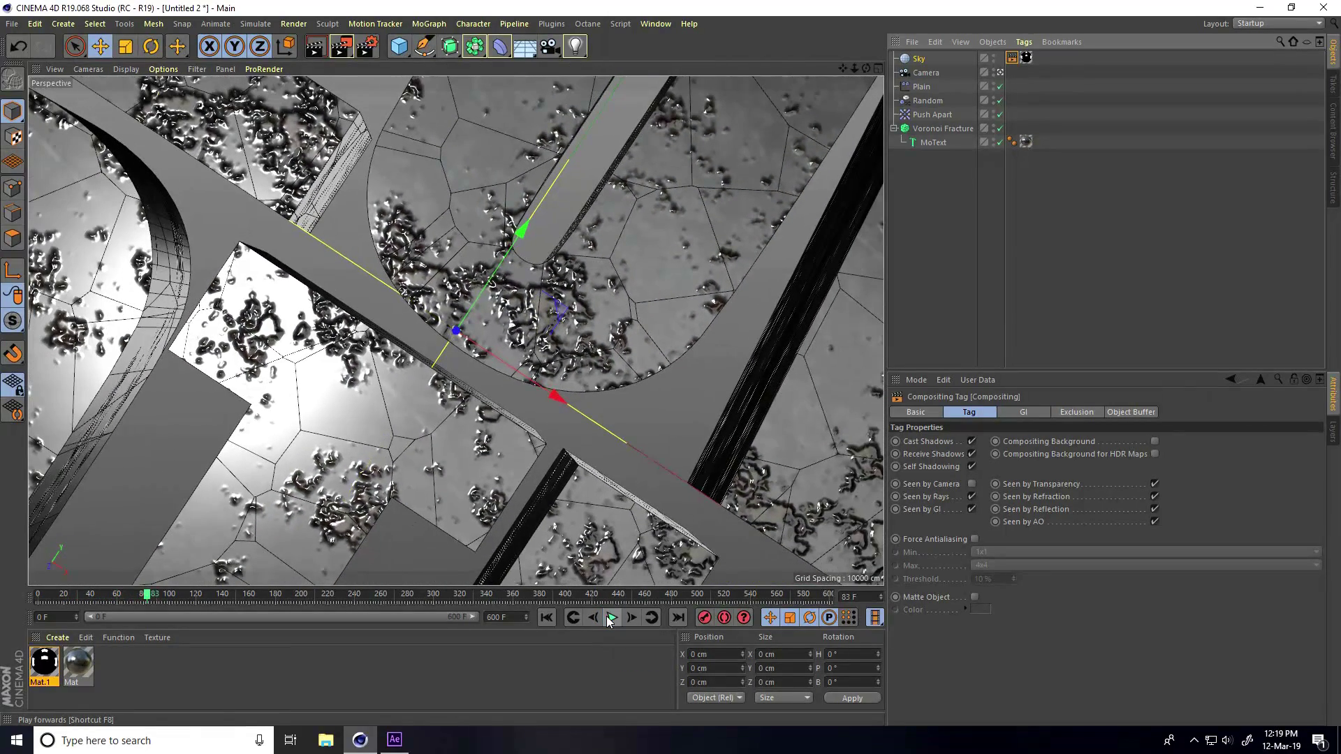
{"action": "left_click", "coordinate": [316, 47]}
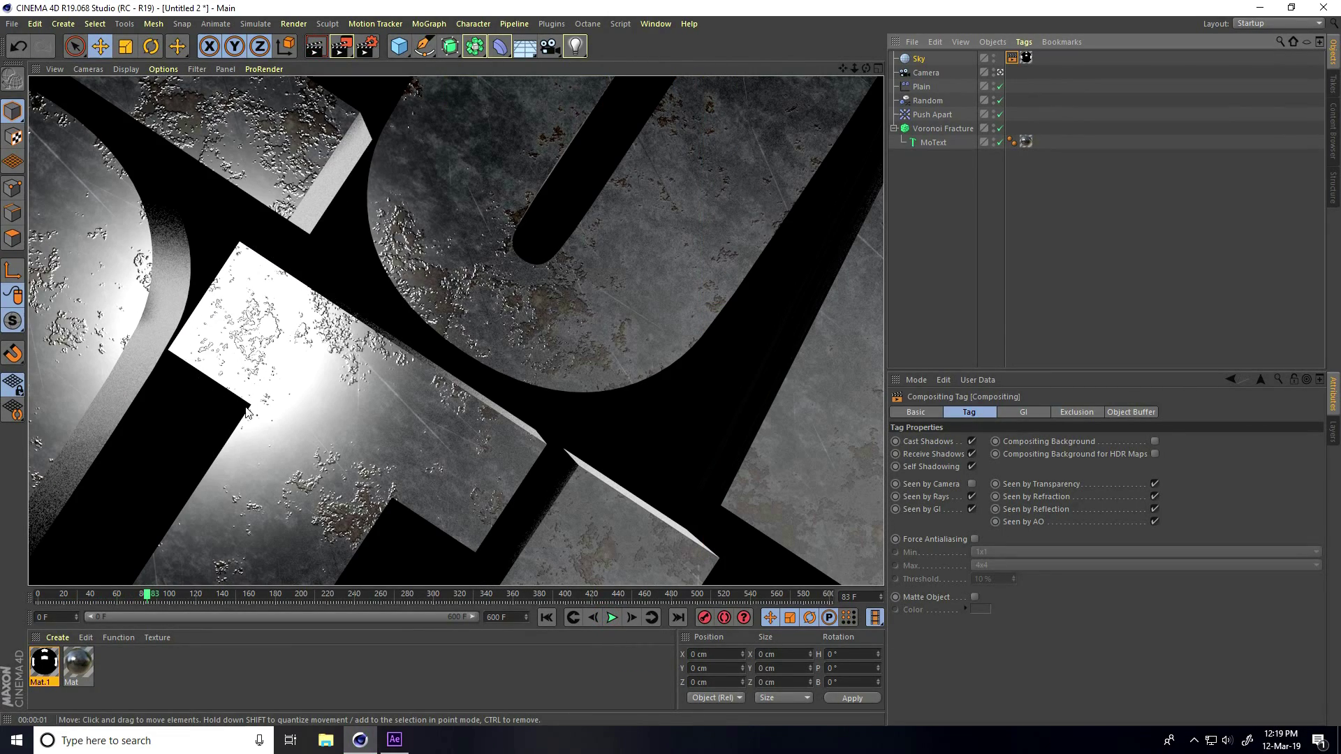
{"action": "left_click", "coordinate": [611, 617]}
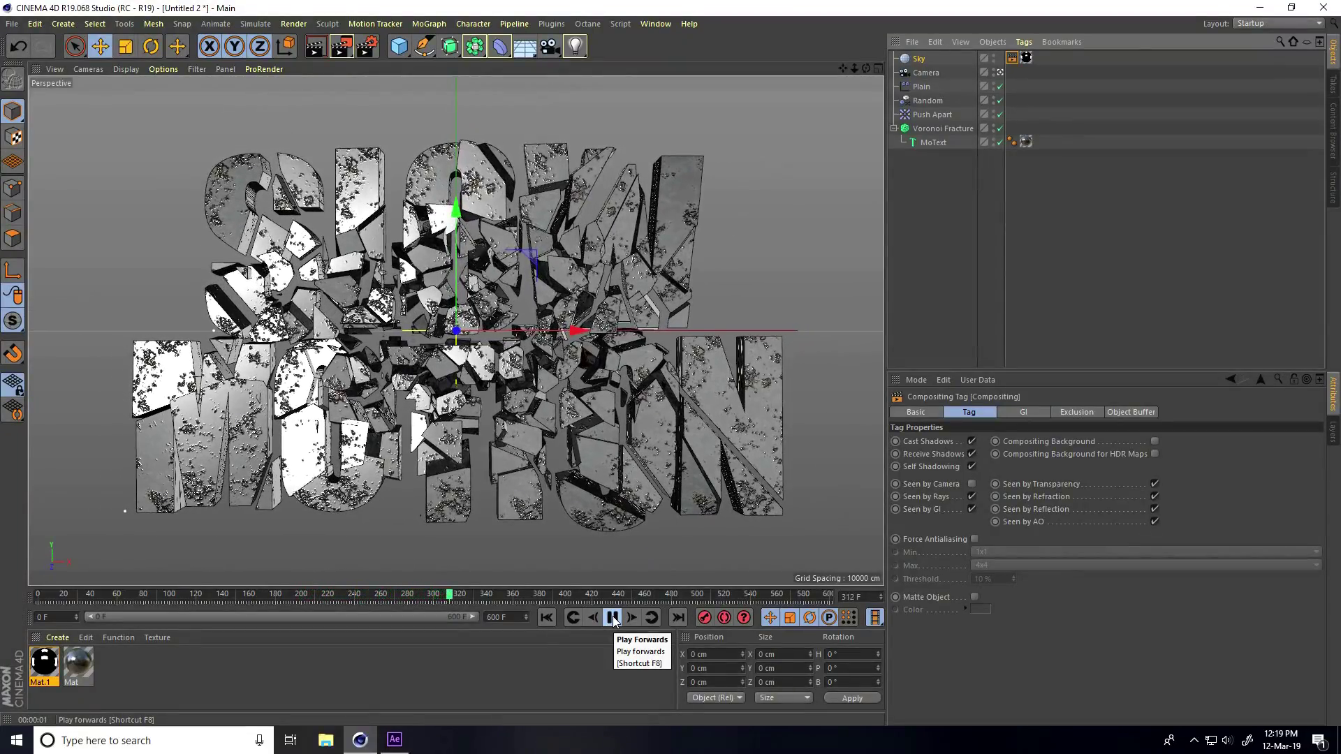
{"action": "left_click", "coordinate": [612, 617]}
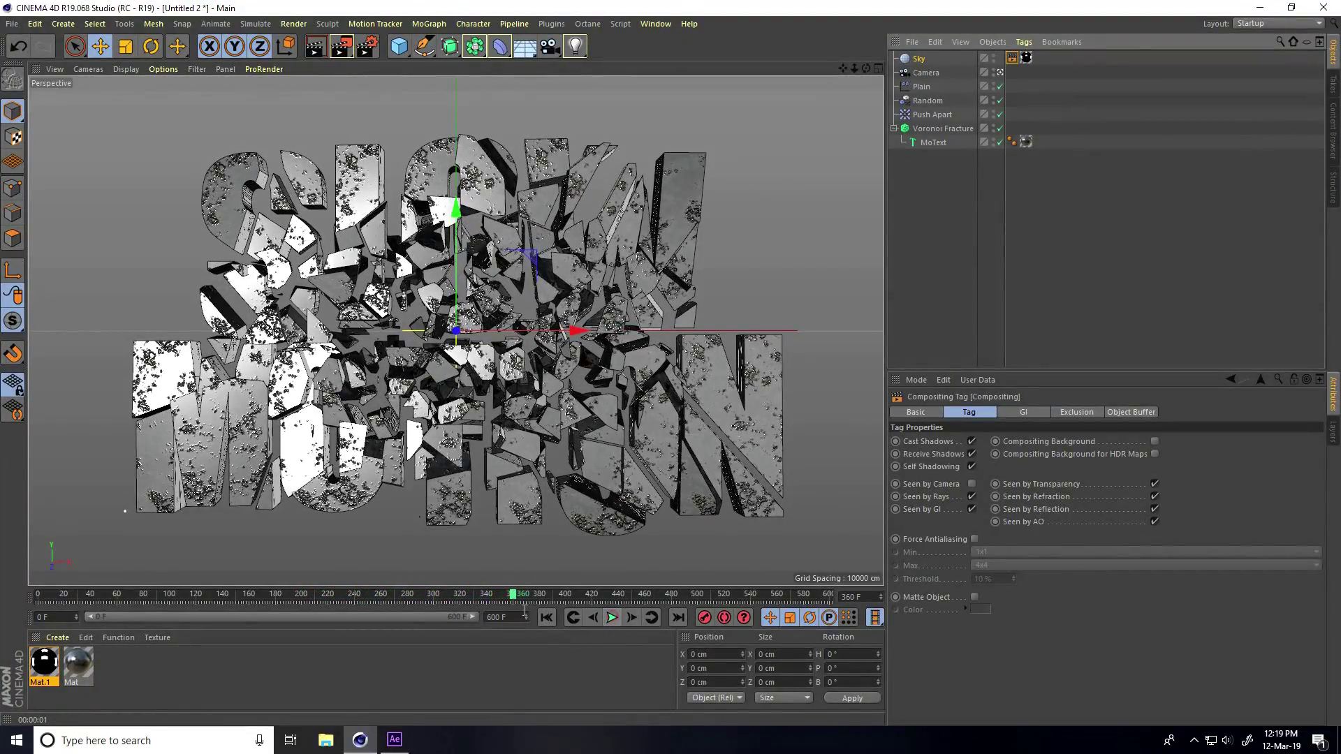
- Leave the camera view, add an omni Light and move it in front of the text to about -518 cm in Z
{"action": "left_click", "coordinate": [1000, 73]}
{"action": "left_click_drag", "start_coordinate": [540, 262], "coordinate": [419, 363], "text": "alt"}
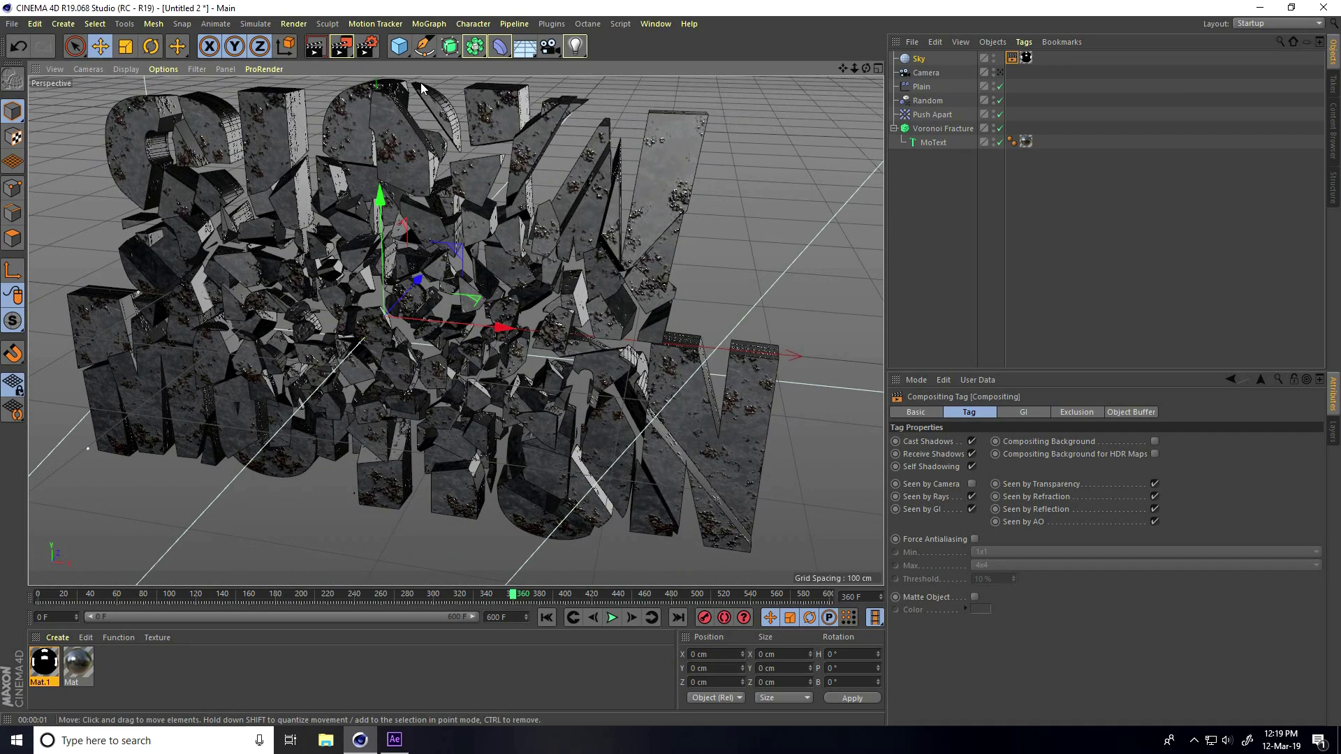
{"action": "left_click", "coordinate": [581, 49]}
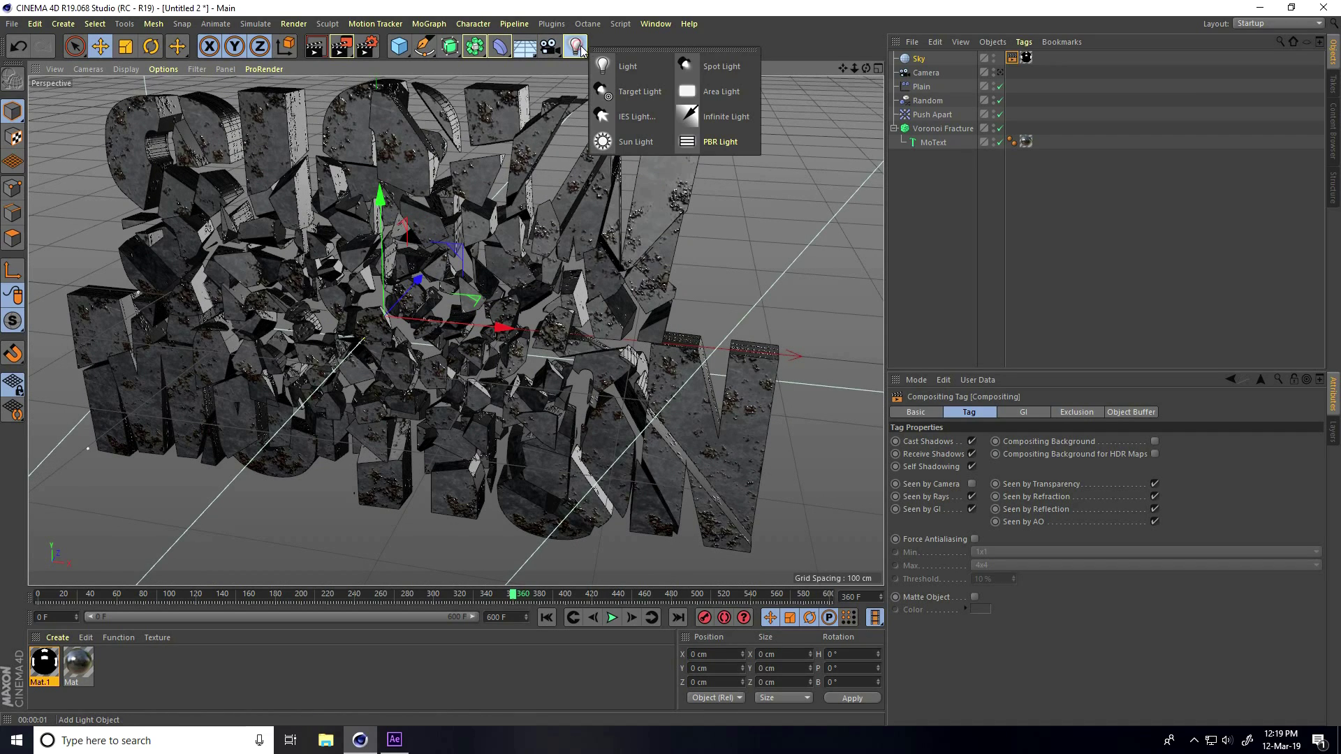
{"action": "left_click", "coordinate": [651, 73]}
{"action": "scroll", "coordinate": [496, 287], "scroll_direction": "down", "scroll_amount": 3}
{"action": "left_click_drag", "start_coordinate": [496, 288], "coordinate": [492, 251], "text": "alt"}
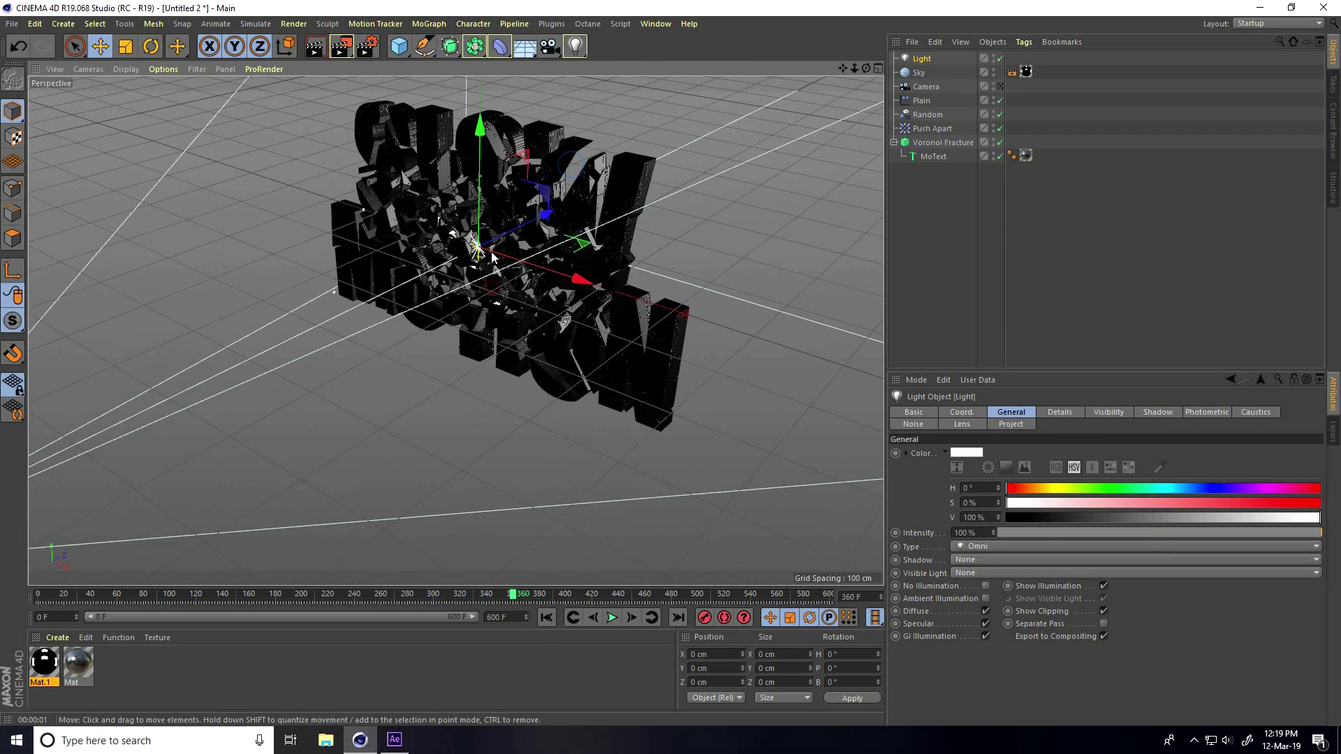
{"action": "left_click_drag", "start_coordinate": [554, 218], "coordinate": [253, 362]}
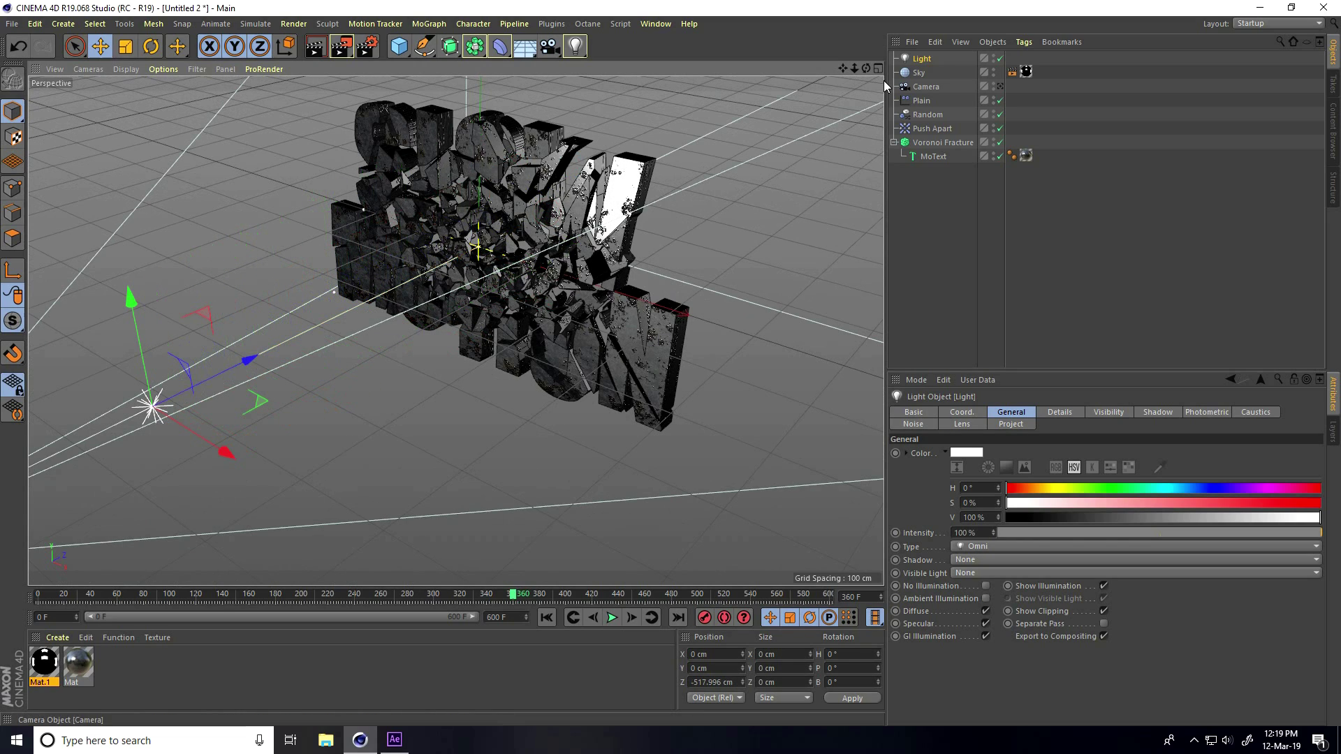
- Set the light's intensity to 20% and its color to hue 200° with 50% saturation
{"action": "double_click", "coordinate": [974, 532]}
{"action": "type", "text": "20"}
{"action": "key", "text": "Return"}
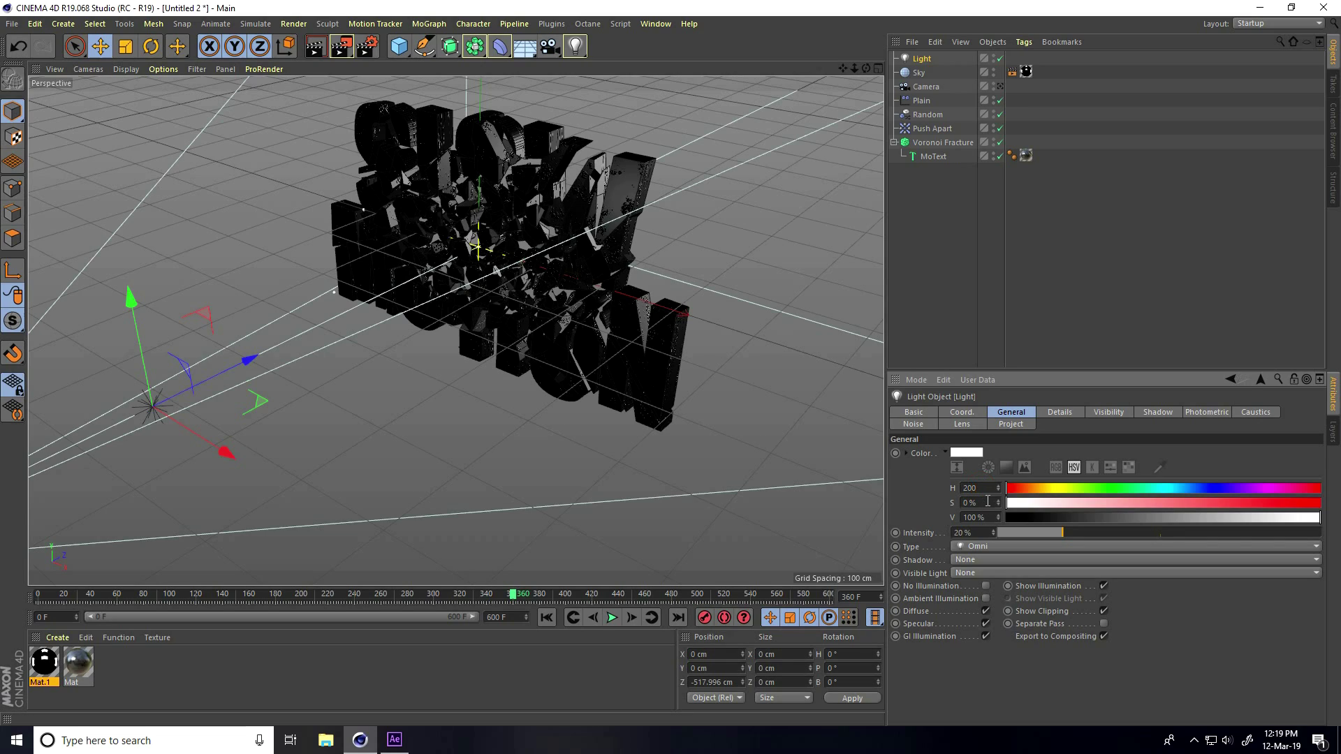
{"action": "double_click", "coordinate": [988, 501]}
{"action": "type", "text": "50"}
{"action": "key", "text": "Return"}
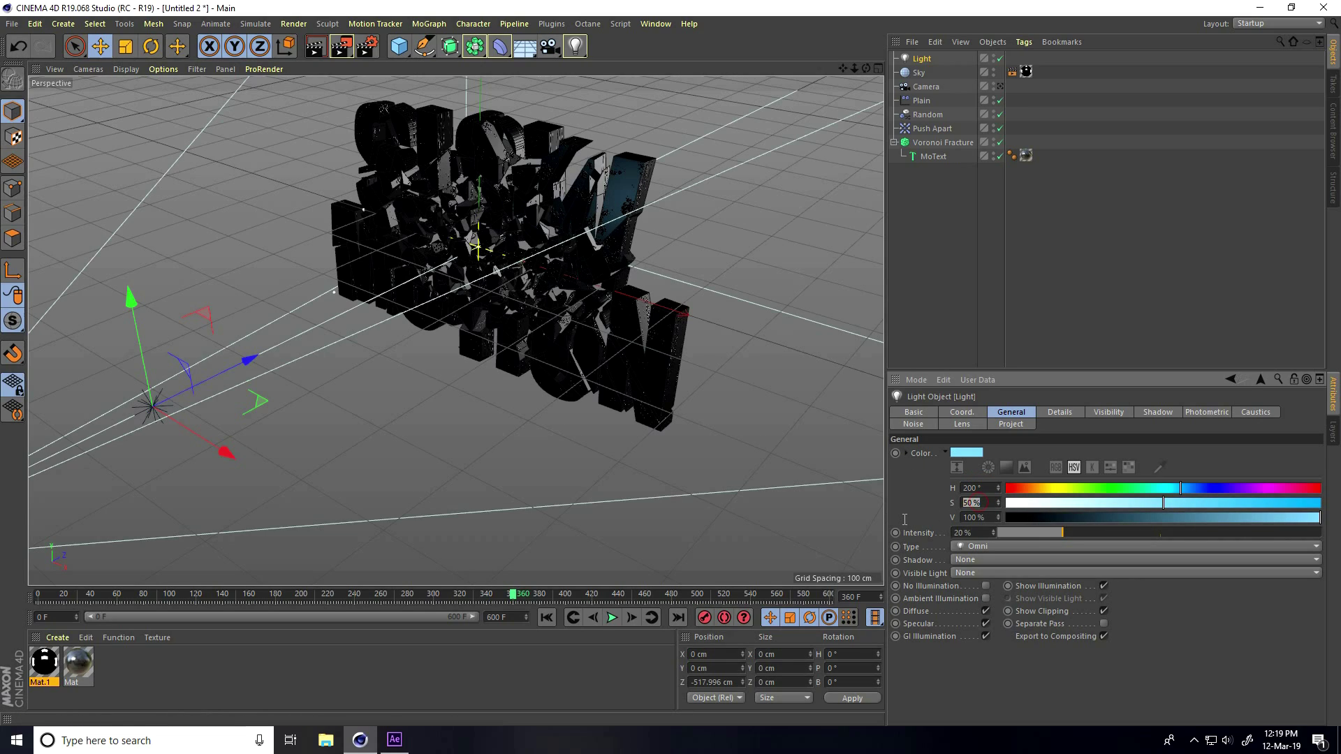
- Set the omni light's color saturation to 20%
{"action": "type", "text": "20"}
{"action": "key", "text": "Return"}
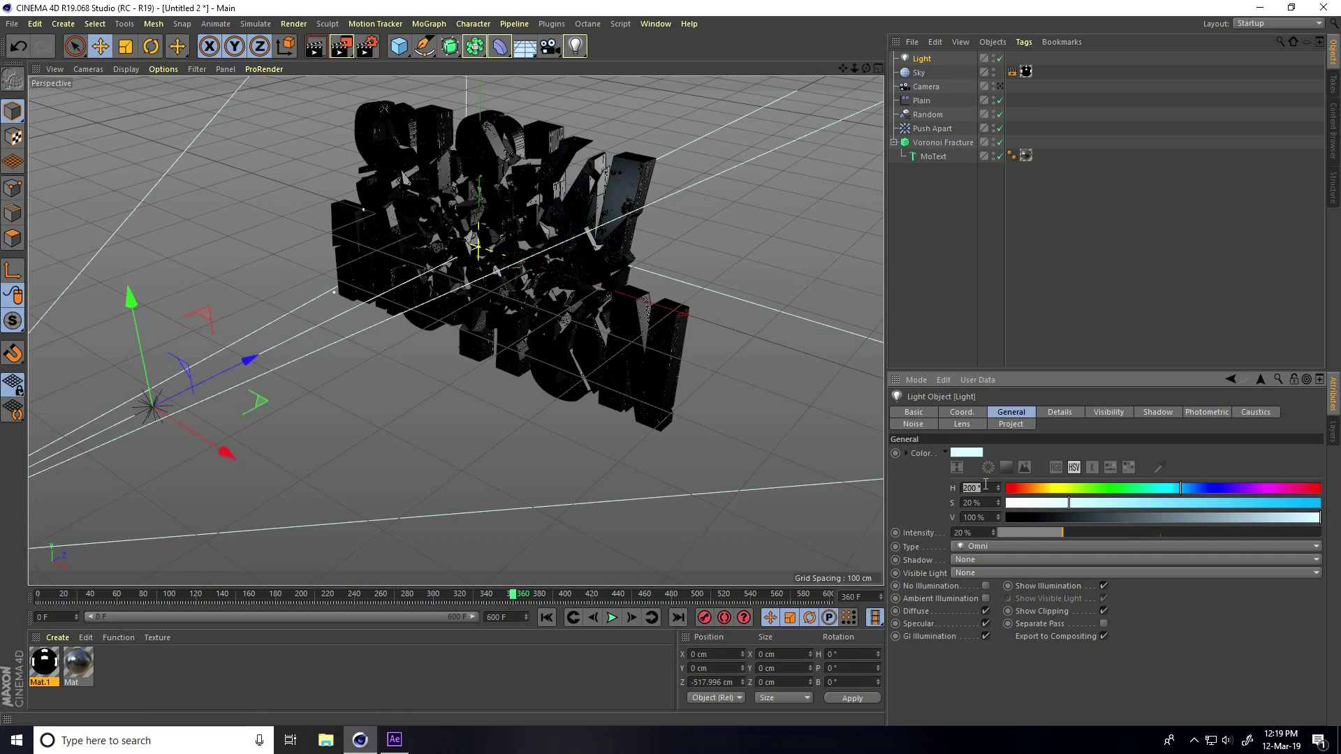
{"action": "left_click", "coordinate": [963, 502]}
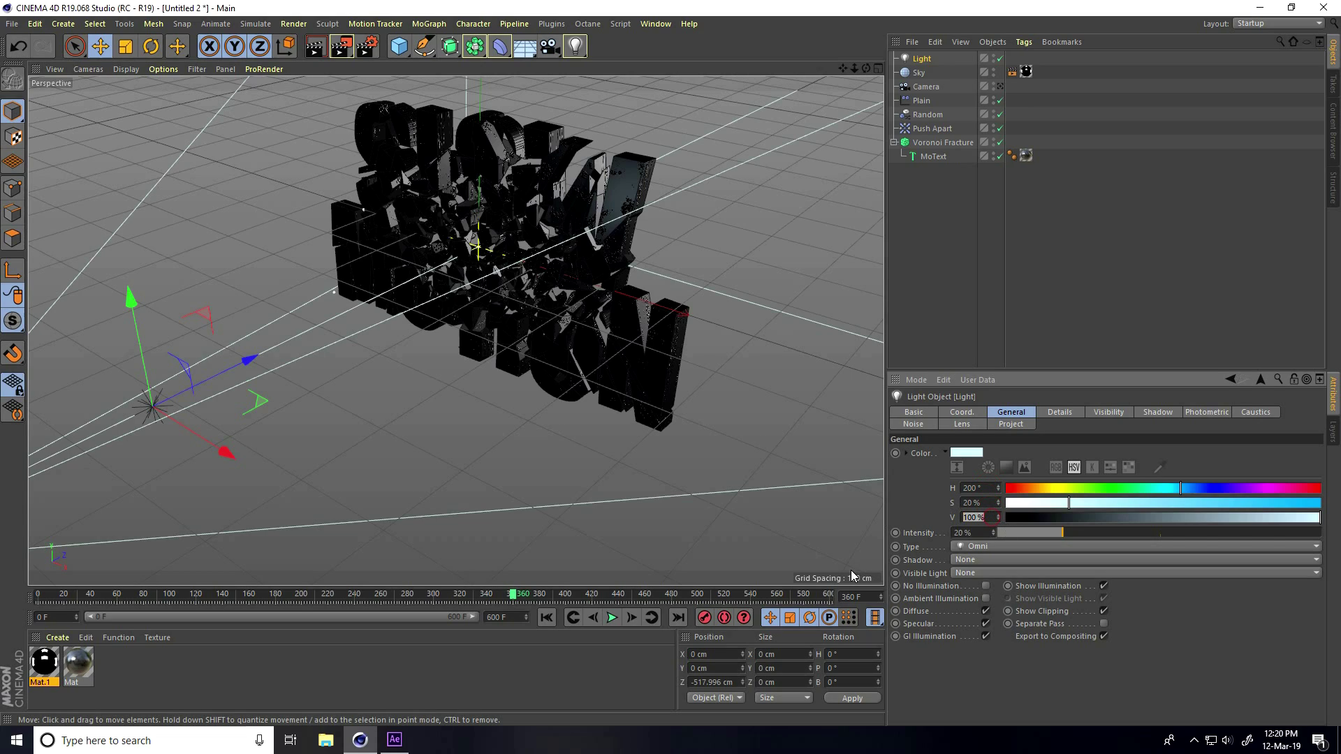
- Add a Spot Light, flip its pitch to -180° and move it behind the text to about 349 cm in Z
{"action": "left_click", "coordinate": [576, 48]}
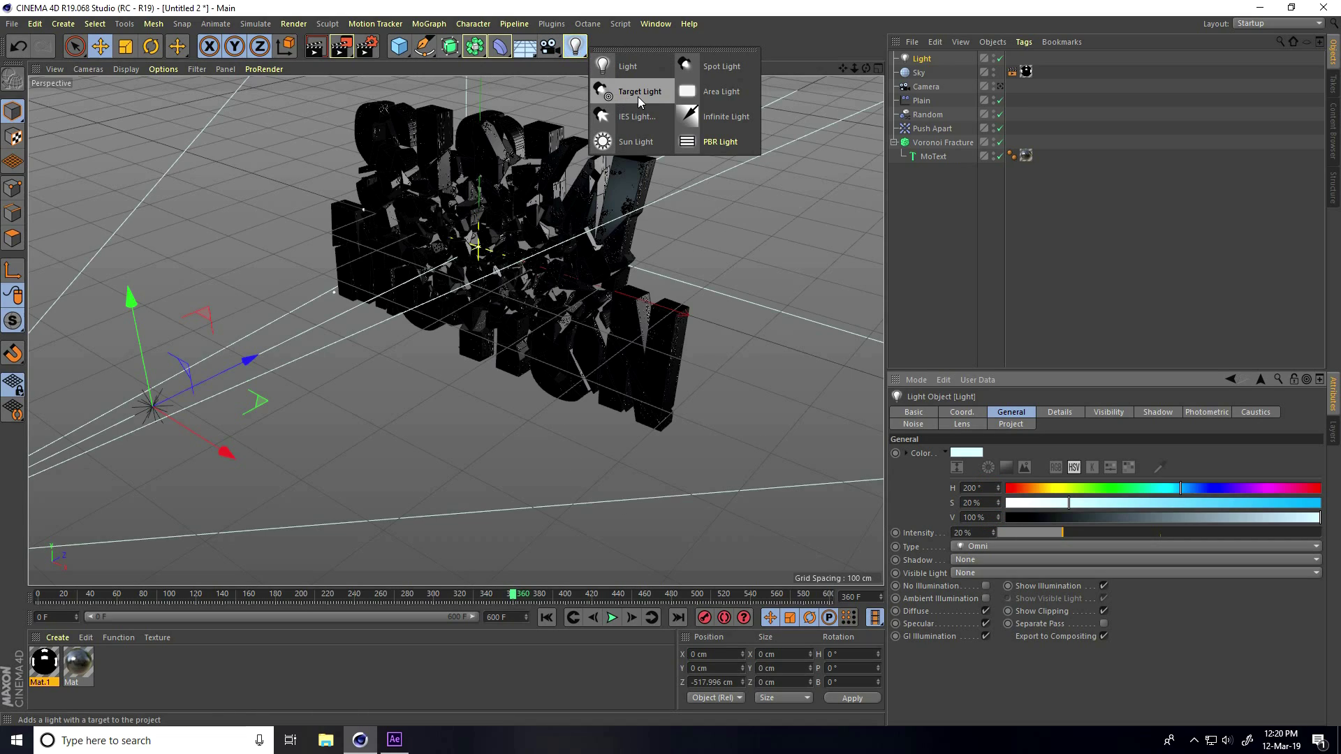
{"action": "left_click", "coordinate": [722, 67]}
{"action": "left_click_drag", "start_coordinate": [673, 257], "coordinate": [325, 358], "text": "alt"}
{"action": "key", "text": "r"}
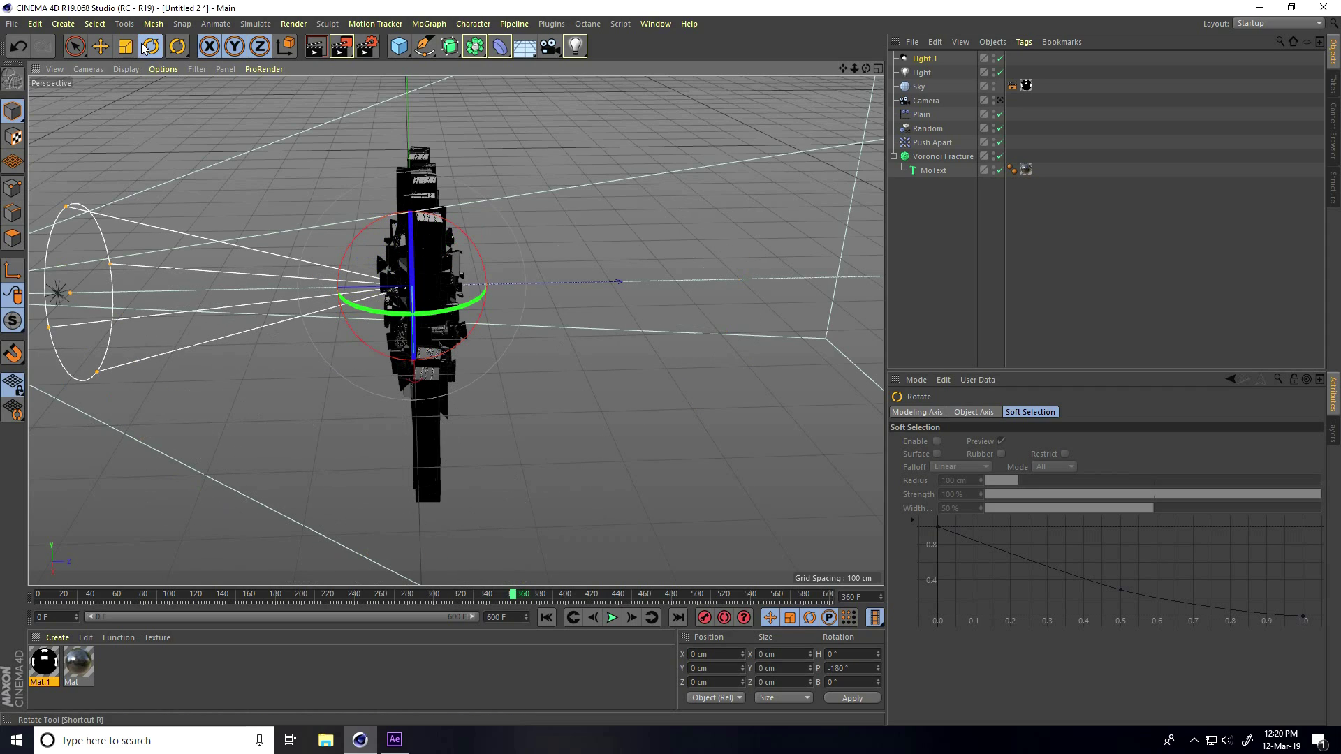
{"action": "left_click", "coordinate": [100, 46]}
{"action": "left_click_drag", "start_coordinate": [305, 289], "coordinate": [553, 303]}
- Set the spot light's visible light to Volumetric and widen its cone to an outer angle of about 54°
{"action": "left_click", "coordinate": [923, 58]}
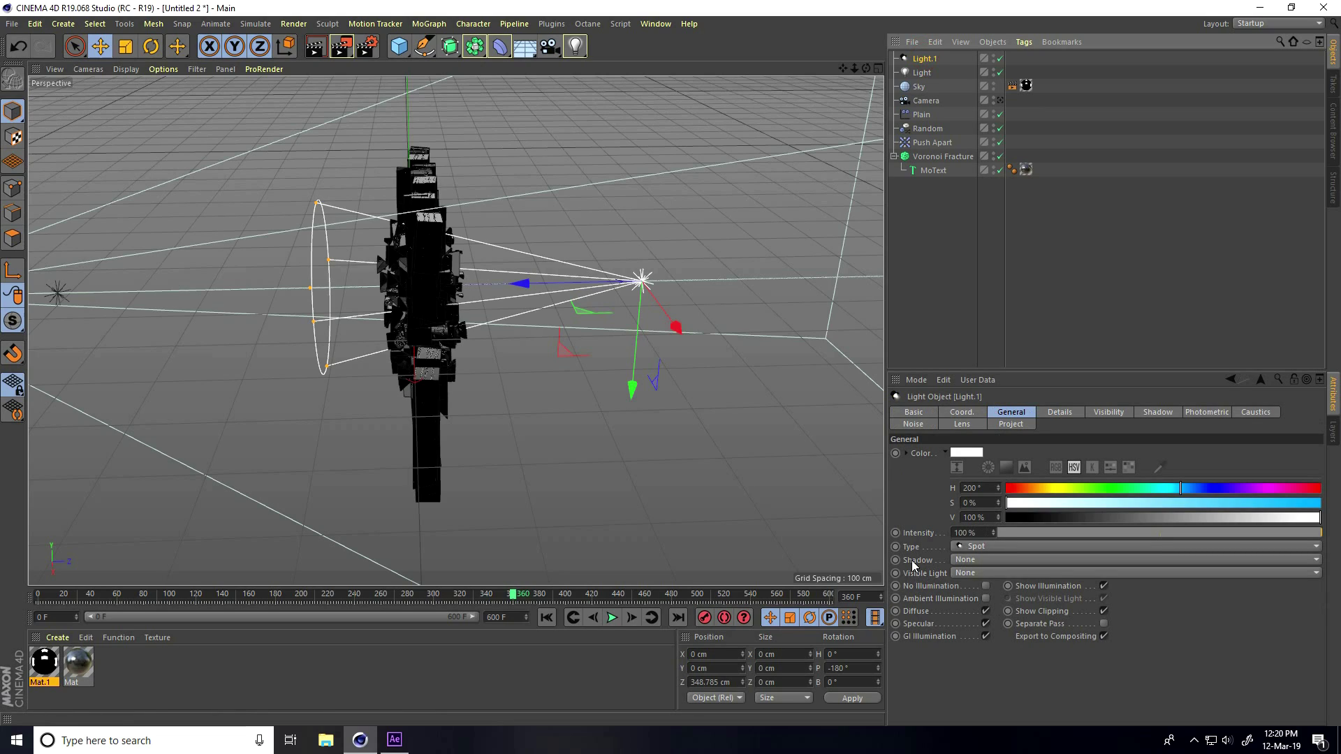
{"action": "left_click", "coordinate": [982, 572]}
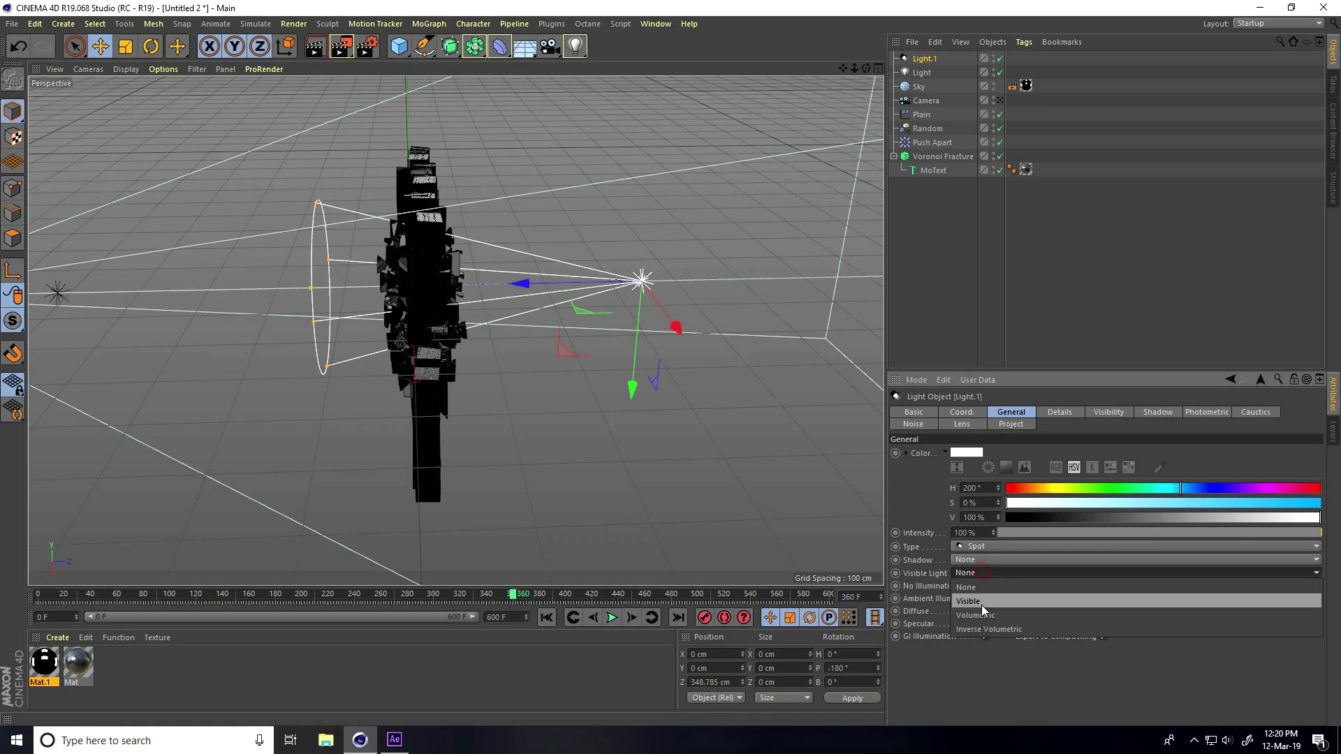
{"action": "left_click", "coordinate": [1000, 617]}
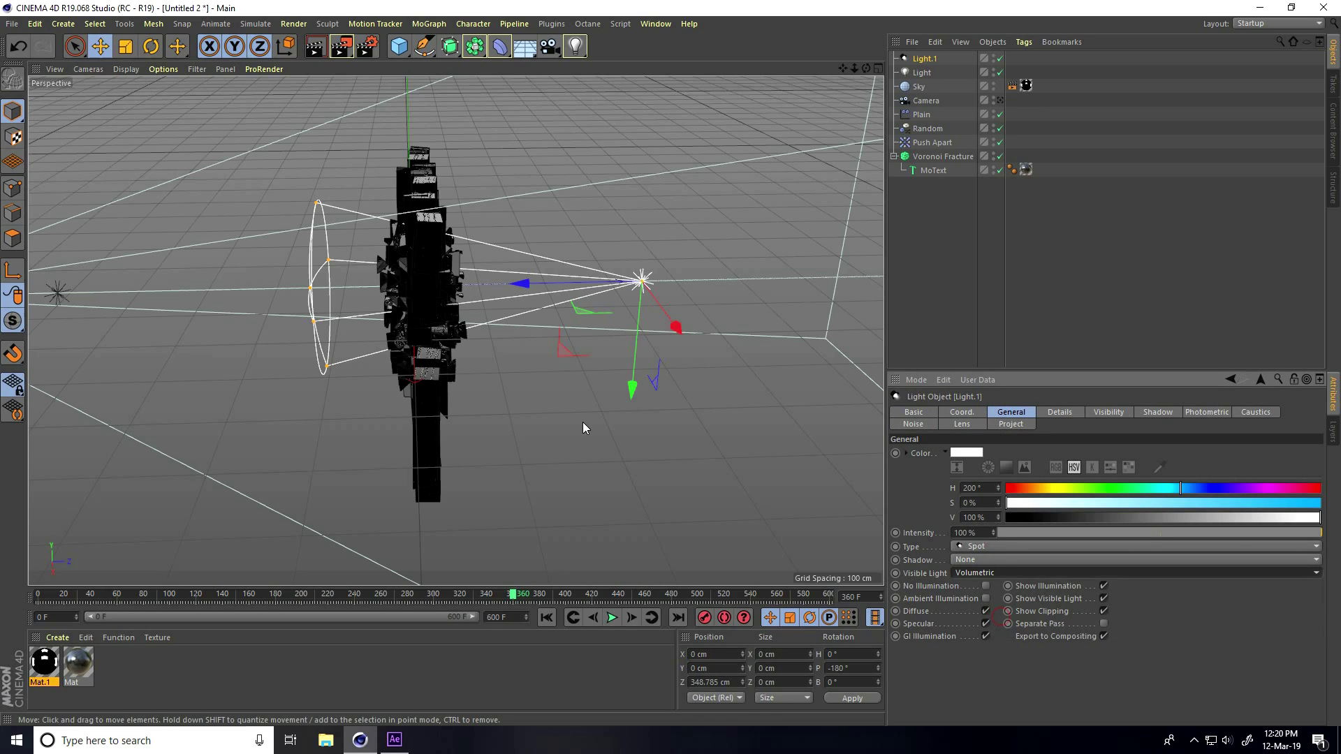
{"action": "left_click_drag", "start_coordinate": [583, 422], "coordinate": [479, 288], "text": "alt"}
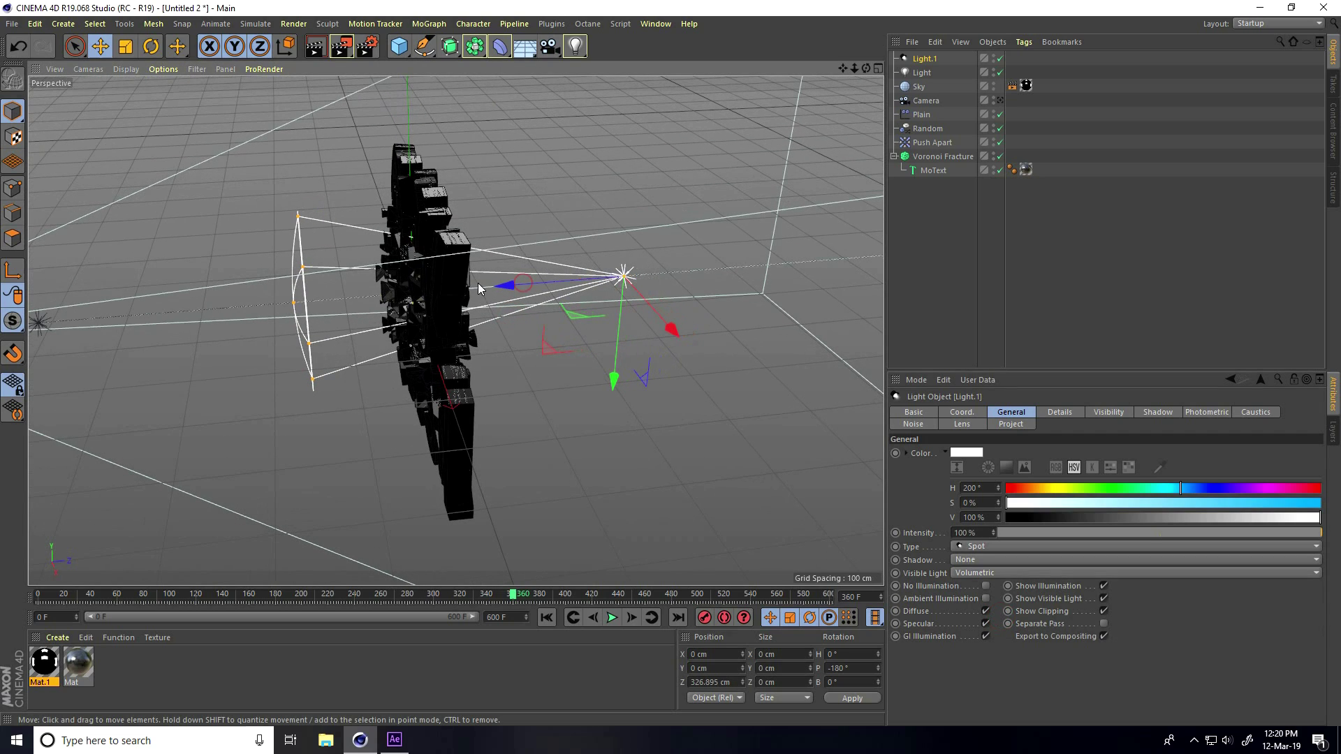
{"action": "left_click_drag", "start_coordinate": [293, 308], "coordinate": [398, 295]}
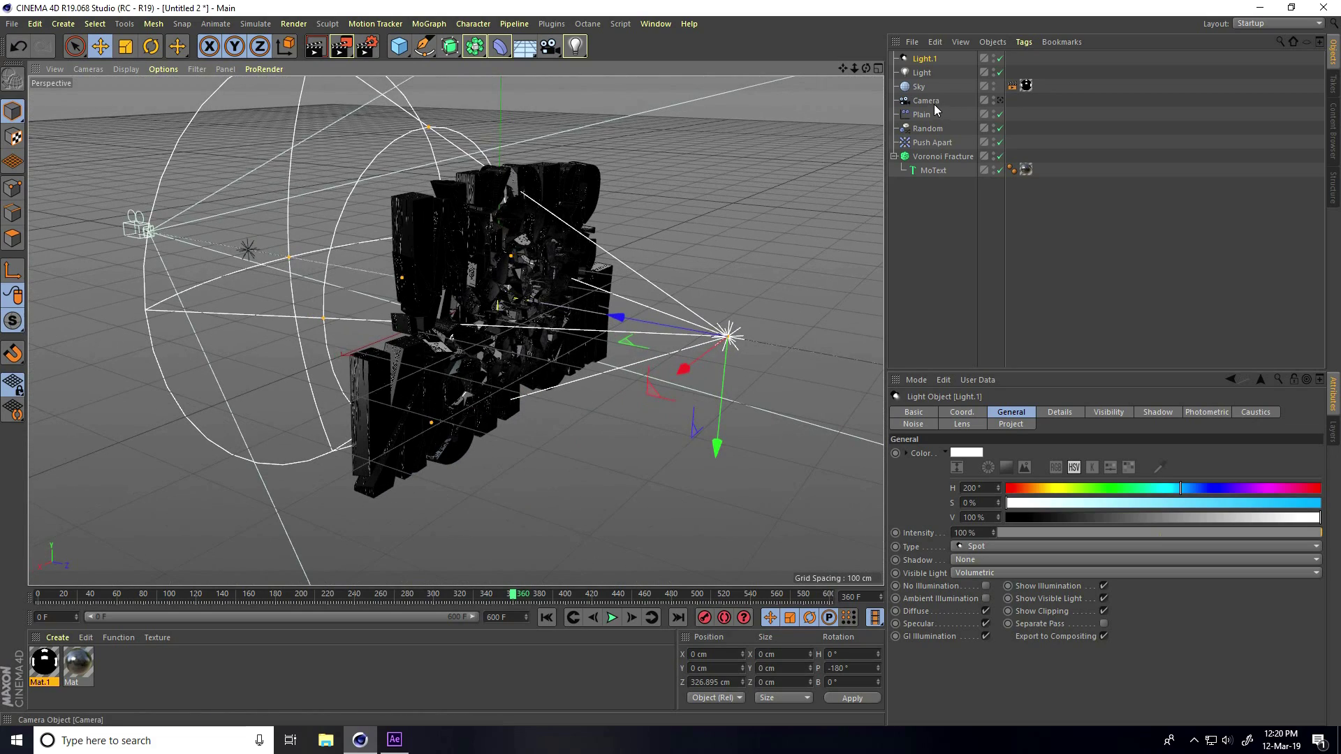
- Set the spot light's falloff to Inverse Square (Physically Accurate) and open its visibility settings
{"action": "left_click", "coordinate": [1066, 412]}
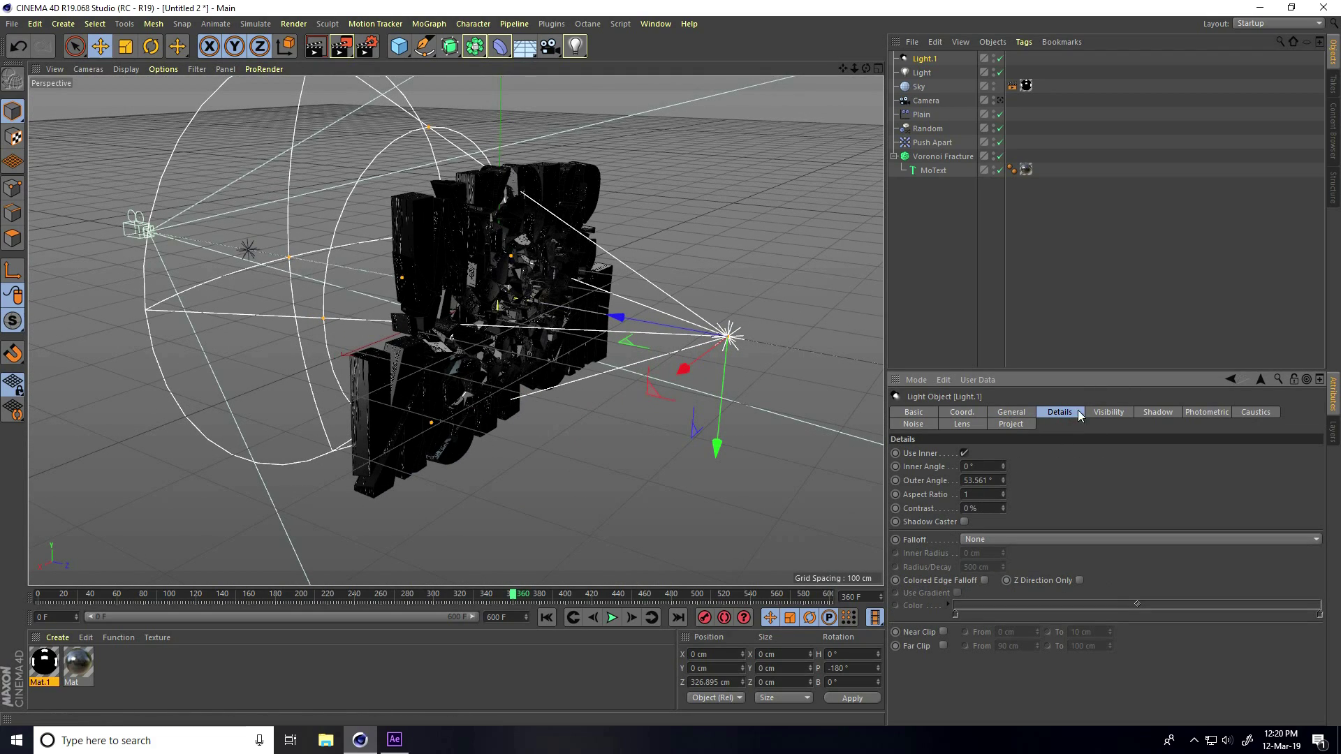
{"action": "left_click", "coordinate": [983, 539]}
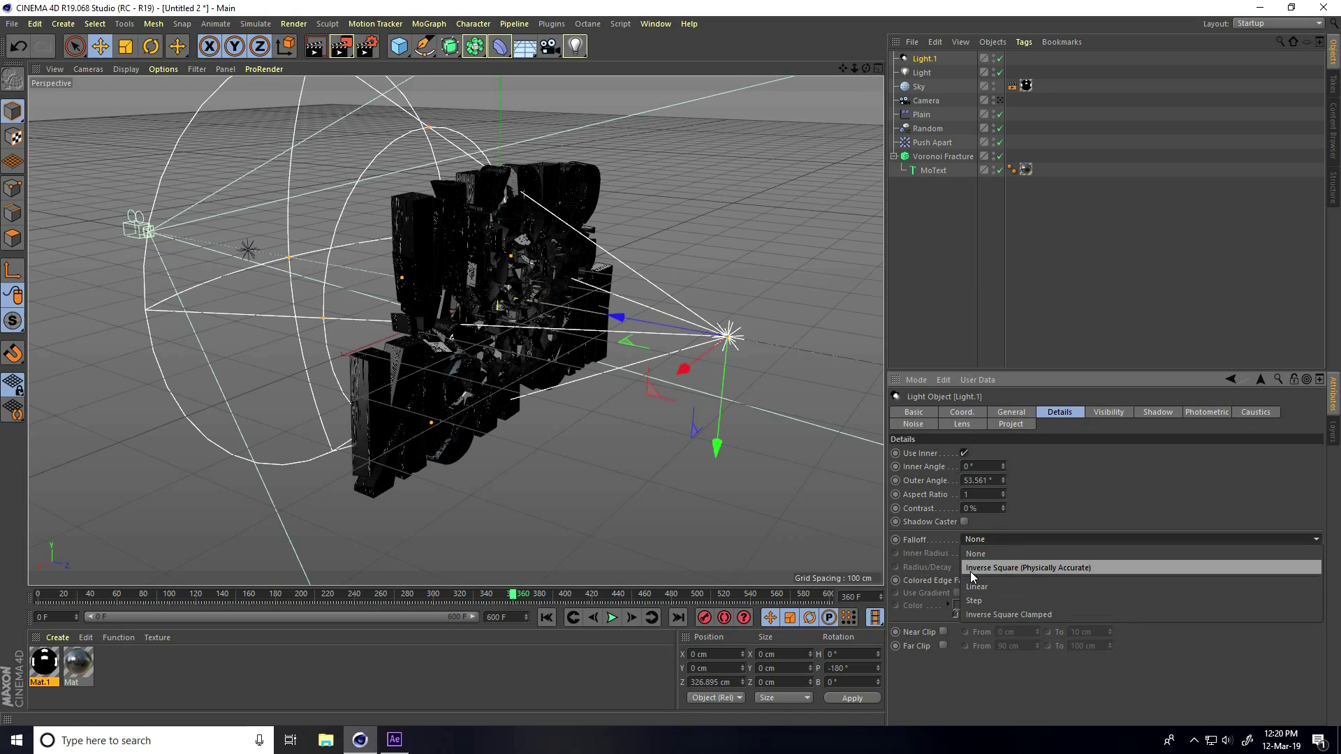
{"action": "left_click", "coordinate": [1049, 568]}
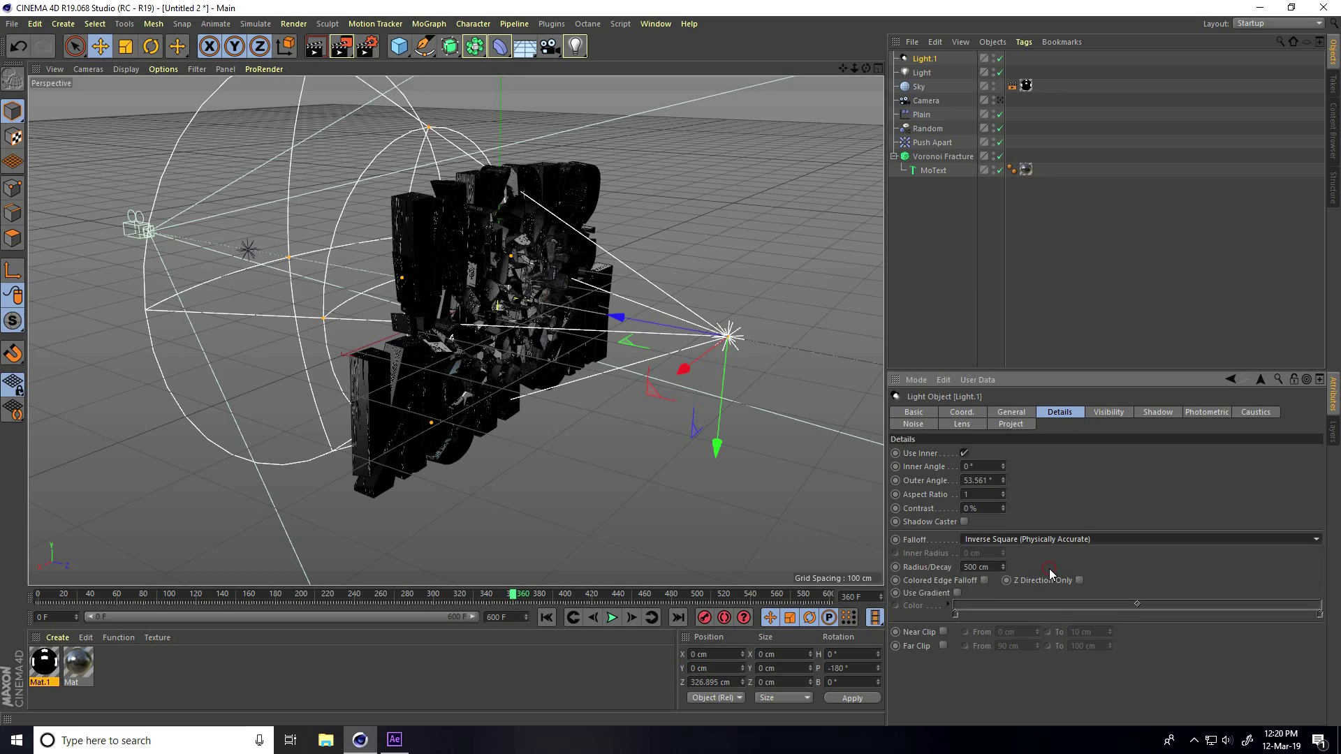
{"action": "left_click", "coordinate": [1105, 412]}
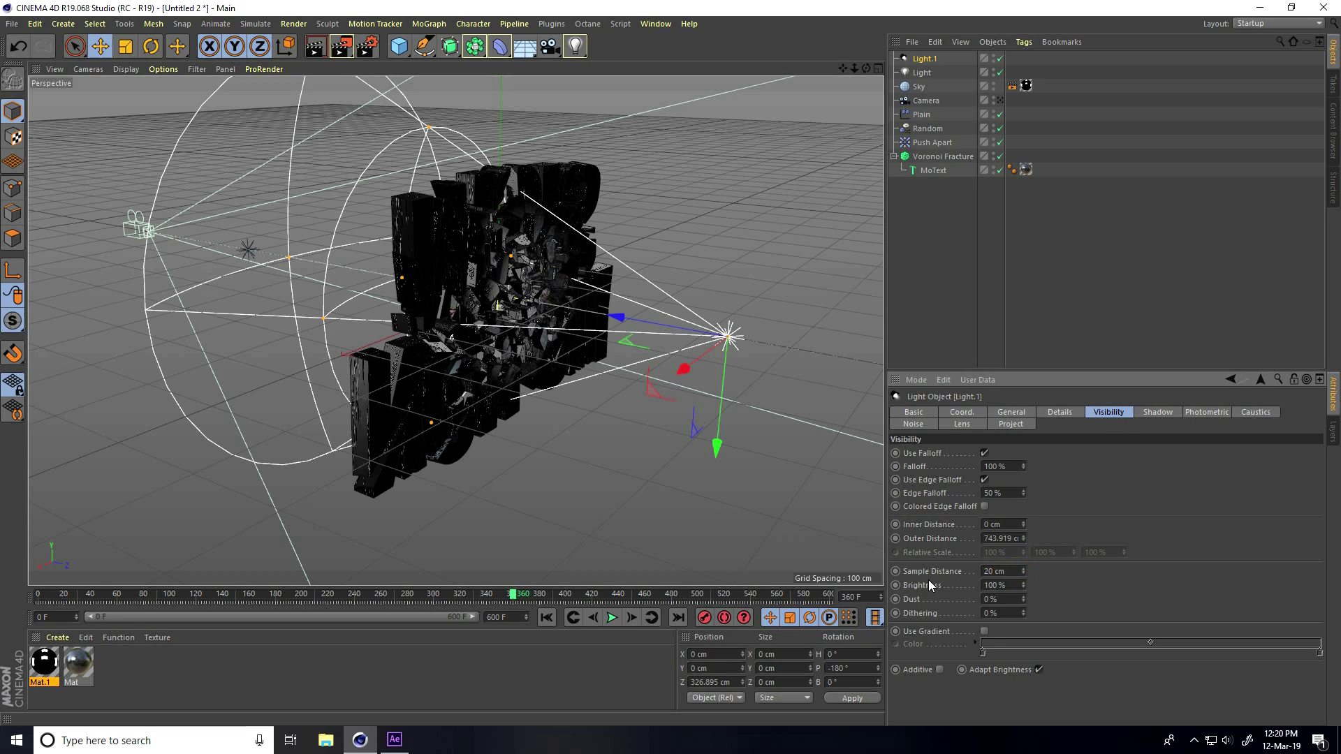
- Test-render the camera view to check the volumetric spot light, and return to the free perspective view
{"action": "left_click_drag", "start_coordinate": [619, 418], "coordinate": [374, 84], "text": "alt"}
{"action": "left_click", "coordinate": [315, 46]}
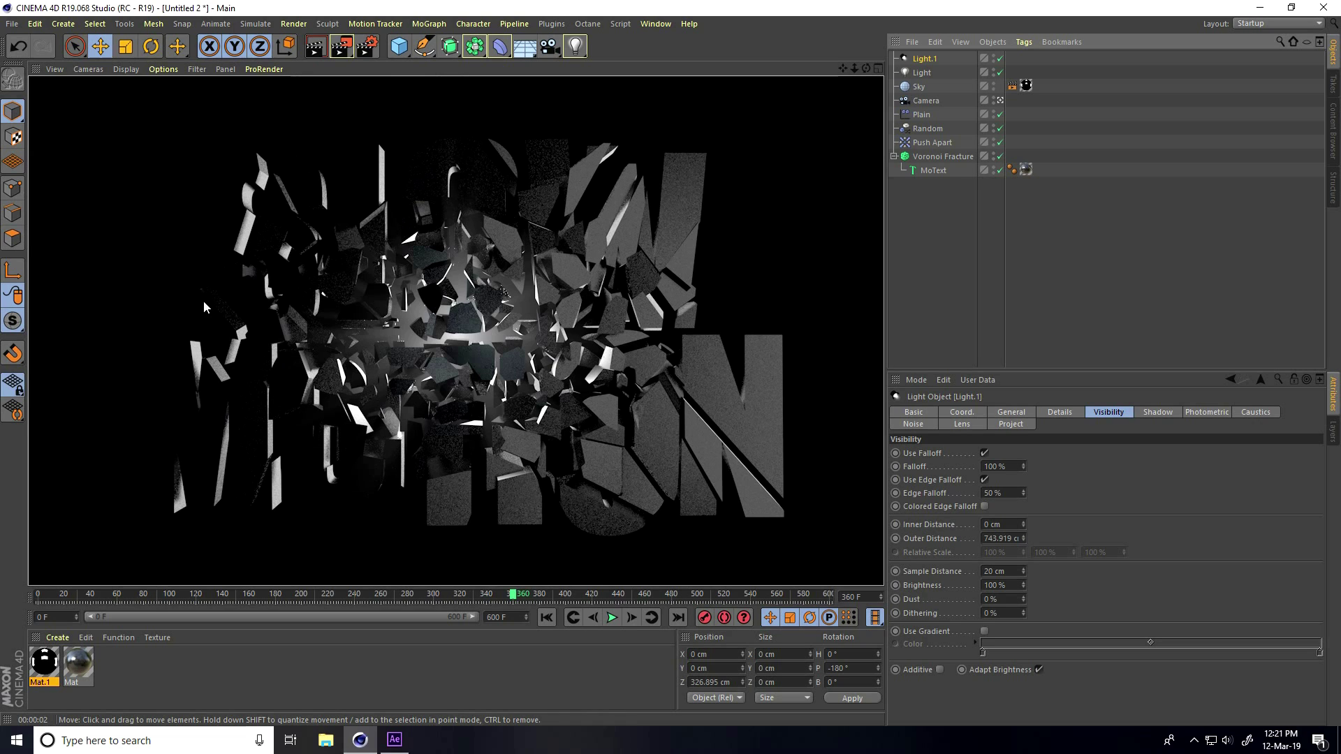
{"action": "left_click", "coordinate": [1001, 100]}
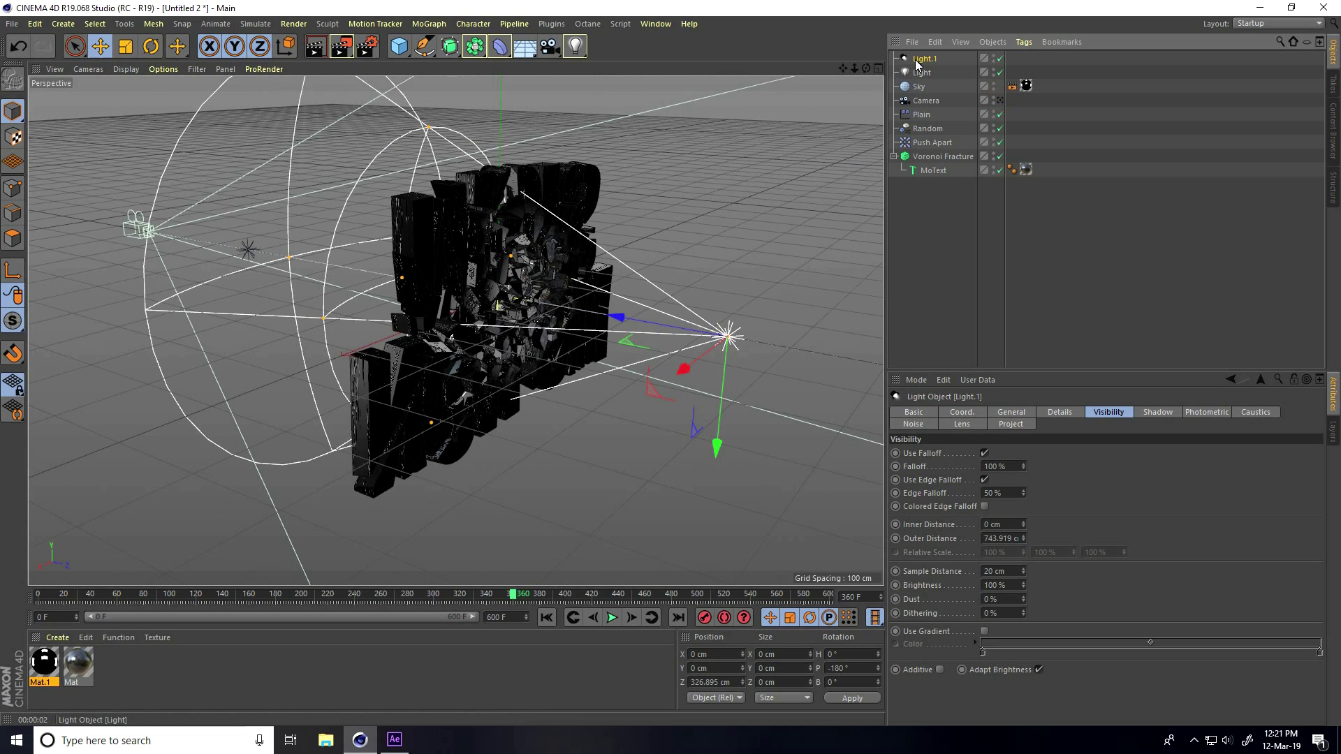
- Move the spot light closer to the text, to about 283 cm in Z, and set its intensity to 300%
{"action": "left_click_drag", "start_coordinate": [617, 318], "coordinate": [589, 318]}
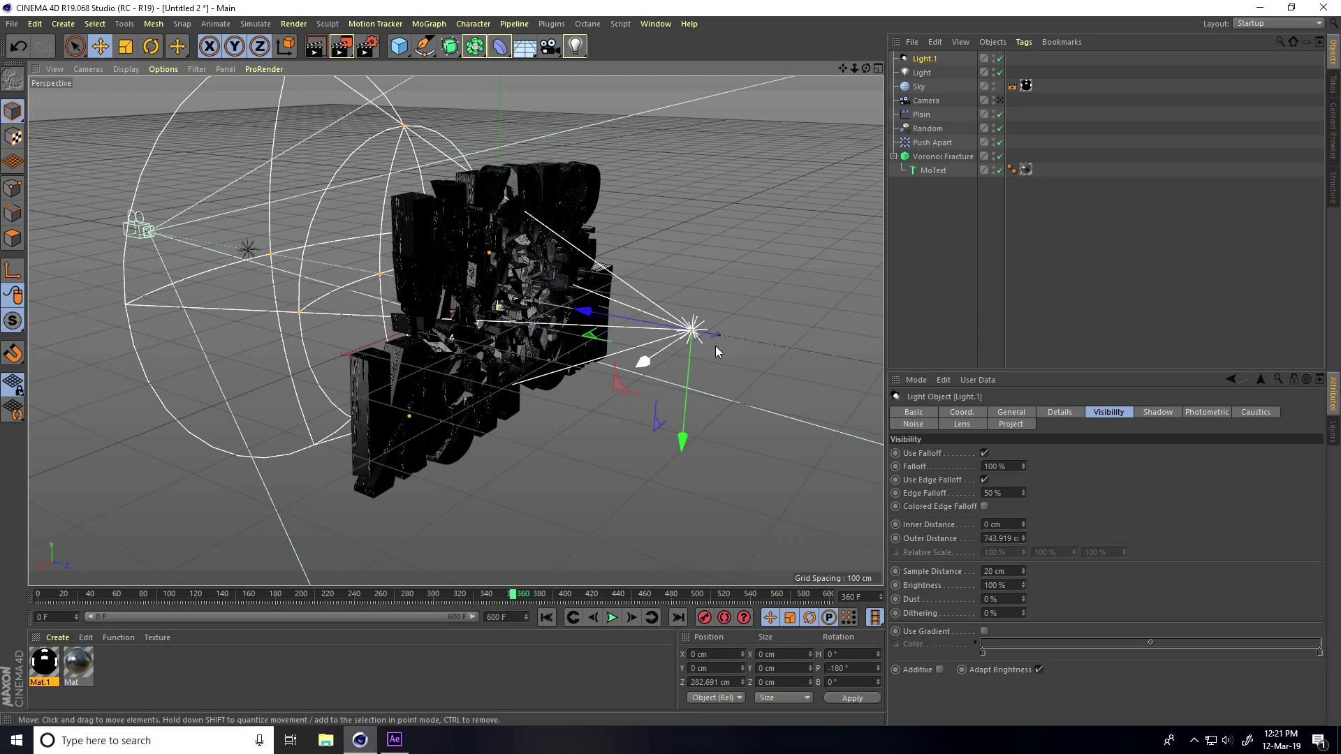
{"action": "left_click", "coordinate": [1029, 410]}
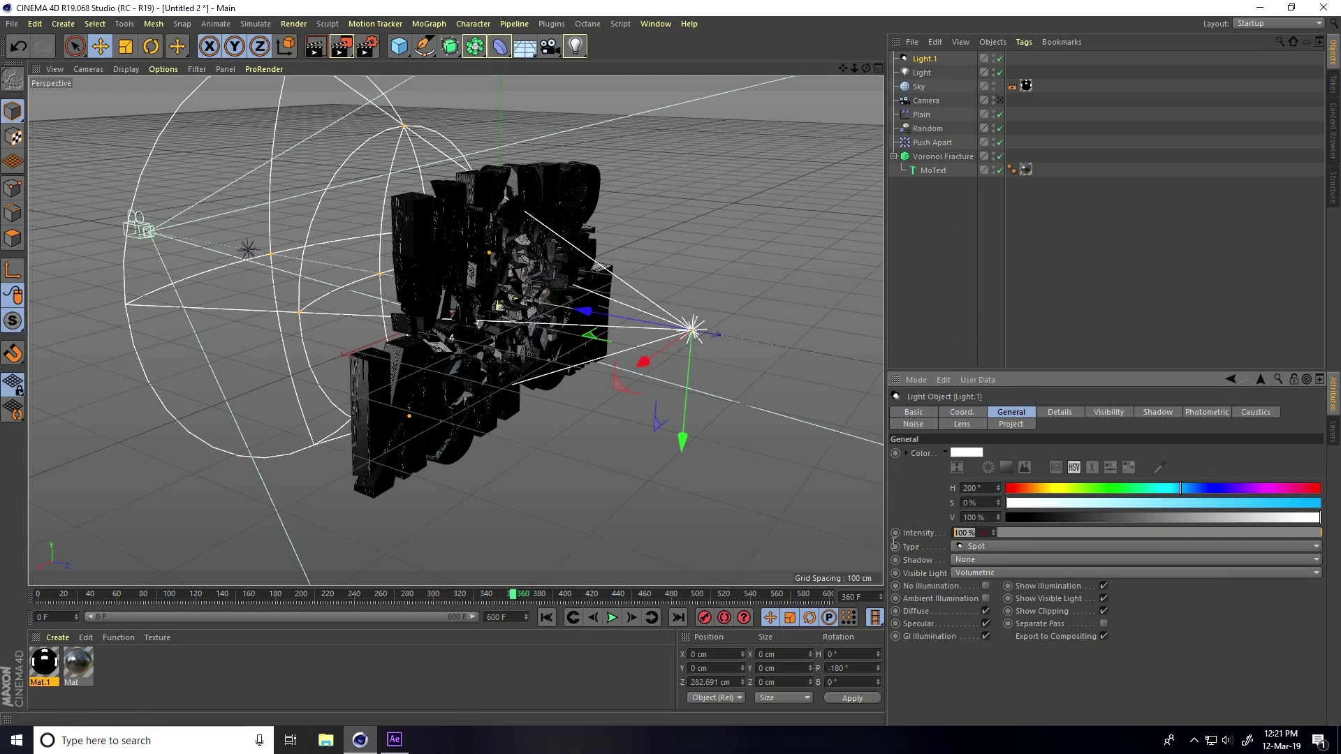
{"action": "type", "text": "300"}
{"action": "key", "text": "Return"}
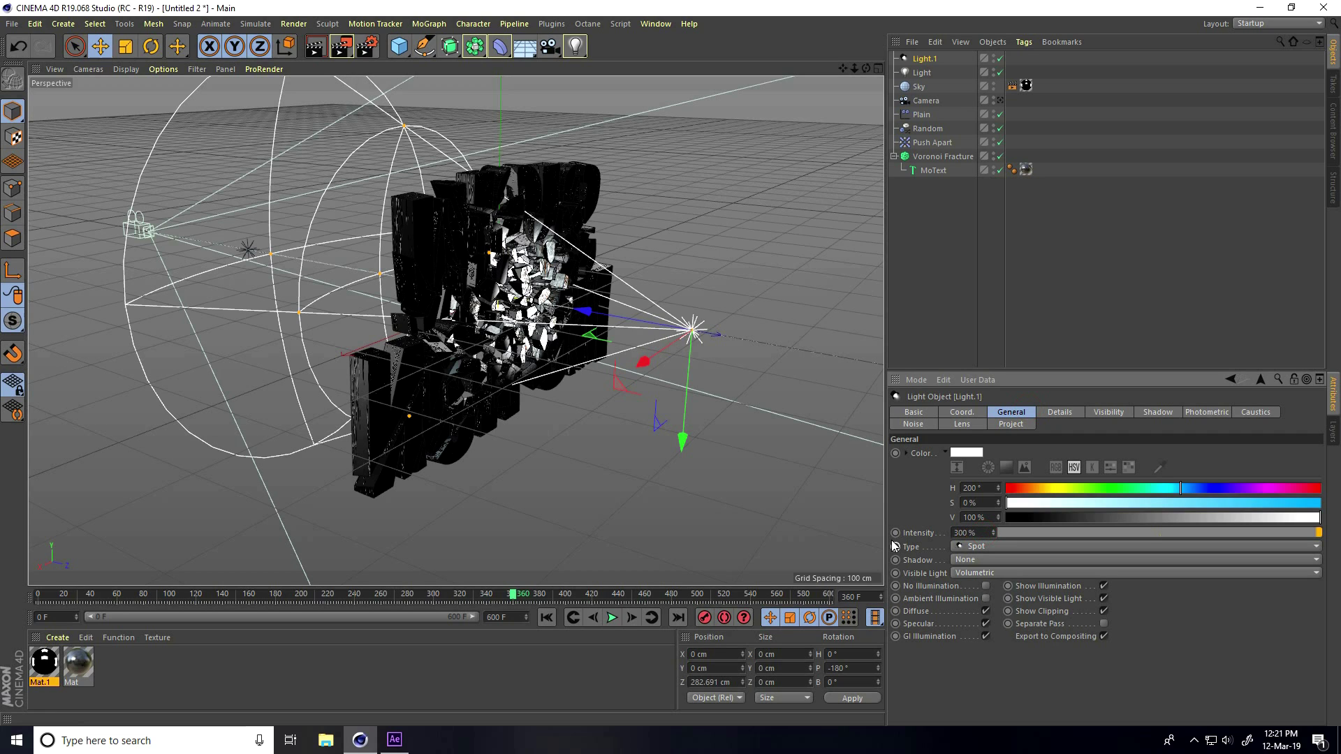
- Test-render the camera view with the brighter spot light, and leave the camera view
{"action": "left_click", "coordinate": [1000, 100]}
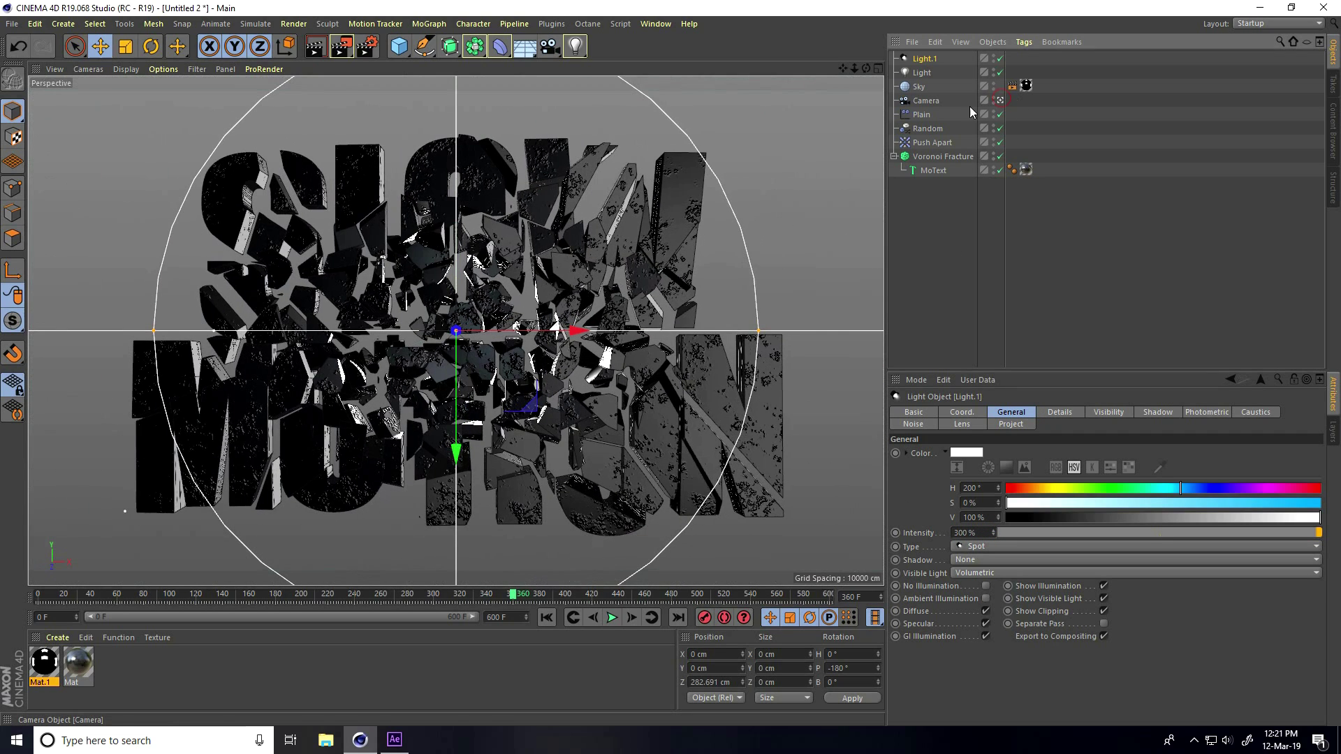
{"action": "left_click", "coordinate": [315, 46]}
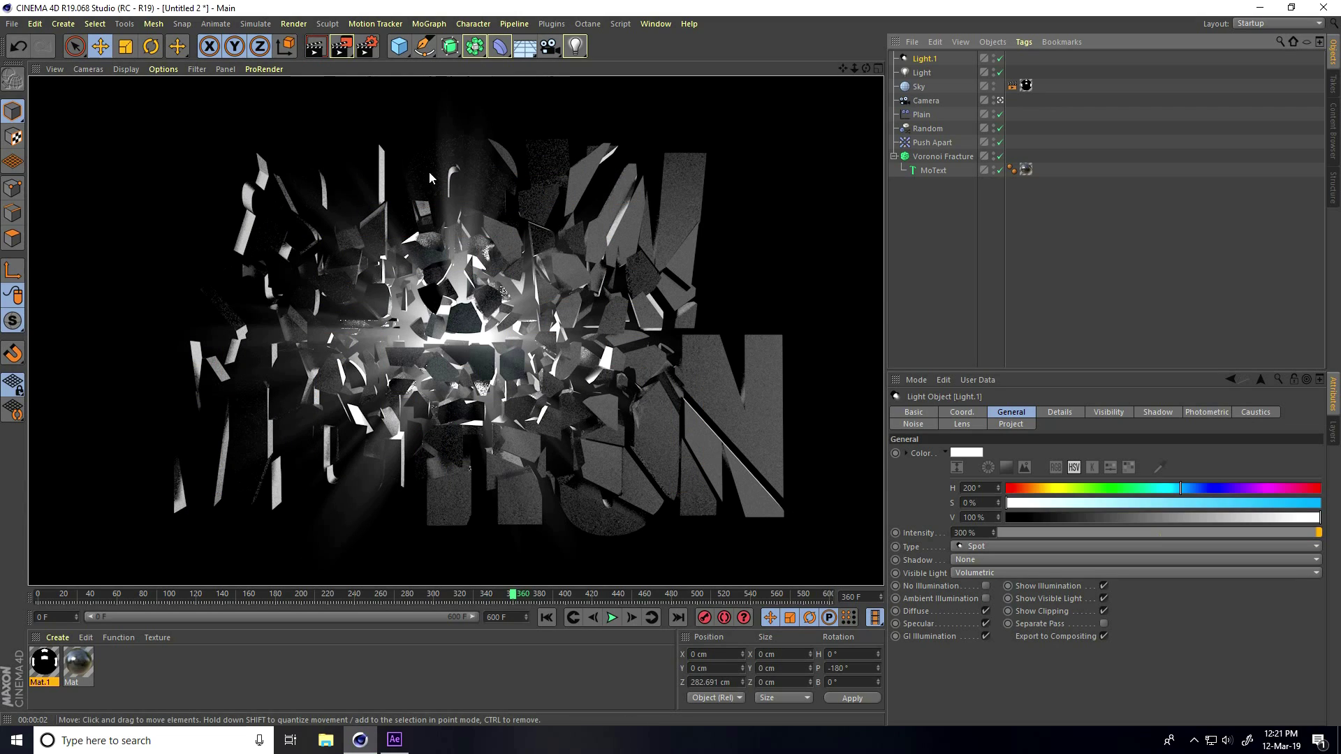
{"action": "left_click", "coordinate": [777, 248]}
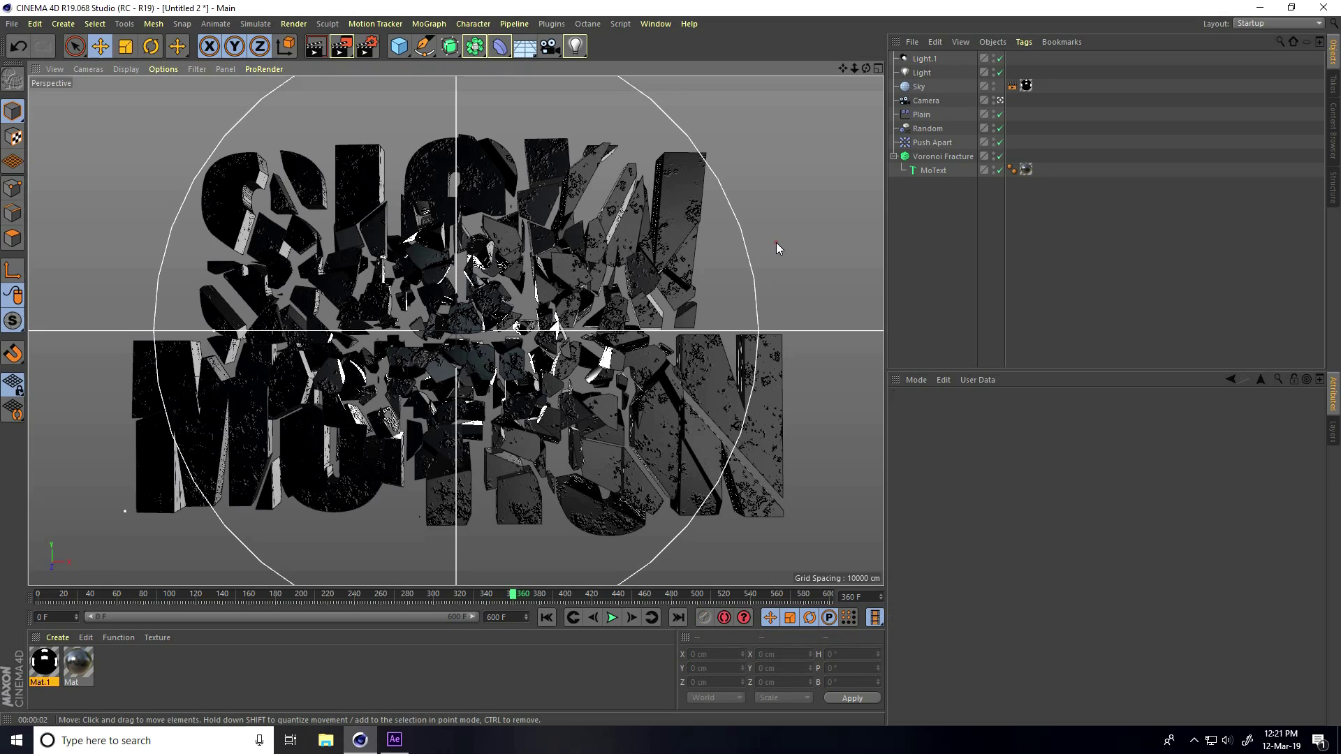
{"action": "left_click", "coordinate": [1000, 100]}
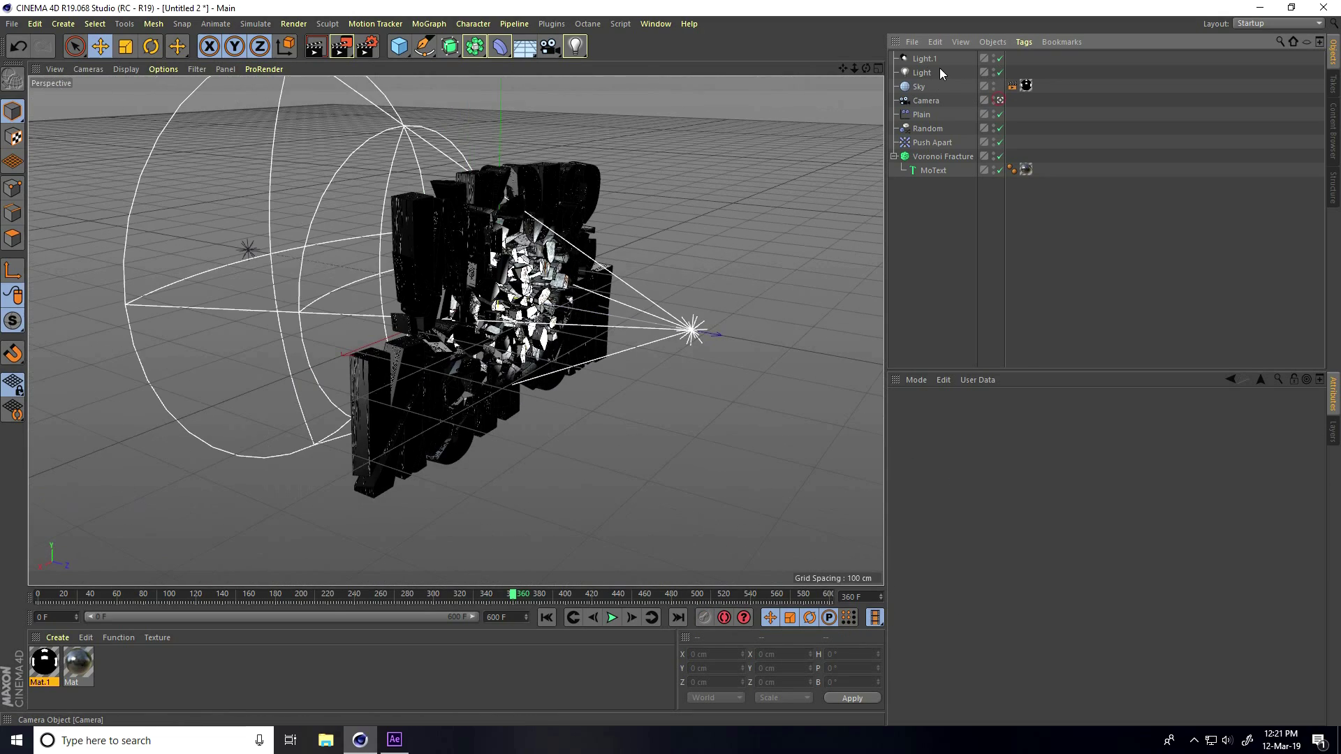
- Duplicate the spot light and move the copy to about -175 cm in X and 218 cm in Z
{"action": "left_click_drag", "start_coordinate": [488, 381], "coordinate": [482, 380], "text": "alt"}
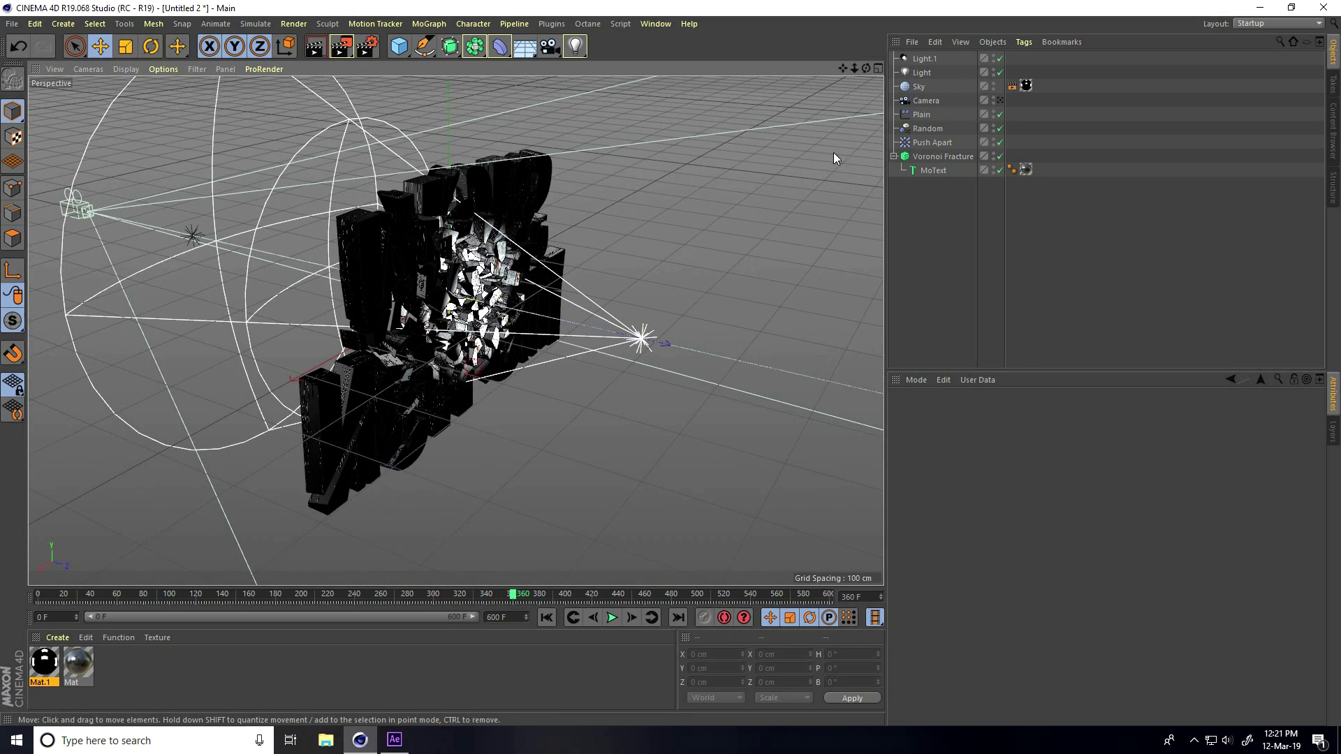
{"action": "left_click_drag", "start_coordinate": [925, 65], "coordinate": [925, 55], "text": "ctrl"}
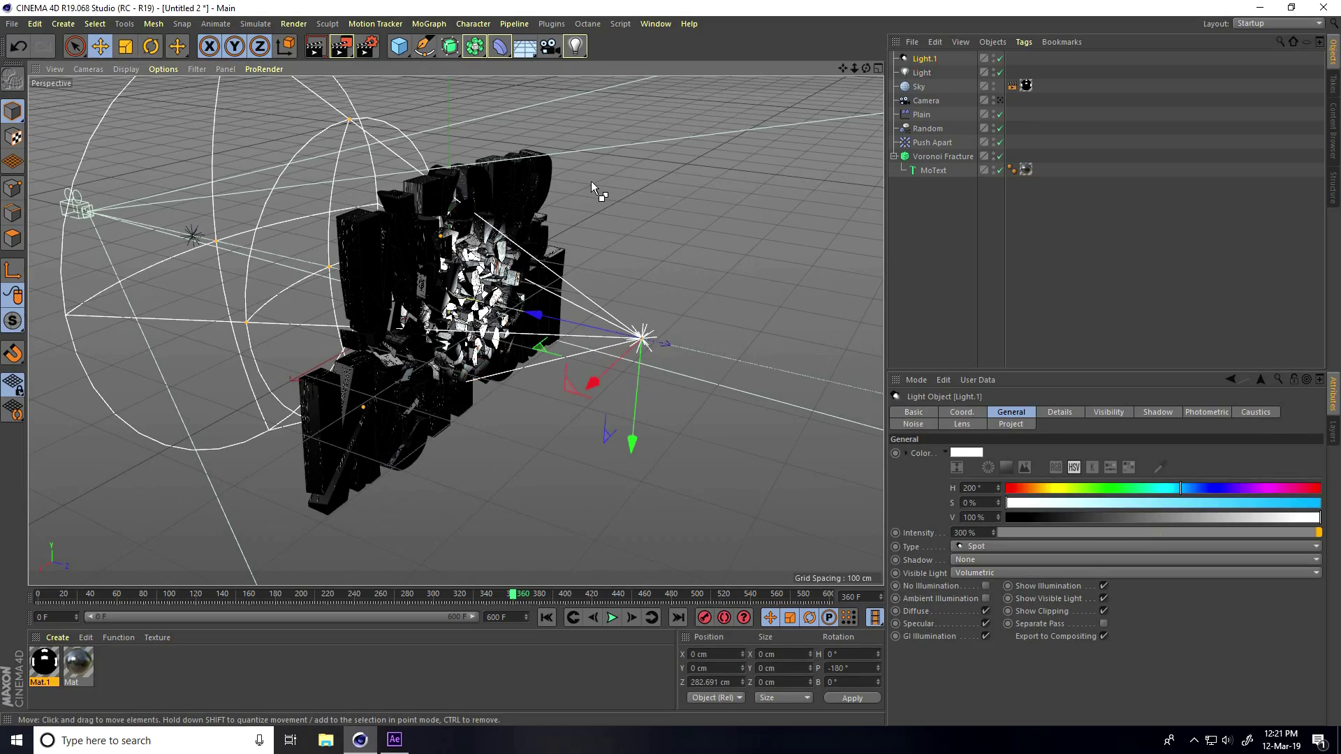
{"action": "left_click_drag", "start_coordinate": [586, 377], "coordinate": [471, 453], "text": "alt"}
{"action": "left_click_drag", "start_coordinate": [353, 455], "coordinate": [539, 445]}
{"action": "scroll", "coordinate": [517, 402], "scroll_direction": "up", "scroll_amount": 3}
{"action": "left_click_drag", "start_coordinate": [458, 375], "coordinate": [391, 408], "text": "alt"}
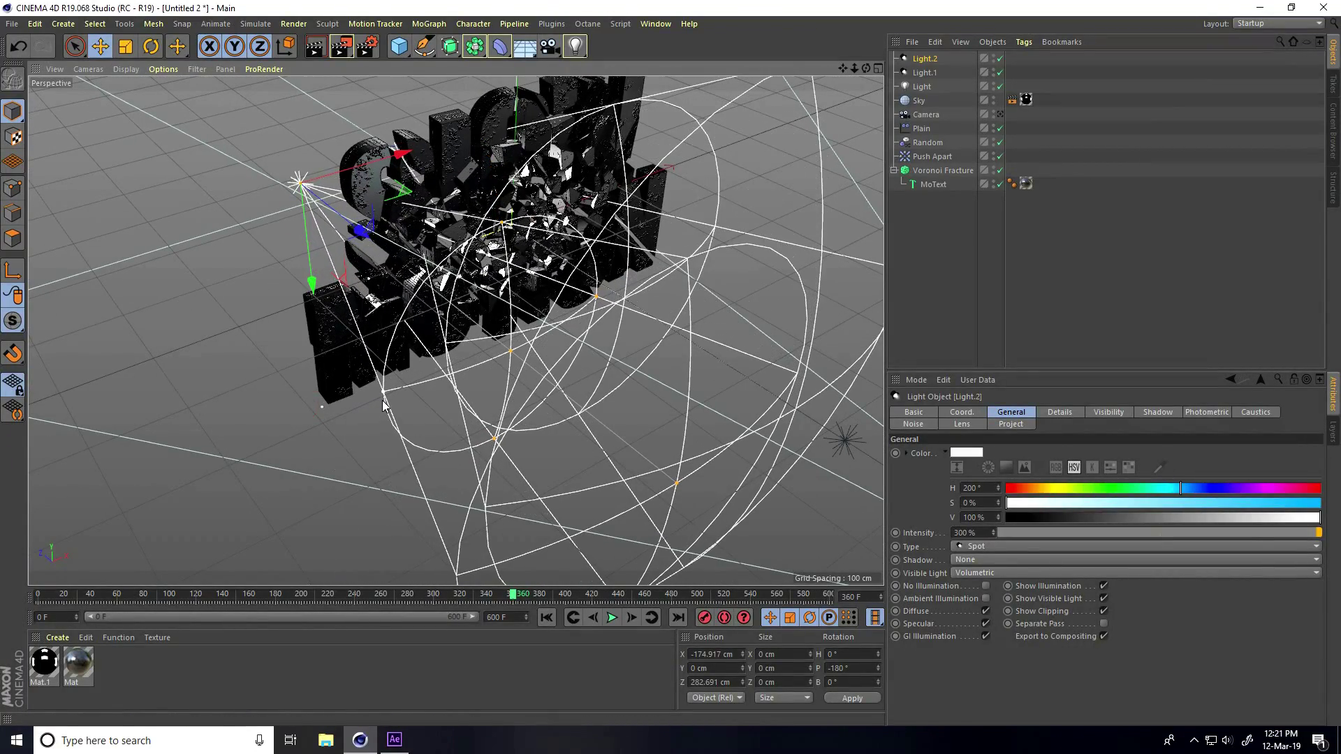
{"action": "left_click_drag", "start_coordinate": [626, 401], "coordinate": [632, 429], "text": "alt"}
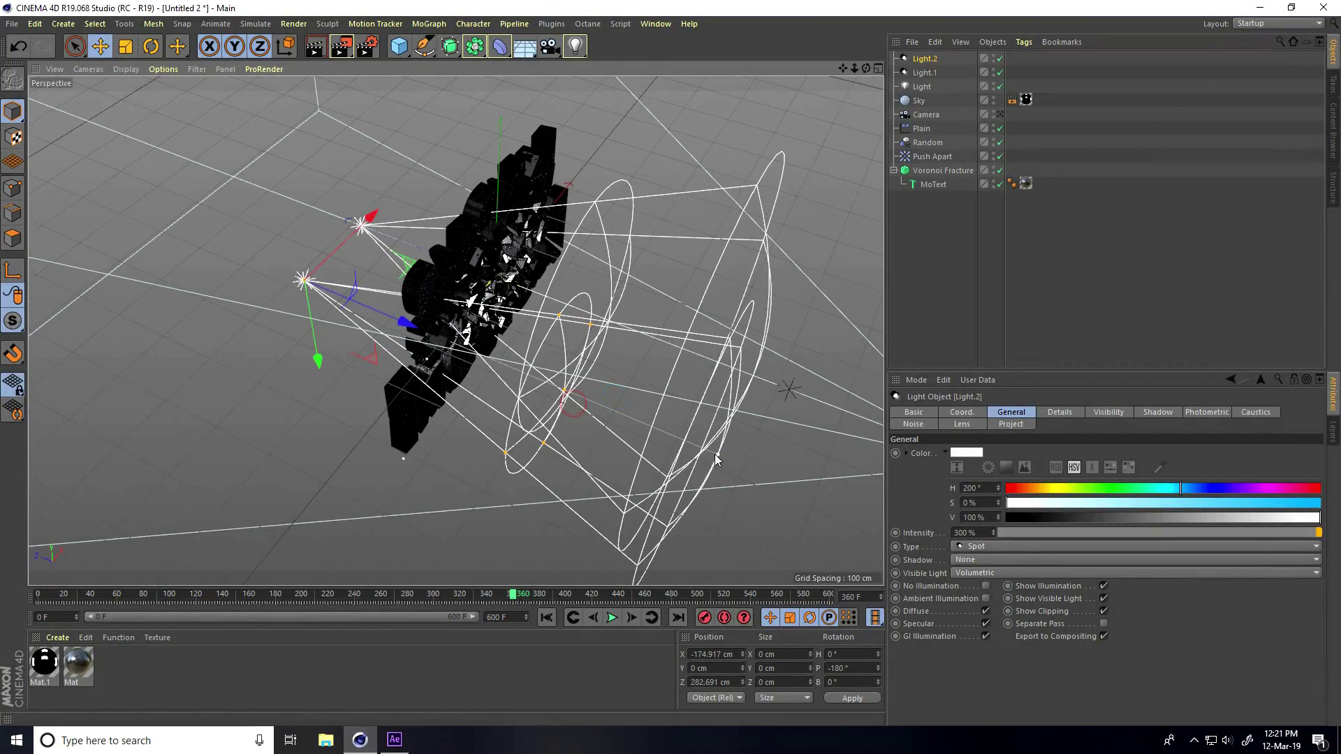
{"action": "left_click_drag", "start_coordinate": [711, 459], "coordinate": [422, 343]}
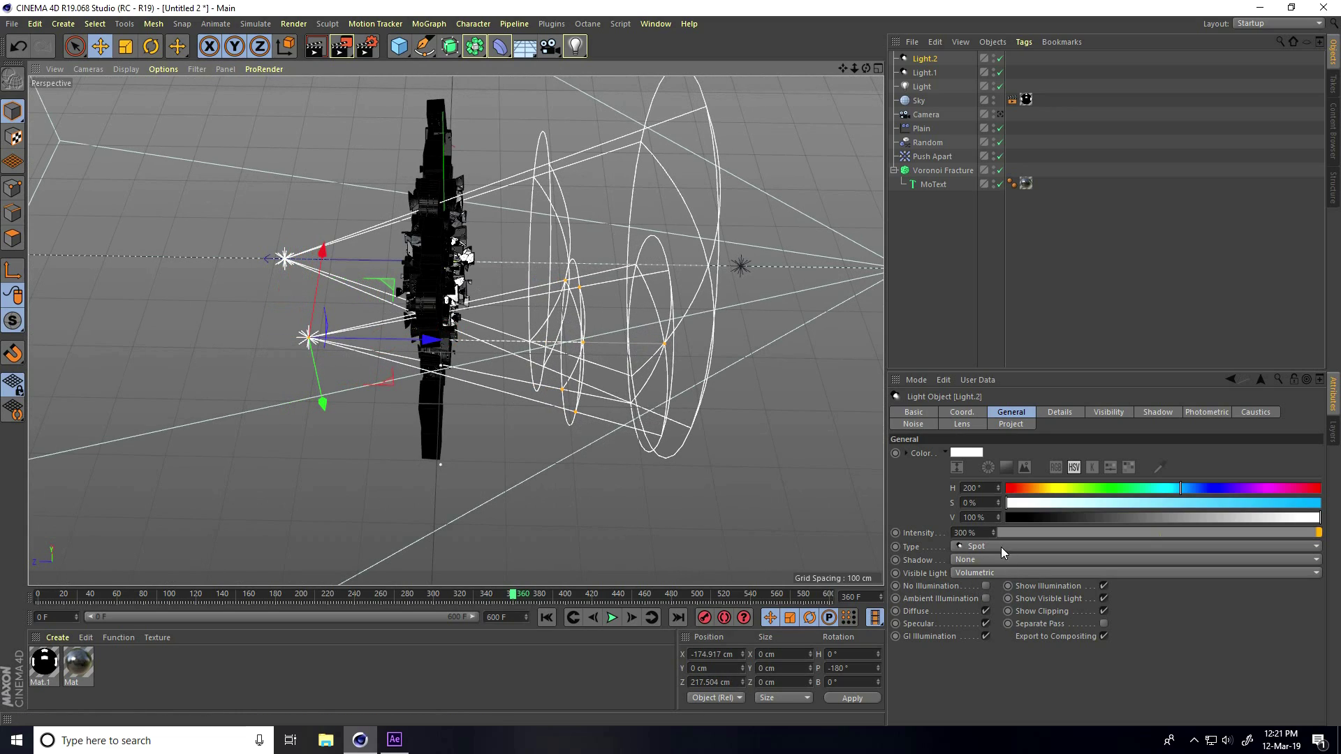
- Set the duplicated spot light's intensity to 150%
{"action": "left_click", "coordinate": [969, 533]}
{"action": "type", "text": "1"}
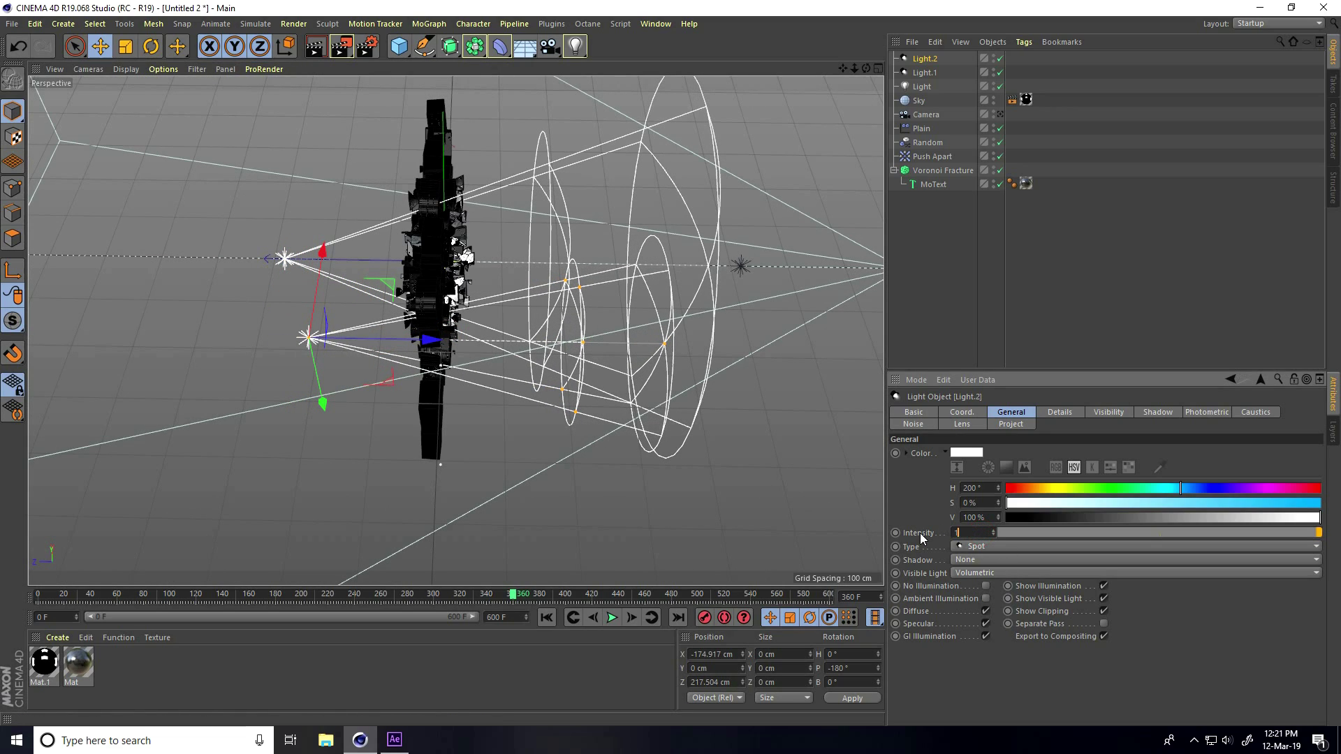
{"action": "type", "text": "50"}
{"action": "key", "text": "Return"}
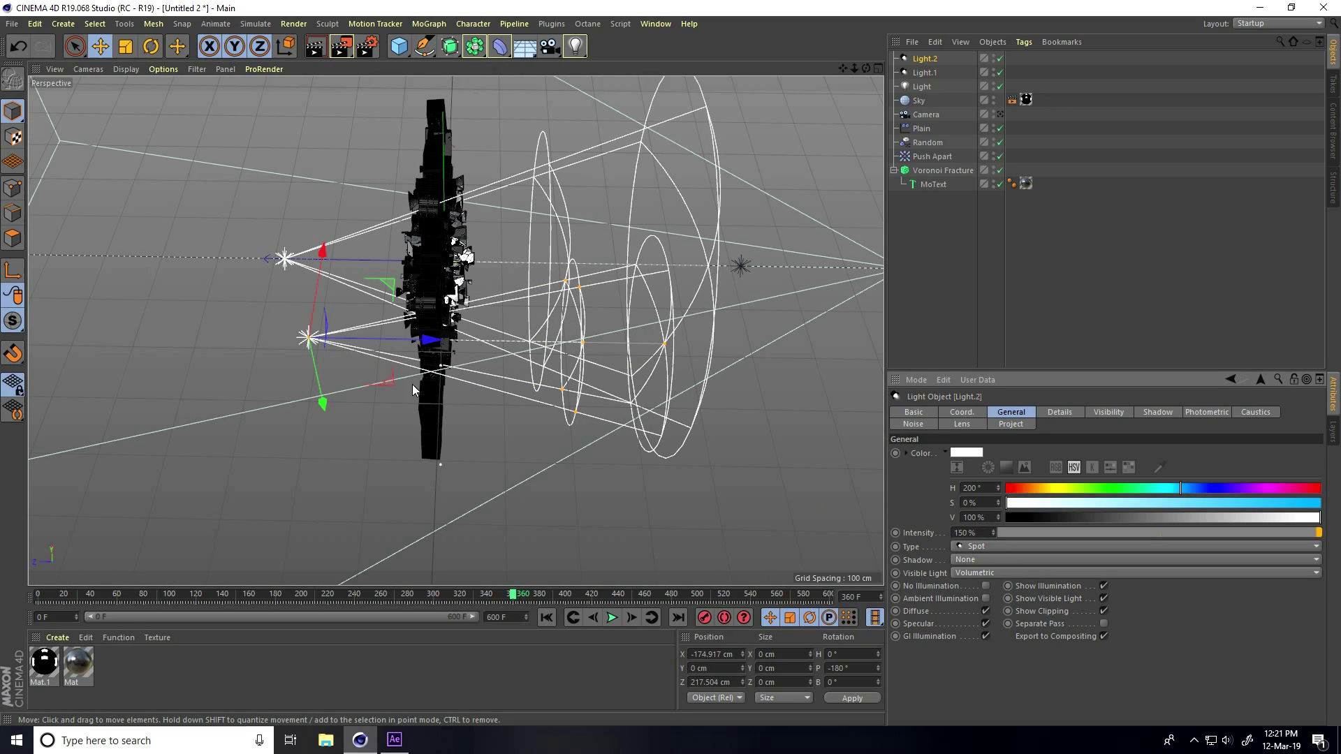
- Test-render the camera view to check both spot lights shining through the shattered text
{"action": "left_click_drag", "start_coordinate": [412, 384], "coordinate": [803, 161], "text": "alt"}
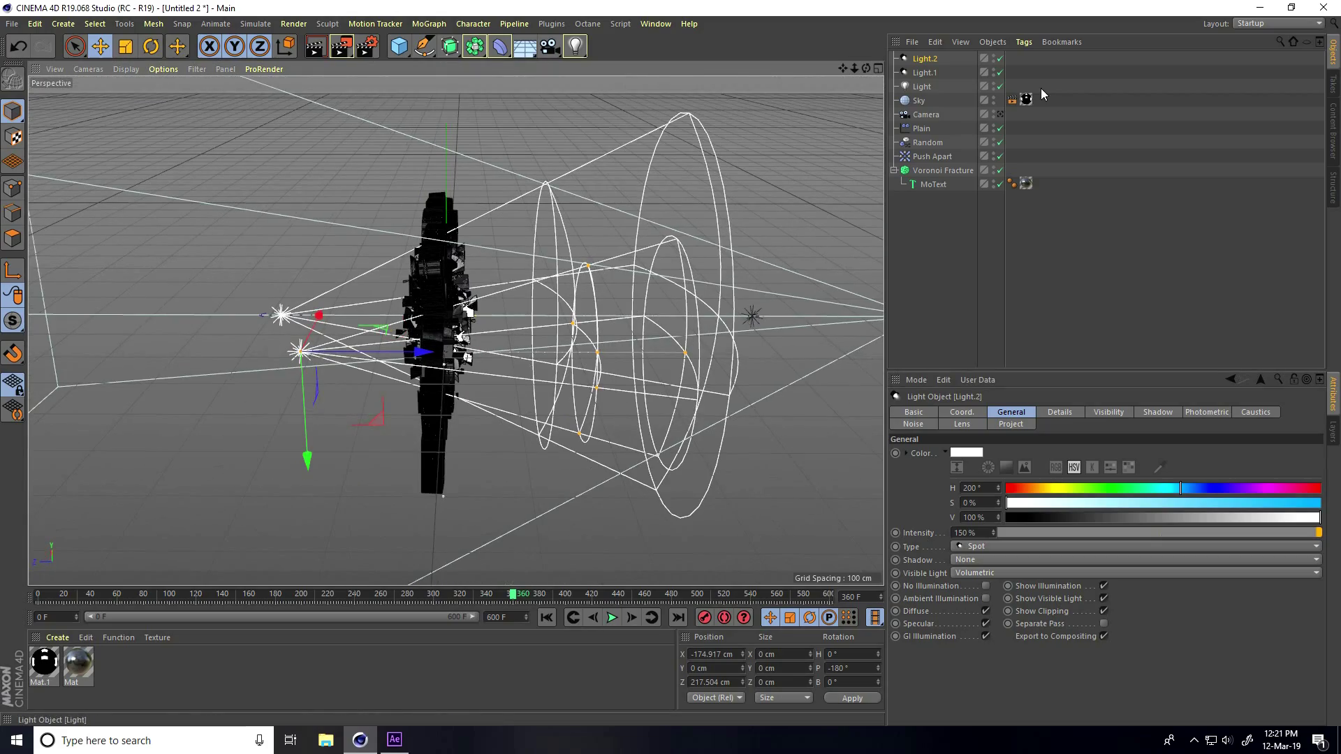
{"action": "left_click", "coordinate": [1000, 114]}
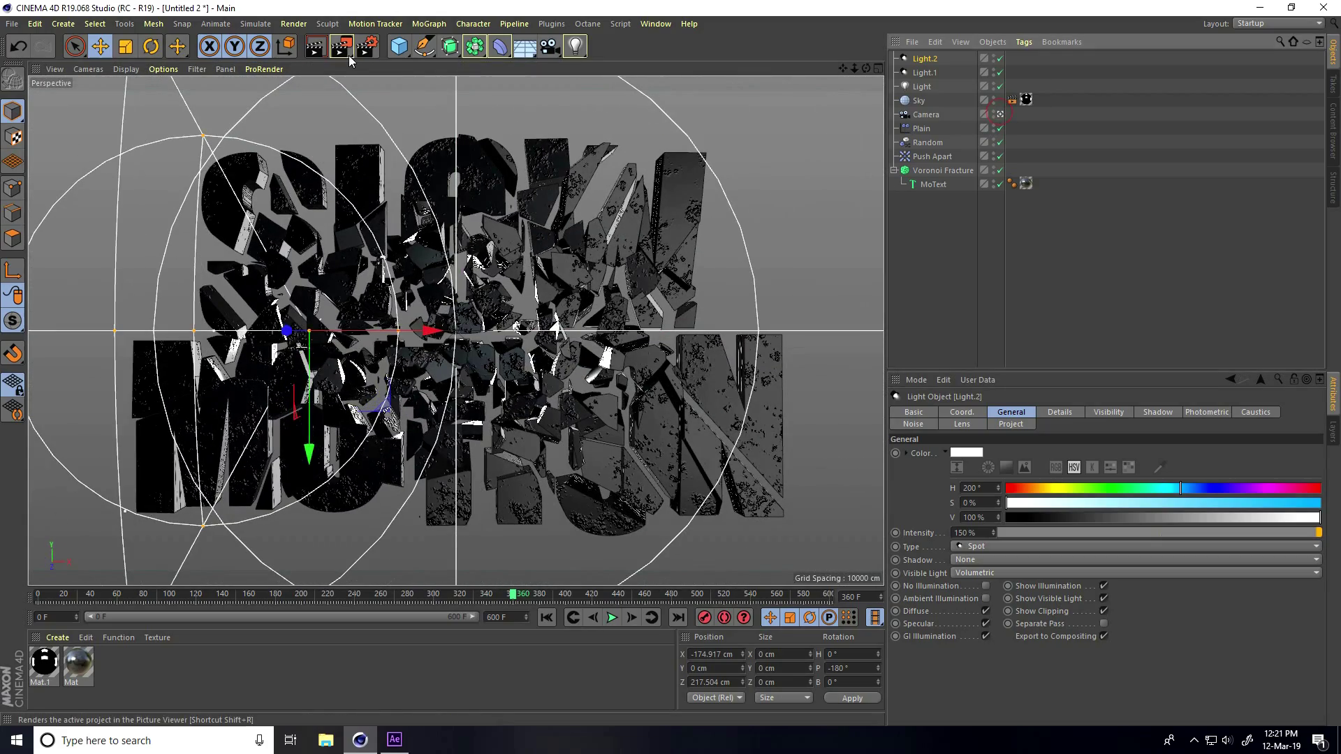
{"action": "left_click", "coordinate": [316, 47]}
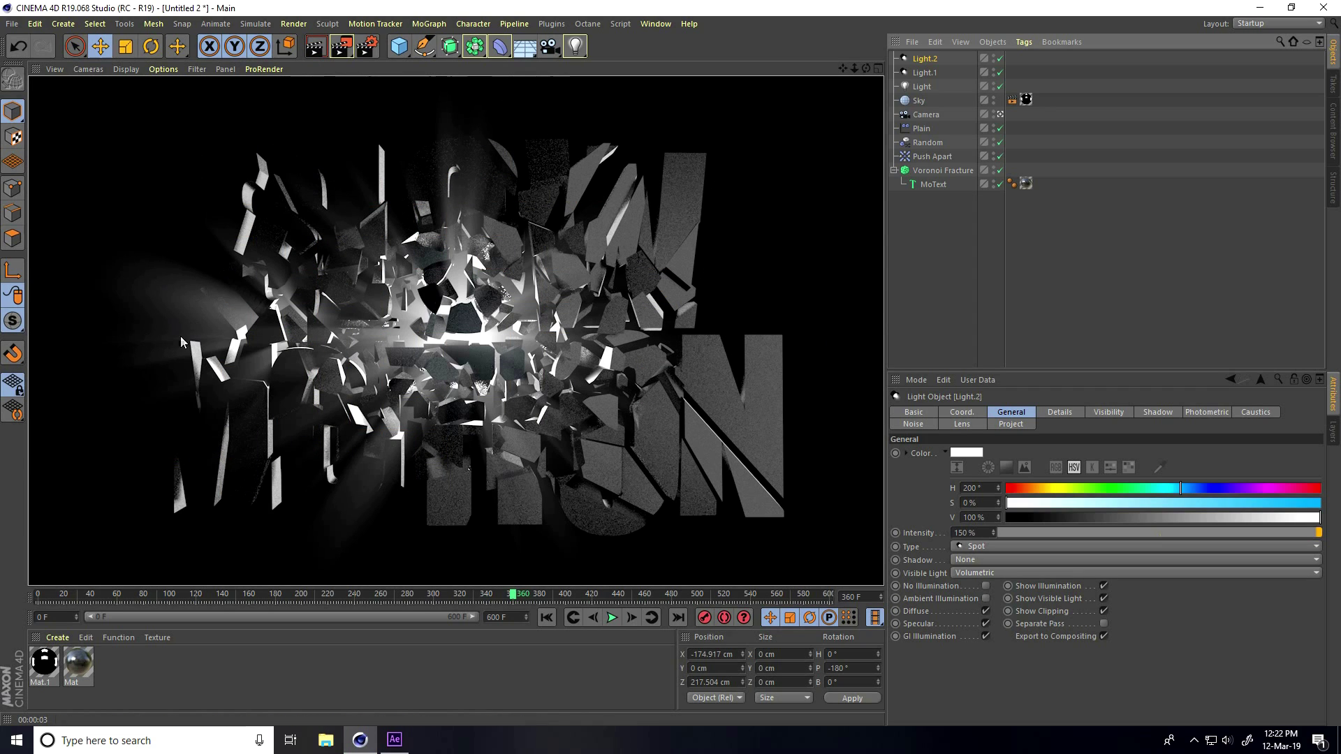
{"action": "left_click", "coordinate": [775, 261]}
- Move the duplicated spot light to about 189 cm in Z, and place a copy of it at about 236 cm in X
{"action": "left_click_drag", "start_coordinate": [336, 378], "coordinate": [215, 376], "text": "alt"}
{"action": "left_click", "coordinate": [325, 105]}
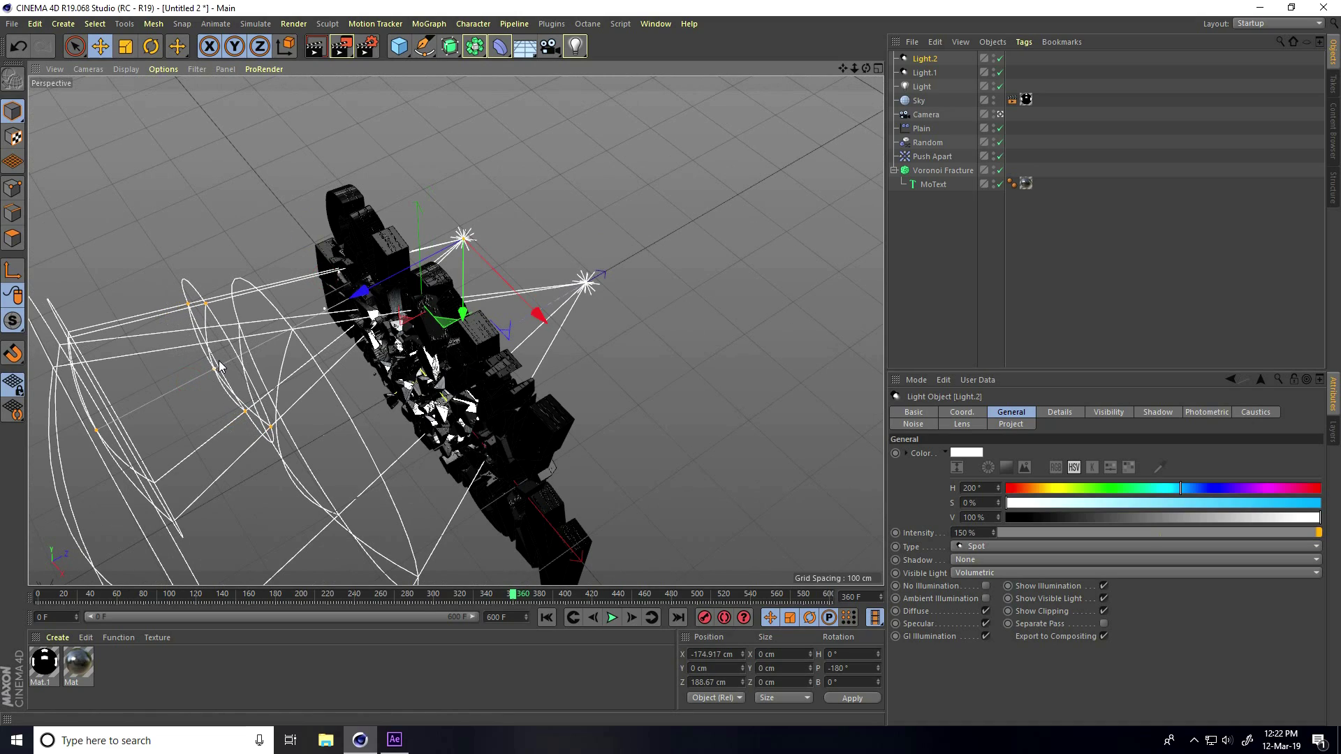
{"action": "left_click", "coordinate": [924, 60]}
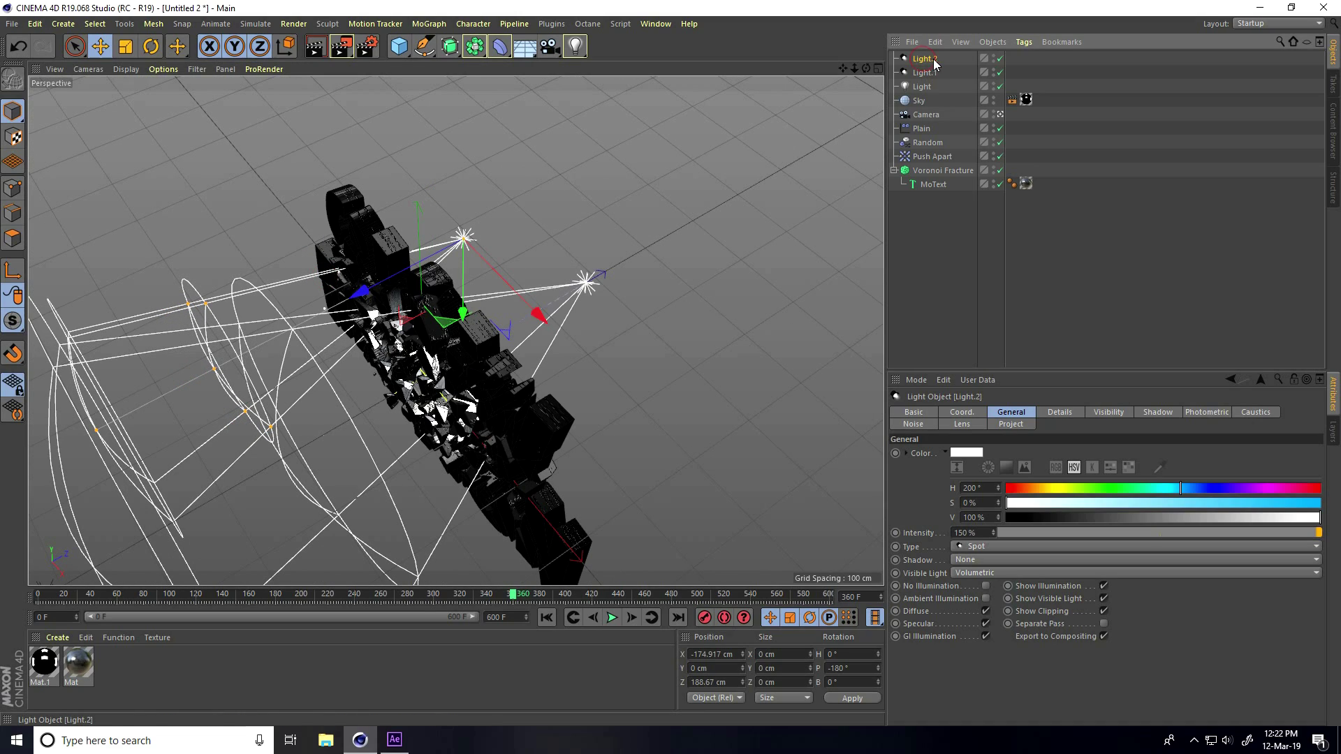
{"action": "key", "text": "ctrl+c"}
{"action": "key", "text": "ctrl+v"}
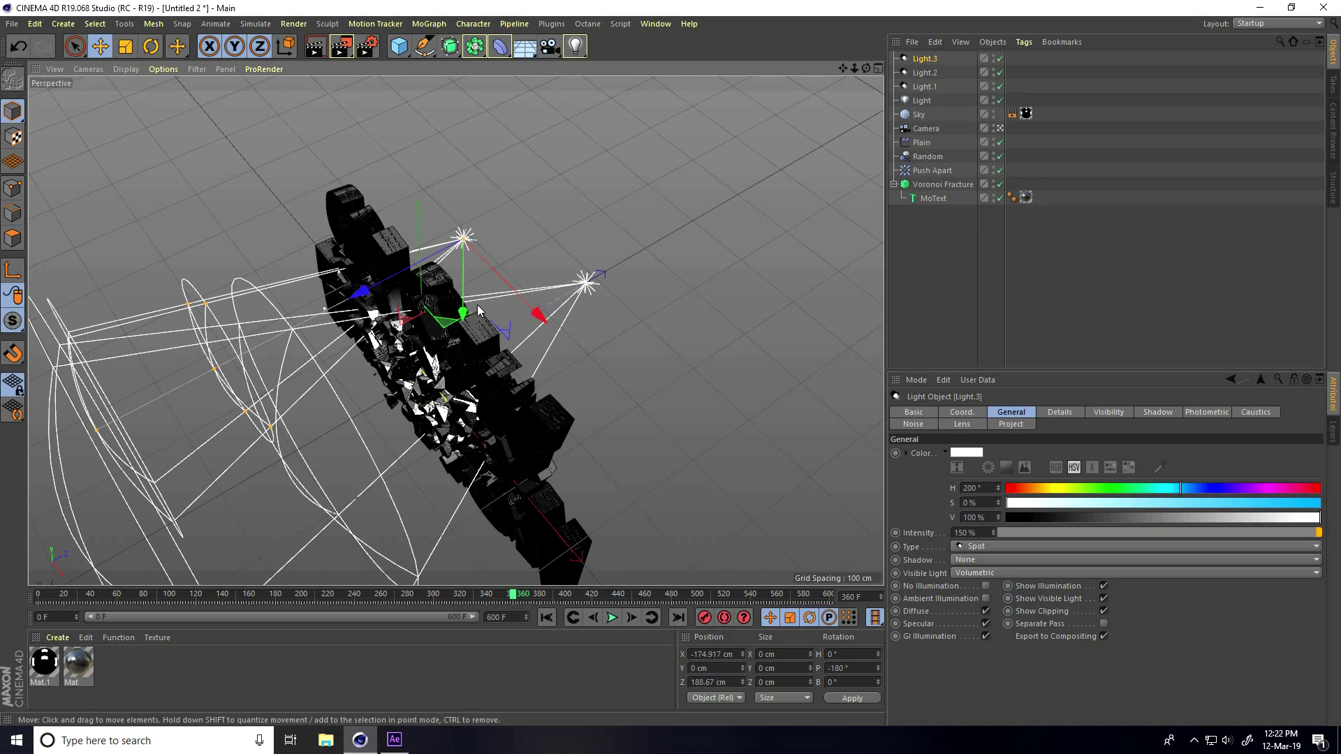
{"action": "left_click_drag", "start_coordinate": [536, 313], "coordinate": [745, 516]}
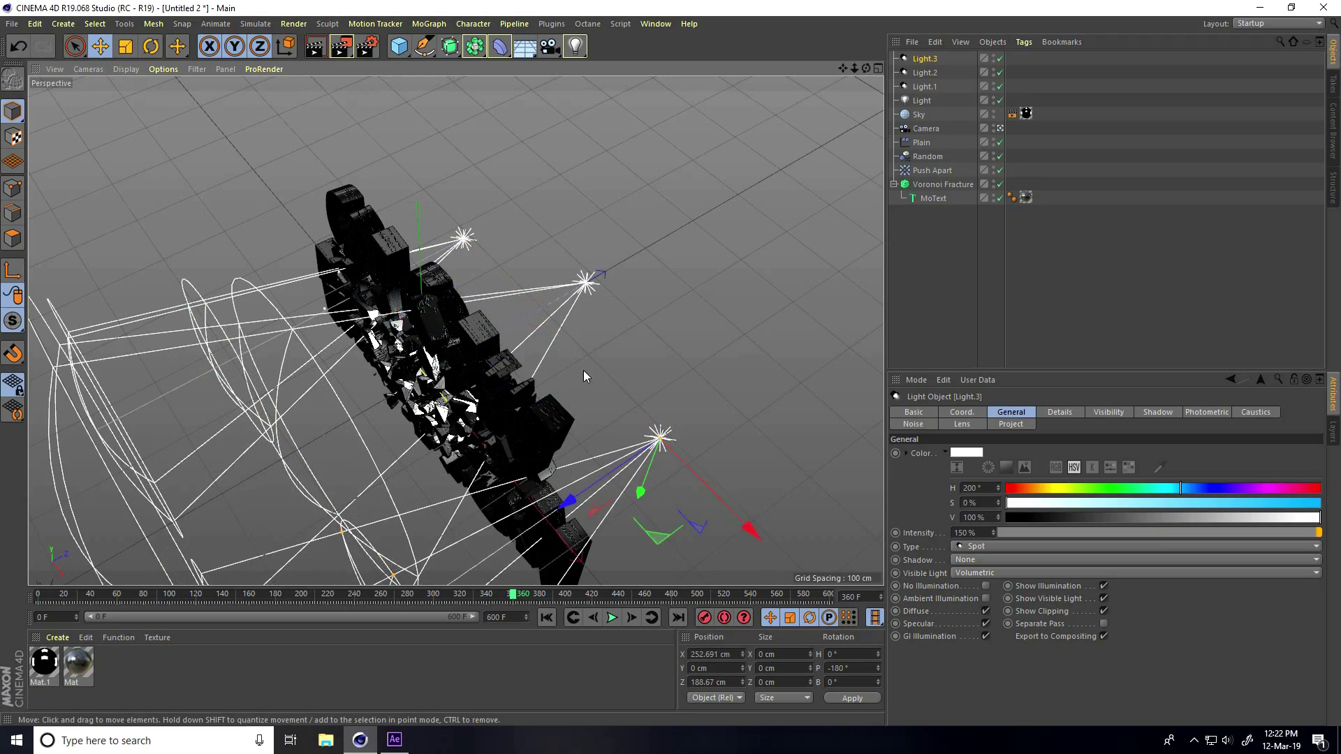
{"action": "left_click_drag", "start_coordinate": [583, 370], "coordinate": [270, 360], "text": "alt"}
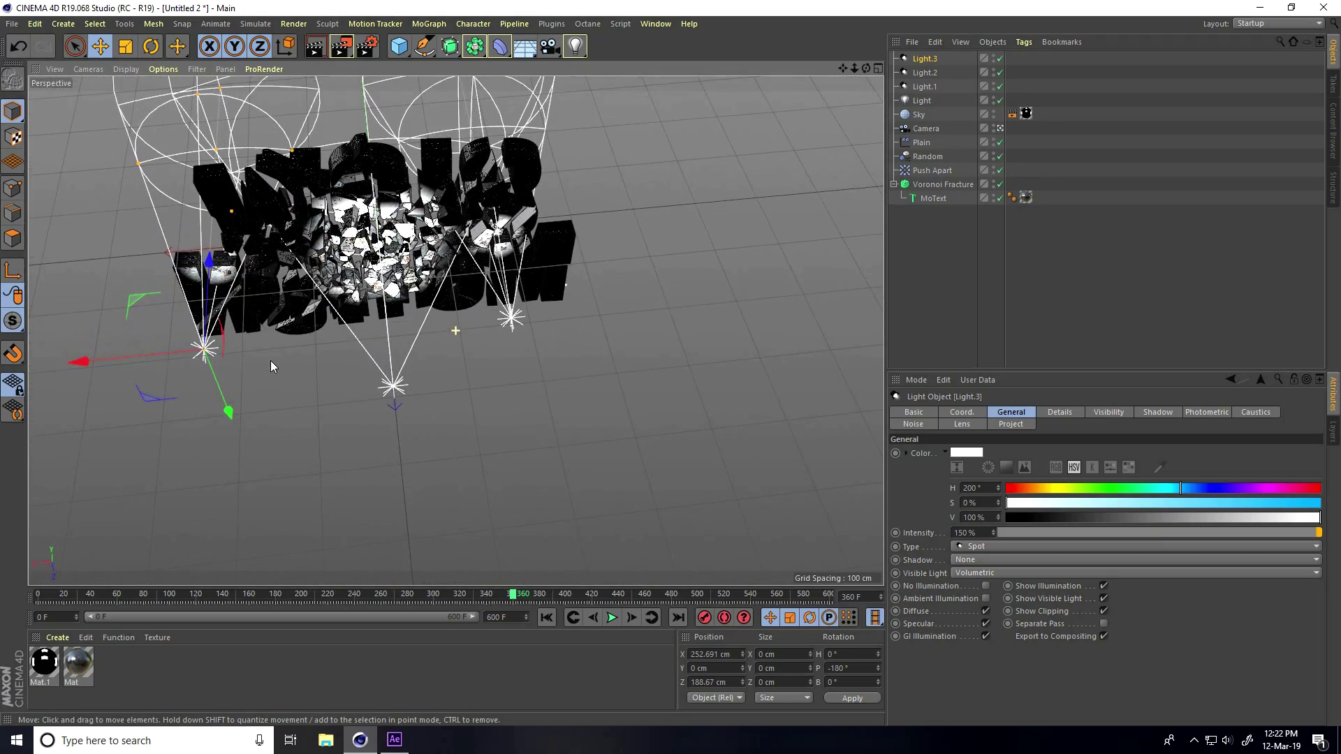
{"action": "left_click_drag", "start_coordinate": [76, 359], "coordinate": [89, 359]}
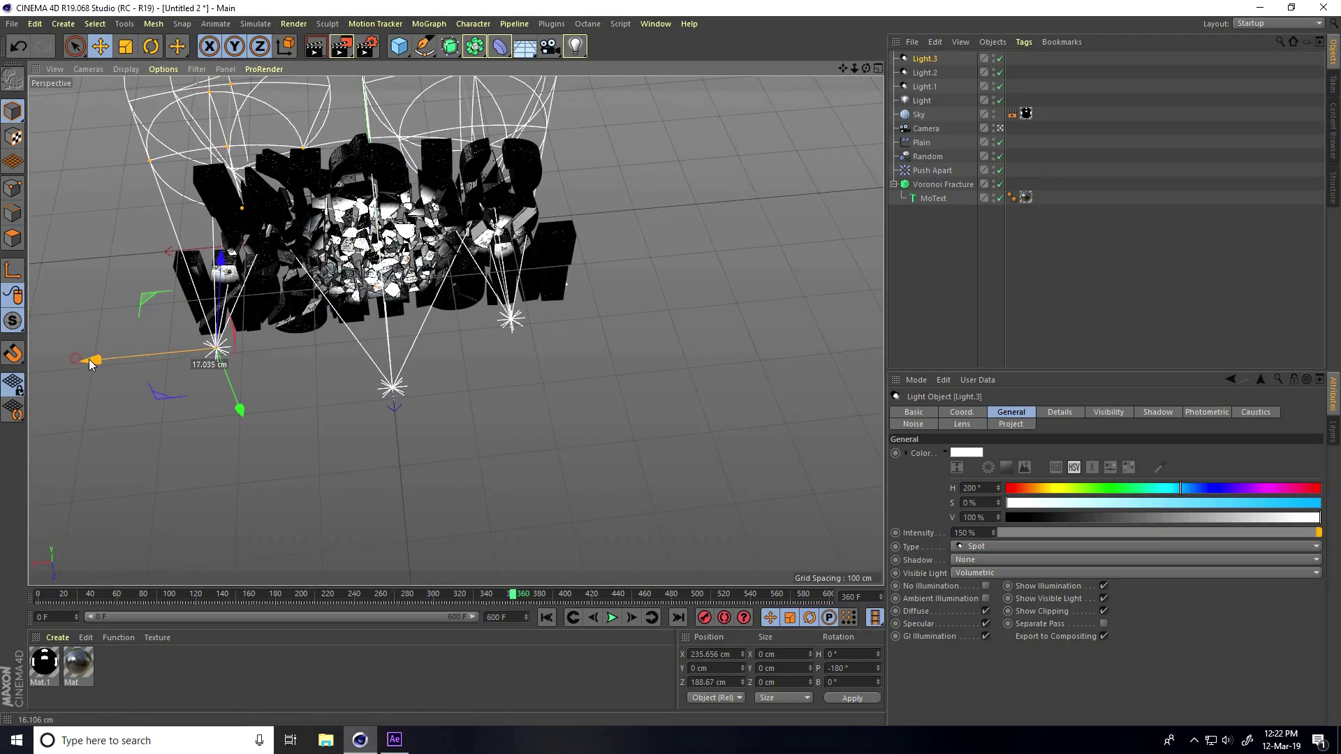
- Lower the two outer spot lights together to about -37 cm in Y and tilt them up to a pitch of about 9.4°
{"action": "left_click", "coordinate": [925, 73]}
{"action": "left_click", "coordinate": [925, 60], "text": "ctrl"}
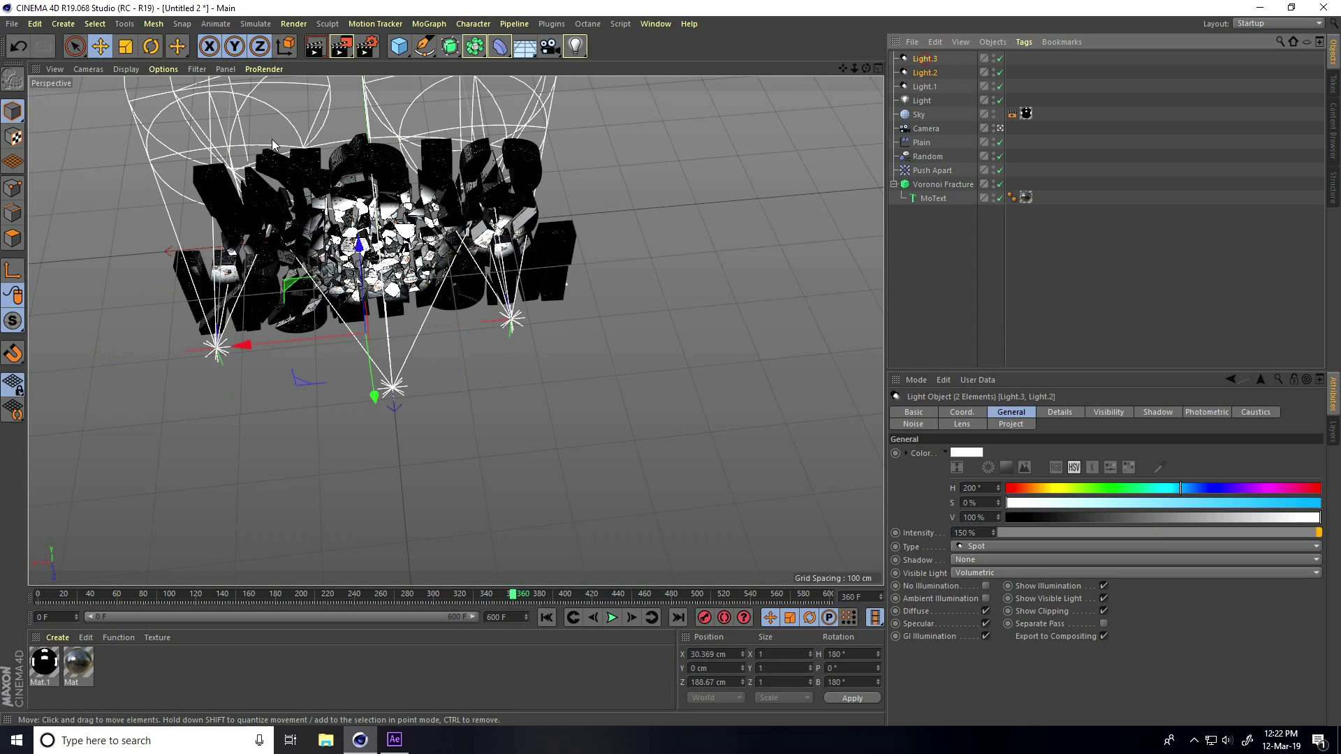
{"action": "left_click_drag", "start_coordinate": [489, 279], "coordinate": [363, 237], "text": "alt"}
{"action": "left_click_drag", "start_coordinate": [384, 384], "coordinate": [382, 404]}
{"action": "key", "text": "r"}
{"action": "left_click_drag", "start_coordinate": [400, 241], "coordinate": [402, 254]}
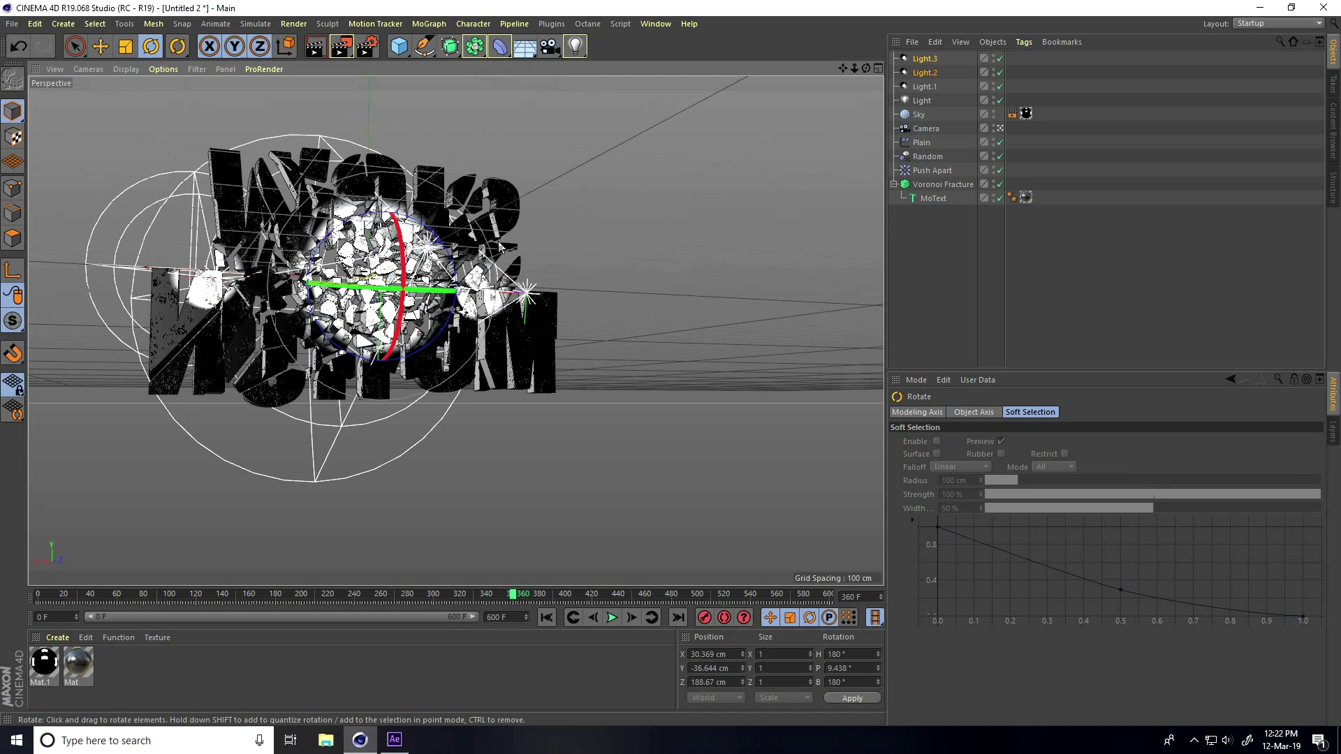
- Look through the camera, play the animation from the start to frame 218, and test-render that frame
{"action": "left_click", "coordinate": [1000, 129]}
{"action": "left_click", "coordinate": [546, 617]}
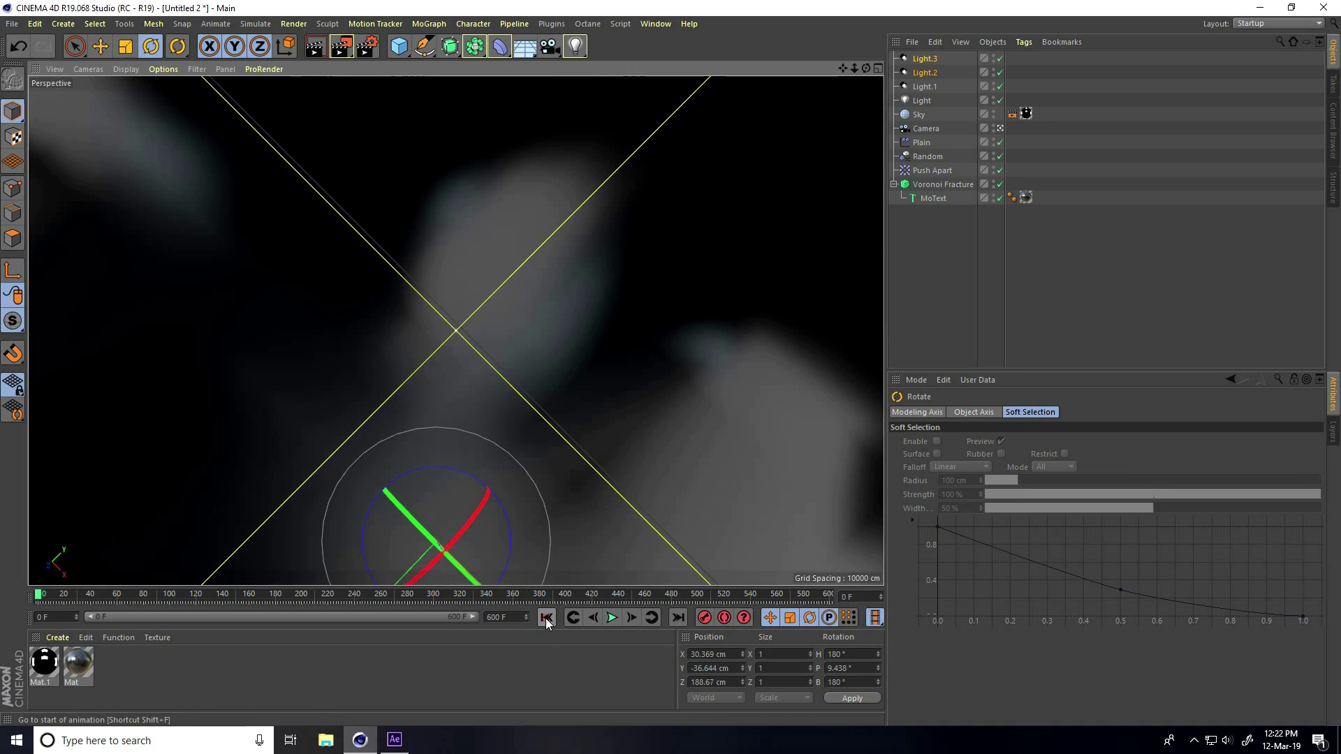
{"action": "left_click", "coordinate": [611, 617]}
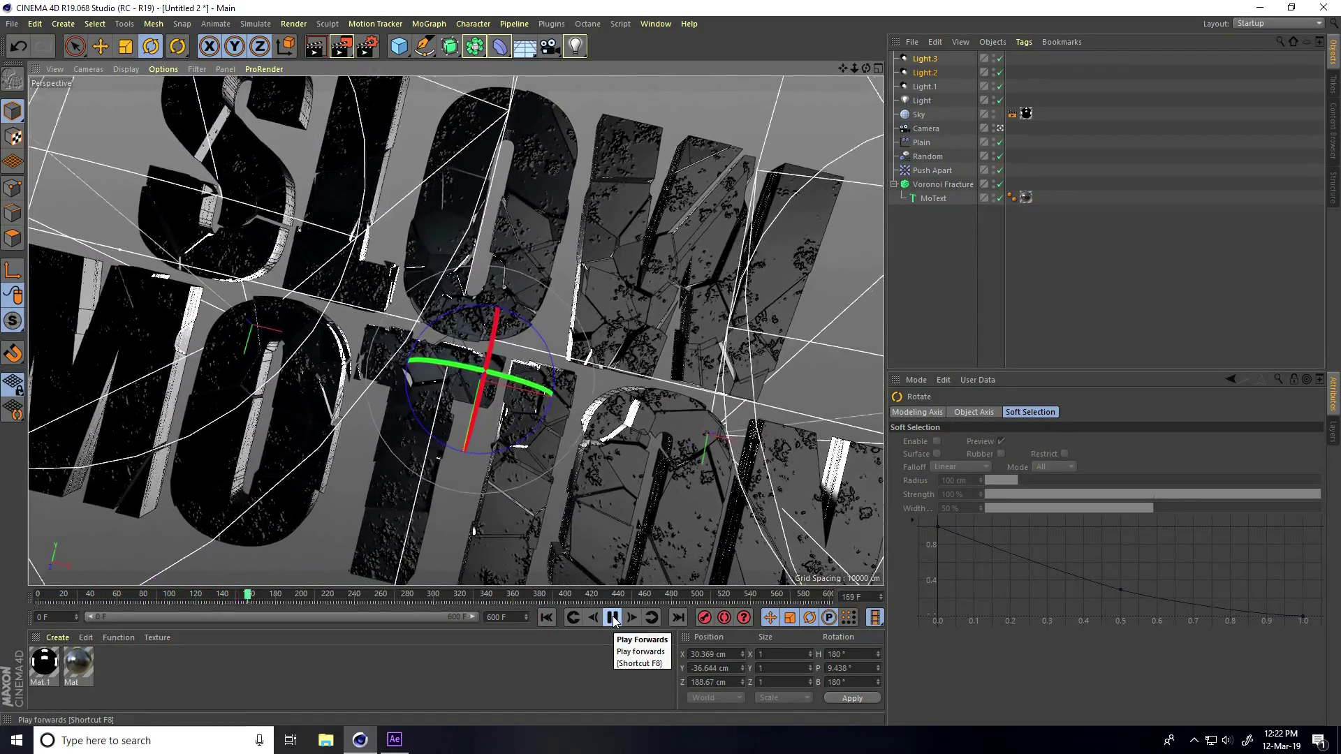
{"action": "left_click", "coordinate": [612, 617]}
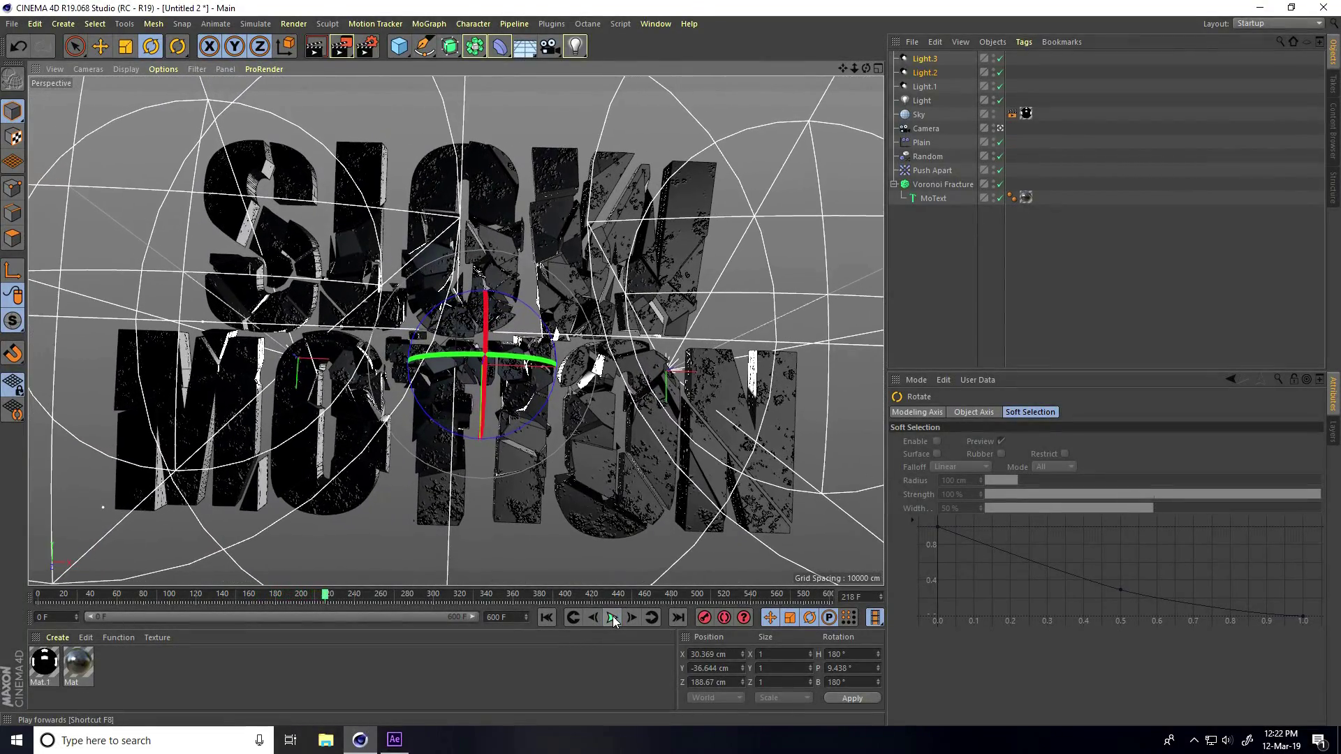
{"action": "key", "text": "ctrl+r"}
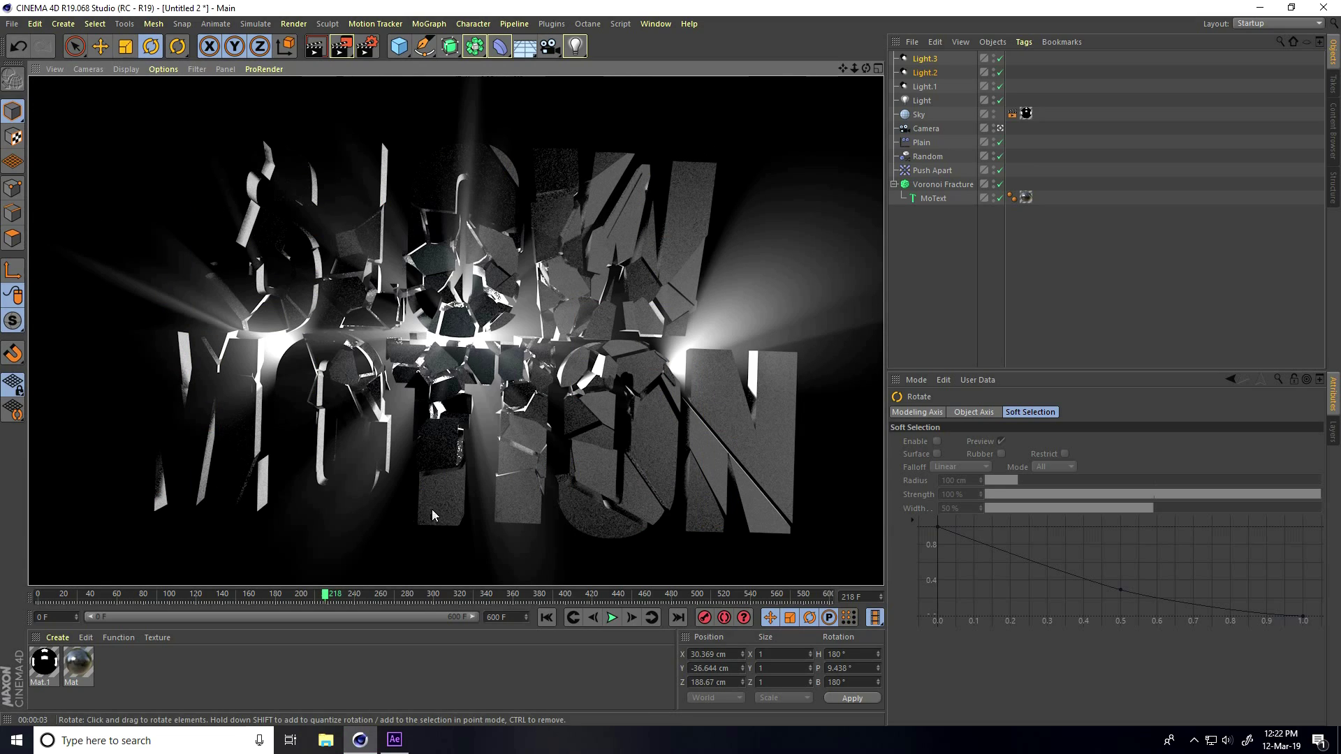
- Play the animation on to frame 349, test-render the camera view there, and clear the preview
{"action": "left_click", "coordinate": [612, 617]}
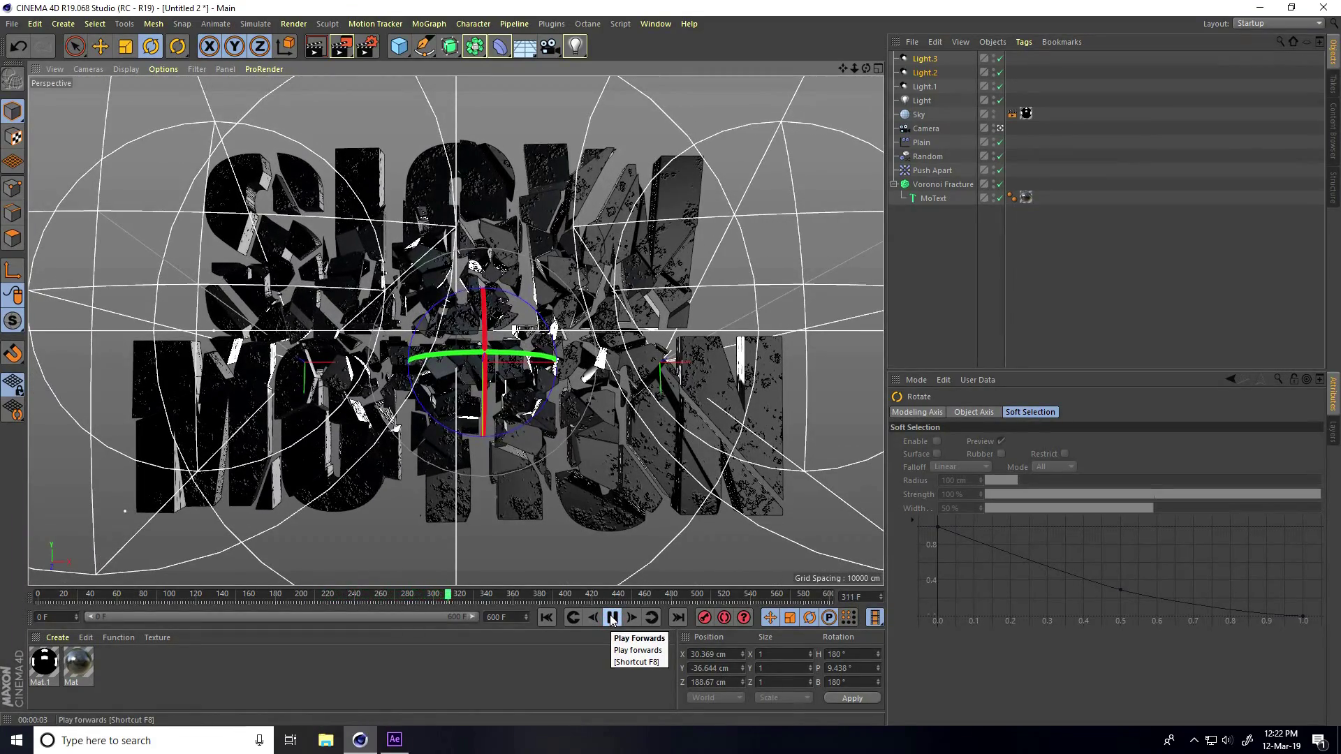
{"action": "left_click", "coordinate": [612, 618]}
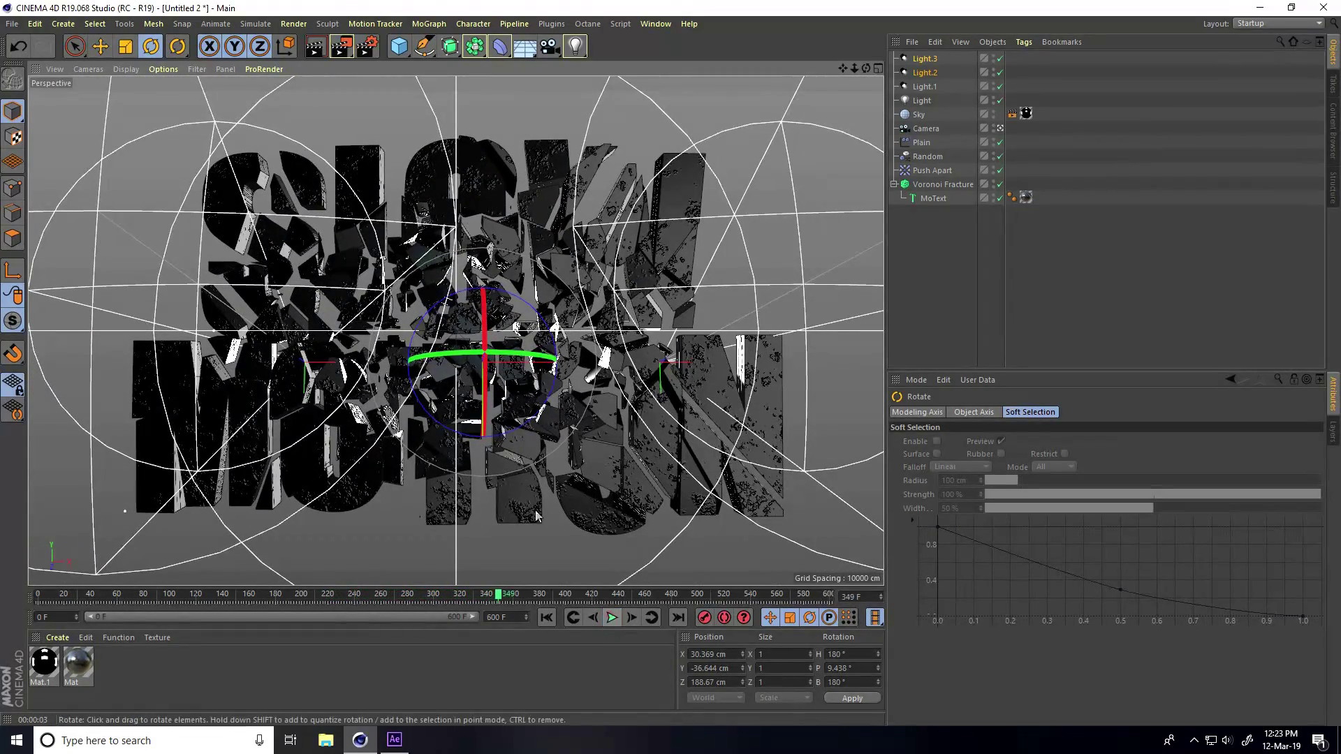
{"action": "left_click", "coordinate": [314, 39]}
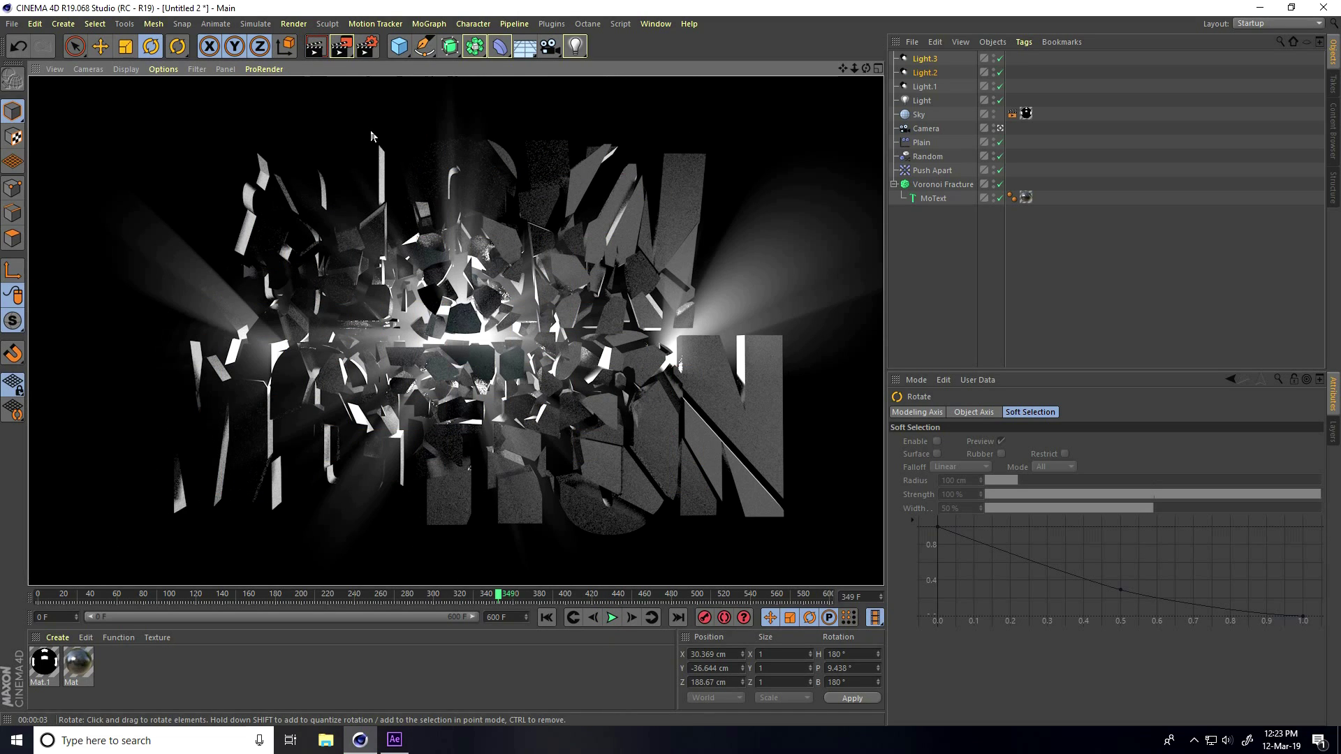
{"action": "left_click", "coordinate": [362, 102]}
- Set the render output to the HDTV 1080 29.97 preset with All Frames as the frame range
{"action": "left_click", "coordinate": [366, 47]}
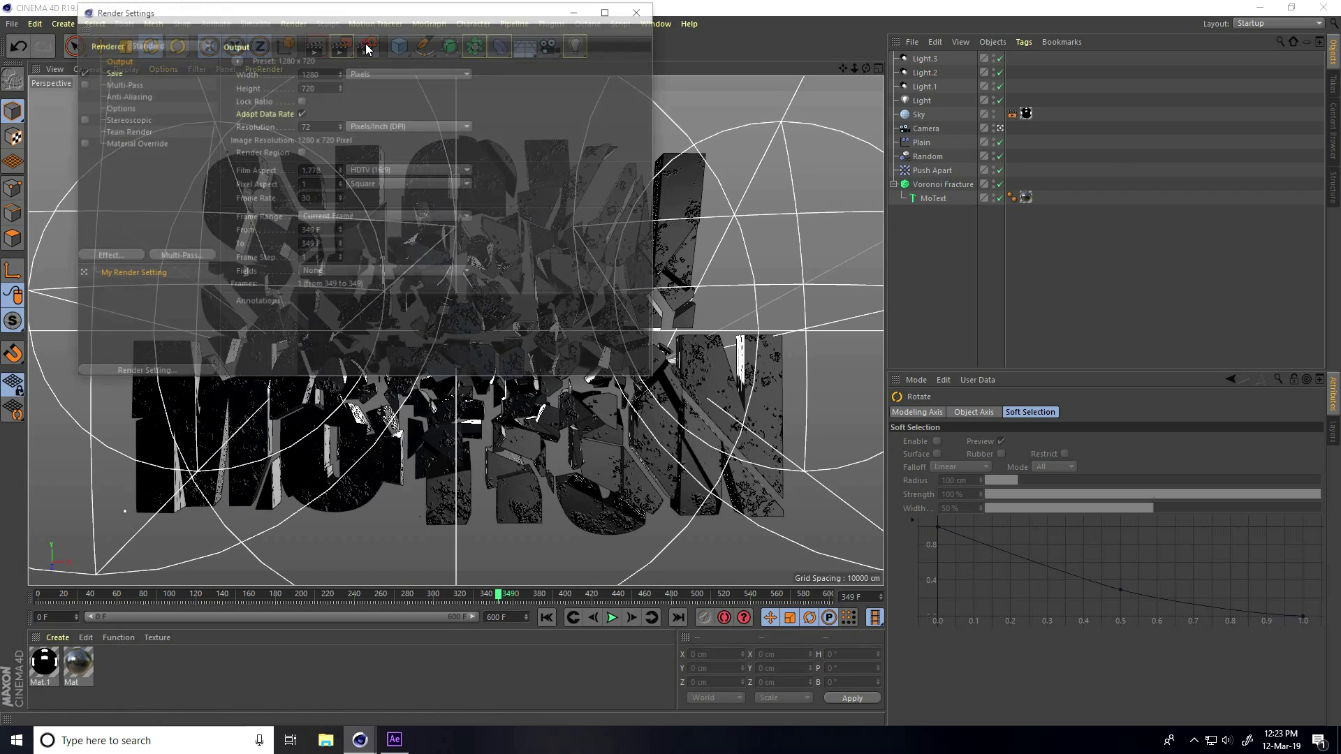
{"action": "left_click", "coordinate": [239, 60]}
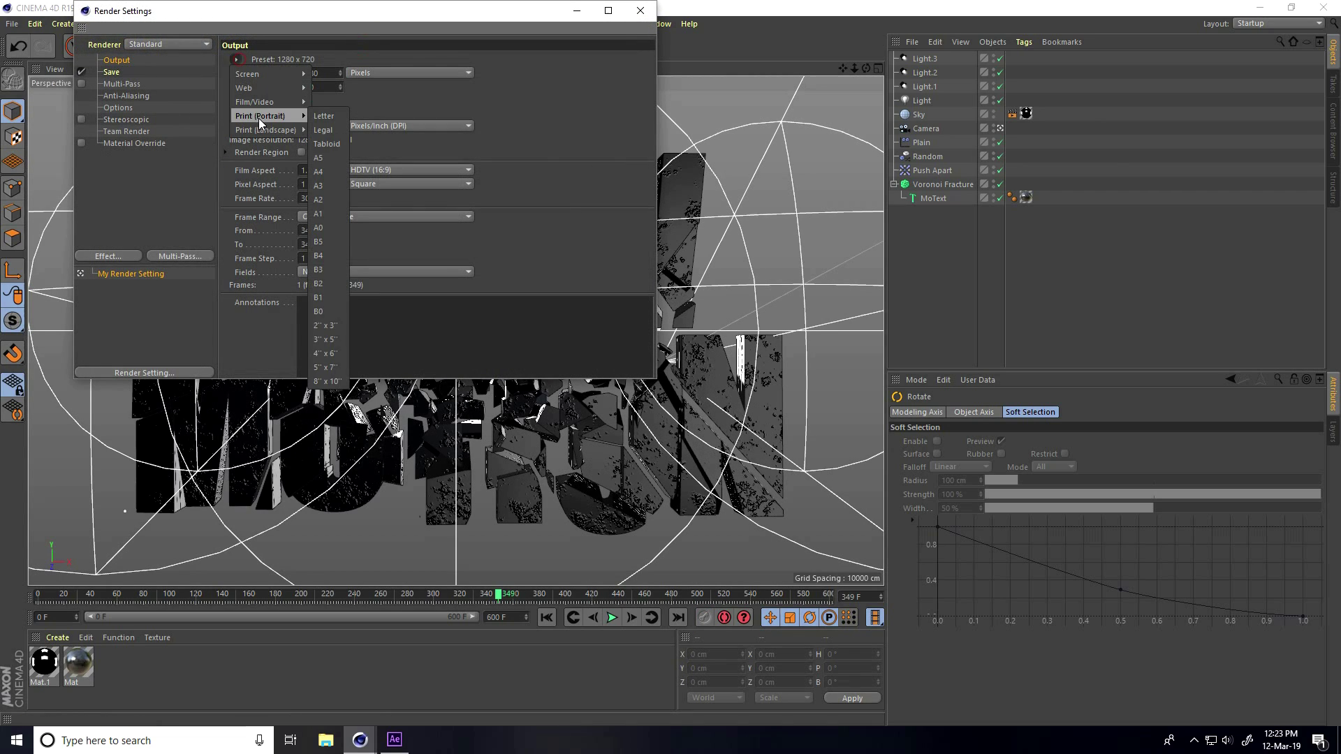
{"action": "mouse_move", "coordinate": [261, 101]}
{"action": "left_click", "coordinate": [374, 353]}
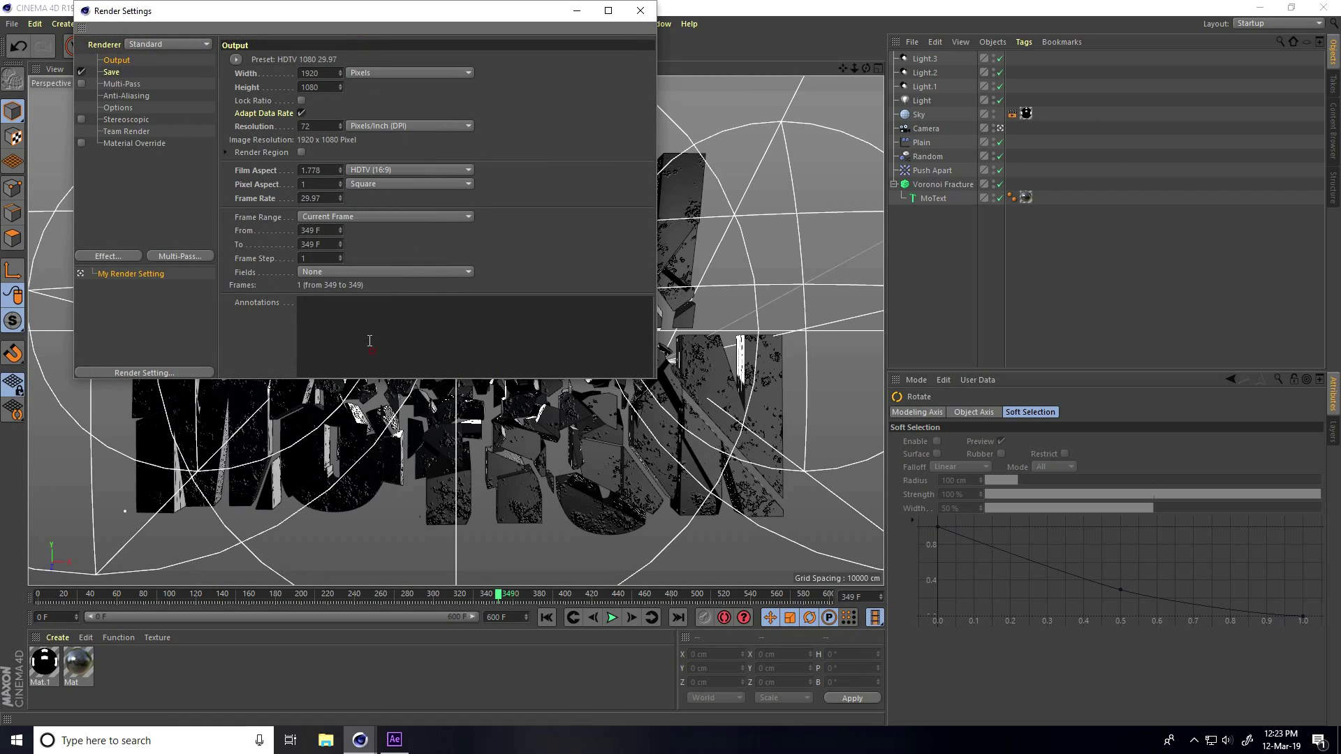
{"action": "left_click", "coordinate": [354, 217]}
{"action": "left_click", "coordinate": [342, 260]}
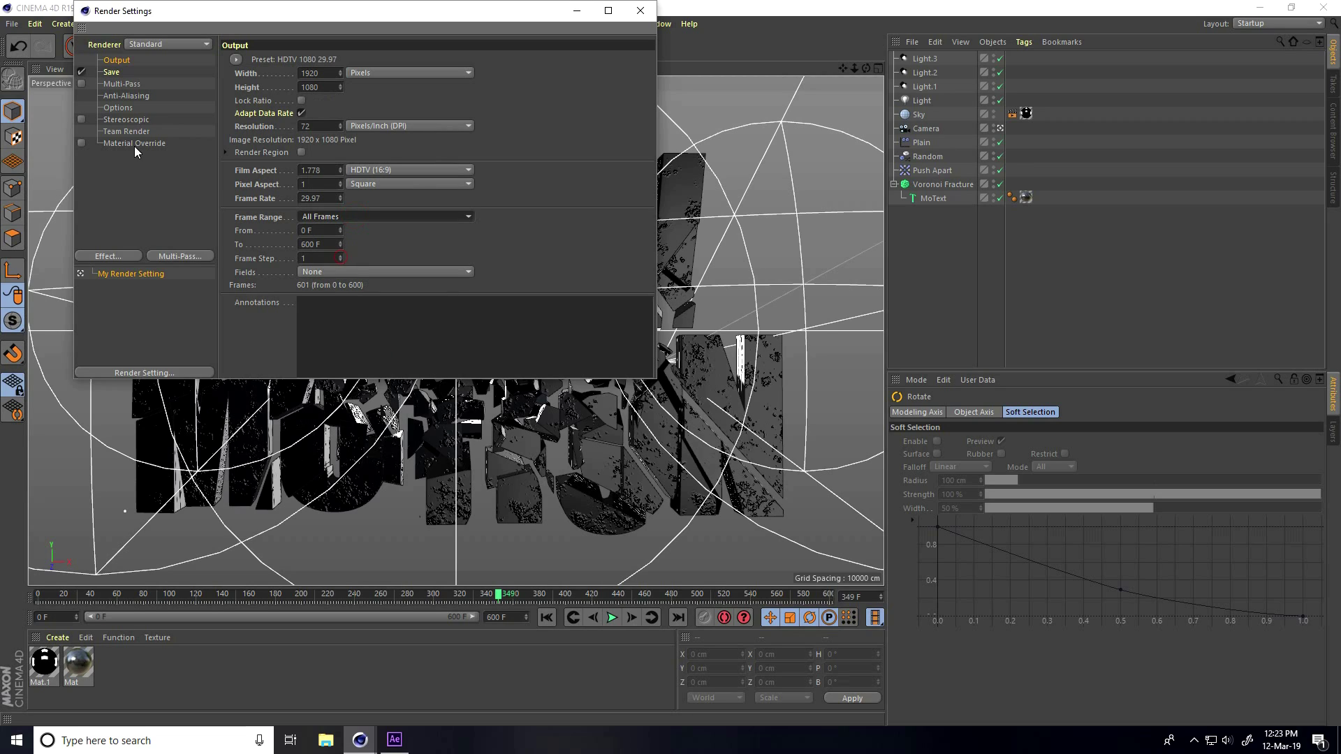
- Set the save format of the rendered images to JPG
{"action": "left_click", "coordinate": [112, 73]}
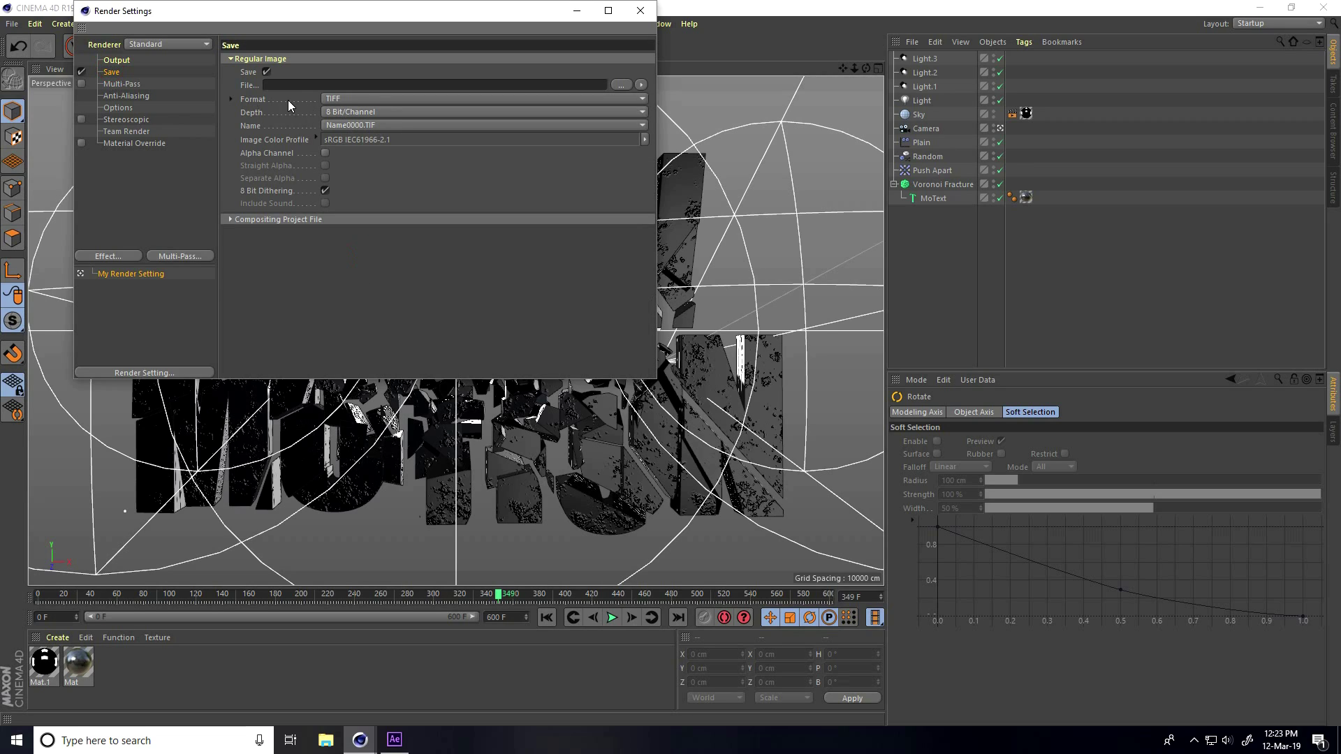
{"action": "left_click", "coordinate": [353, 98]}
{"action": "left_click", "coordinate": [333, 195]}
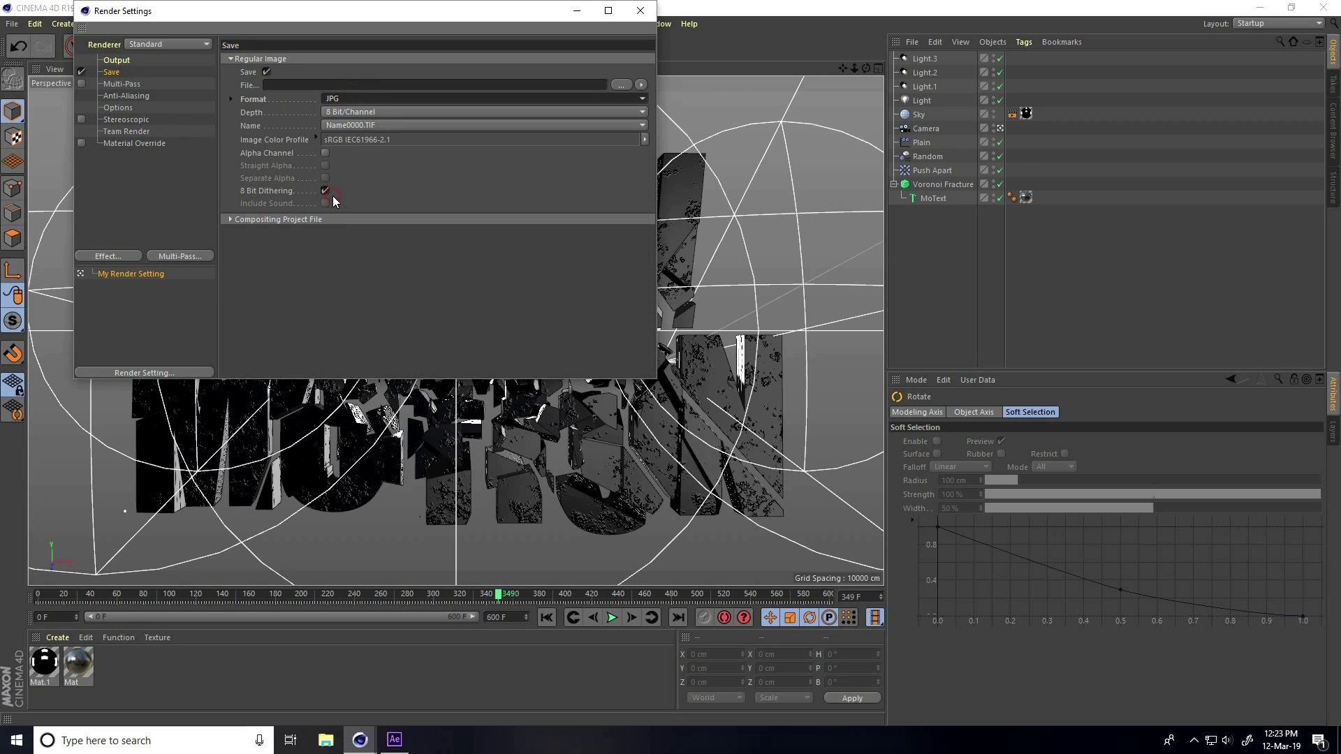
- Set the render to save under the file name "a" in a new Desktop folder named "ren"
{"action": "left_click", "coordinate": [621, 84]}
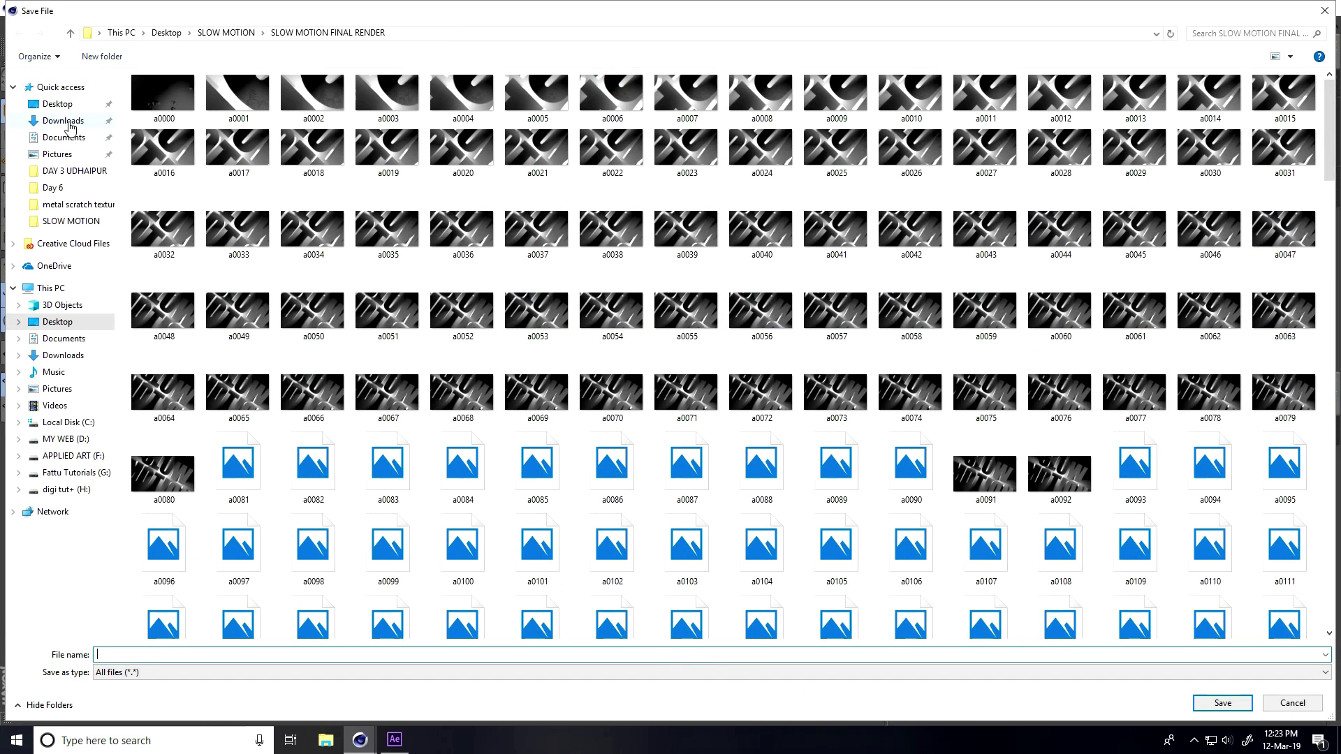
{"action": "left_click", "coordinate": [58, 104]}
{"action": "right_click", "coordinate": [279, 266]}
{"action": "mouse_move", "coordinate": [407, 421]}
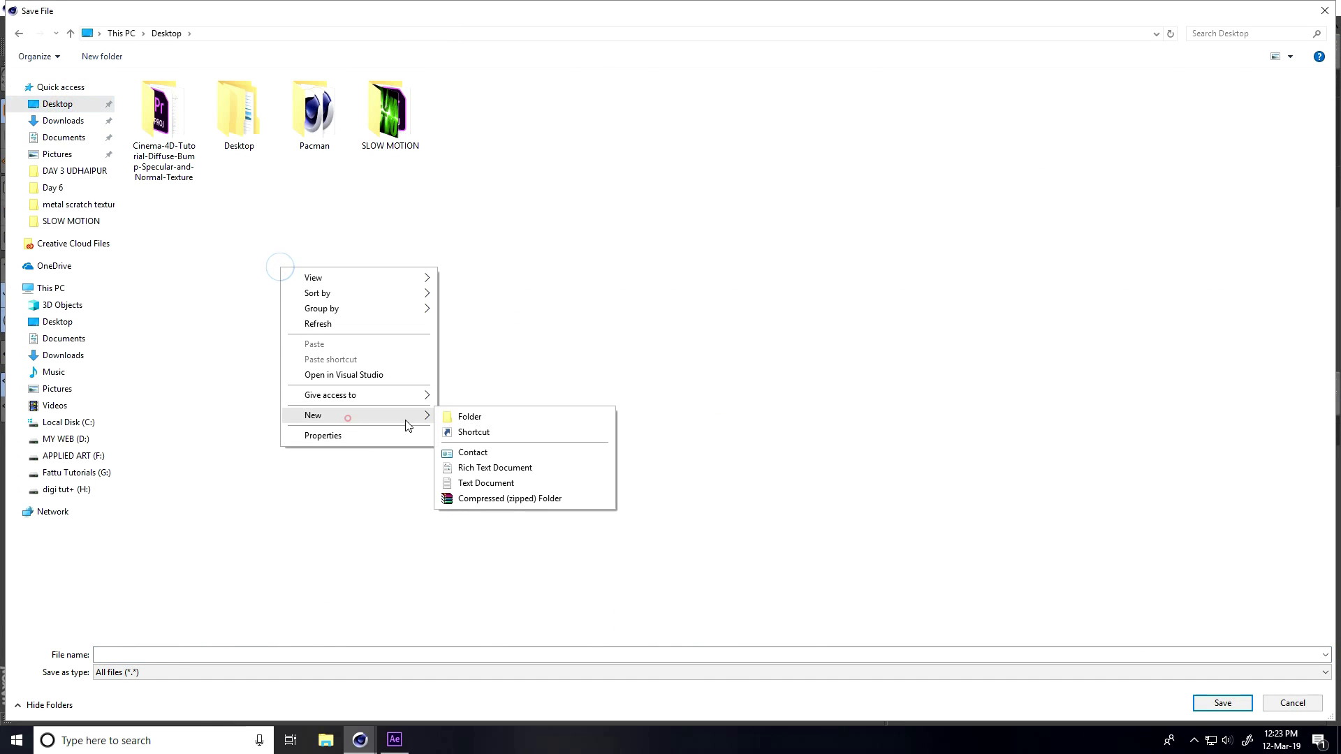
{"action": "left_click", "coordinate": [475, 417]}
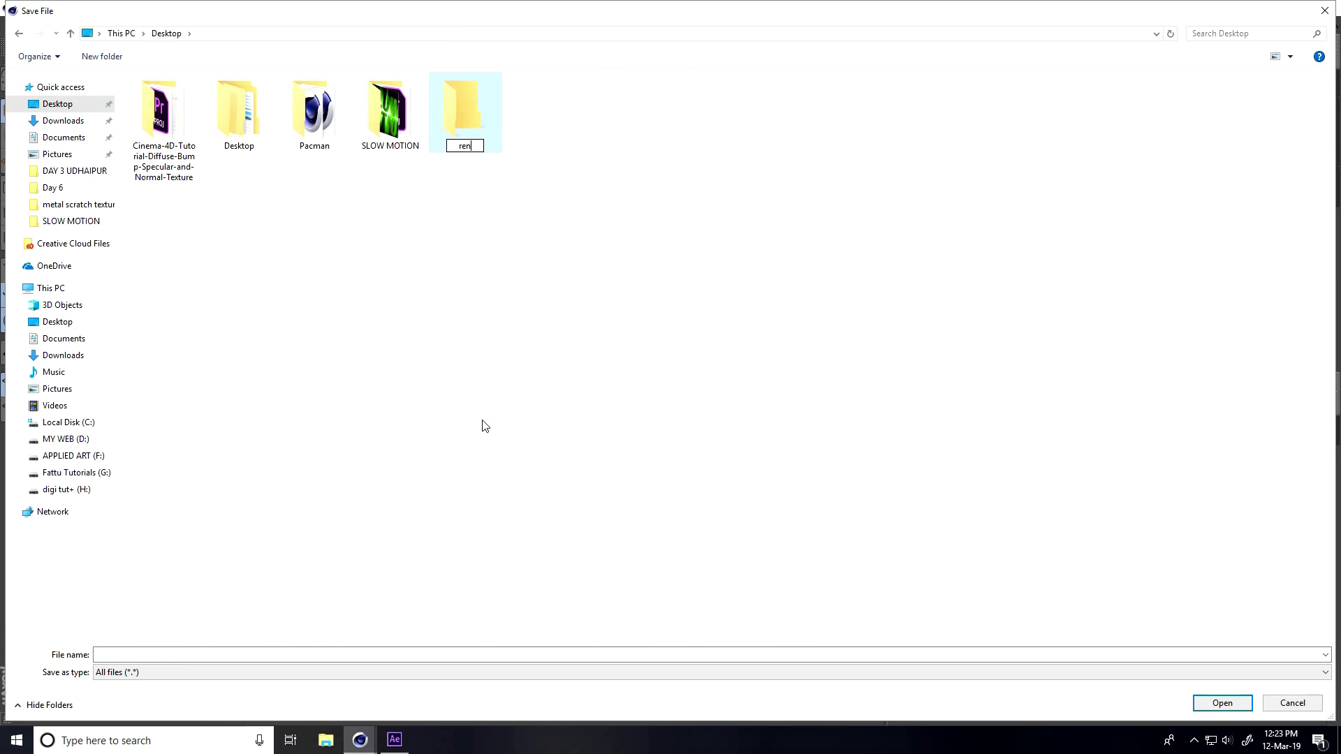
{"action": "key", "text": "Return"}
{"action": "key", "text": "Return"}
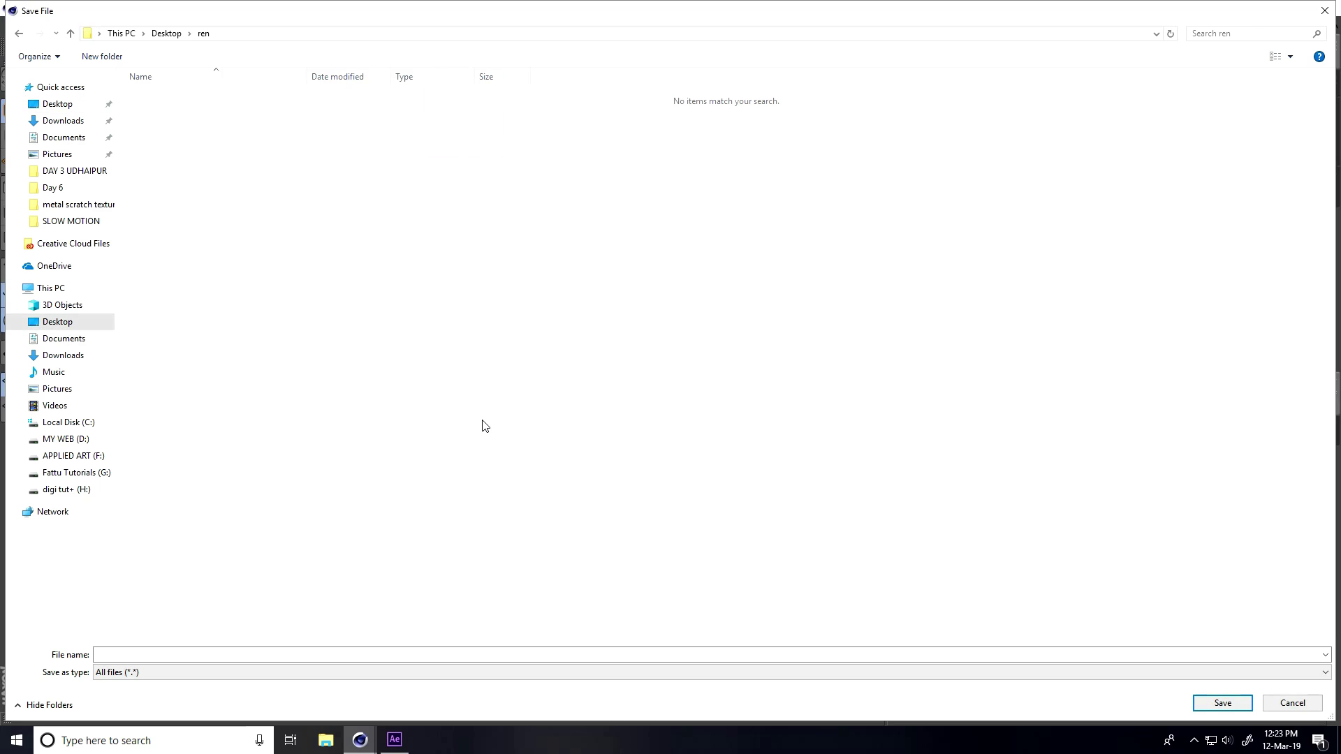
{"action": "left_click", "coordinate": [495, 650]}
{"action": "type", "text": "a"}
{"action": "left_click", "coordinate": [1222, 703]}
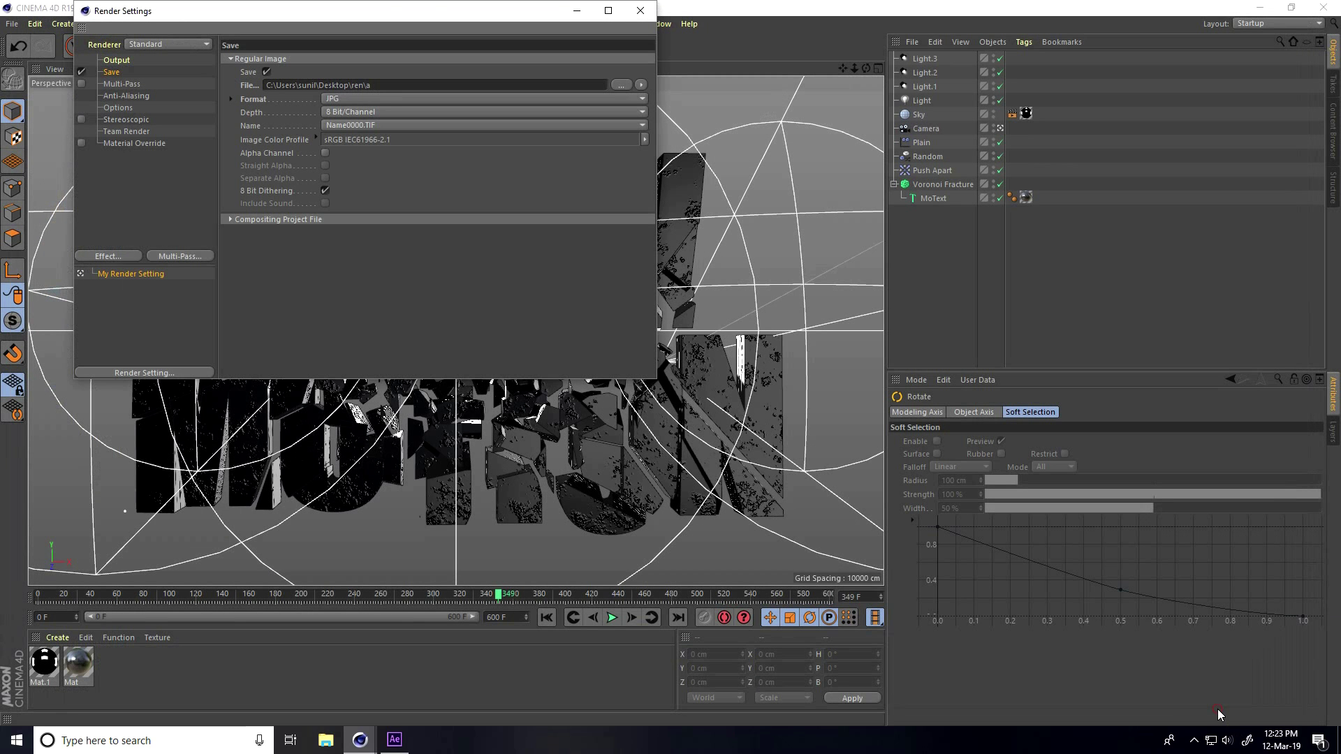
- Set the render anti-aliasing to Best and close the render settings
{"action": "left_click", "coordinate": [125, 95]}
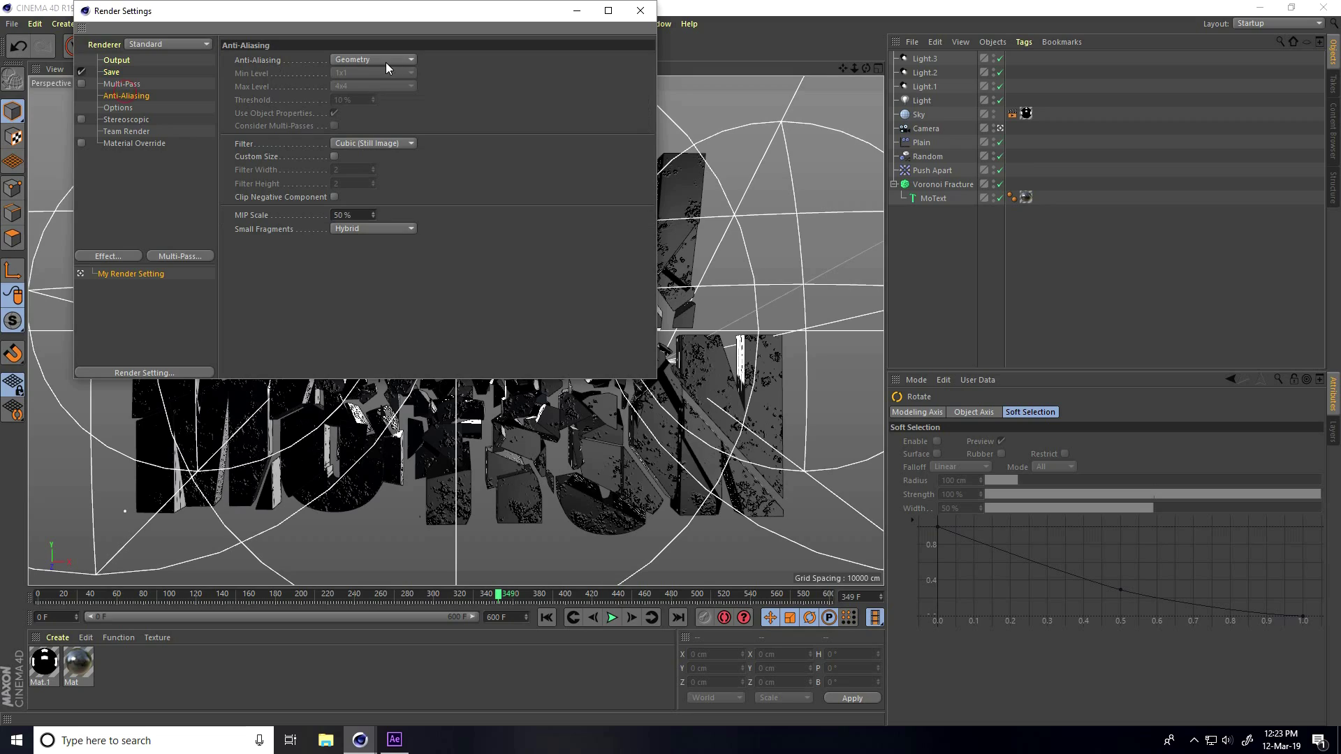
{"action": "left_click", "coordinate": [366, 98]}
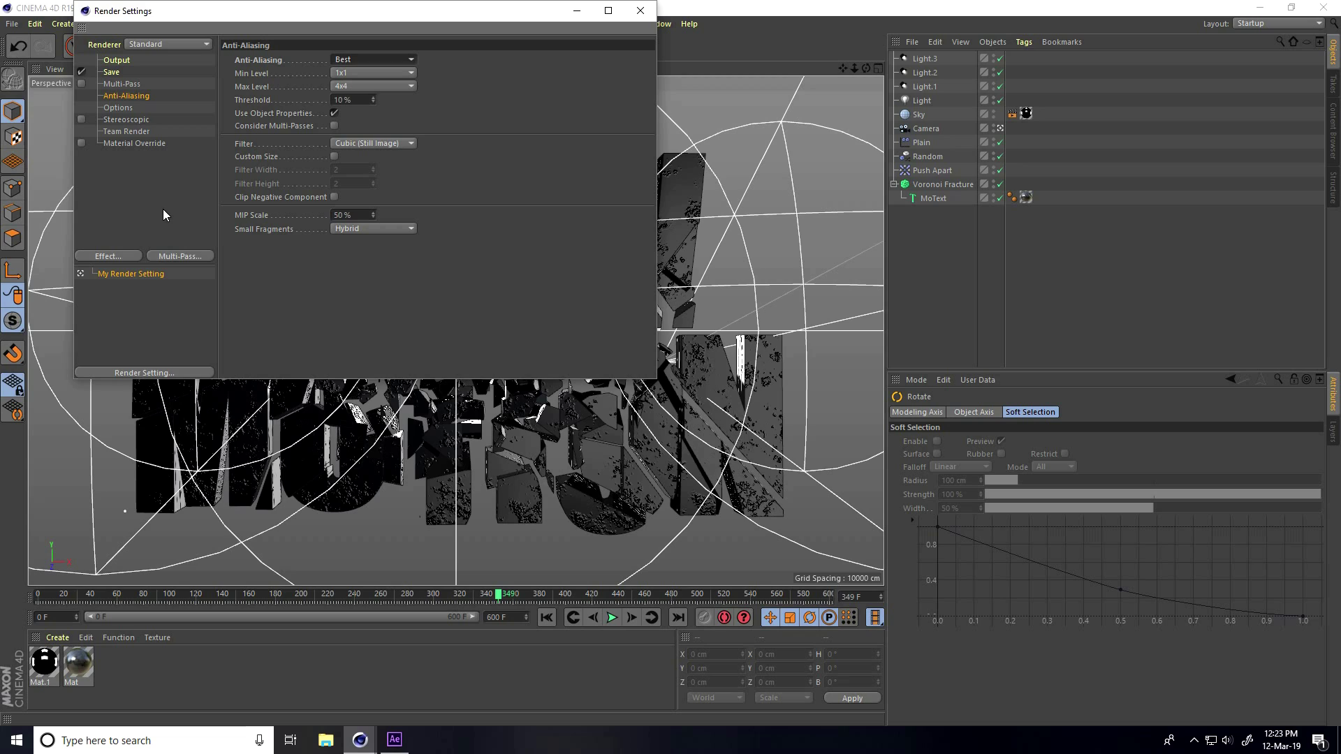
{"action": "left_click", "coordinate": [640, 10]}
- Start rendering the full animation to the Picture Viewer, and stop the render during the first frame
{"action": "left_click", "coordinate": [341, 46]}
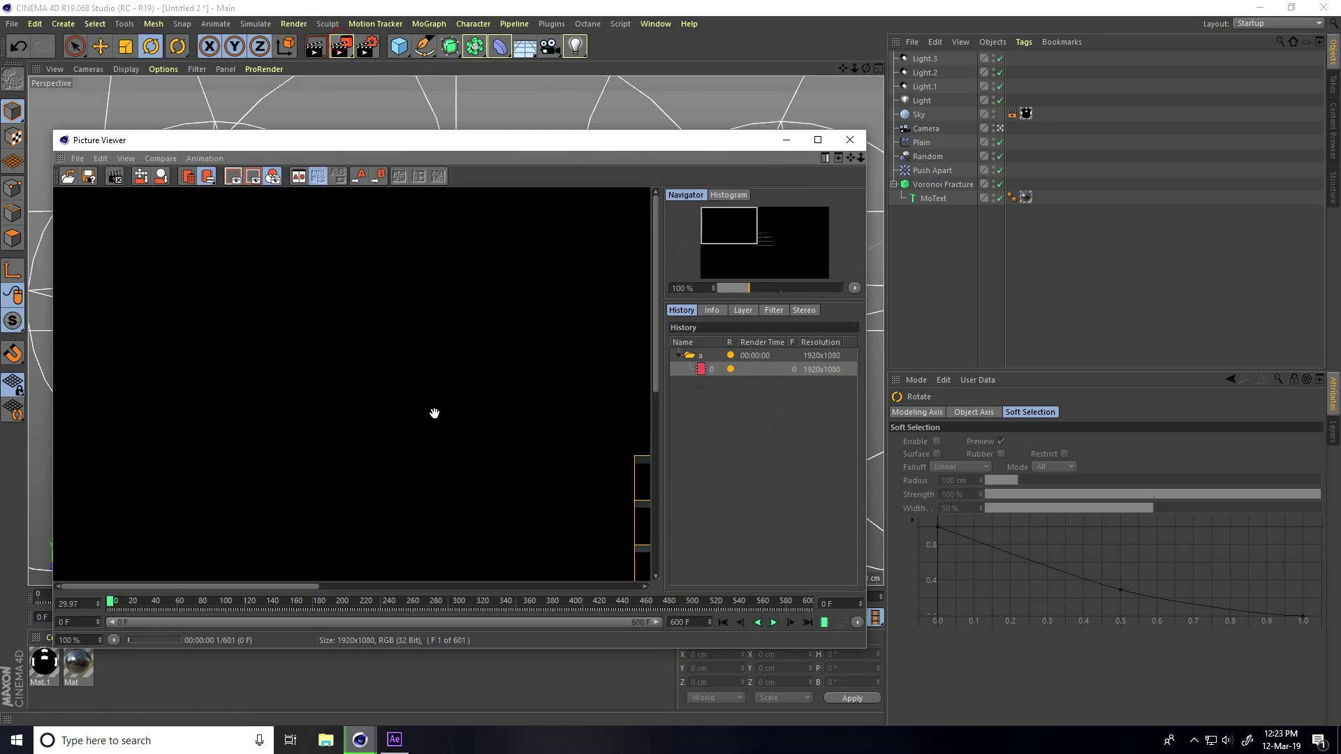
{"action": "scroll", "coordinate": [408, 422], "scroll_direction": "down", "scroll_amount": 1}
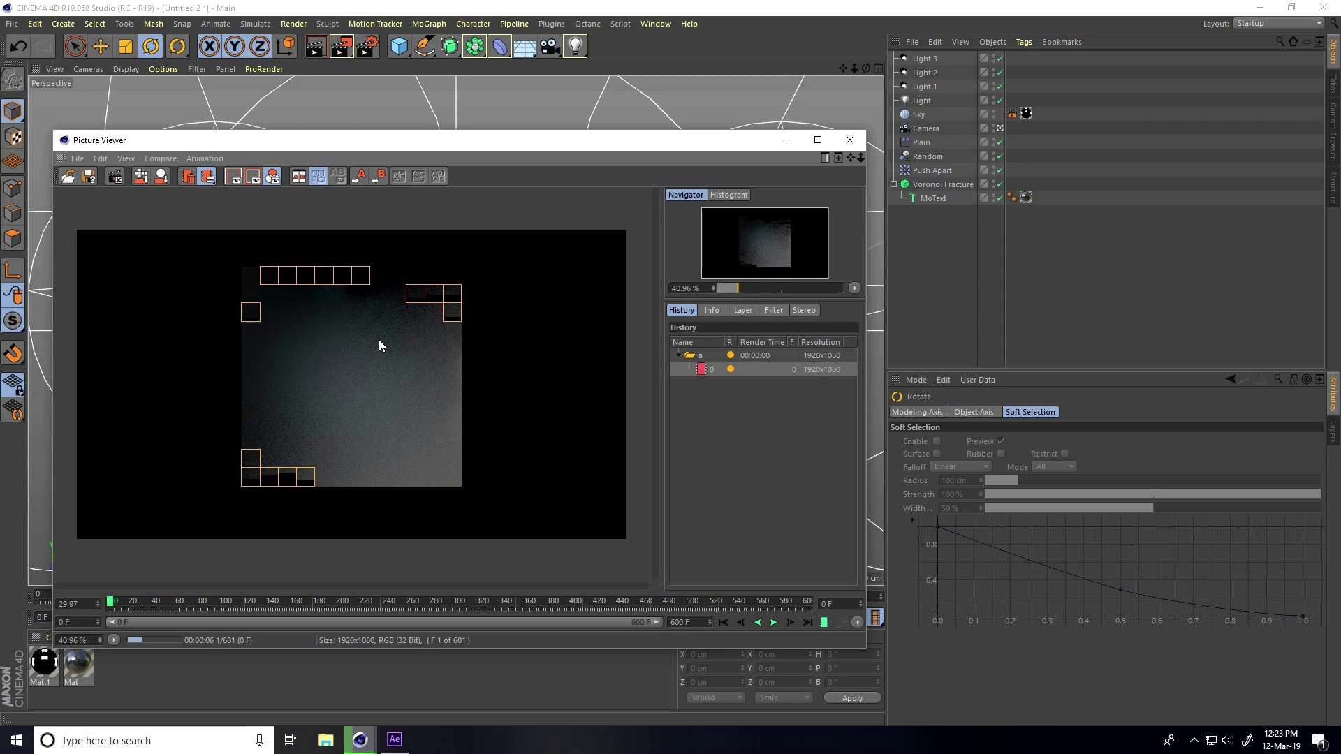
{"action": "key", "text": "shift+r"}
{"action": "left_click", "coordinate": [694, 420]}
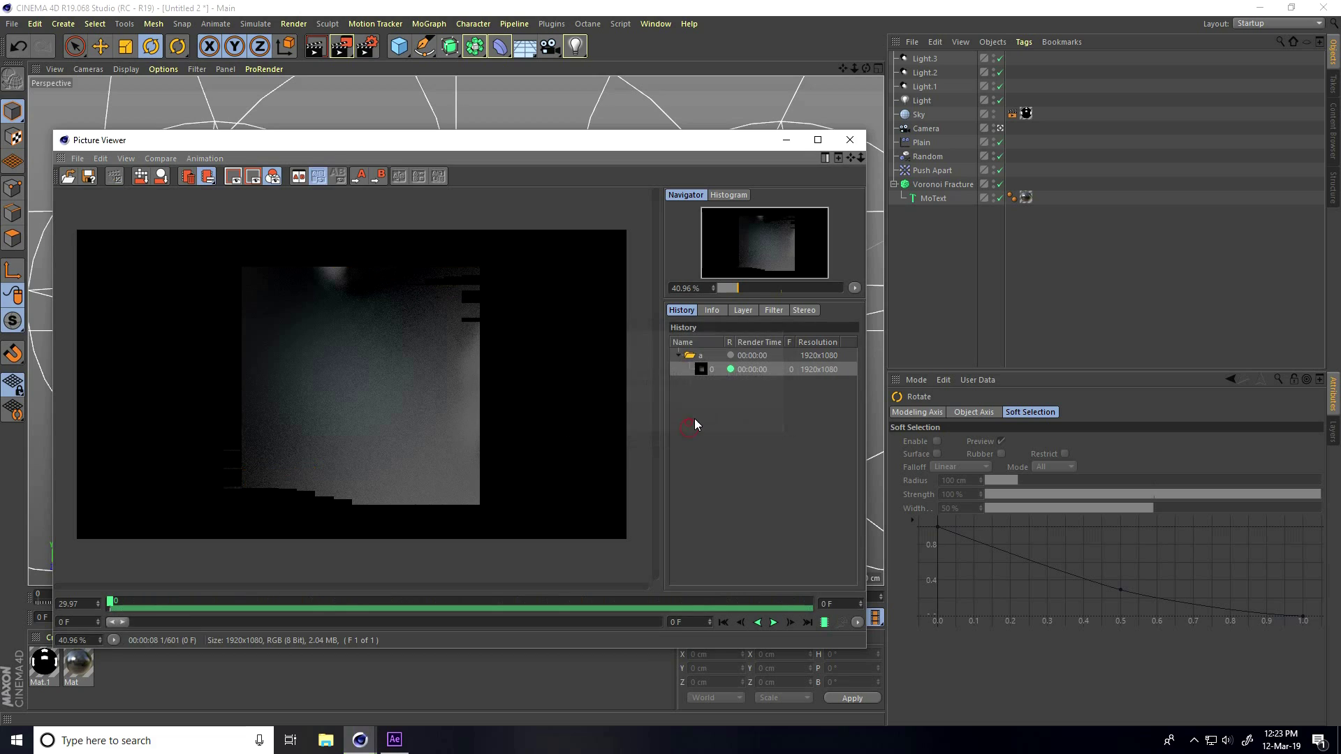
- Switch to File Explorer and look through the rendered frames in Desktop\SLOW MOTION\SLOW MOTION FINAL RENDER
{"action": "left_click", "coordinate": [324, 741]}
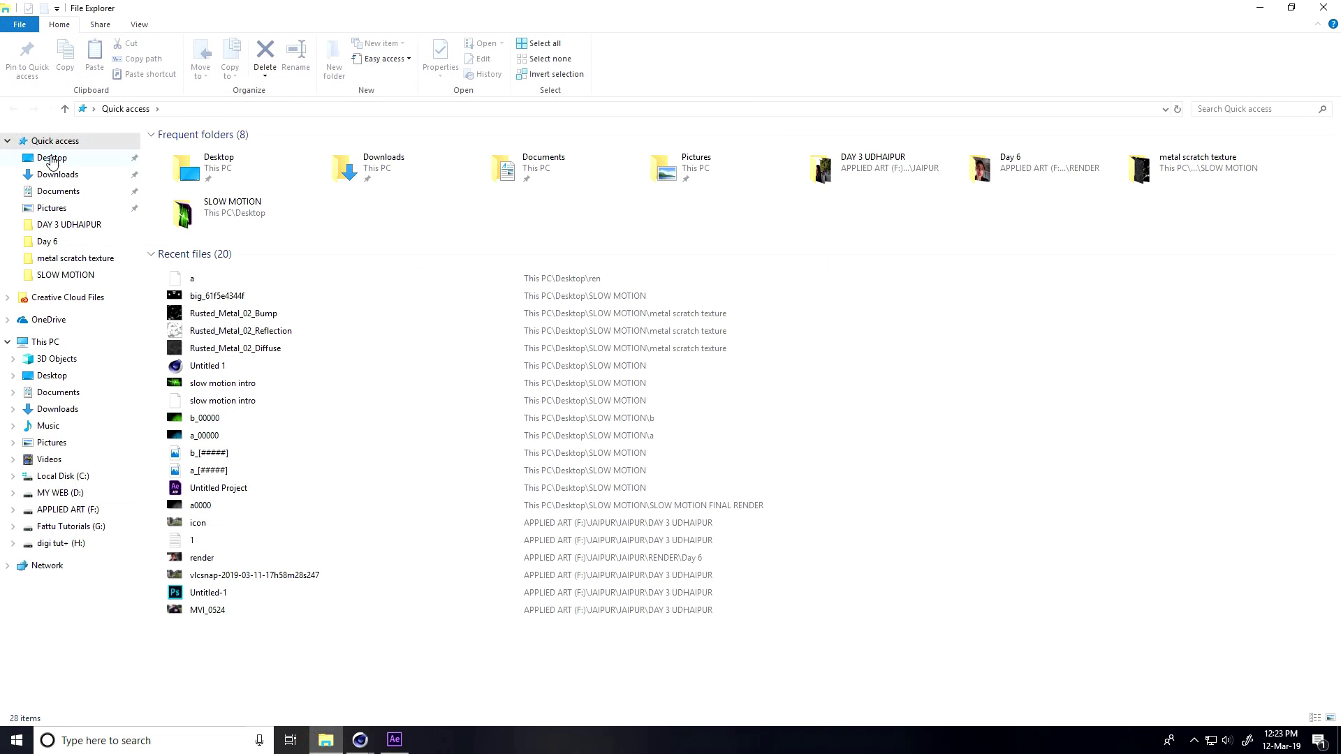
{"action": "left_click", "coordinate": [51, 159]}
{"action": "double_click", "coordinate": [461, 185]}
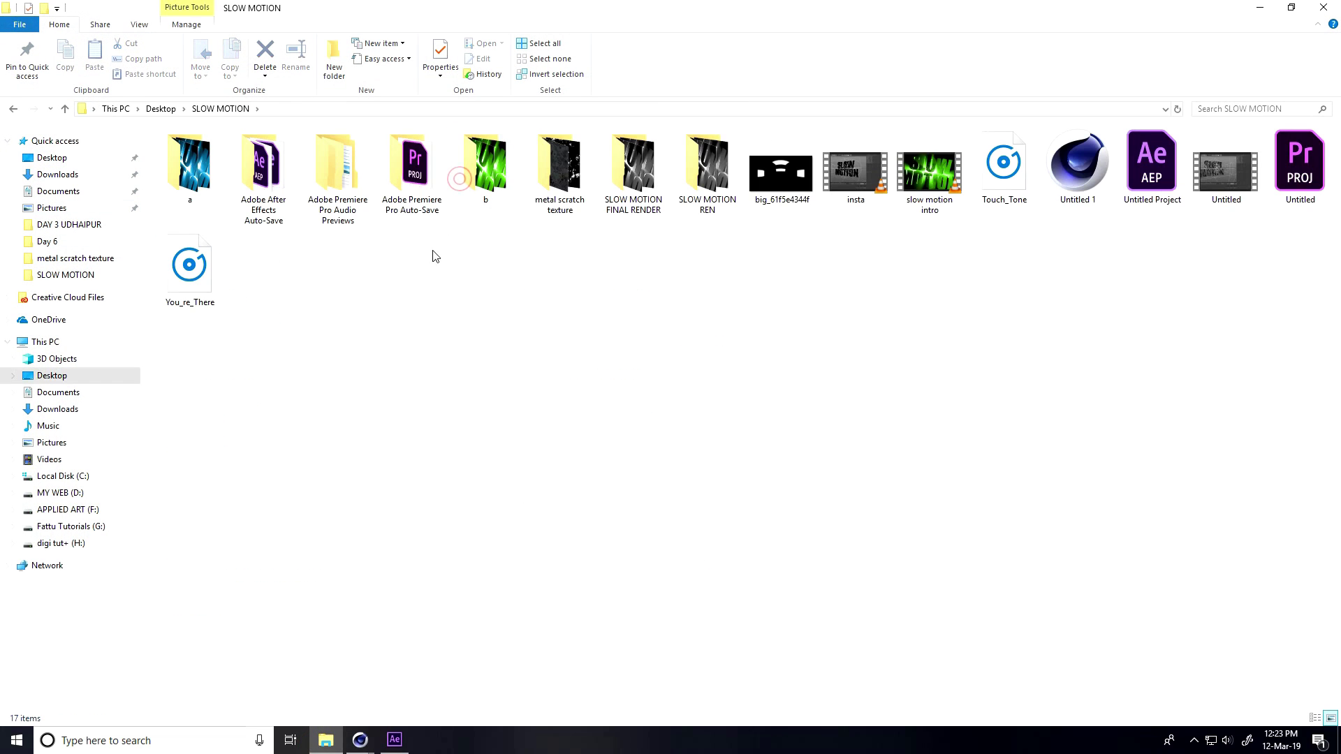
{"action": "double_click", "coordinate": [644, 185]}
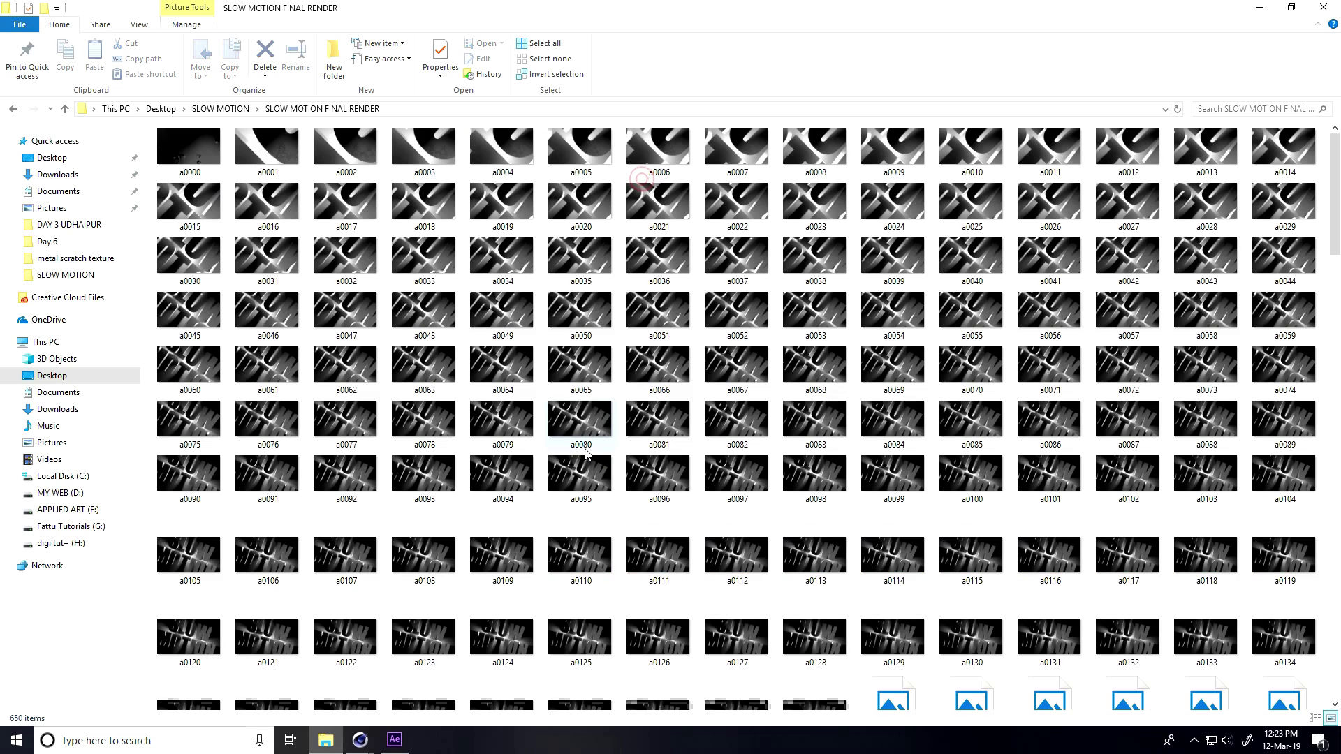
{"action": "scroll", "coordinate": [472, 282], "scroll_direction": "down", "scroll_amount": 3}
{"action": "scroll", "coordinate": [473, 282], "scroll_direction": "down", "scroll_amount": 13}
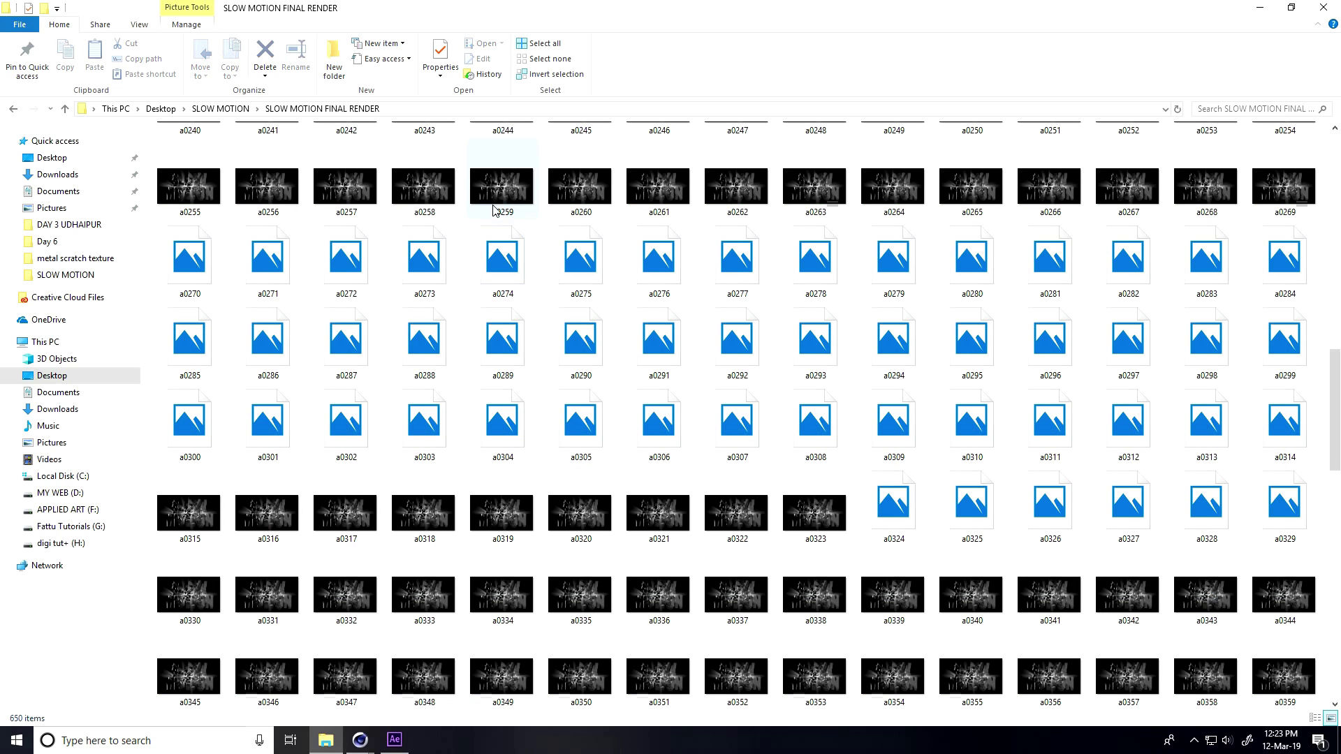
- View the rendered frames a0290 and a0500 full size, and look through the remaining frames to the end of the folder
{"action": "double_click", "coordinate": [585, 361]}
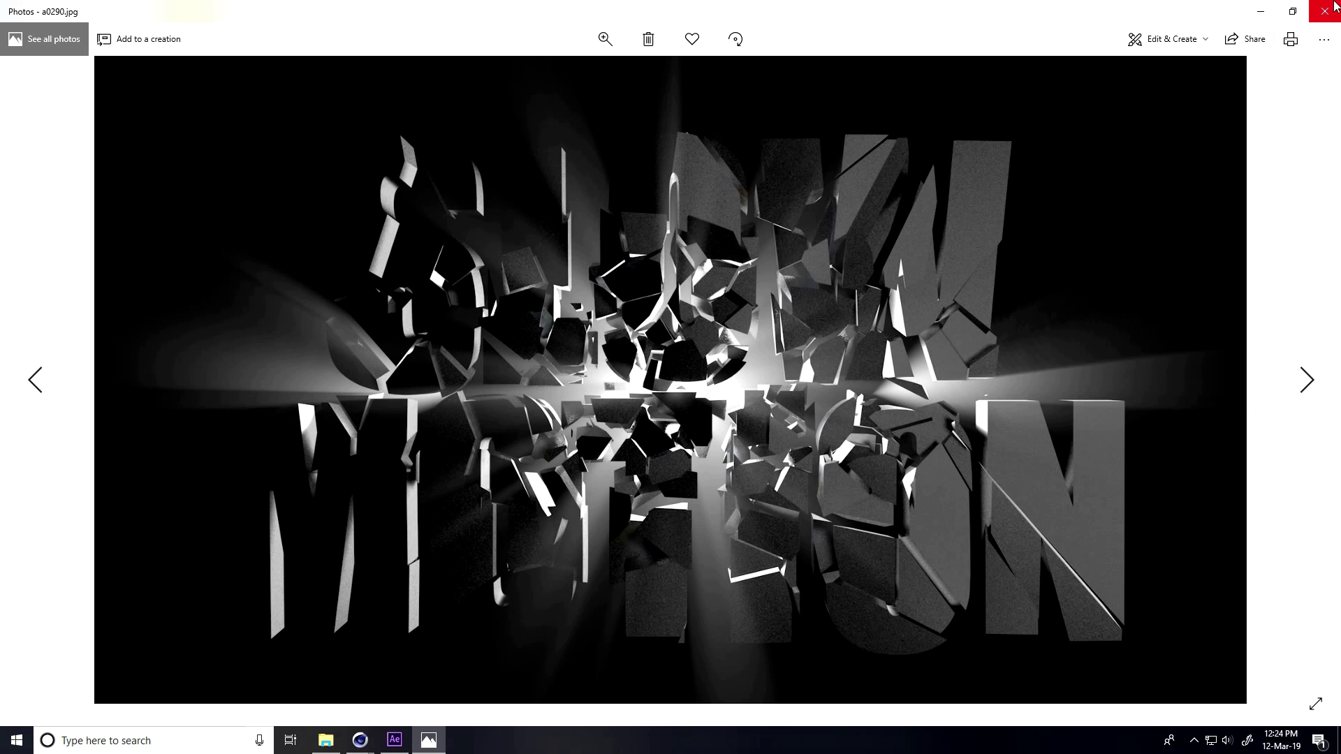
{"action": "left_click", "coordinate": [1325, 11]}
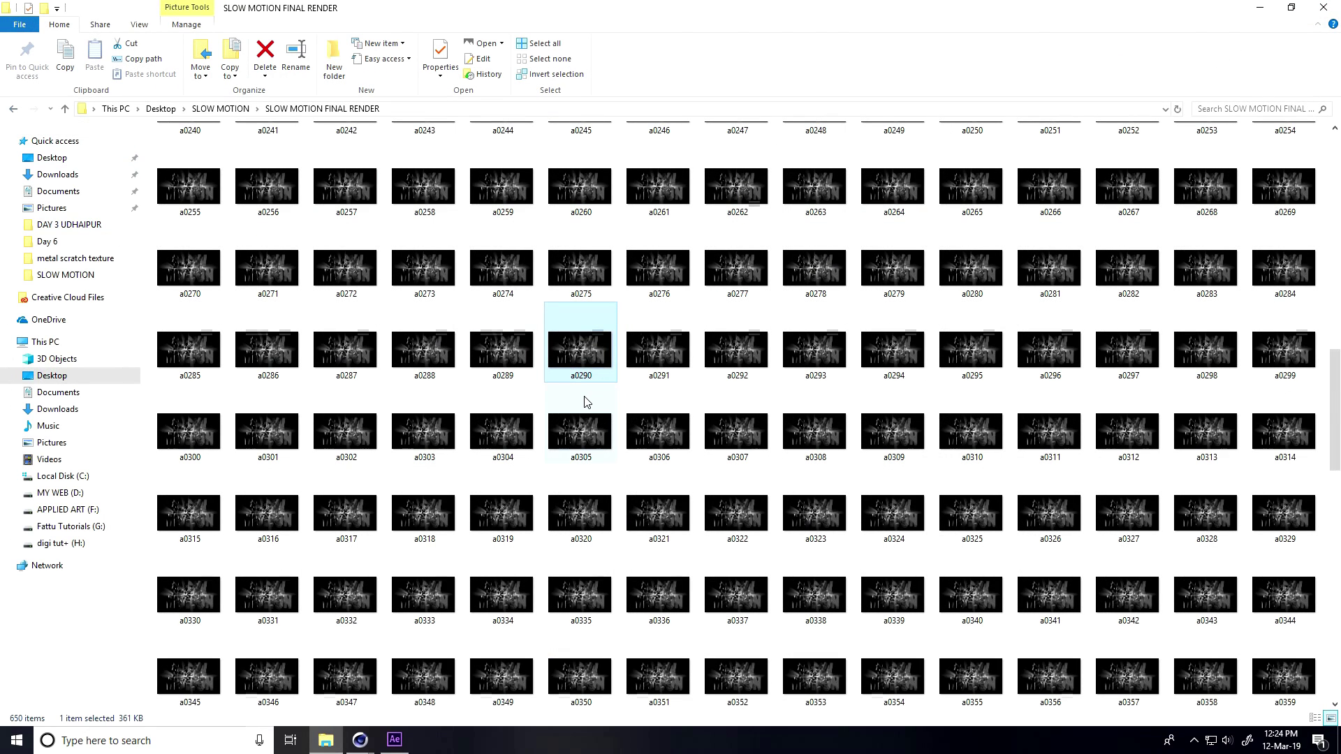
{"action": "scroll", "coordinate": [586, 400], "scroll_direction": "down", "scroll_amount": 15}
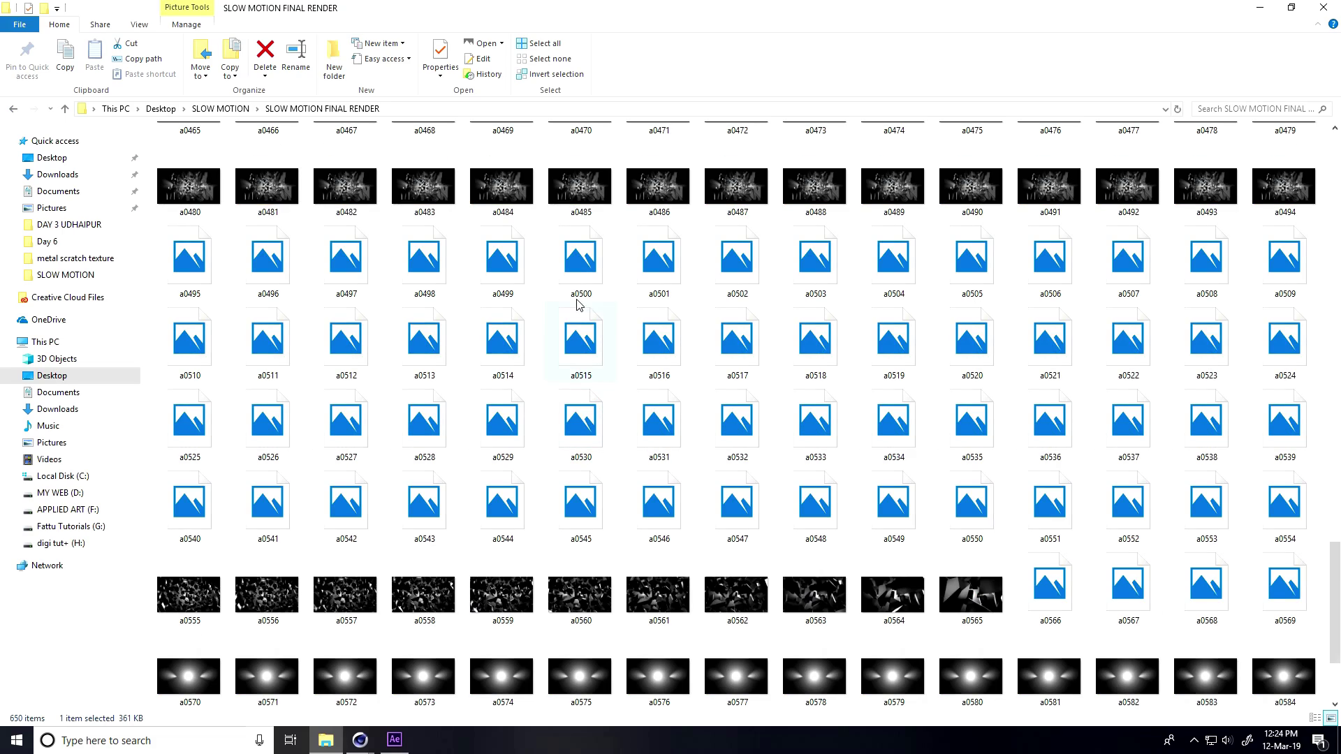
{"action": "left_click", "coordinate": [577, 268]}
{"action": "double_click", "coordinate": [577, 268]}
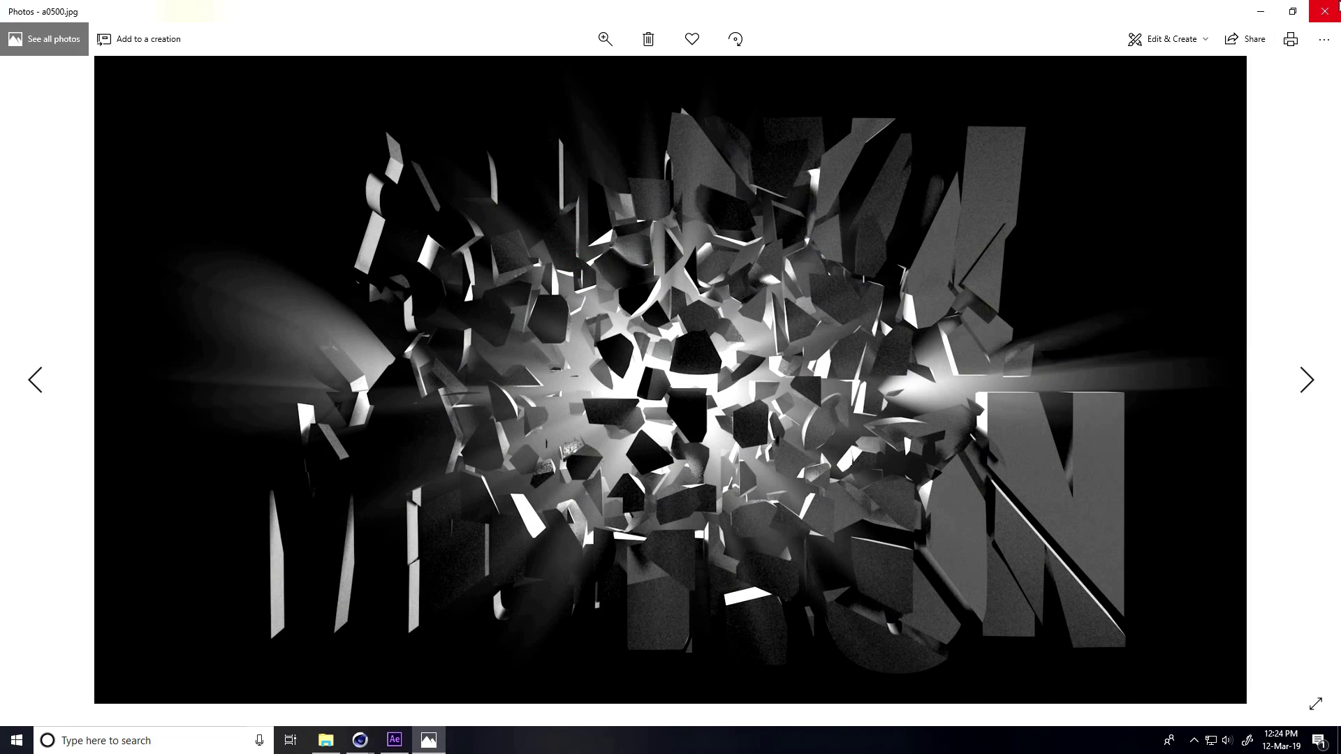
{"action": "left_click", "coordinate": [1327, 10]}
{"action": "scroll", "coordinate": [361, 663], "scroll_direction": "down", "scroll_amount": 5}
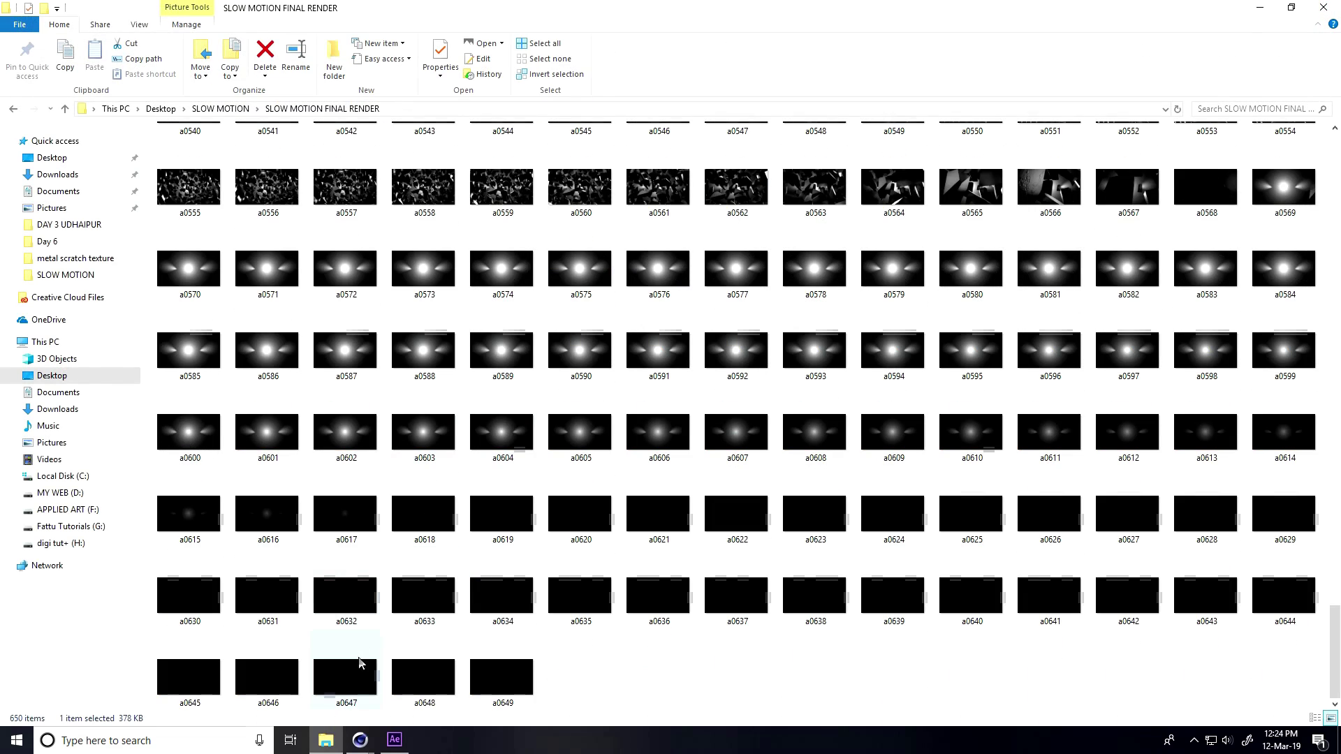
- Switch to After Effects and import the rendered frames from SLOW MOTION FINAL RENDER as a JPEG sequence starting at a0000
{"action": "left_click", "coordinate": [389, 748]}
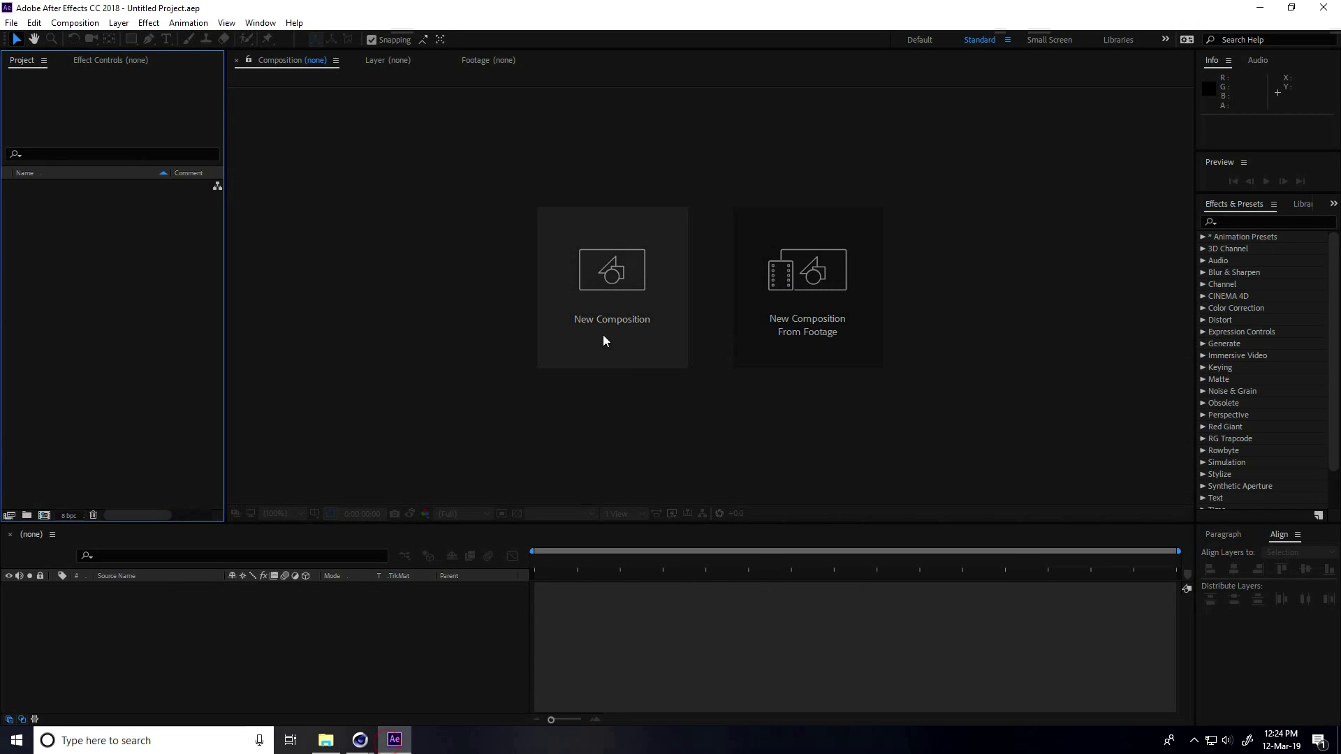
{"action": "right_click", "coordinate": [47, 252]}
{"action": "mouse_move", "coordinate": [81, 316]}
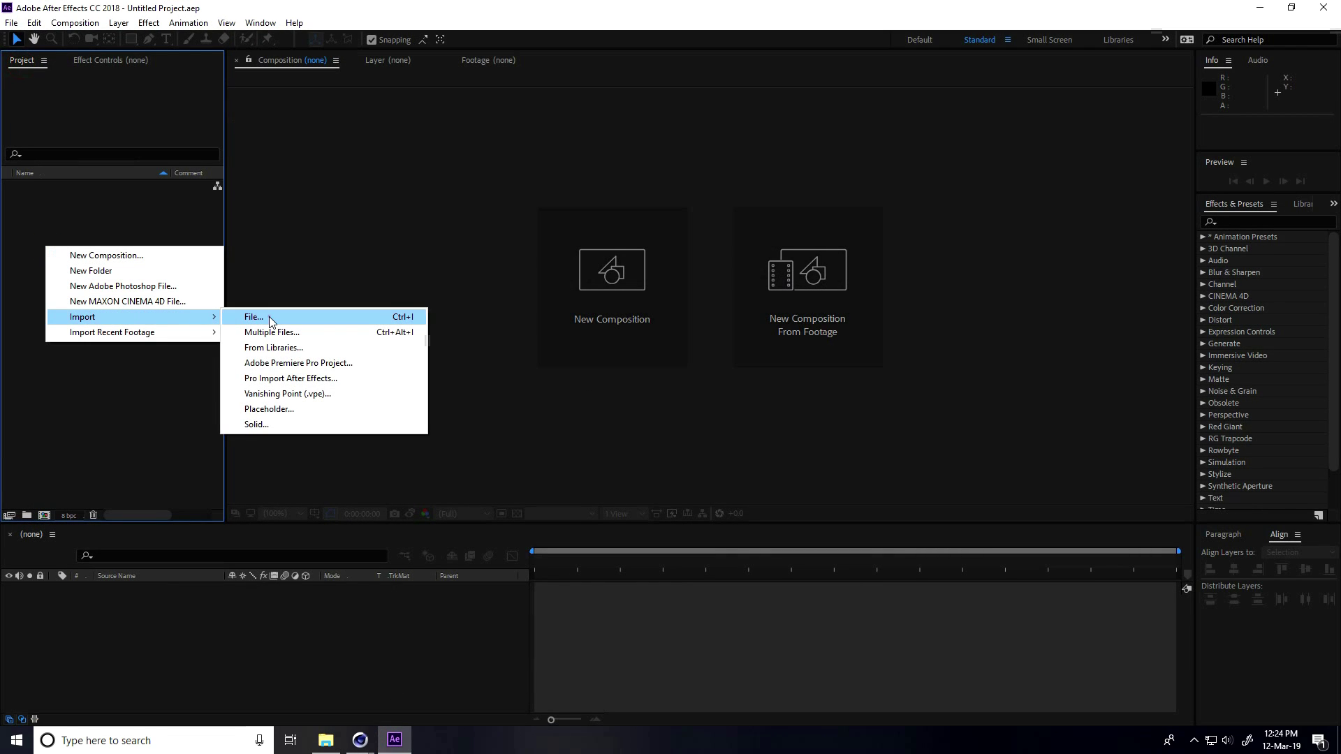
{"action": "left_click", "coordinate": [270, 320]}
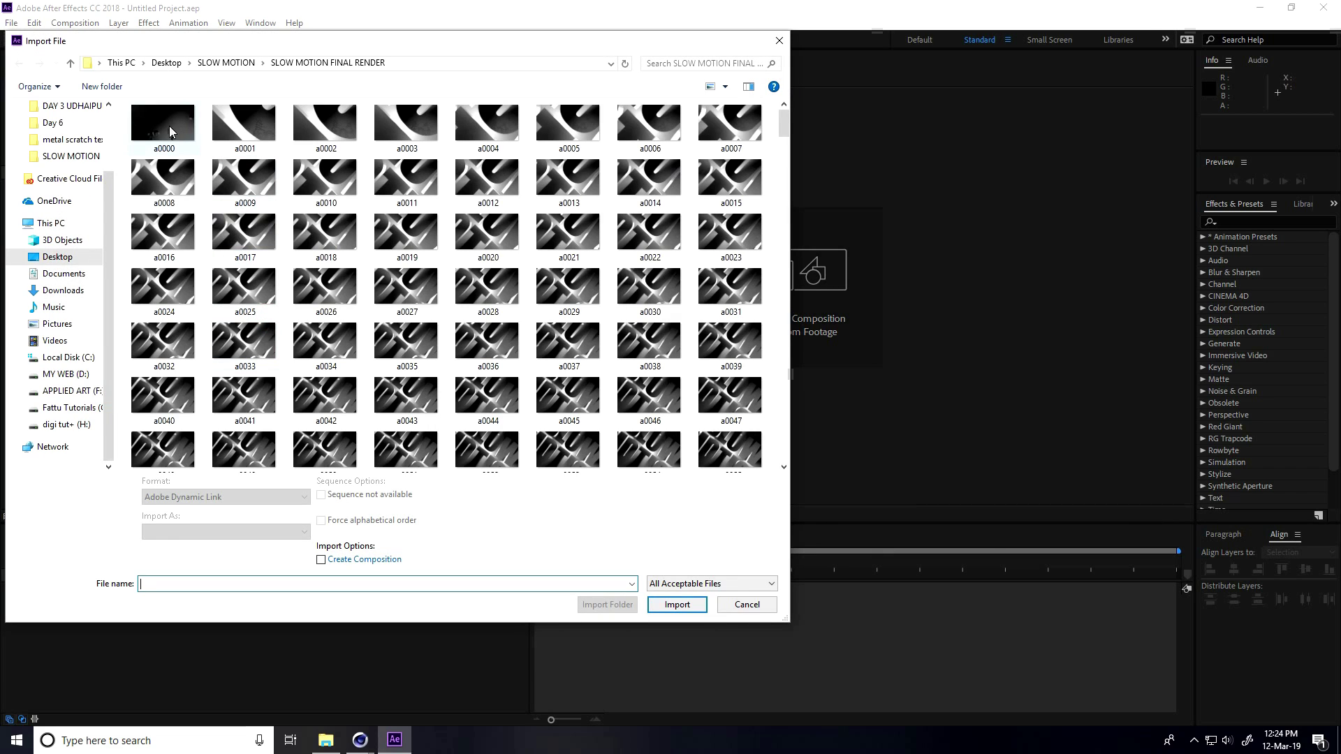
{"action": "left_click", "coordinate": [169, 129]}
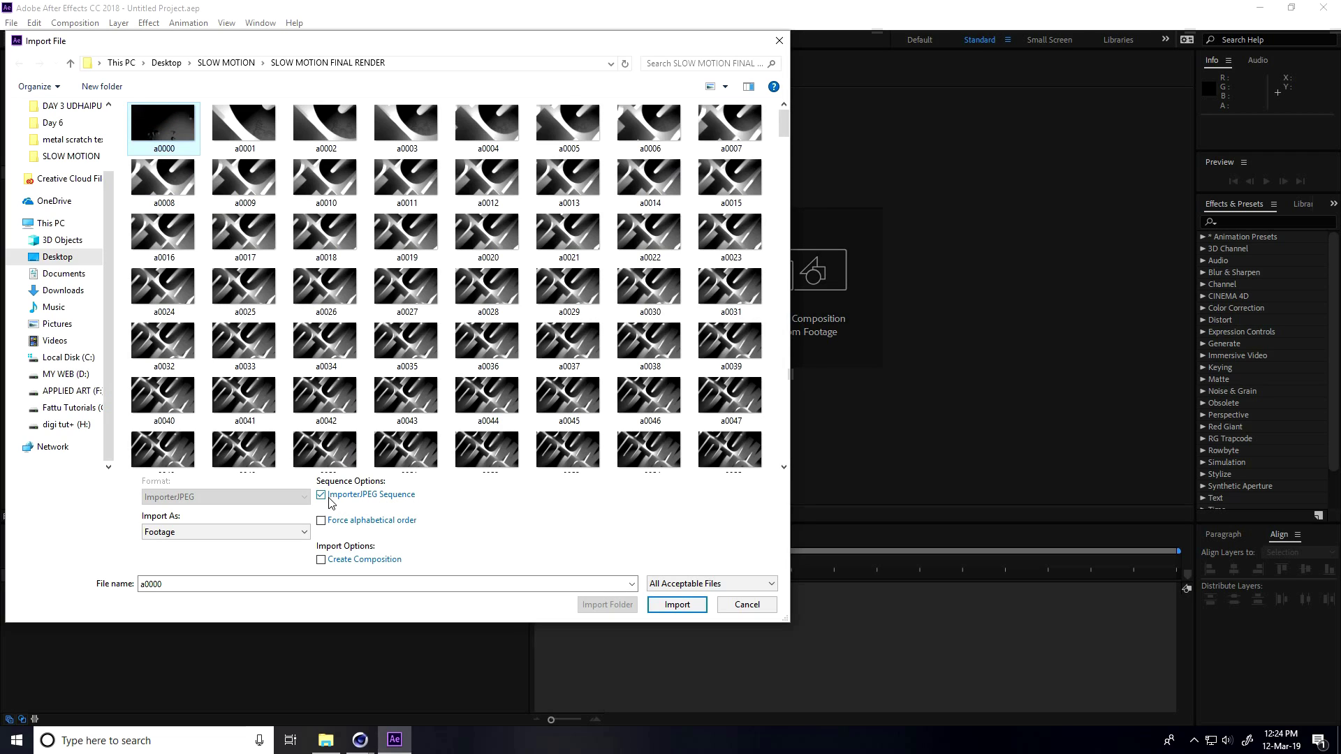
{"action": "left_click", "coordinate": [678, 605]}
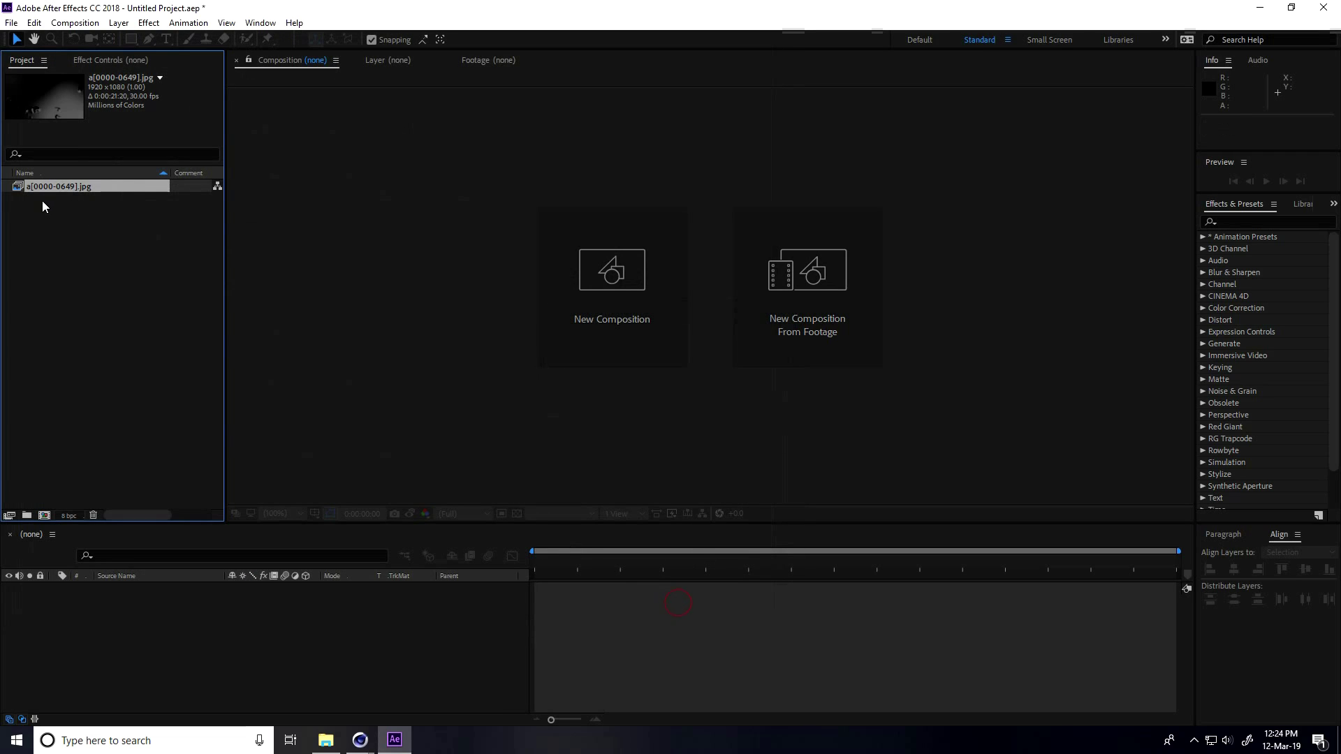
- Create a composition from the imported a[0000-0649].jpg sequence and preview its first seconds
{"action": "left_click_drag", "start_coordinate": [58, 190], "coordinate": [183, 641]}
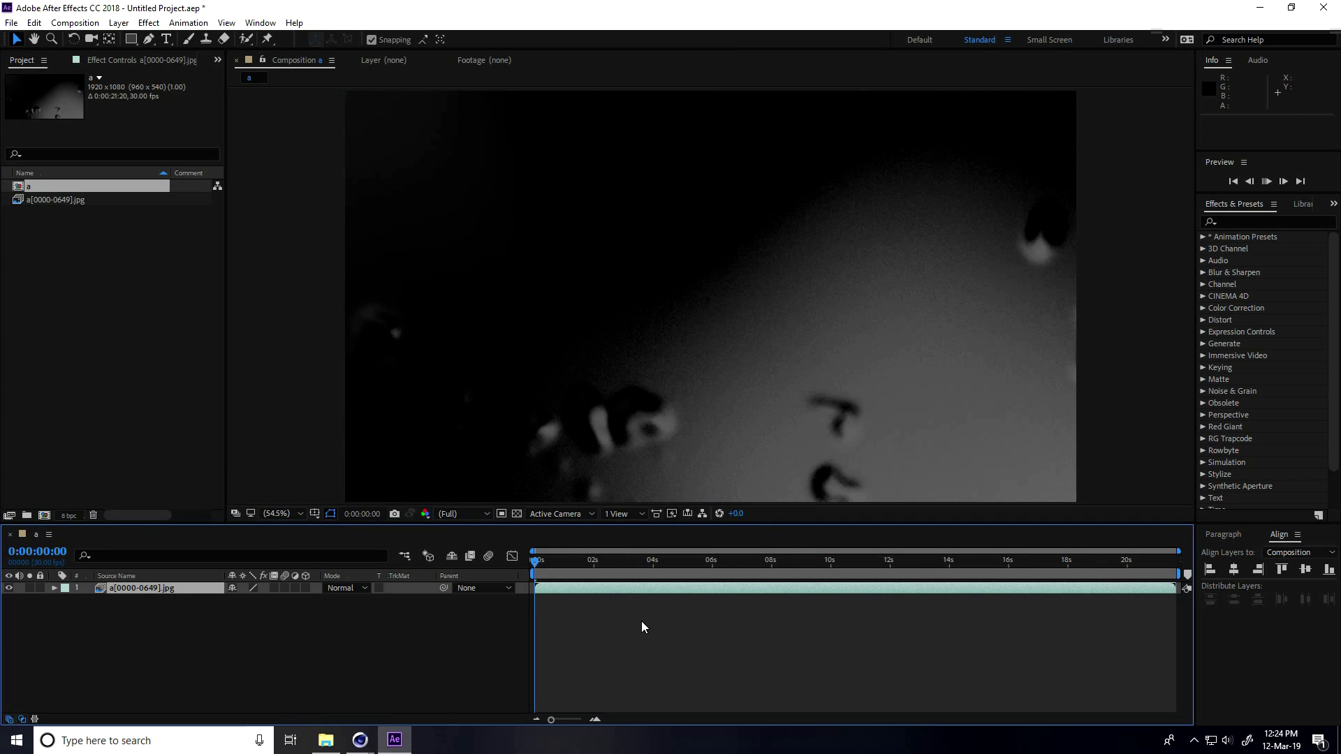
{"action": "key", "text": "space"}
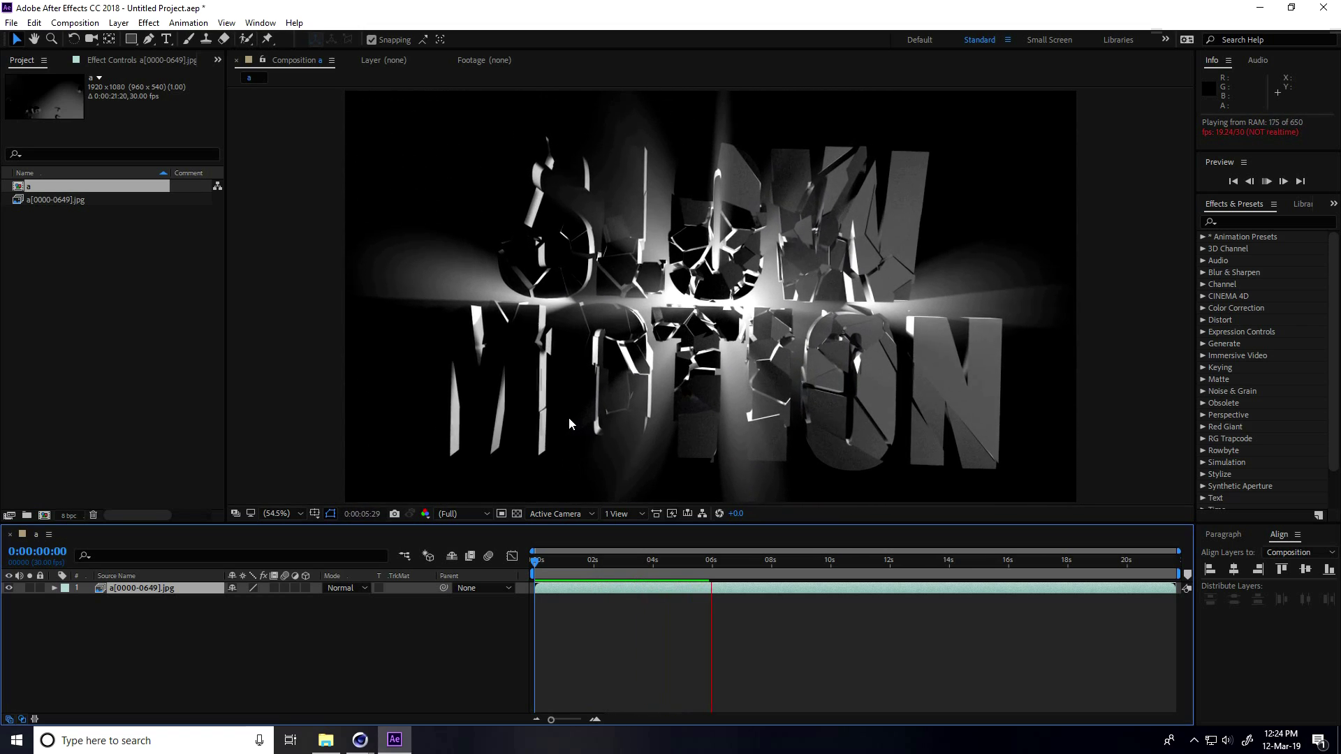
{"action": "key", "text": "space"}
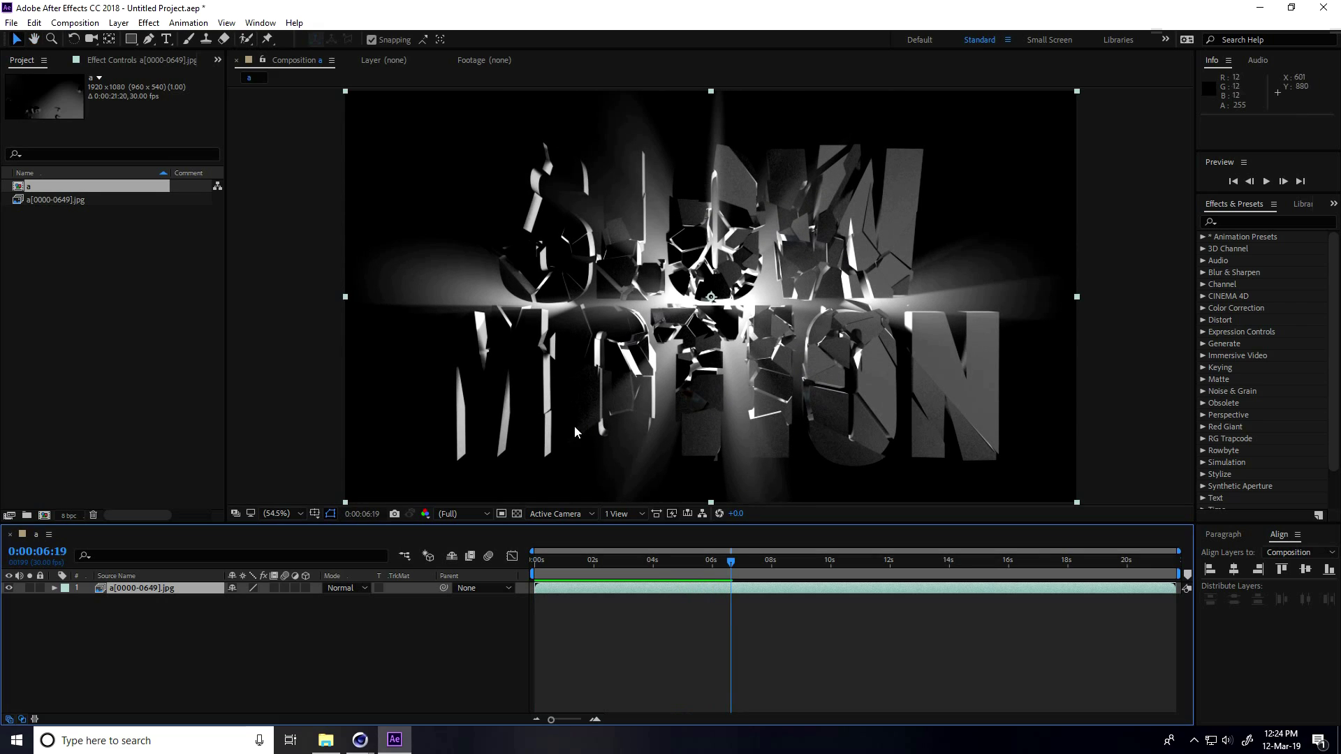
{"action": "right_click", "coordinate": [156, 663]}
{"action": "mouse_move", "coordinate": [268, 504]}
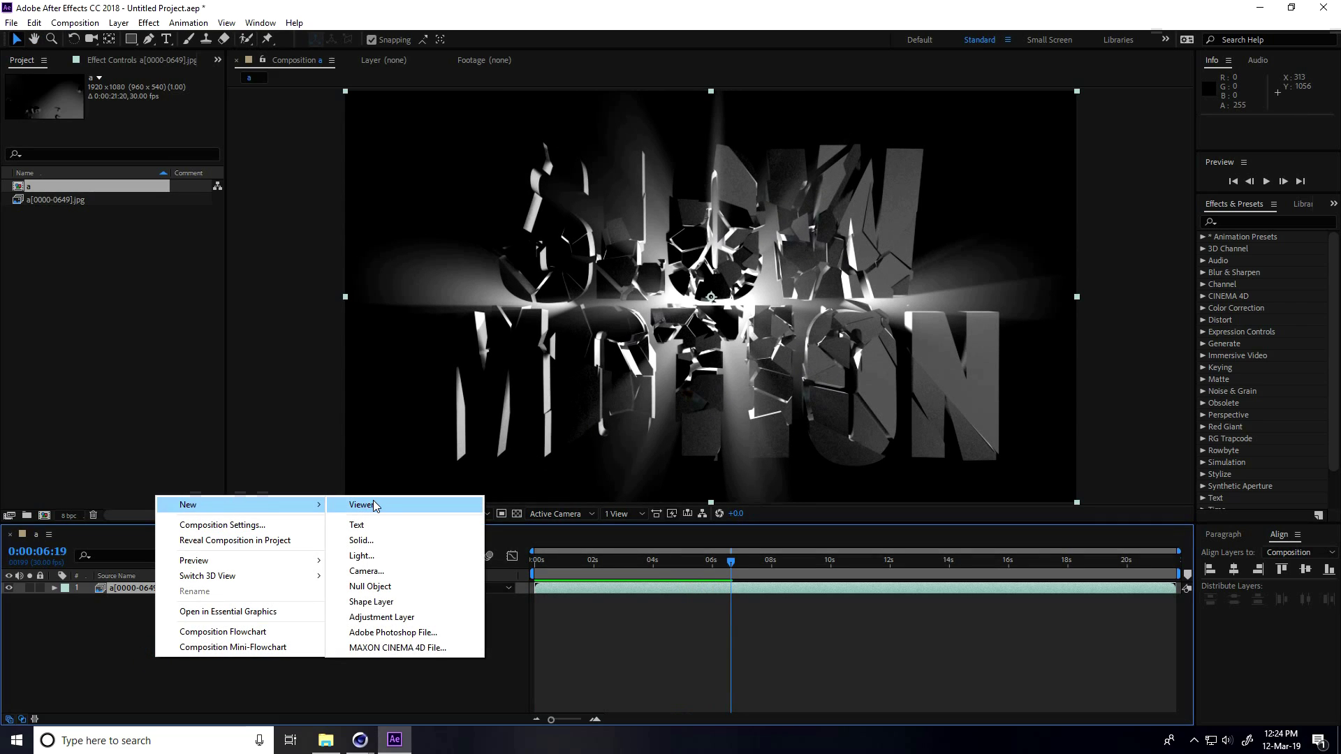
{"action": "key", "text": "Escape"}
{"action": "key", "text": "Escape"}
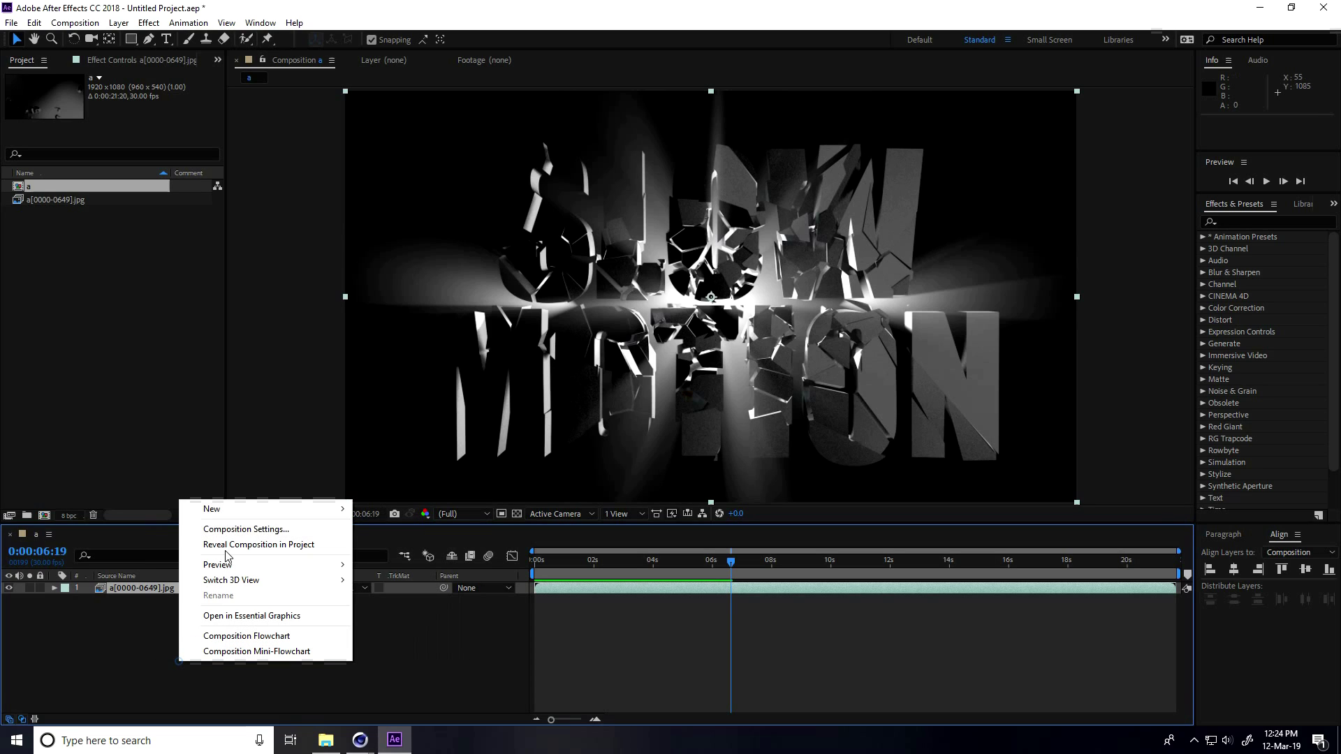
- Add an adjustment layer above the image sequence and apply the Hue/Saturation effect to it
{"action": "right_click", "coordinate": [179, 661]}
{"action": "mouse_move", "coordinate": [223, 514]}
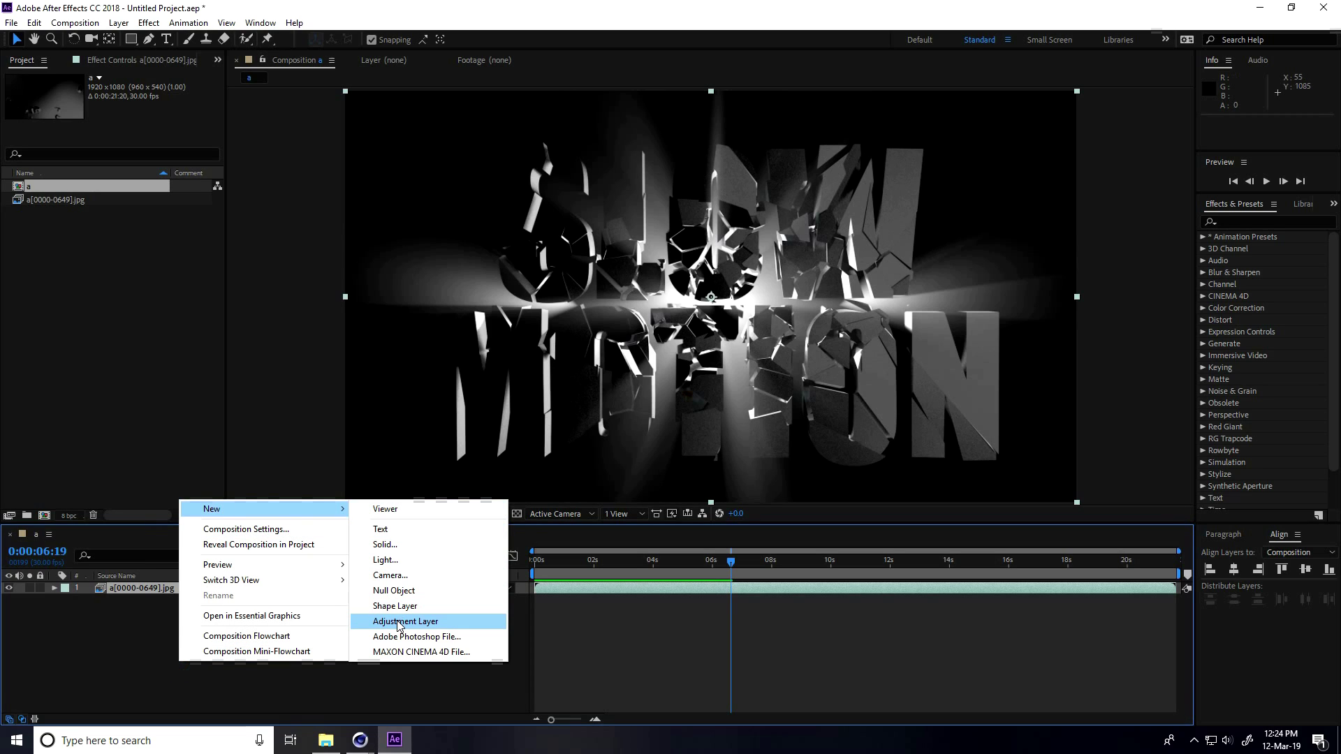
{"action": "left_click", "coordinate": [434, 622]}
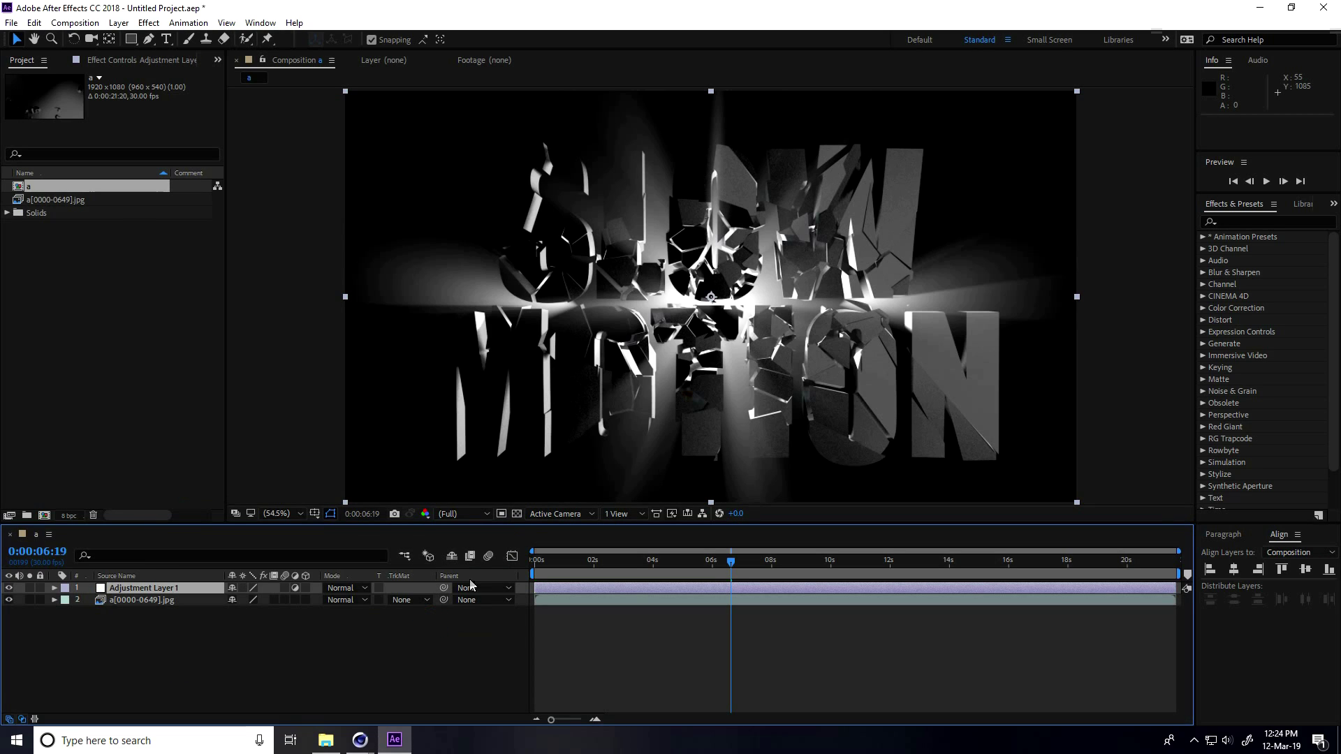
{"action": "left_click", "coordinate": [1248, 221]}
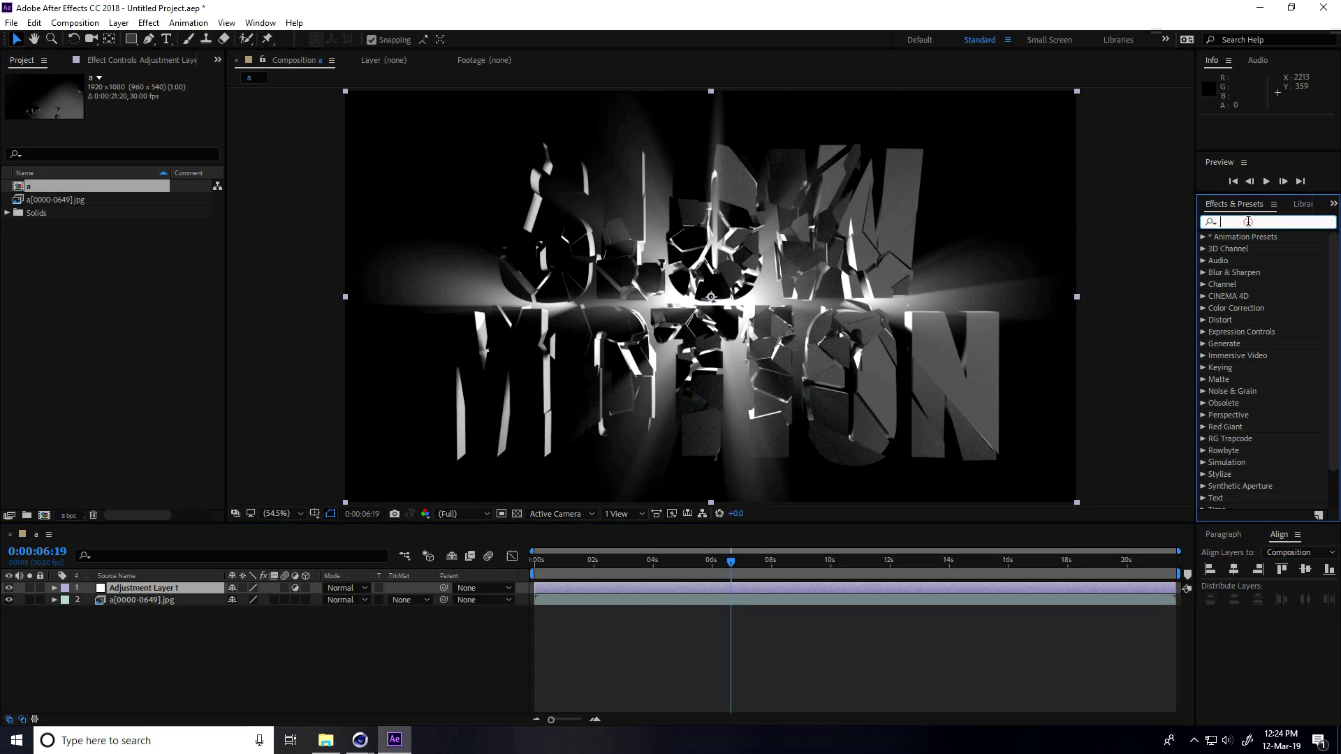
{"action": "type", "text": "hue"}
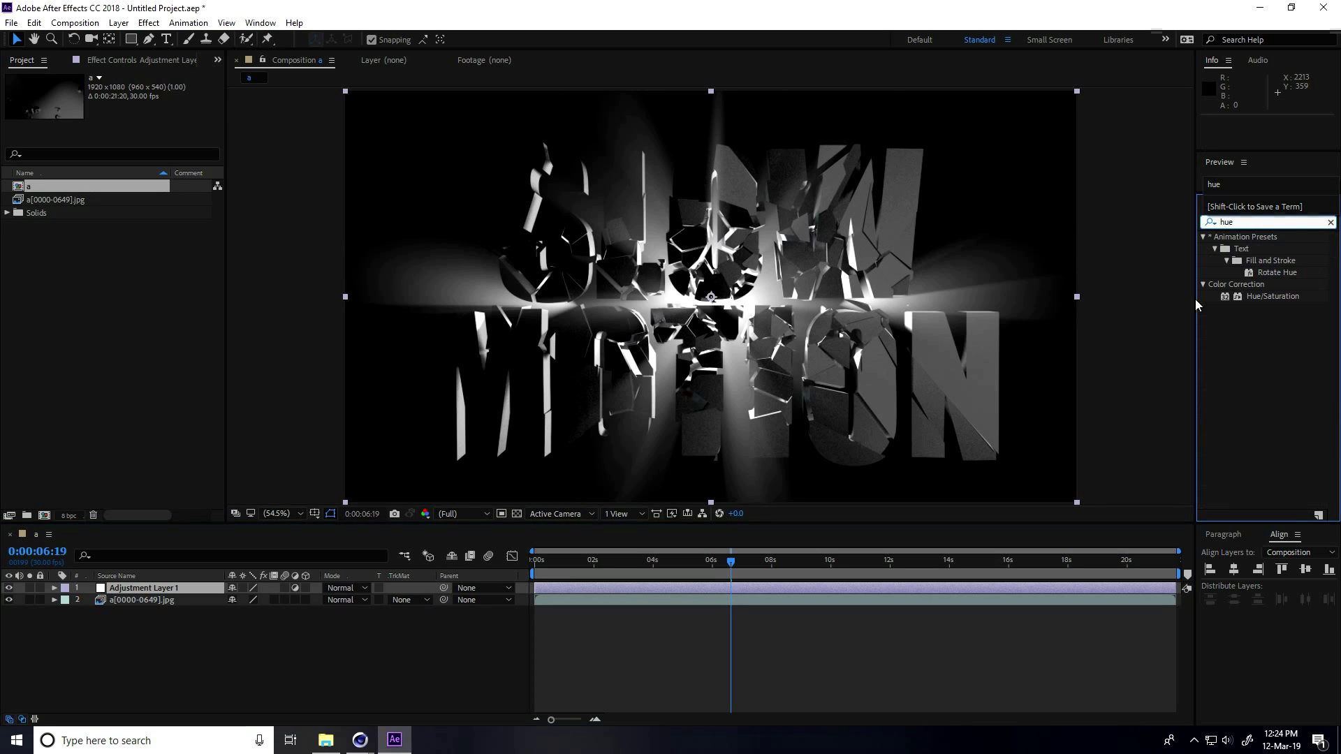
{"action": "left_click_drag", "start_coordinate": [1263, 295], "coordinate": [148, 593]}
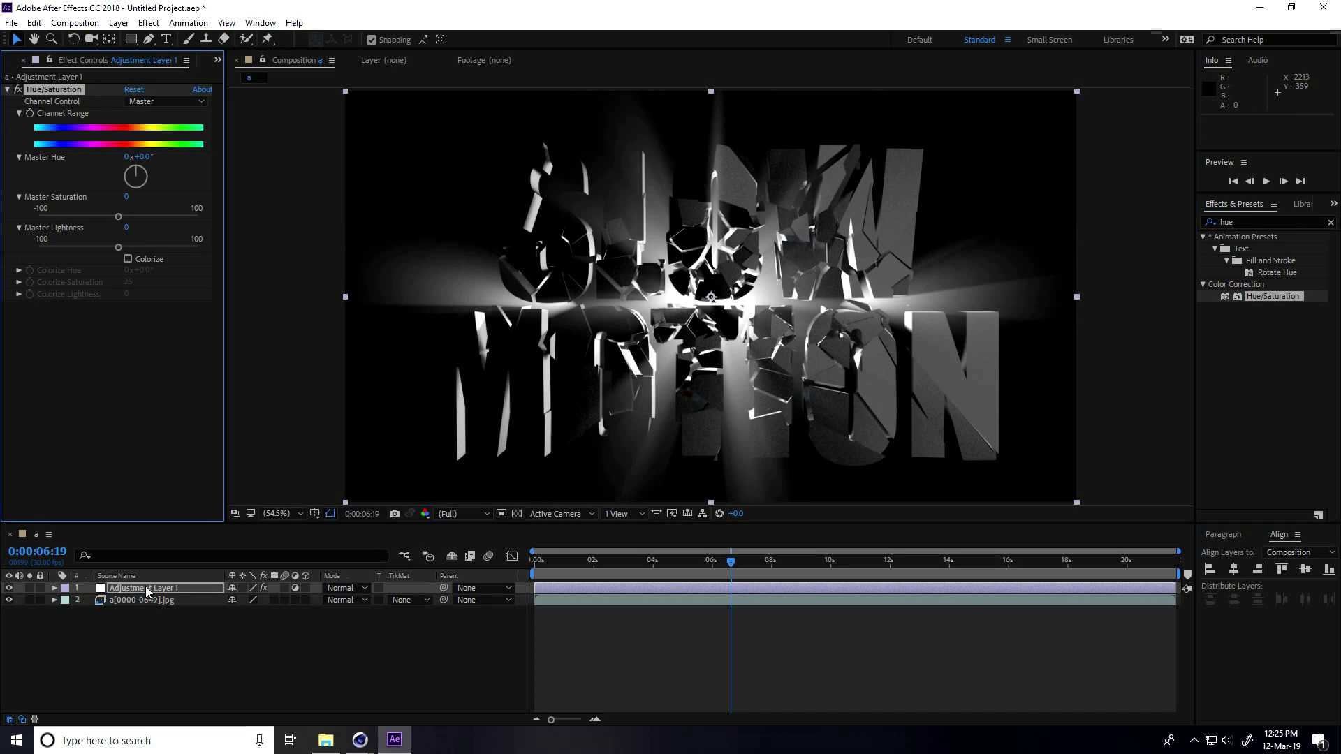
- Enable Colorize in the Hue/Saturation effect and set the Colorize Hue to 200°
{"action": "left_click", "coordinate": [128, 259]}
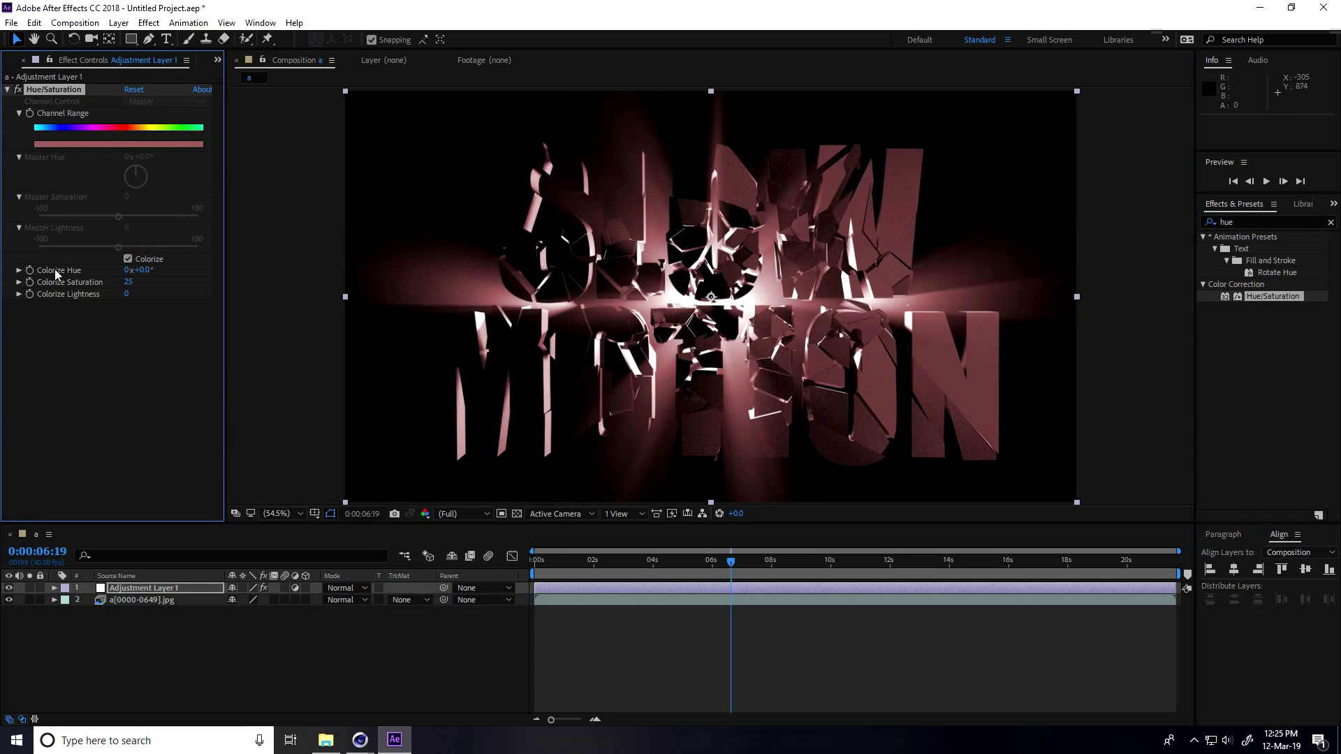
{"action": "left_click_drag", "start_coordinate": [143, 270], "coordinate": [175, 280]}
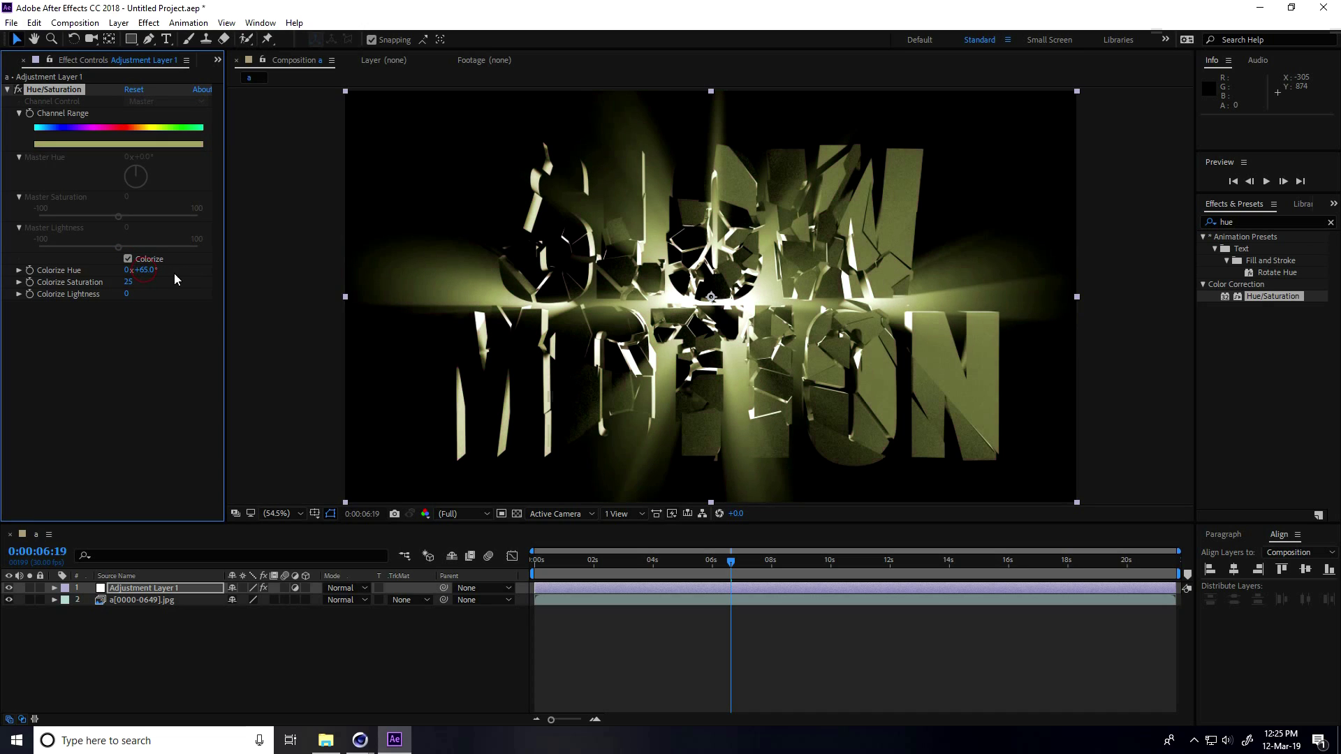
{"action": "left_click", "coordinate": [151, 269]}
{"action": "type", "text": "200"}
{"action": "key", "text": "Return"}
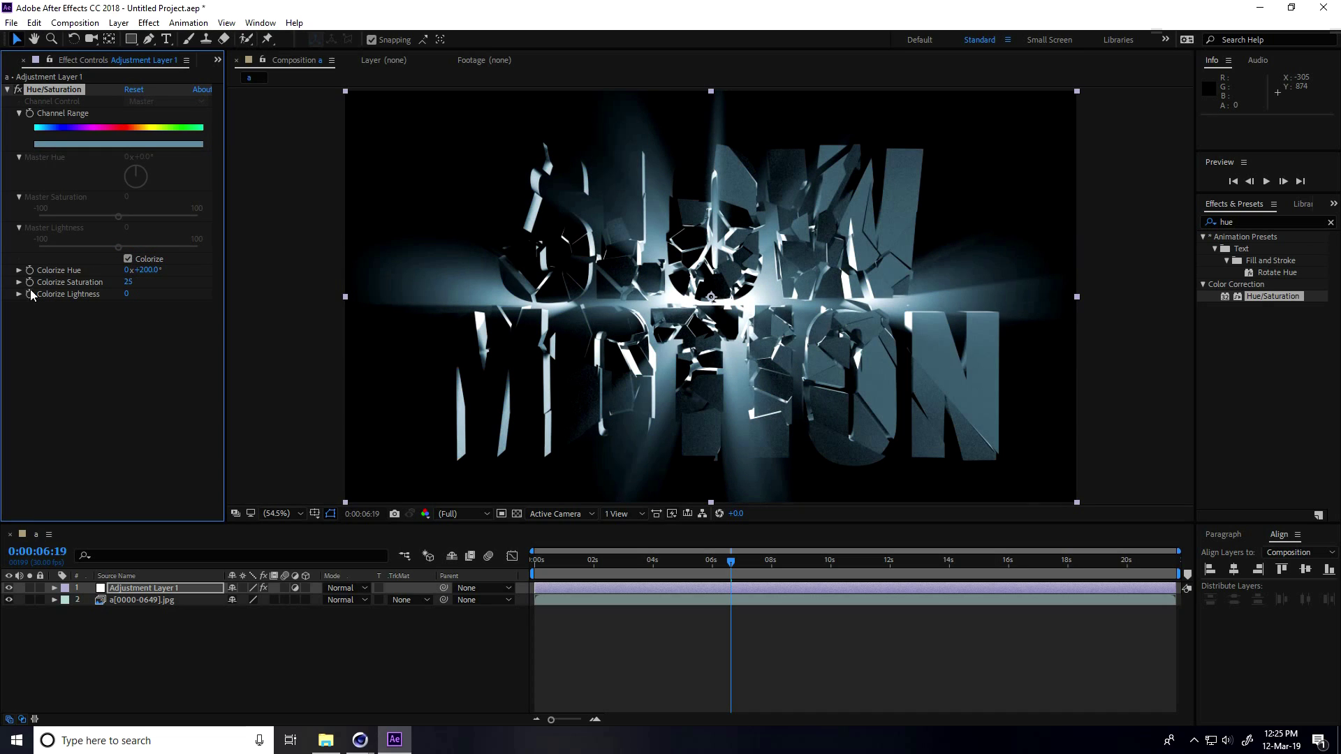
- Set the Colorize Saturation to 80 and preview the tinted animation from the start
{"action": "left_click", "coordinate": [129, 281]}
{"action": "type", "text": "80"}
{"action": "left_click_drag", "start_coordinate": [729, 571], "coordinate": [650, 566]}
{"action": "key", "text": "space"}
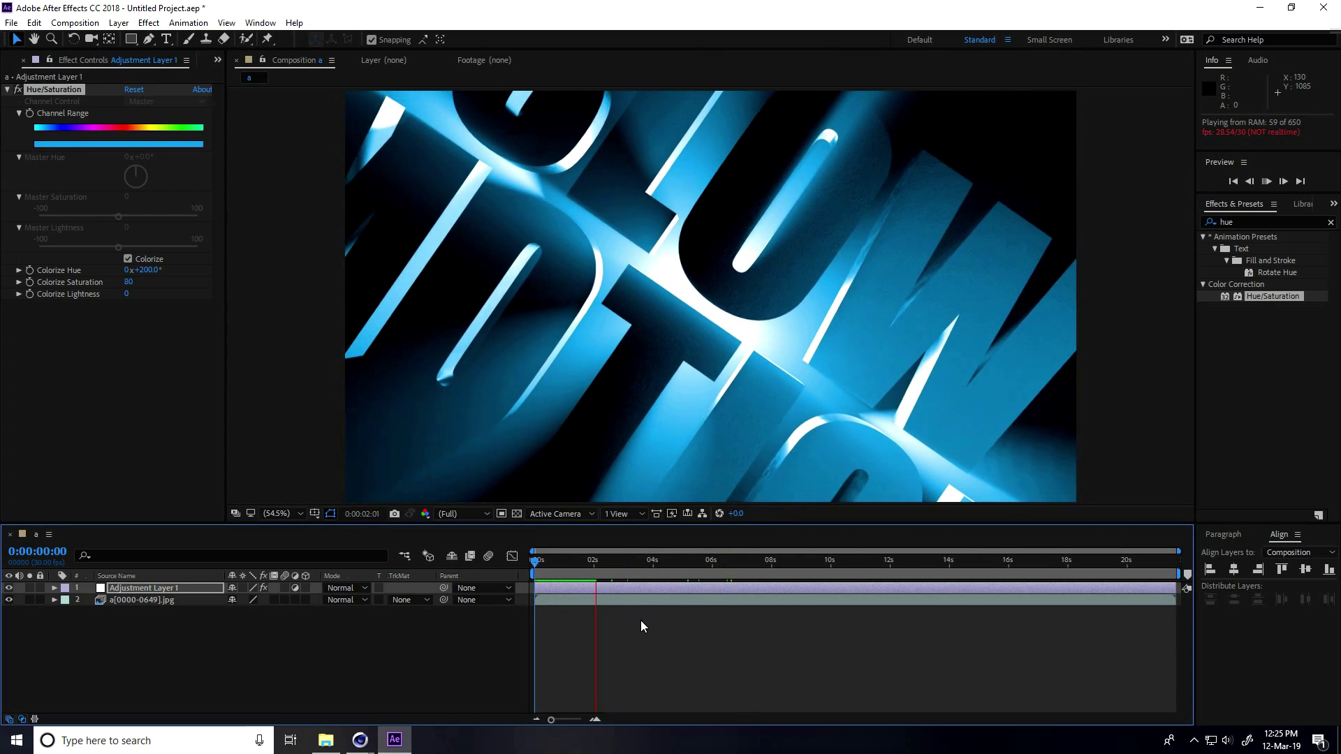
{"action": "key", "text": "space"}
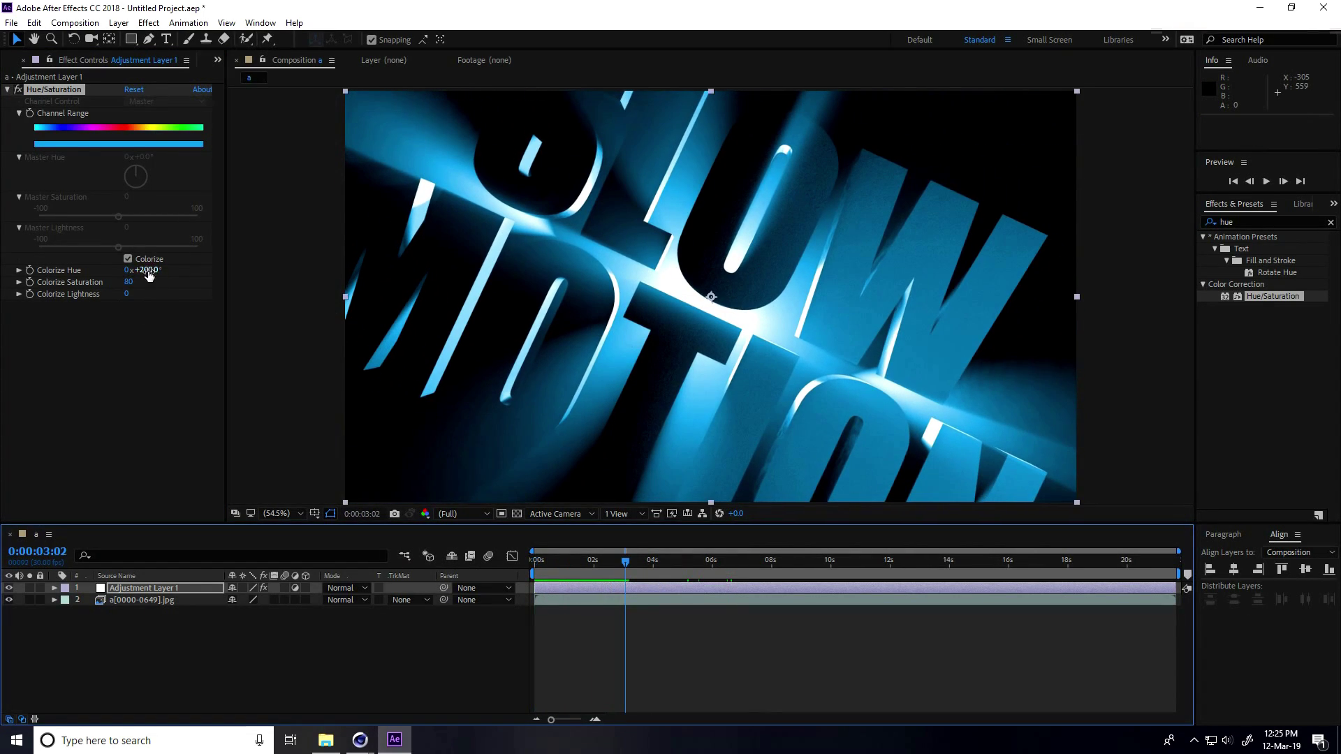
- Set the Colorize Hue to 100° and preview the recoloured animation from the current frame
{"action": "type", "text": "100"}
{"action": "key", "text": "Return"}
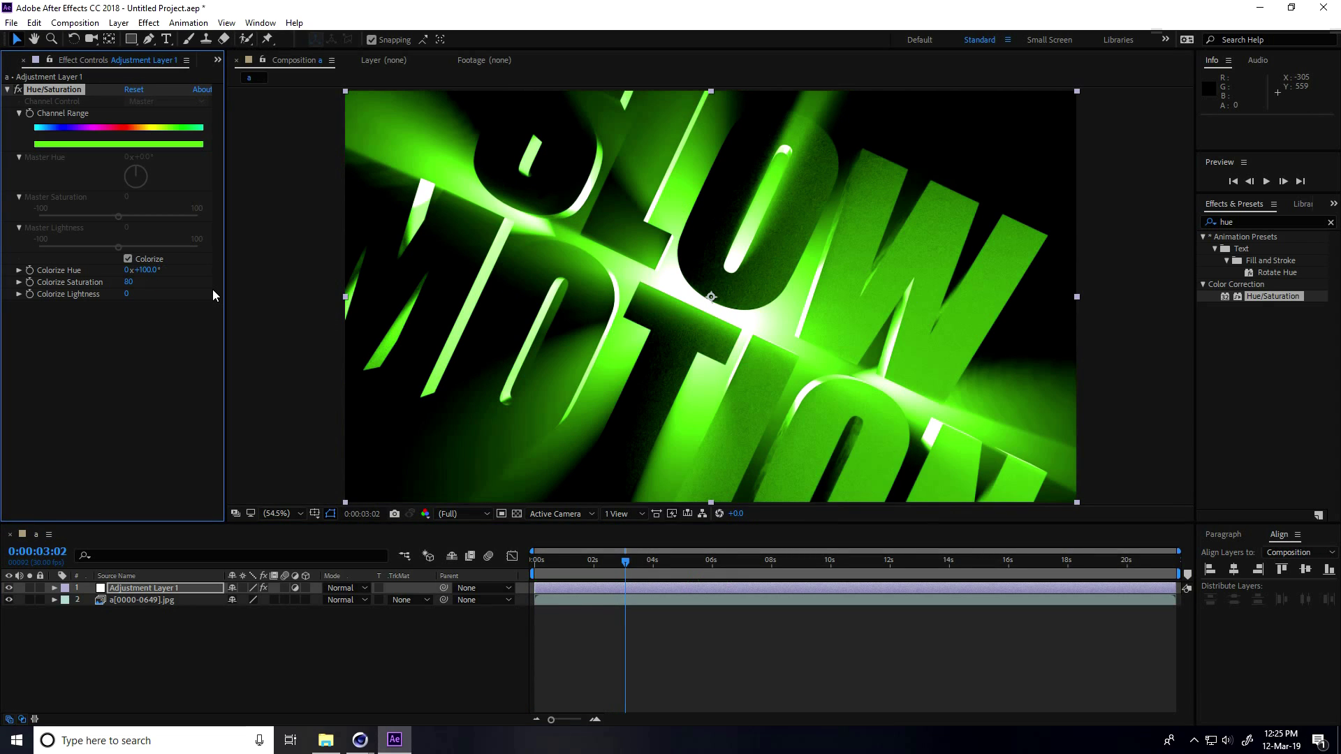
{"action": "key", "text": "space"}
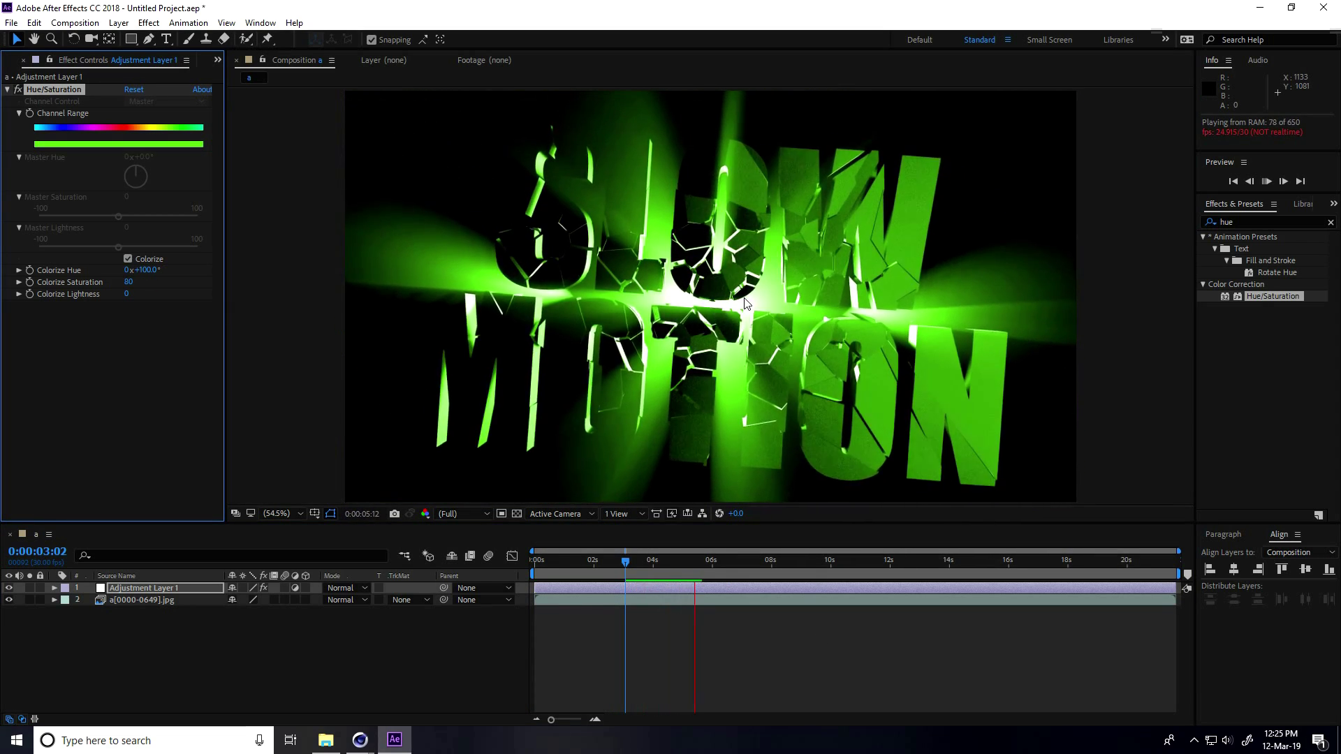
{"action": "key", "text": "space"}
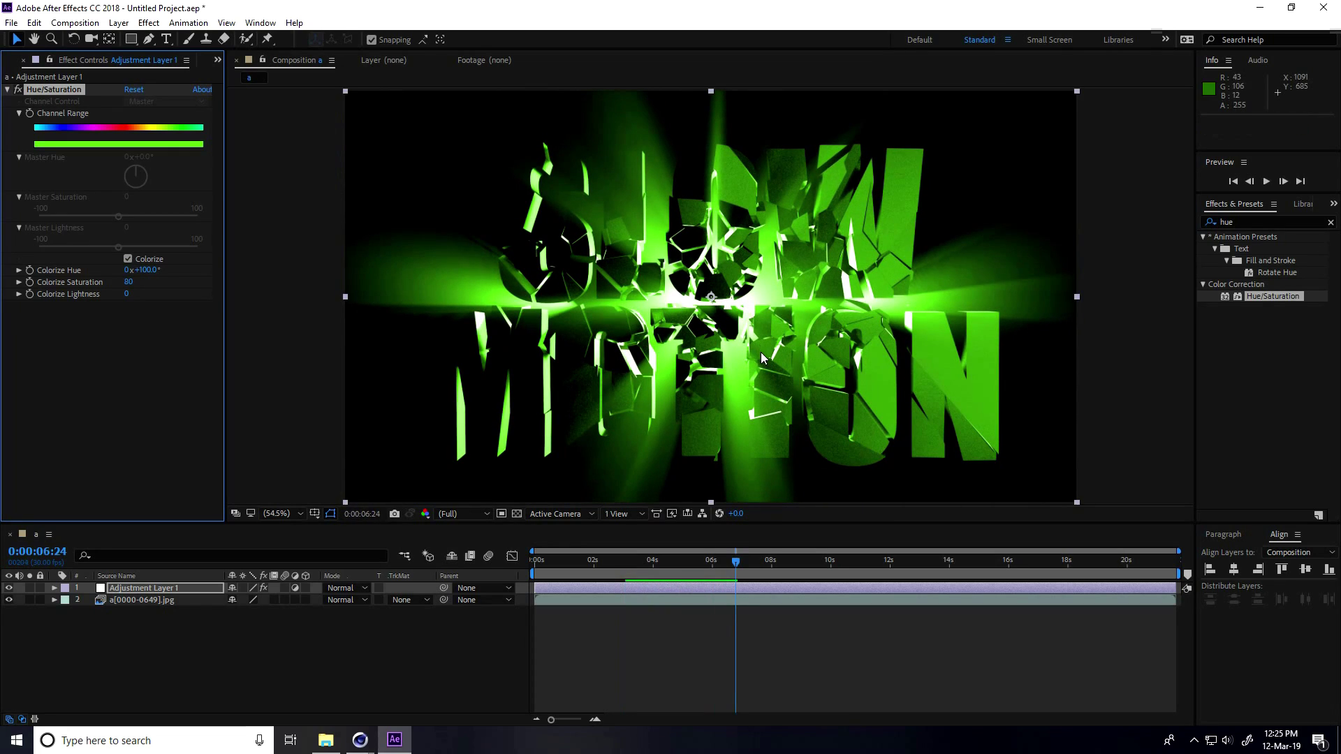
- Find the Stylize Glow effect and apply it to the adjustment layer
{"action": "left_click", "coordinate": [1257, 222]}
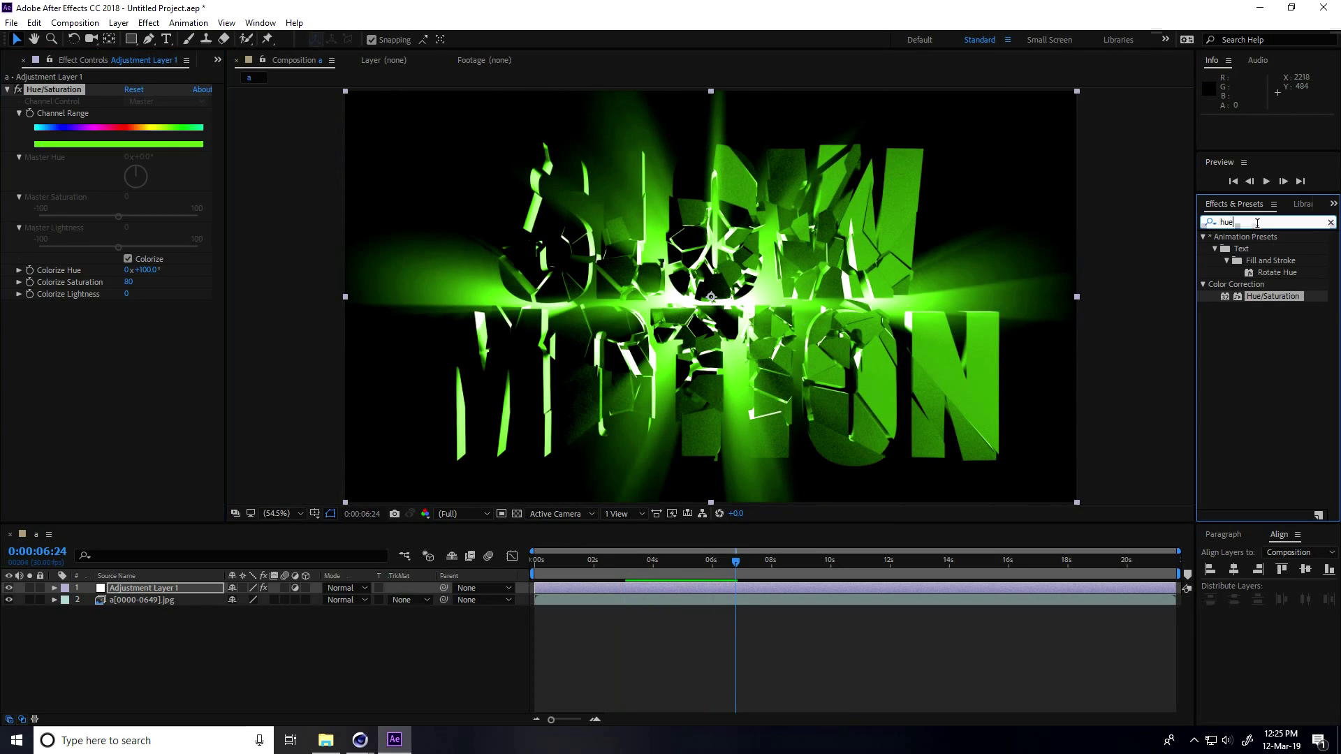
{"action": "type", "text": "gl"}
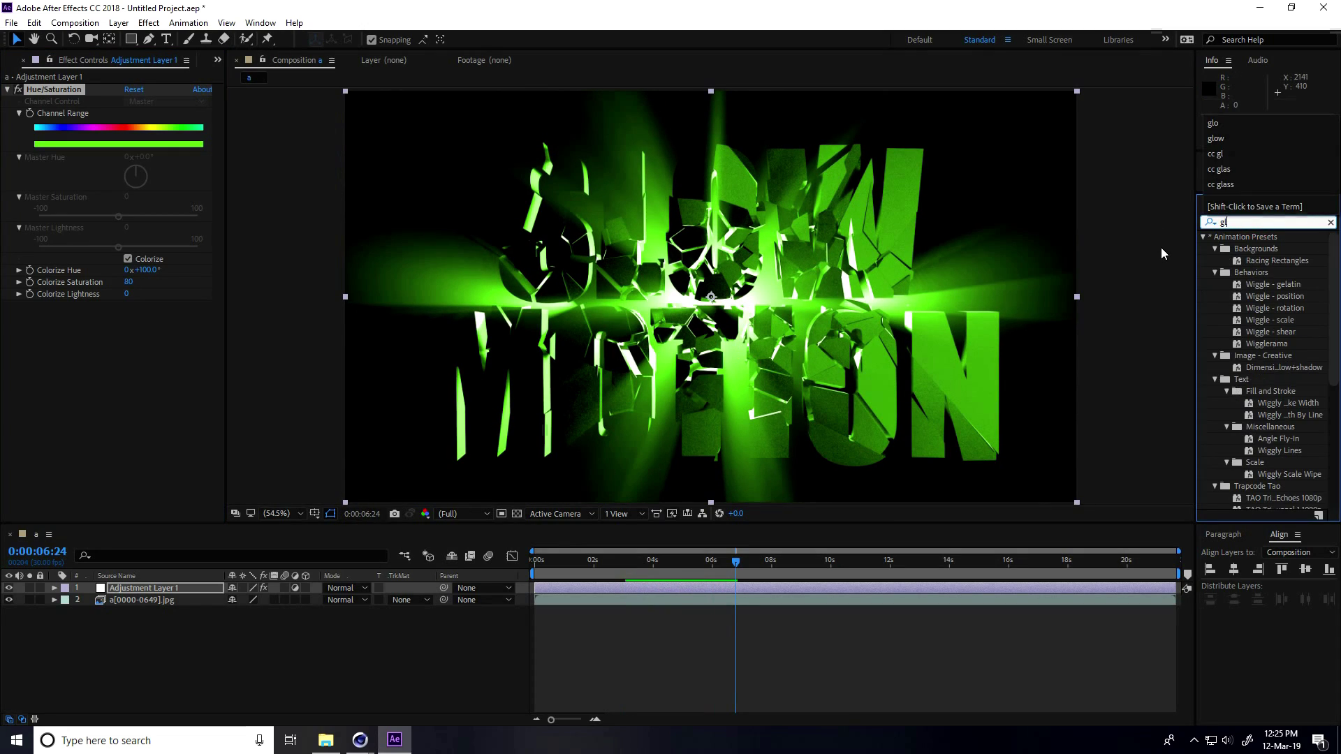
{"action": "type", "text": "ow"}
{"action": "left_click_drag", "start_coordinate": [1255, 332], "coordinate": [172, 589]}
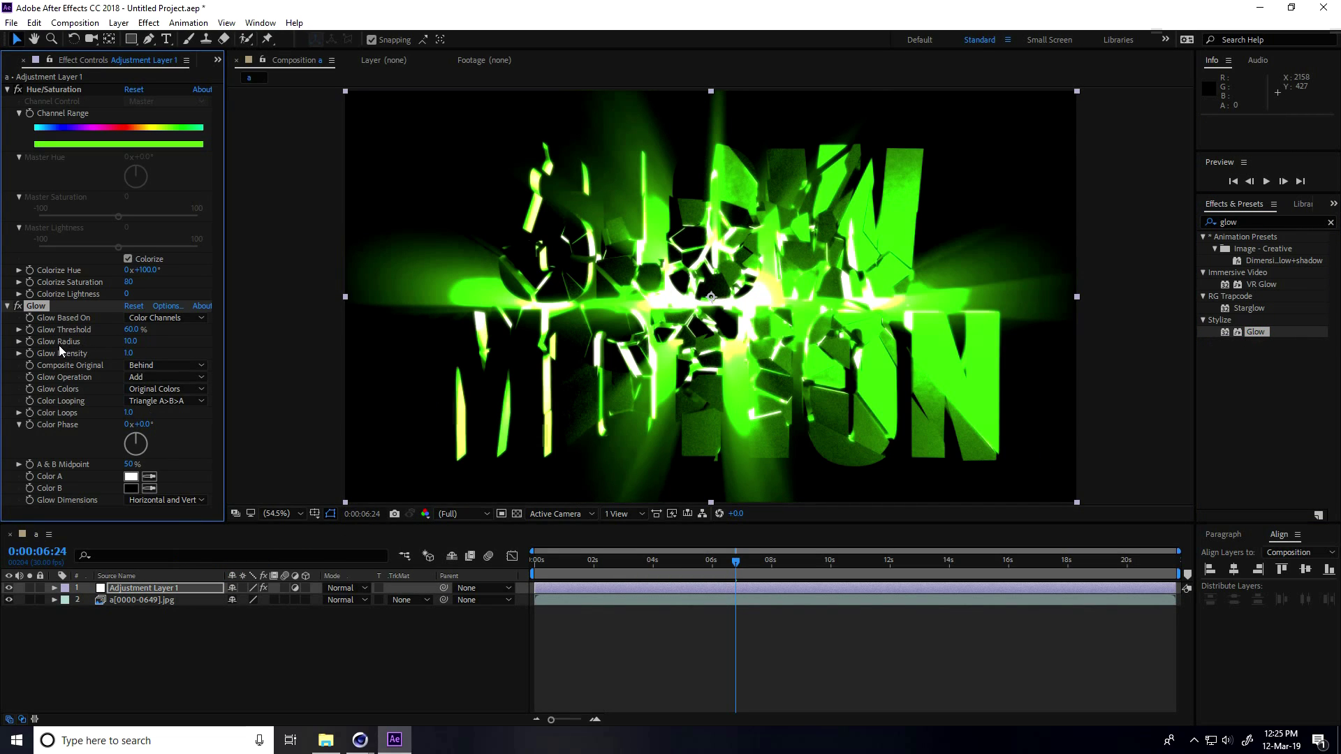
- Set the Glow Radius to 200
{"action": "left_click", "coordinate": [131, 341]}
{"action": "type", "text": "176"}
{"action": "key", "text": "Return"}
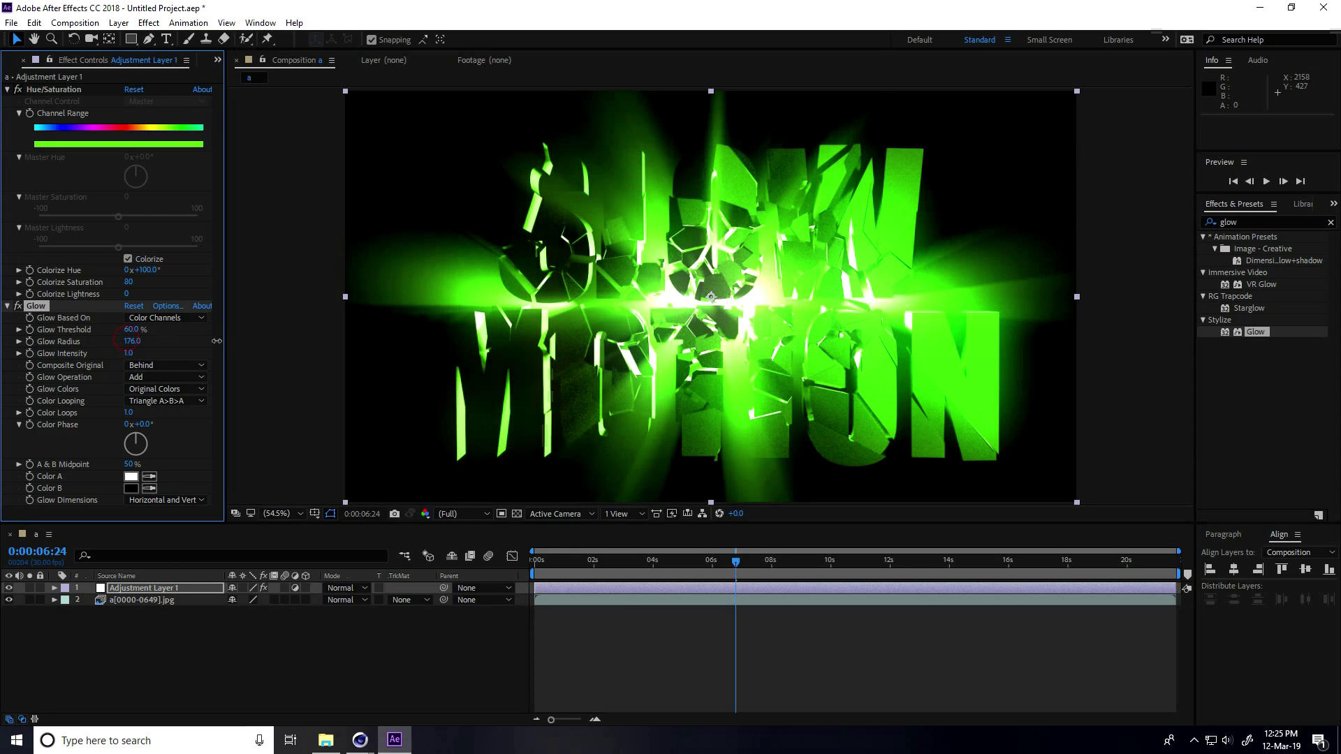
{"action": "left_click", "coordinate": [135, 341]}
{"action": "type", "text": "200"}
{"action": "key", "text": "Return"}
- Set the Glow Intensity to 0.5 and preview the glowing animation from the first frame
{"action": "left_click", "coordinate": [130, 353]}
{"action": "type", "text": "0.6"}
{"action": "key", "text": "Return"}
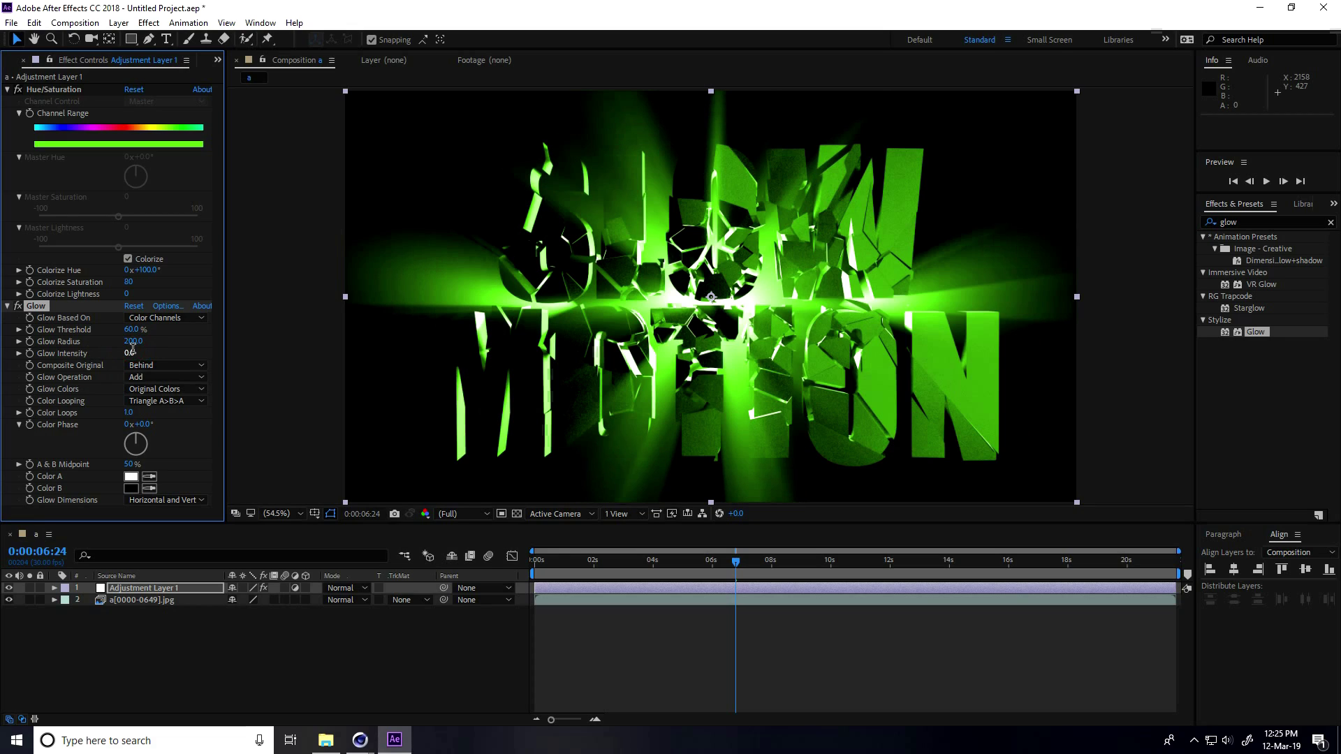
{"action": "left_click", "coordinate": [128, 353]}
{"action": "type", "text": "0.5"}
{"action": "key", "text": "Return"}
{"action": "key", "text": "Home"}
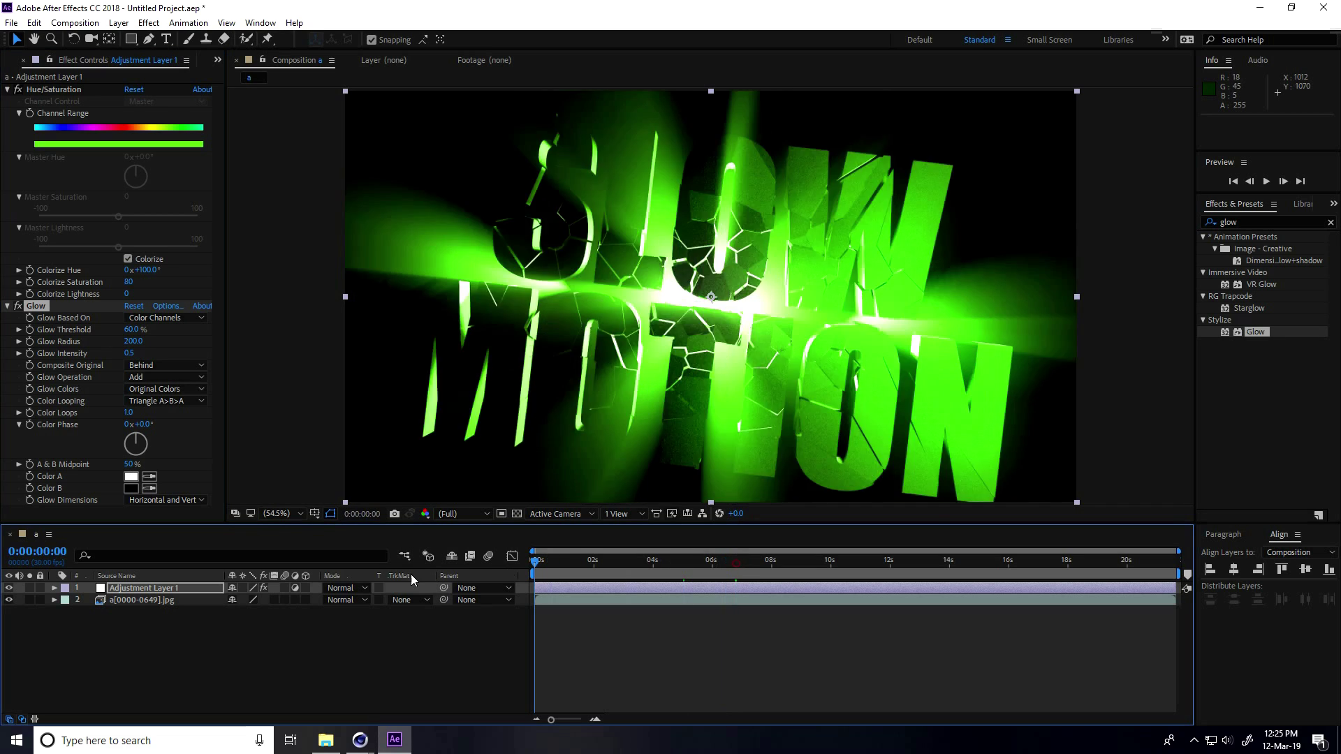
{"action": "key", "text": "space"}
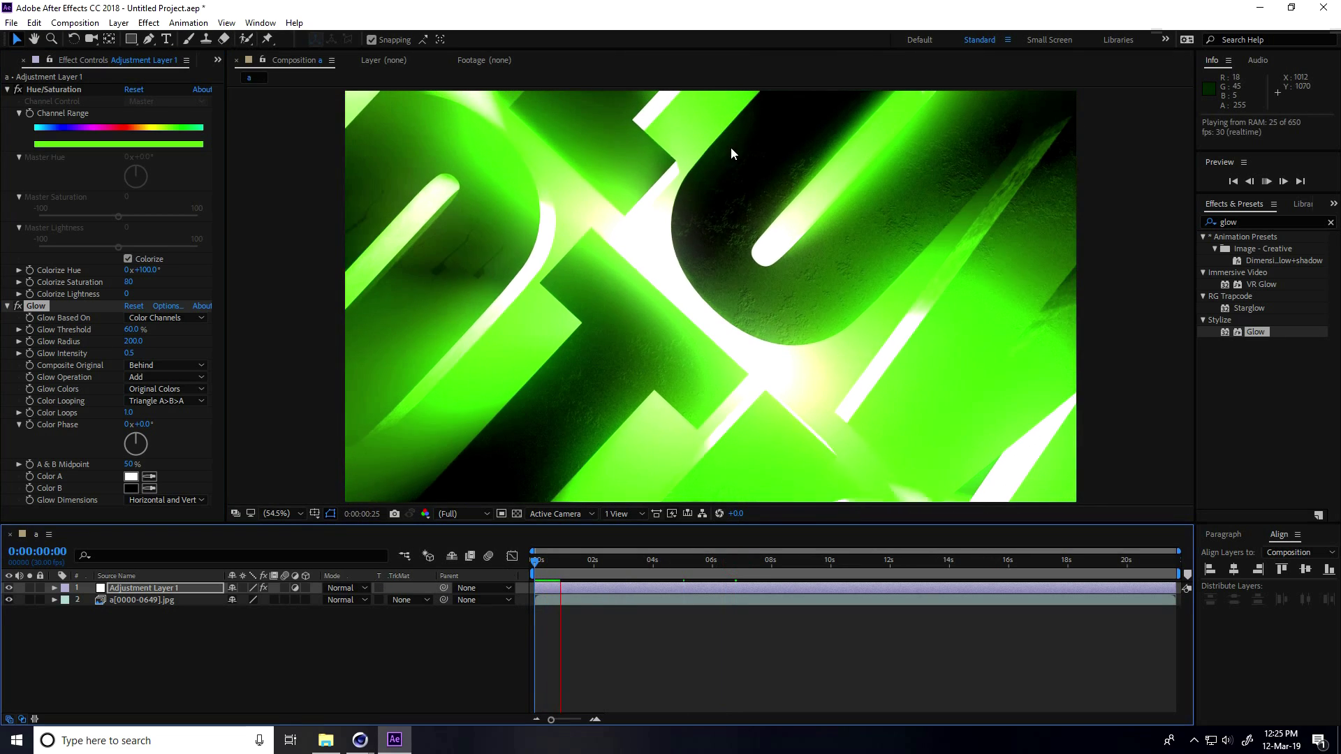